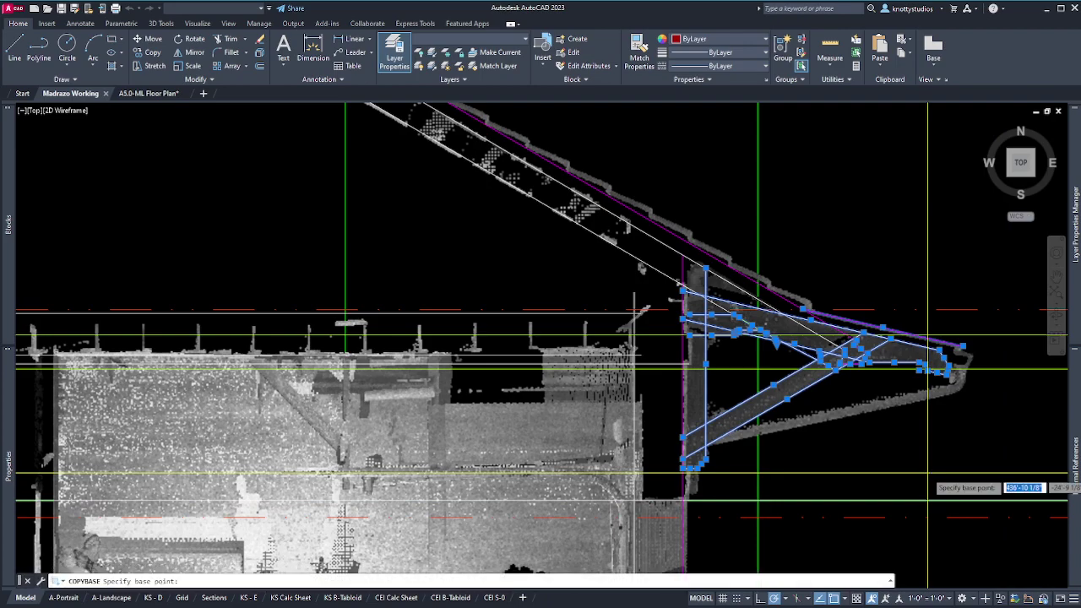
- Copy the selected corbel linework with a base point on the wall face, and open 8in Conc x 18in Tall Std Nadura Block.dwg
{"action": "left_click", "coordinate": [684, 328]}
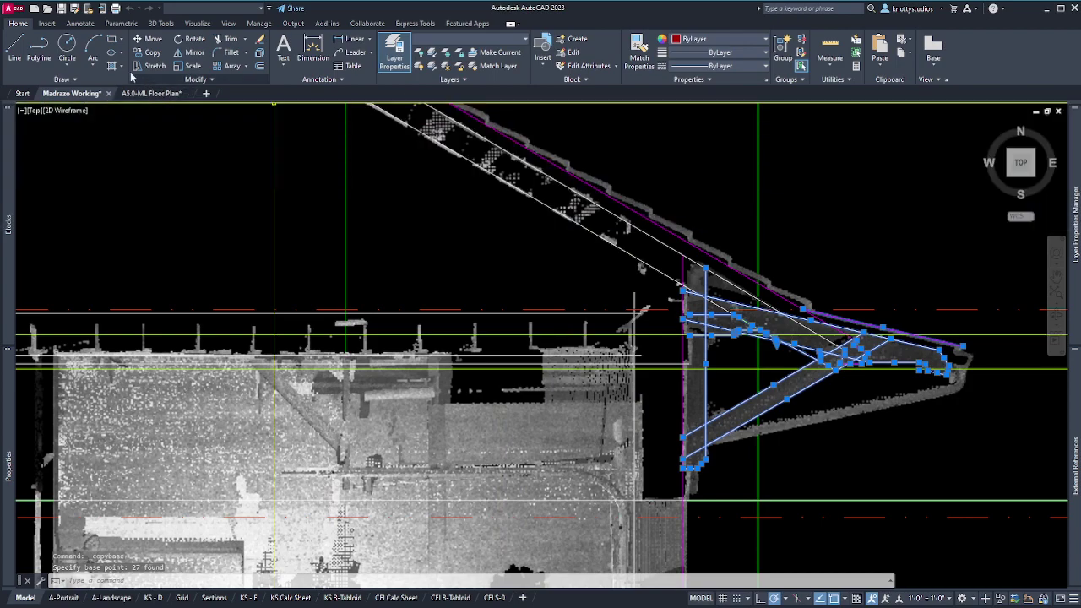
{"action": "left_click", "coordinate": [47, 9]}
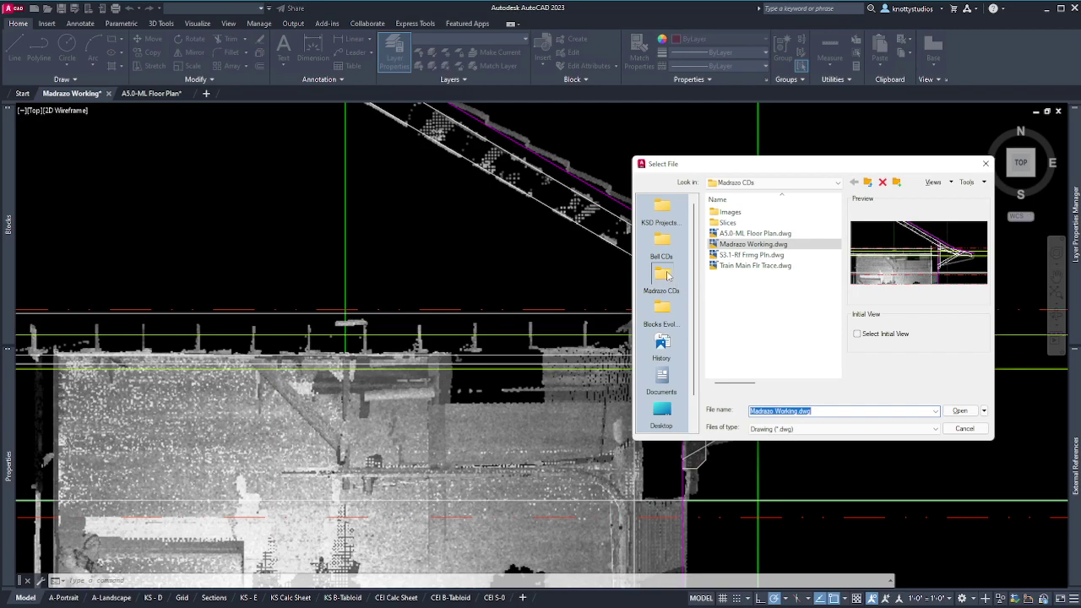
{"action": "left_click", "coordinate": [662, 316]}
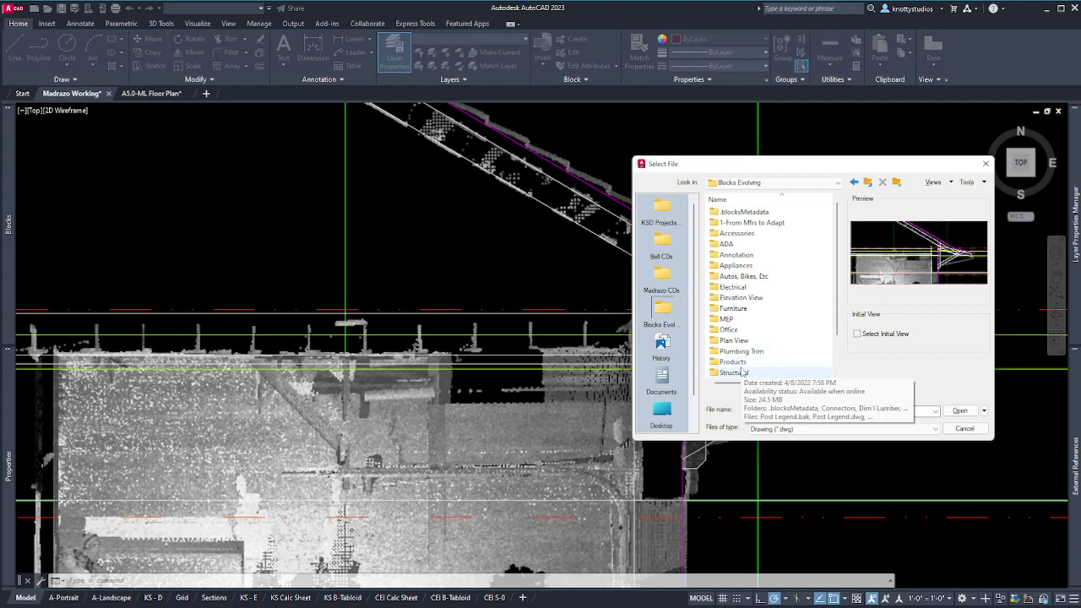
{"action": "double_click", "coordinate": [733, 362]}
{"action": "double_click", "coordinate": [724, 213]}
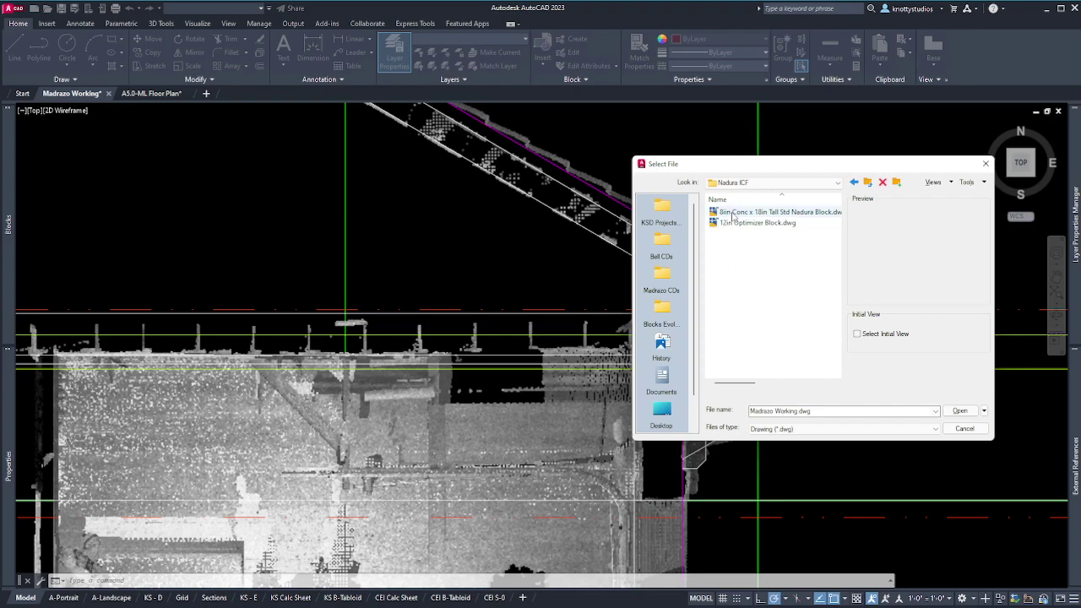
{"action": "double_click", "coordinate": [733, 216]}
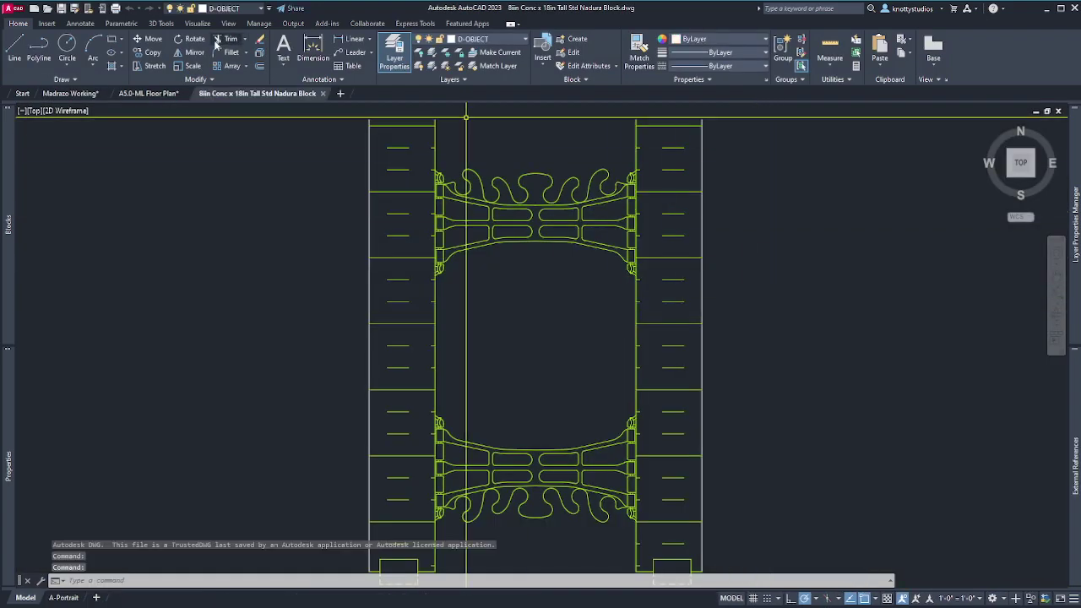
- Save the block drawing as Corbel Geometry in the Purged DWGs for Import Into Chief folder
{"action": "left_click", "coordinate": [74, 9]}
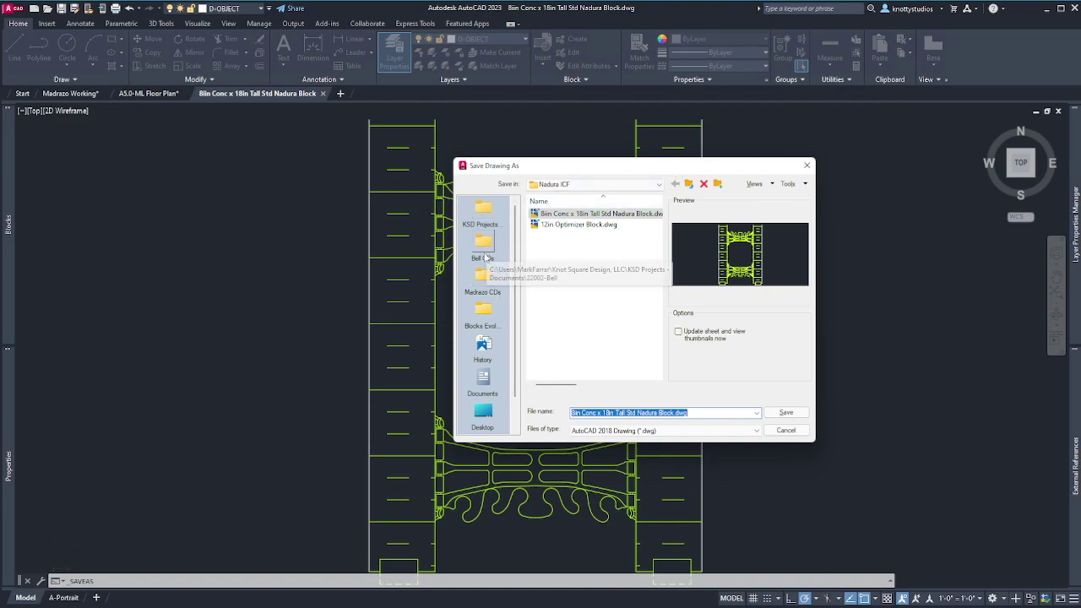
{"action": "left_click", "coordinate": [483, 279]}
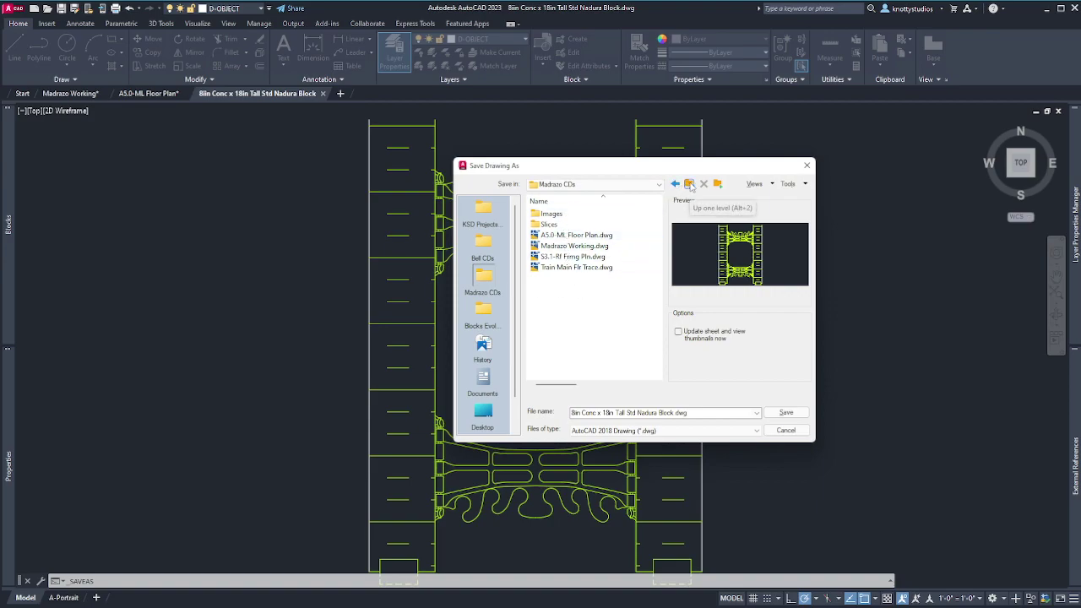
{"action": "left_click", "coordinate": [689, 184]}
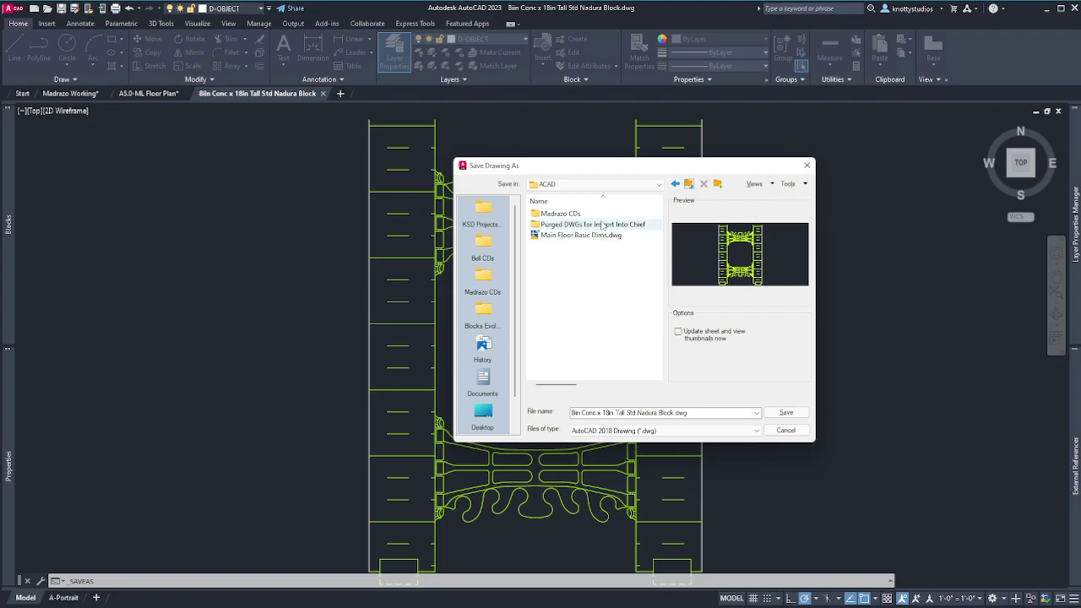
{"action": "double_click", "coordinate": [540, 225]}
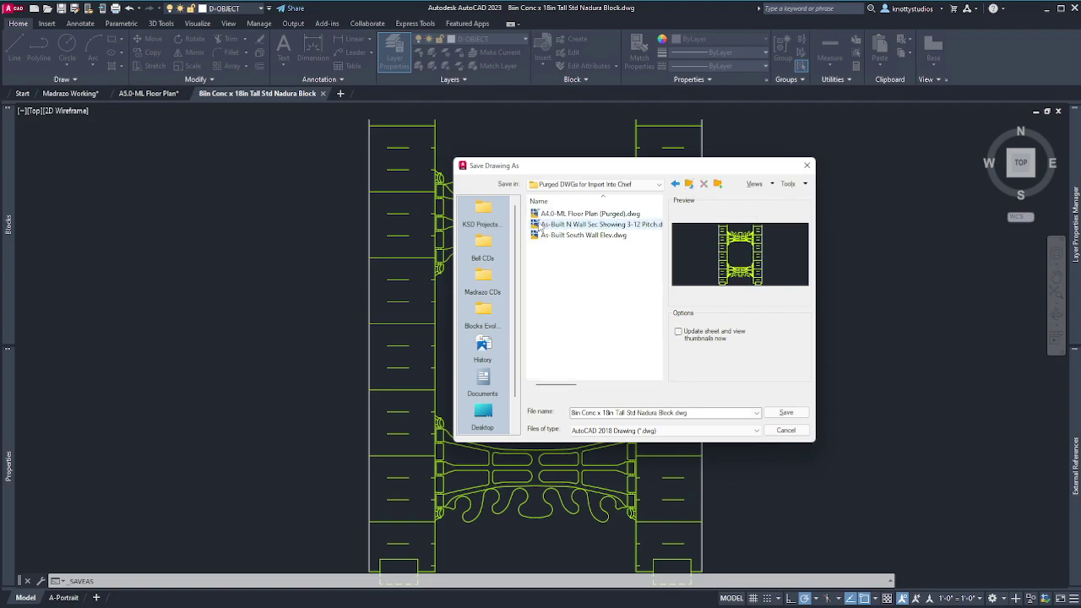
{"action": "left_click", "coordinate": [707, 409]}
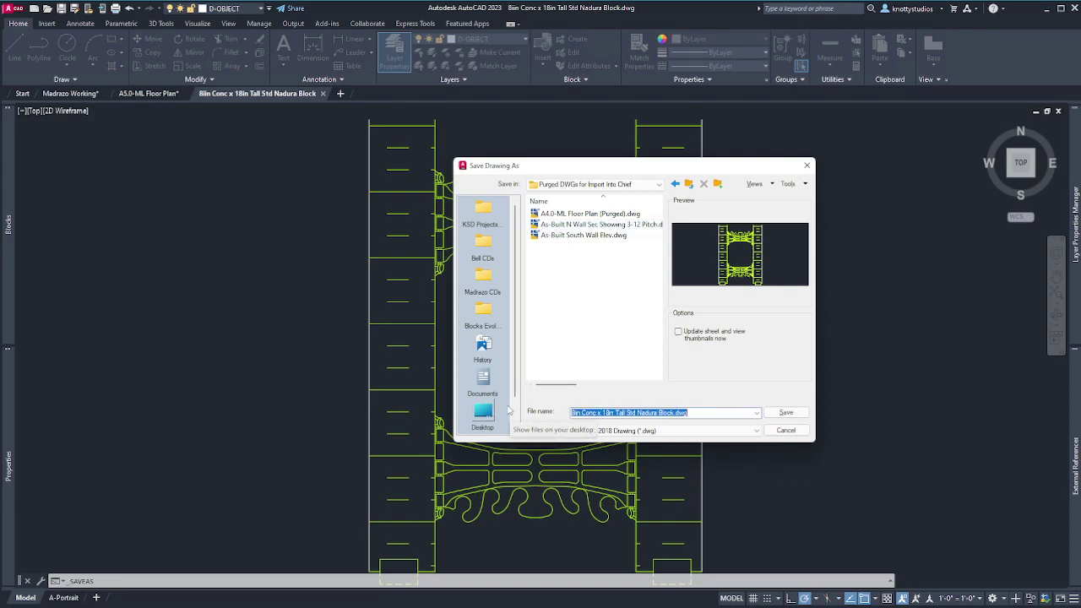
{"action": "type", "text": "Corbel Geometry"}
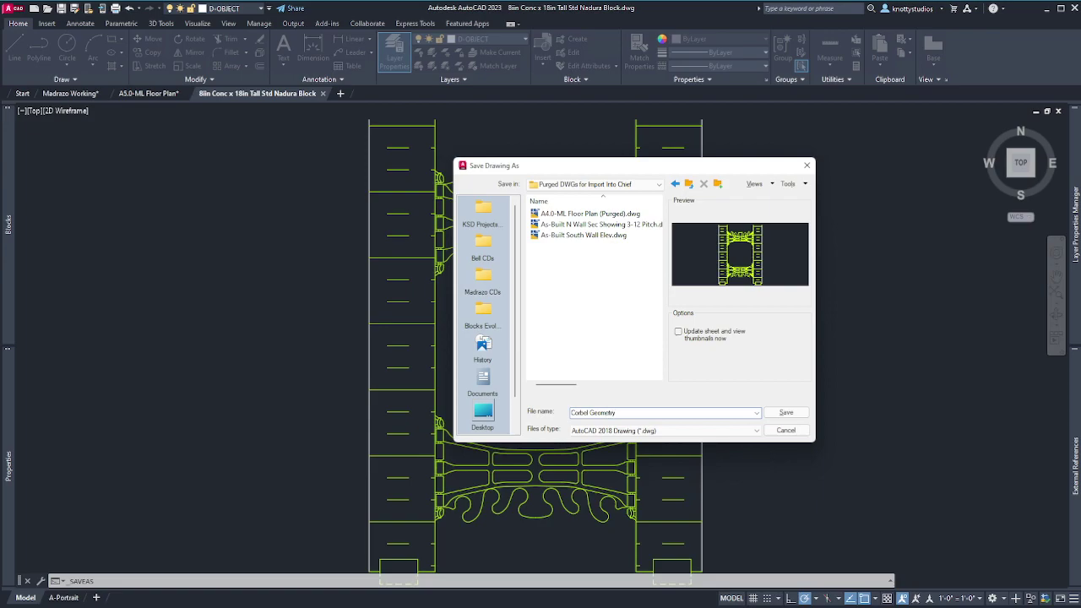
{"action": "left_click", "coordinate": [790, 415]}
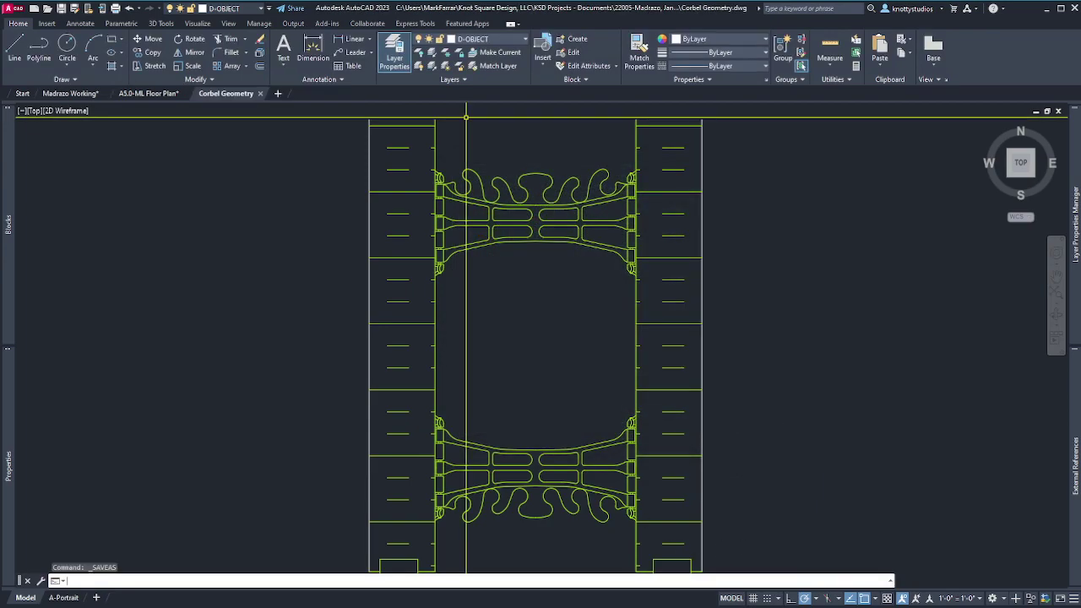
- Erase the entire ICF block from the Corbel Geometry drawing and check its layer list
{"action": "scroll", "coordinate": [712, 362], "scroll_direction": "down", "scroll_amount": 4}
{"action": "key", "text": "Return"}
{"action": "left_click", "coordinate": [772, 488]}
{"action": "left_click", "coordinate": [533, 245]}
{"action": "key", "text": "Return"}
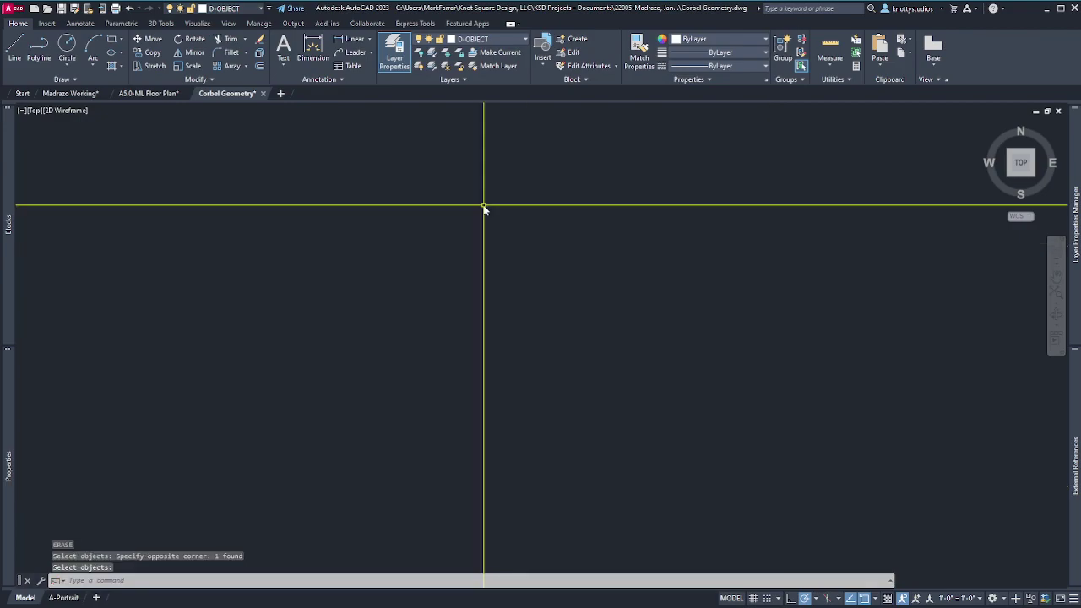
{"action": "left_click", "coordinate": [476, 40]}
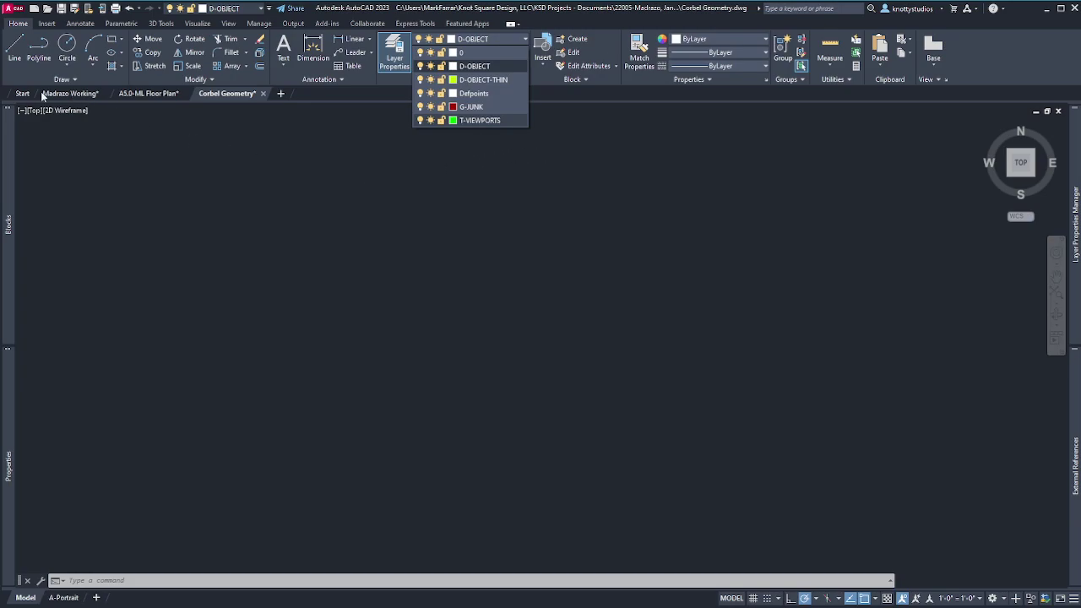
{"action": "key", "text": "Escape"}
- Copy the whole DRAWING LAYERS table from the Madrazo Working drawing, using its upper-left corner as base point
{"action": "left_click", "coordinate": [60, 97]}
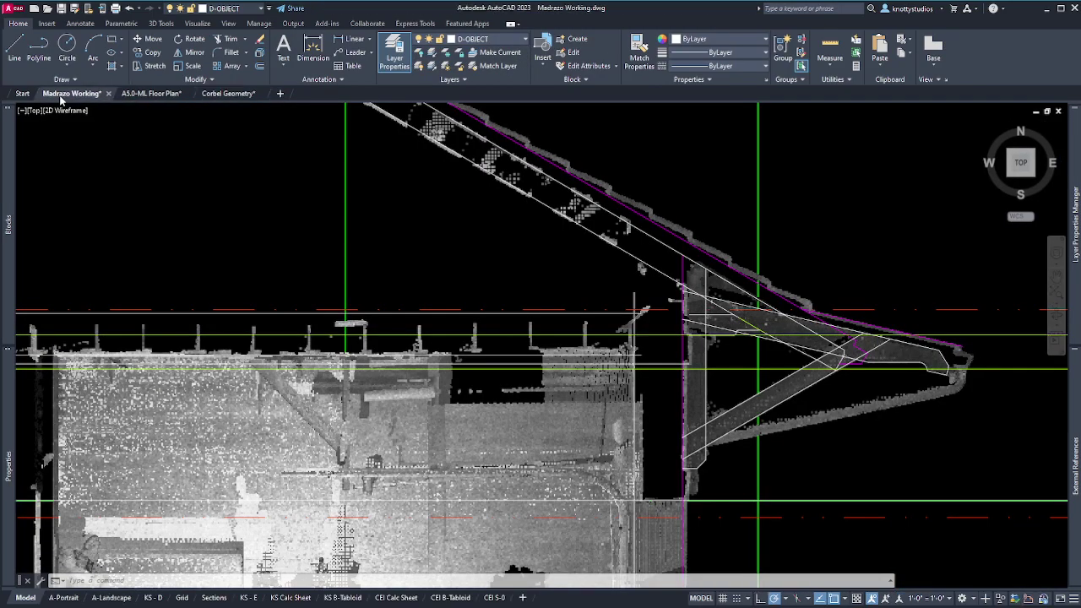
{"action": "scroll", "coordinate": [543, 343], "scroll_direction": "down", "scroll_amount": 8}
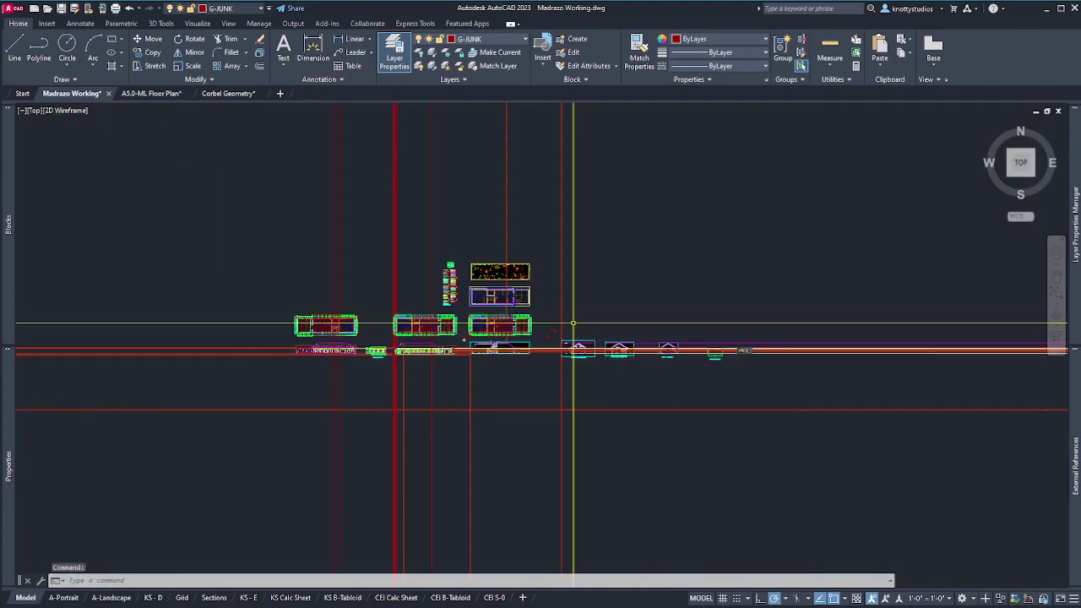
{"action": "scroll", "coordinate": [482, 300], "scroll_direction": "up", "scroll_amount": 6}
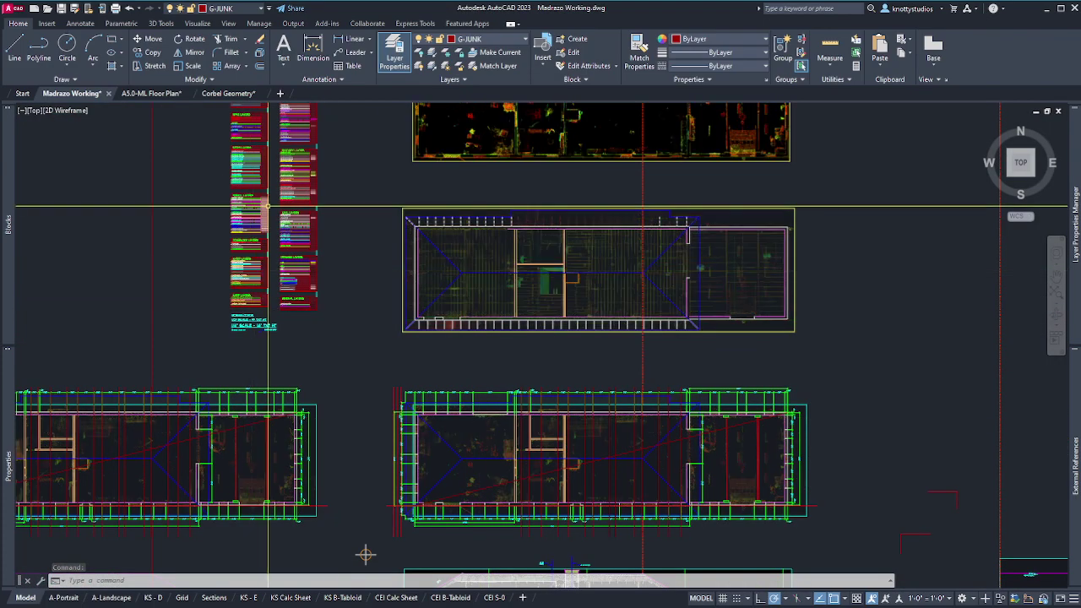
{"action": "scroll", "coordinate": [276, 191], "scroll_direction": "up", "scroll_amount": 4}
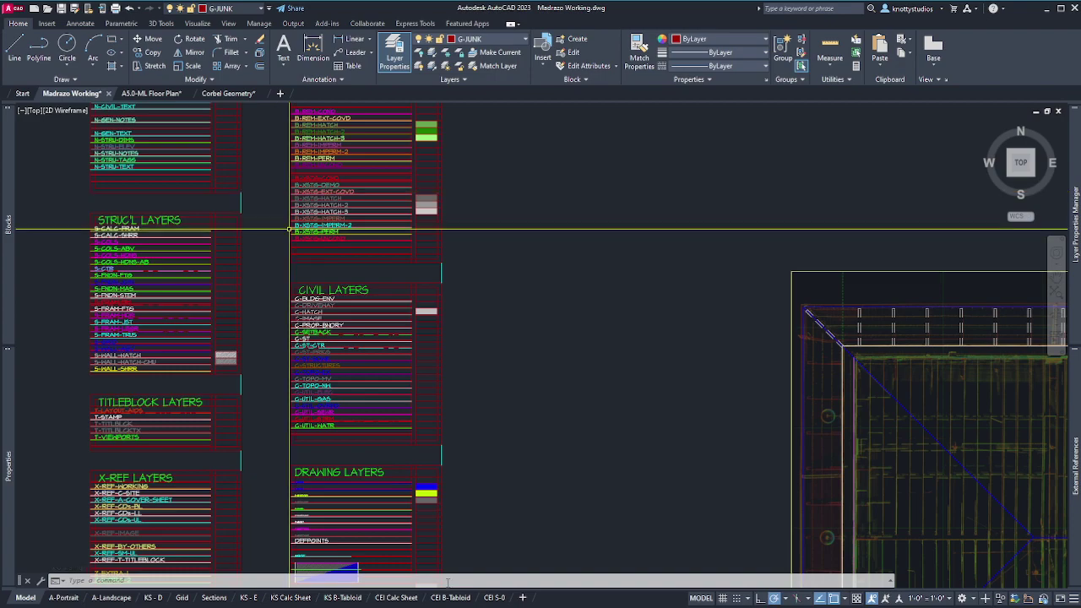
{"action": "scroll", "coordinate": [290, 228], "scroll_direction": "down", "scroll_amount": 3}
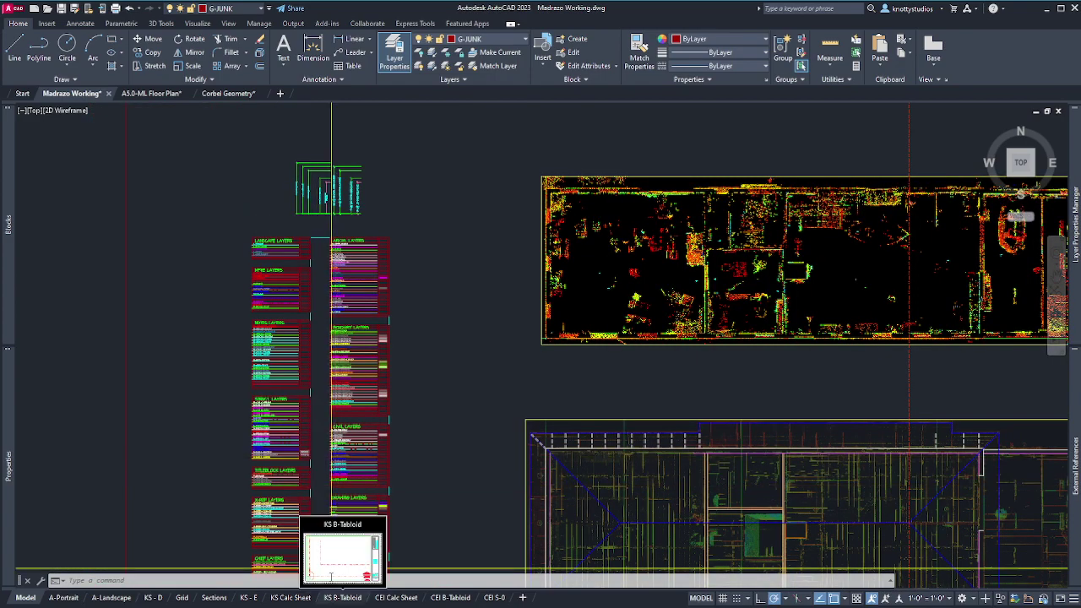
{"action": "scroll", "coordinate": [331, 567], "scroll_direction": "up", "scroll_amount": 6}
{"action": "left_click", "coordinate": [298, 260]}
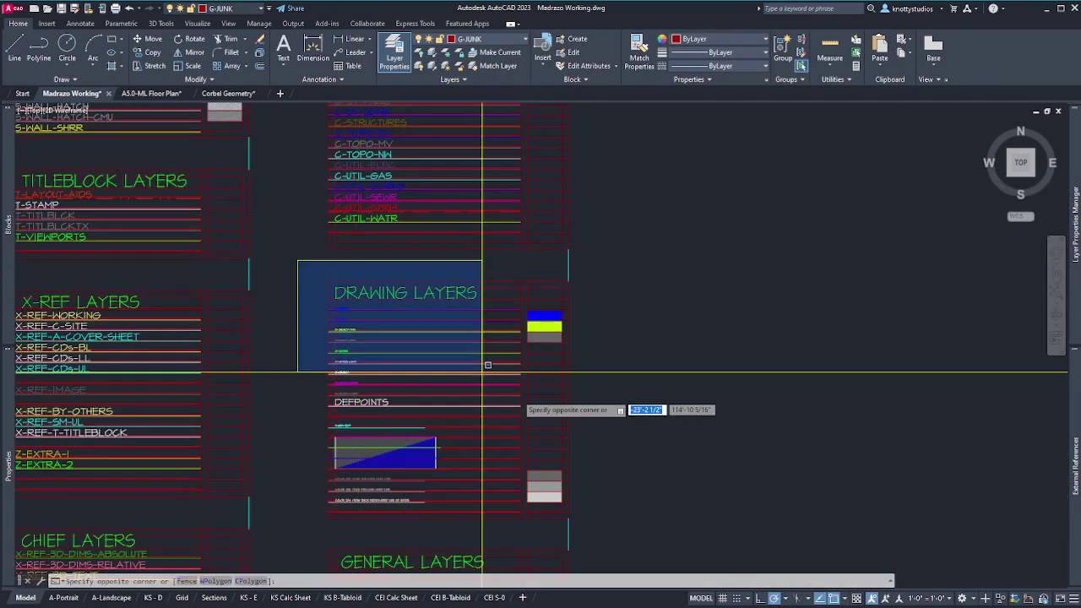
{"action": "left_click", "coordinate": [666, 524]}
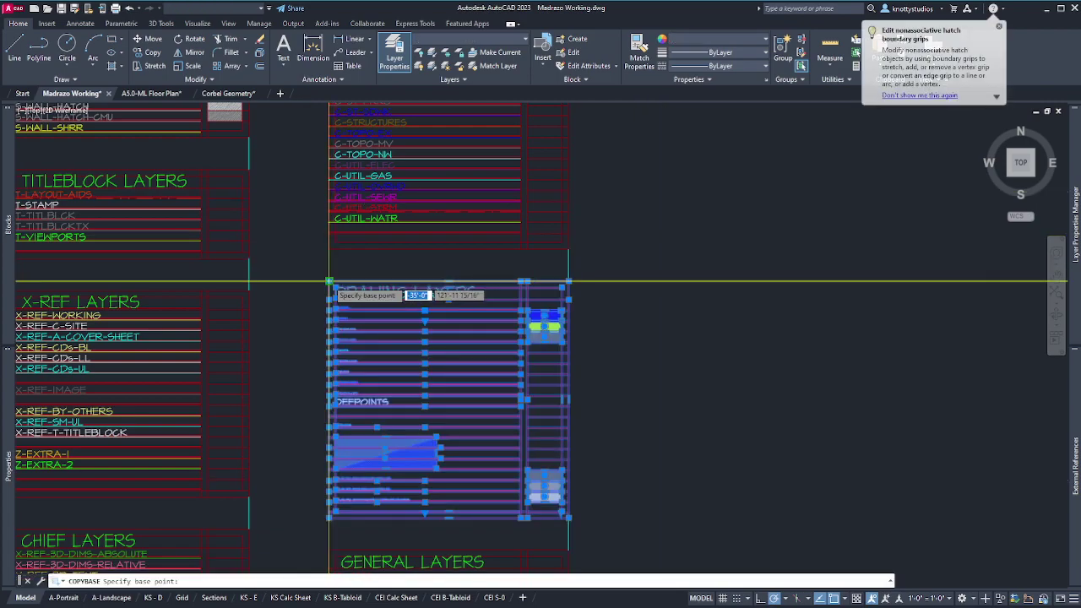
{"action": "key", "text": "ctrl+shift+c"}
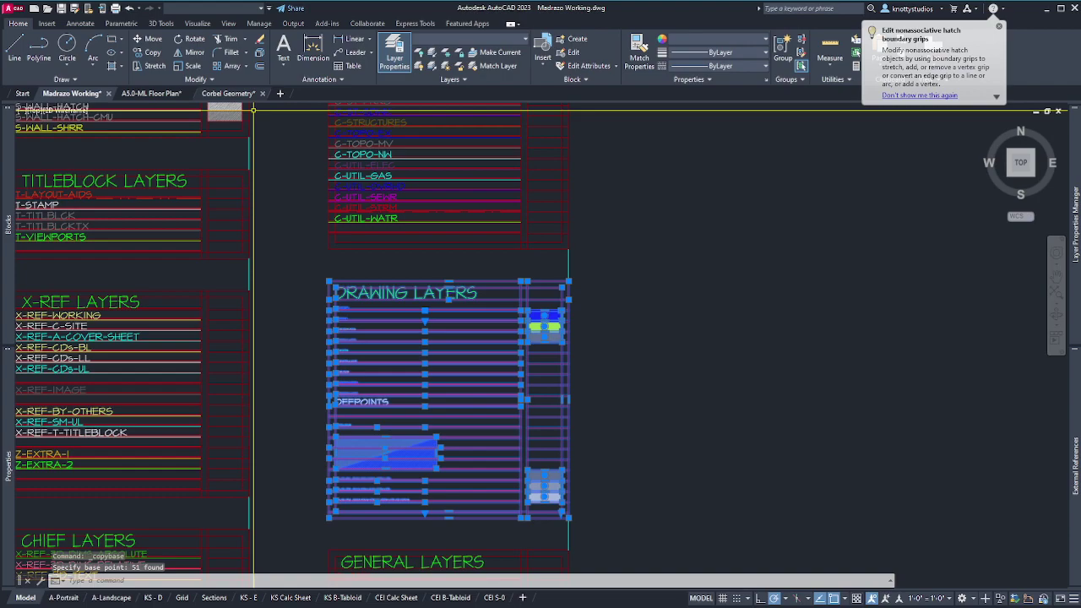
- Paste the DRAWING LAYERS table into the Corbel Geometry drawing and check the layer list
{"action": "left_click", "coordinate": [246, 92]}
{"action": "key", "text": "ctrl+v"}
{"action": "left_click", "coordinate": [374, 145]}
{"action": "scroll", "coordinate": [374, 144], "scroll_direction": "down", "scroll_amount": 3}
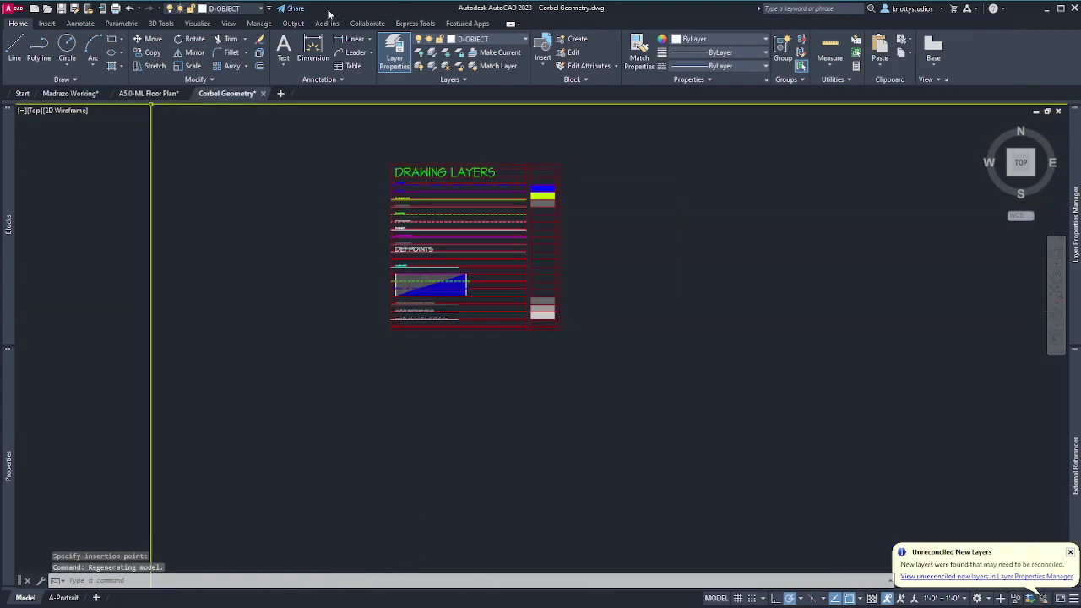
{"action": "left_click", "coordinate": [259, 9]}
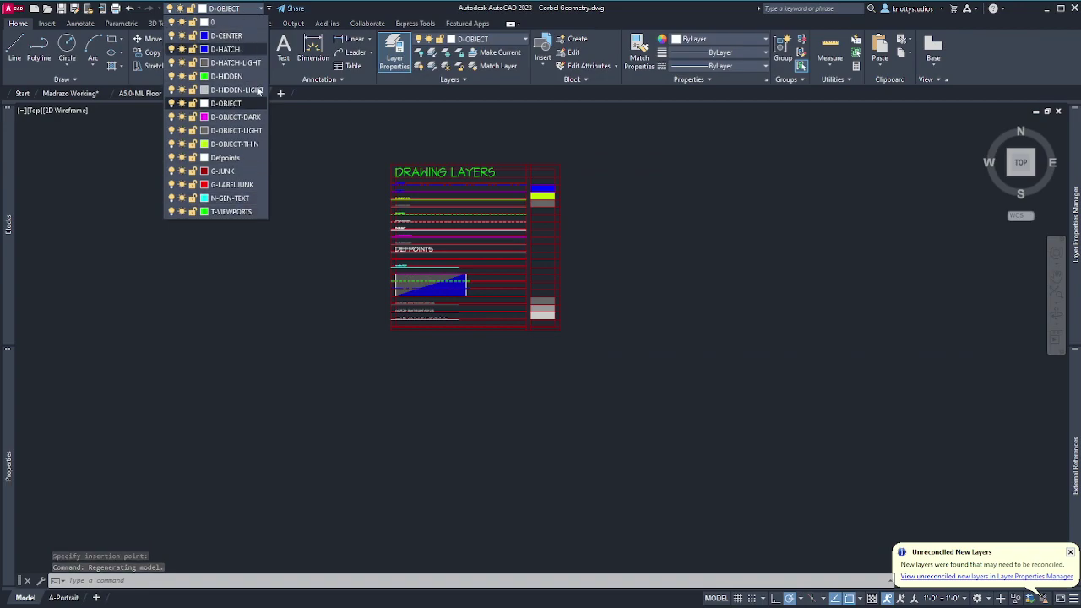
{"action": "left_click", "coordinate": [302, 274]}
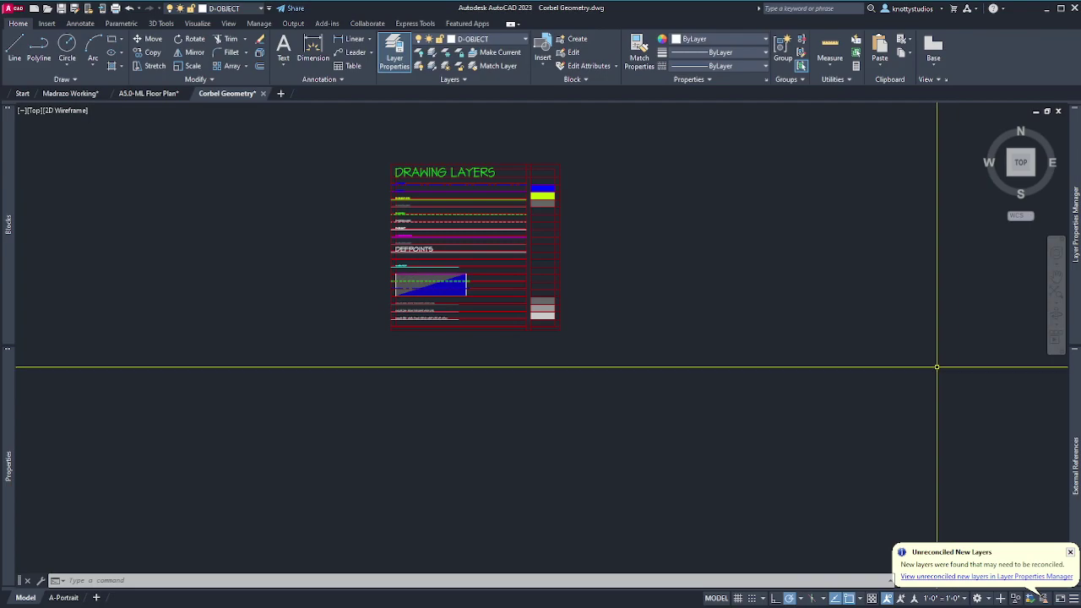
- Look through the other open drawings and examine the pasted layer table in Corbel Geometry at its full extents
{"action": "left_click", "coordinate": [78, 95]}
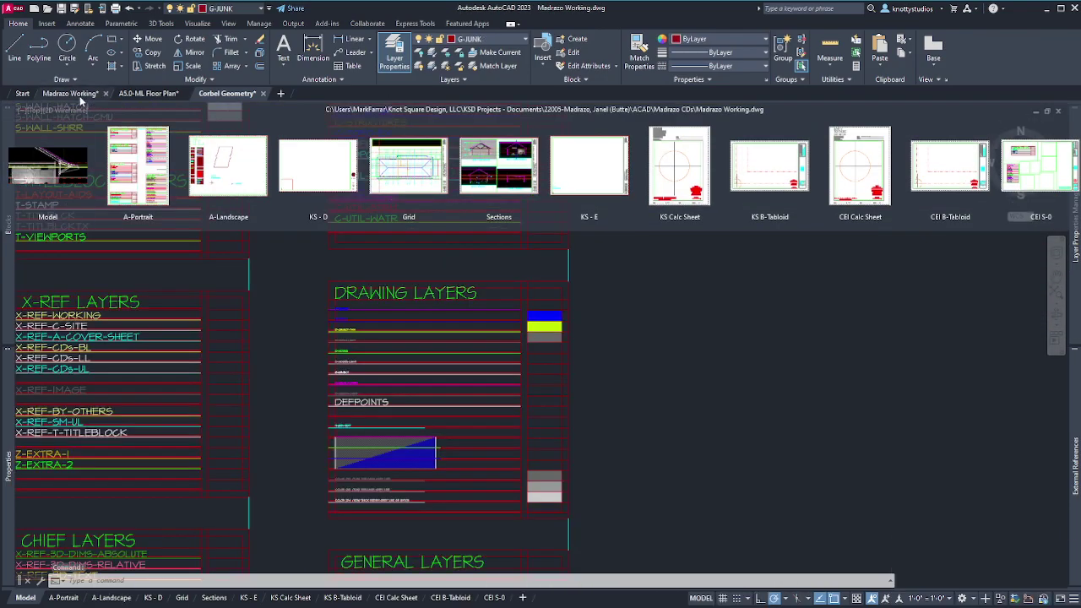
{"action": "left_click", "coordinate": [133, 94]}
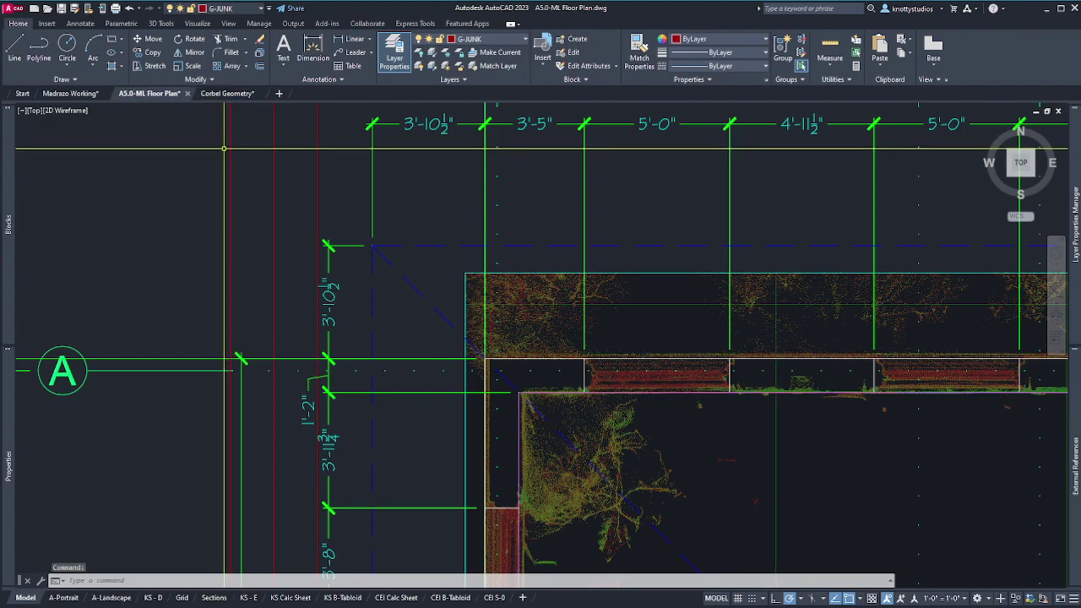
{"action": "left_click", "coordinate": [226, 94]}
{"action": "type", "text": "z"}
{"action": "key", "text": "Return"}
{"action": "type", "text": "e"}
{"action": "key", "text": "Return"}
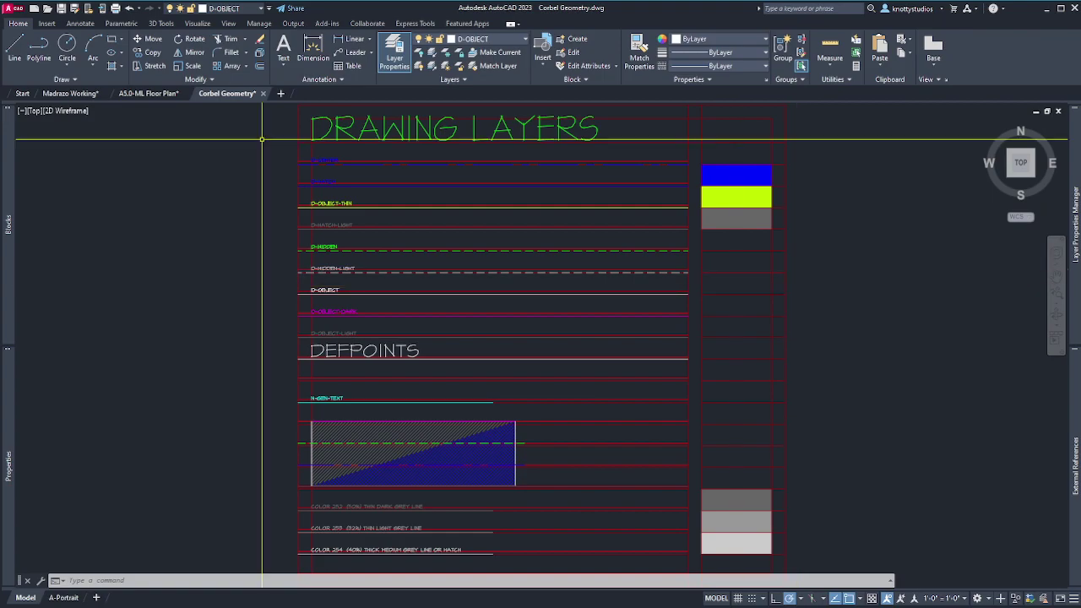
{"action": "scroll", "coordinate": [665, 291], "scroll_direction": "down", "scroll_amount": 5}
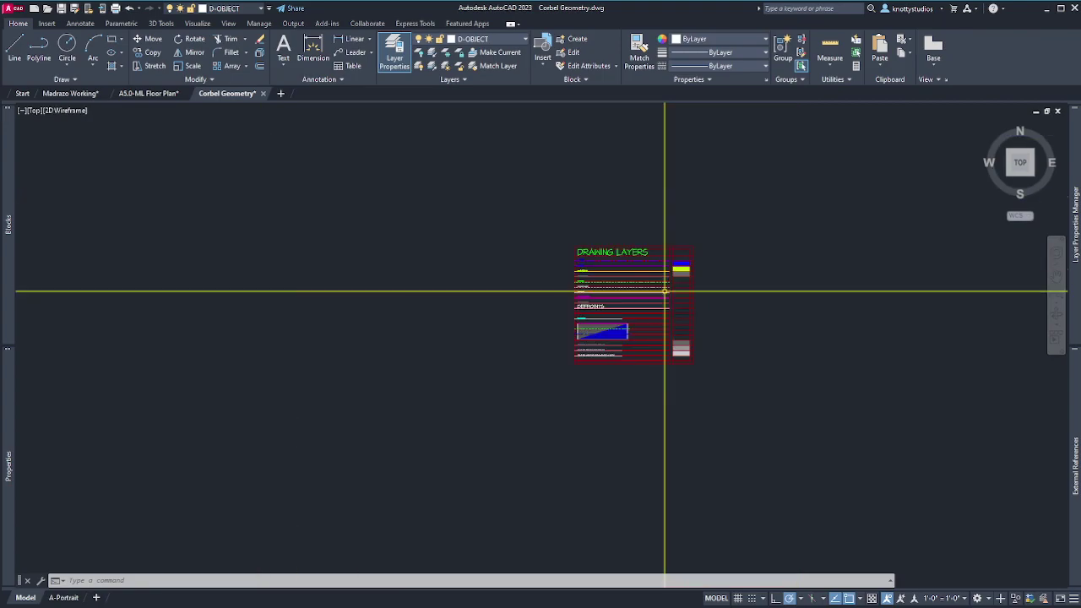
- In the Madrazo Working drawing, copy the roof corbel linework together with the adjoining wall line, using a base point on the wall face
{"action": "left_click", "coordinate": [49, 94]}
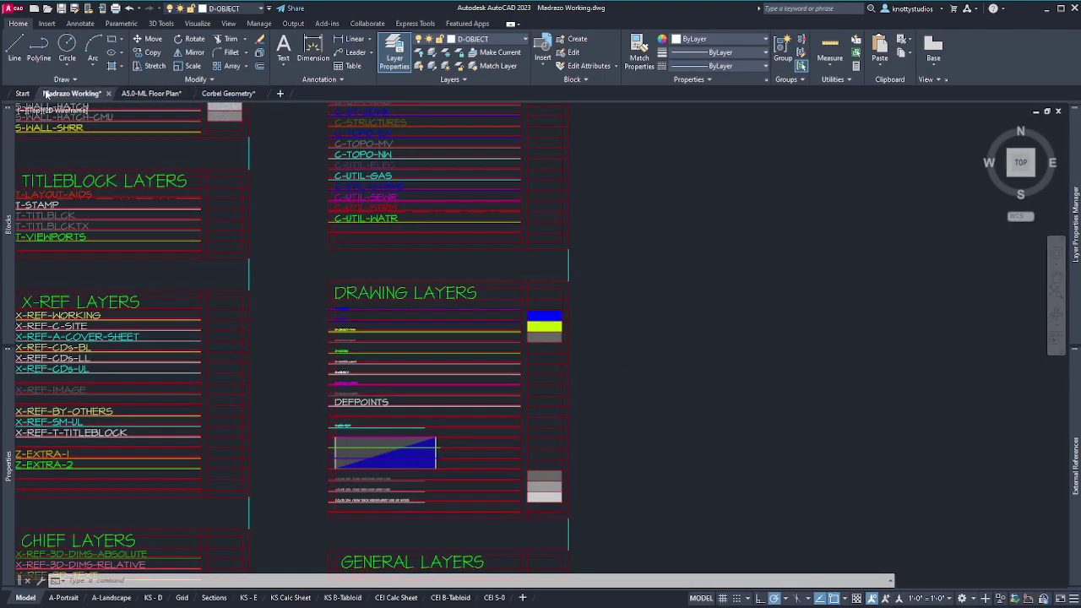
{"action": "scroll", "coordinate": [749, 396], "scroll_direction": "down", "scroll_amount": 3}
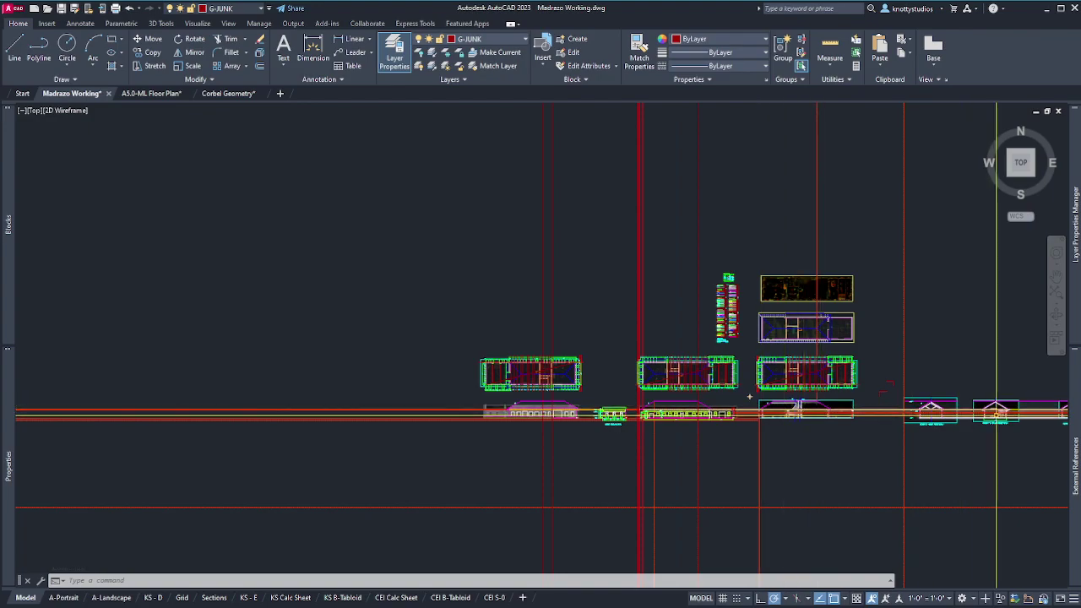
{"action": "scroll", "coordinate": [1011, 410], "scroll_direction": "up", "scroll_amount": 6}
{"action": "scroll", "coordinate": [1011, 410], "scroll_direction": "up", "scroll_amount": 5}
{"action": "scroll", "coordinate": [871, 507], "scroll_direction": "down", "scroll_amount": 1}
{"action": "scroll", "coordinate": [852, 346], "scroll_direction": "up", "scroll_amount": 5}
{"action": "scroll", "coordinate": [527, 262], "scroll_direction": "down", "scroll_amount": 4}
{"action": "left_click", "coordinate": [514, 219]}
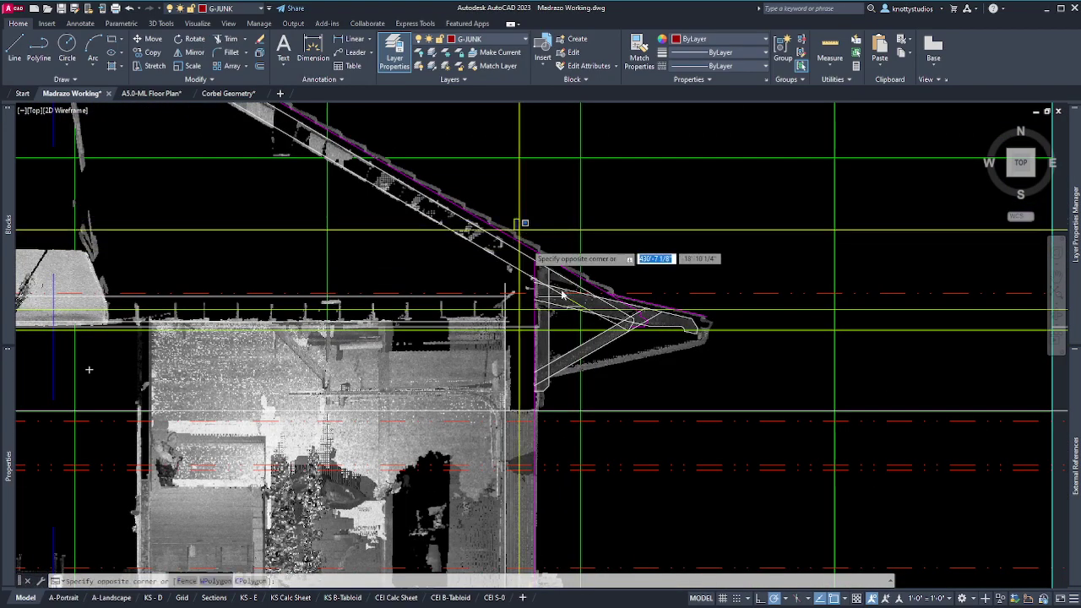
{"action": "left_click", "coordinate": [725, 430]}
{"action": "left_click", "coordinate": [540, 331]}
{"action": "left_click", "coordinate": [525, 341]}
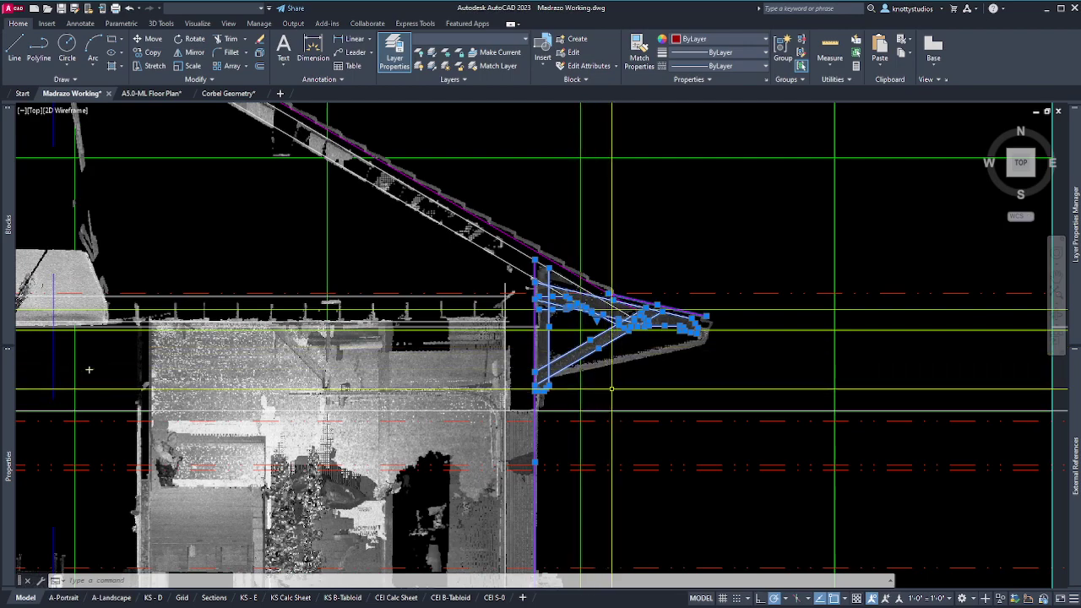
{"action": "key", "text": "ctrl+shift+c"}
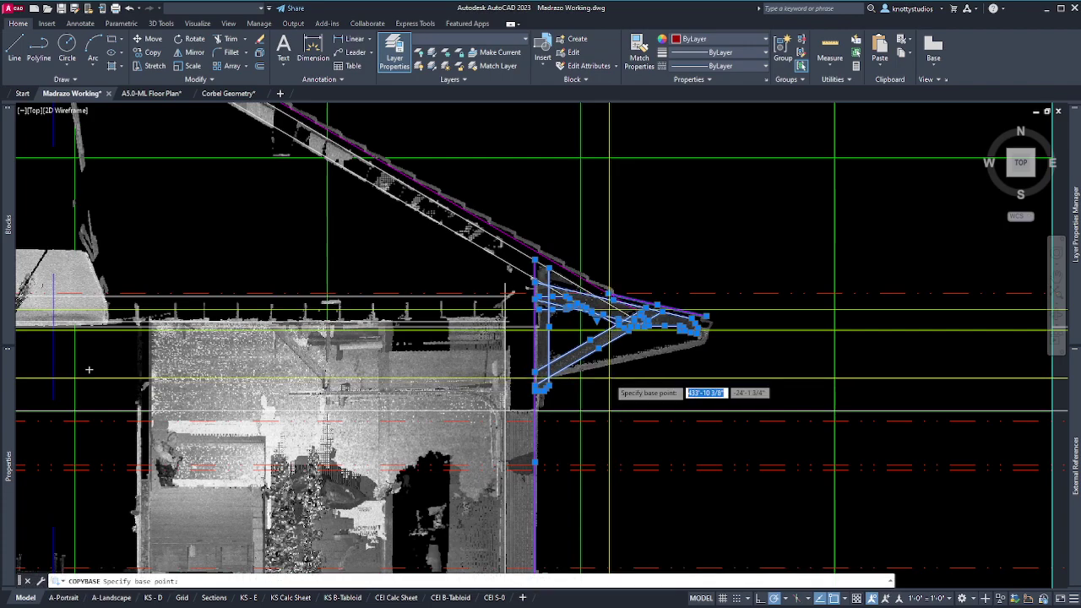
{"action": "left_click", "coordinate": [534, 300]}
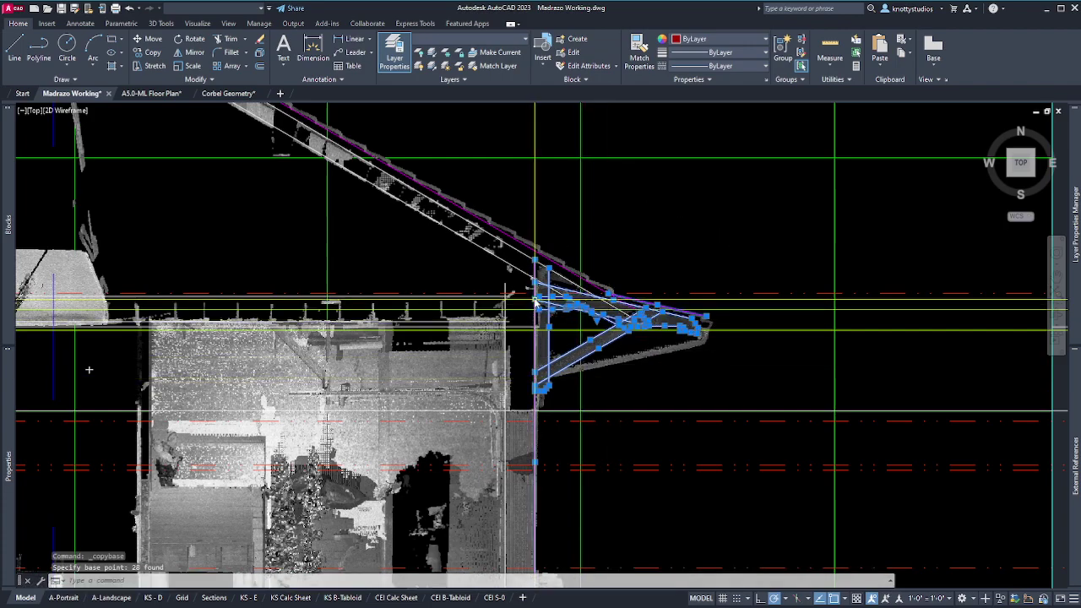
- Paste the copied corbel linework into the Corbel Geometry drawing at insertion point 0,0
{"action": "left_click", "coordinate": [223, 93]}
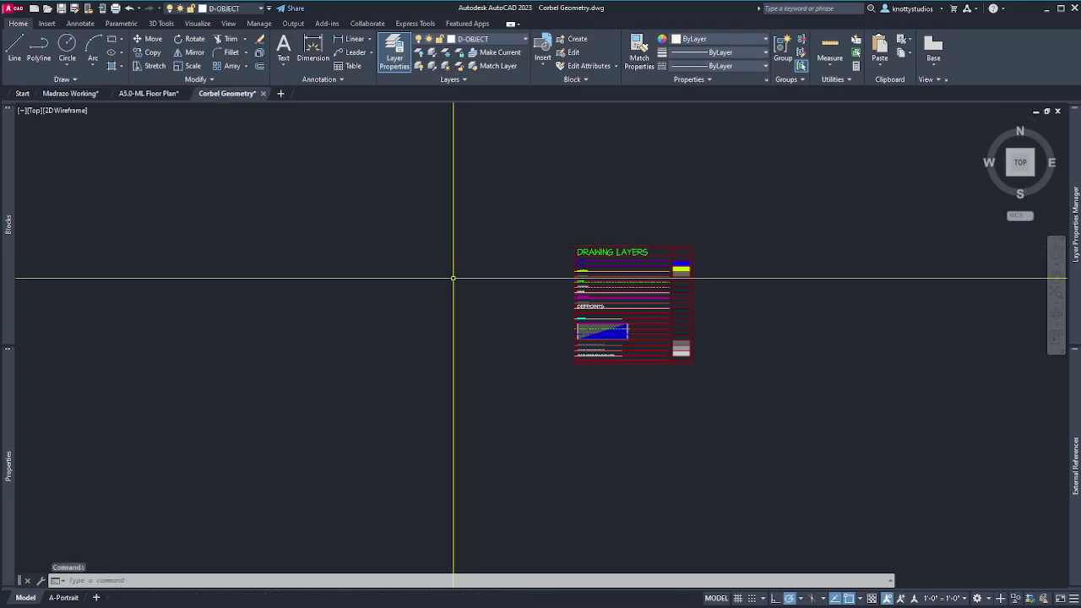
{"action": "key", "text": "ctrl+v"}
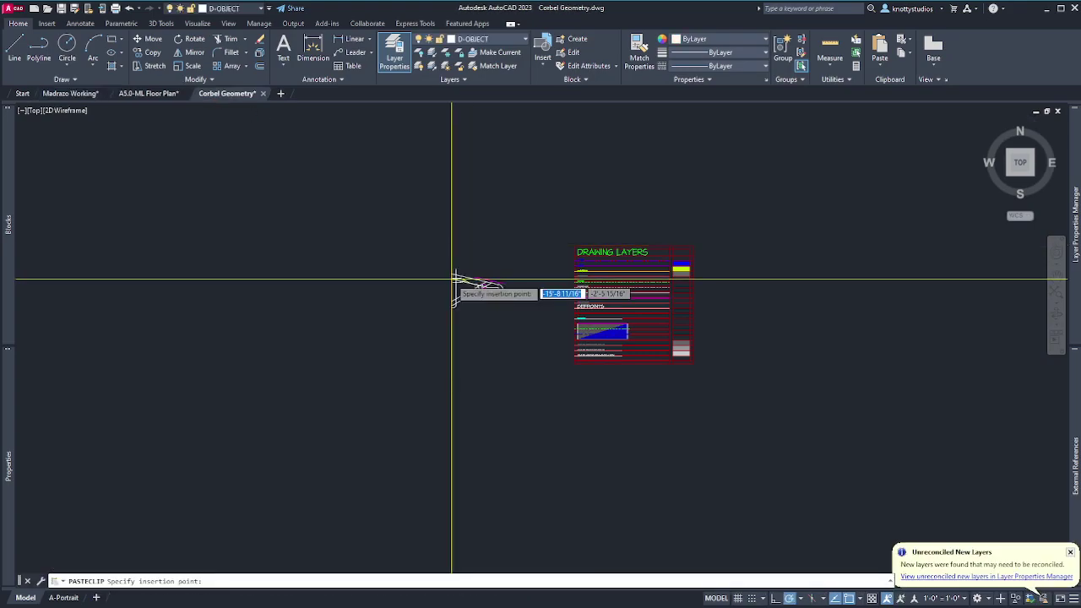
{"action": "type", "text": "0,0"}
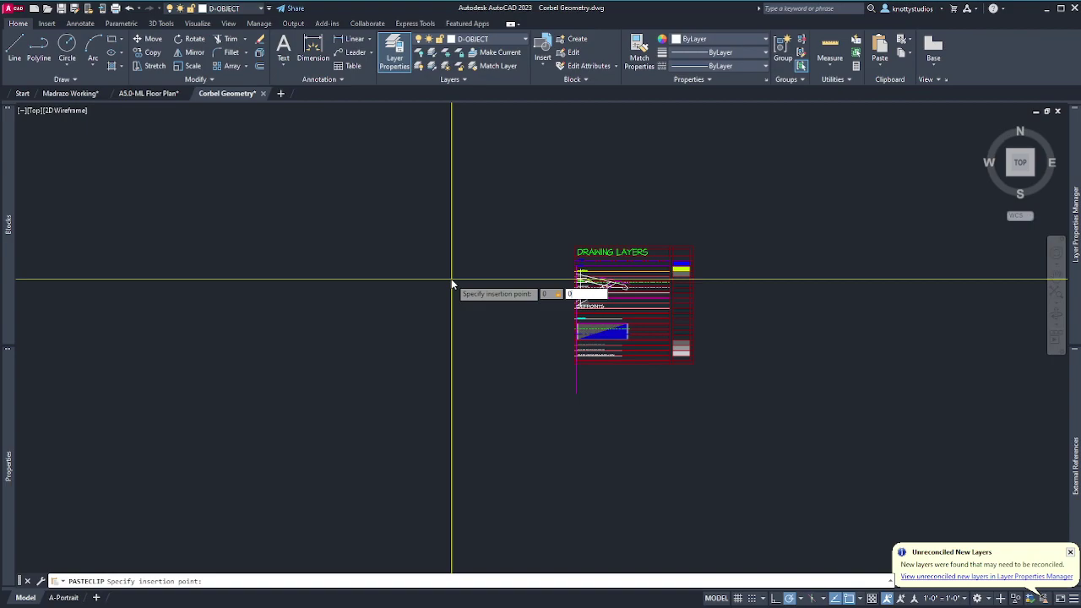
{"action": "key", "text": "Return"}
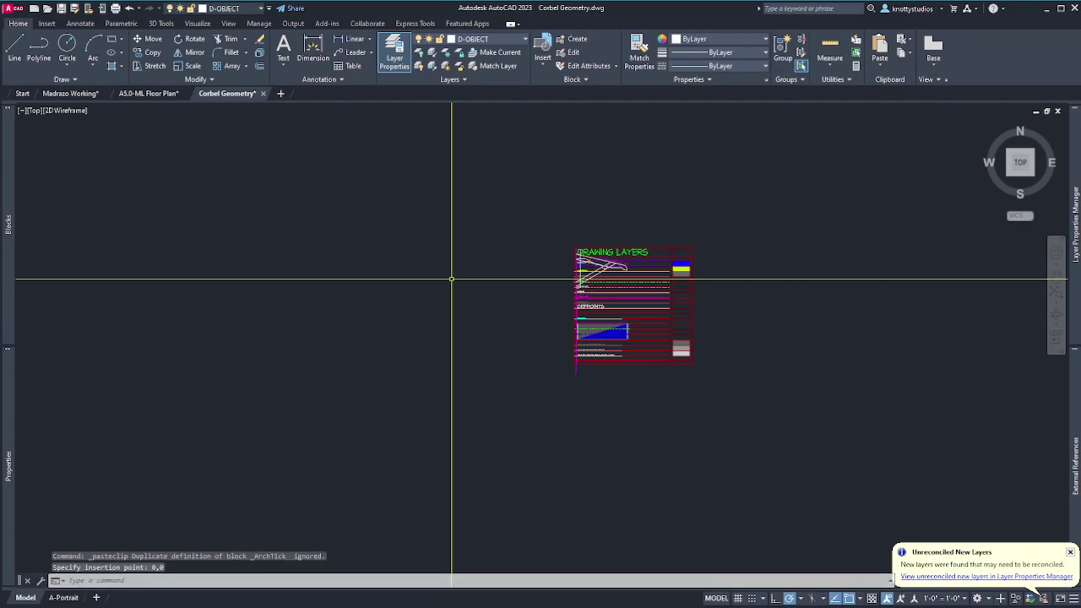
{"action": "scroll", "coordinate": [689, 376], "scroll_direction": "up", "scroll_amount": 4}
{"action": "scroll", "coordinate": [689, 376], "scroll_direction": "down", "scroll_amount": 2}
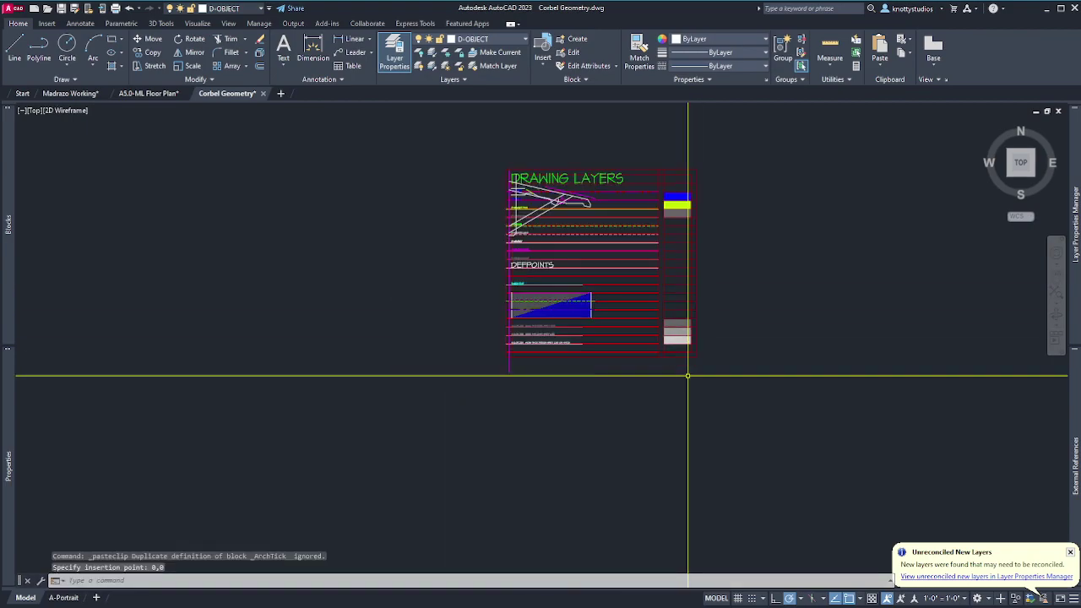
{"action": "type", "text": "m"}
{"action": "key", "text": "space"}
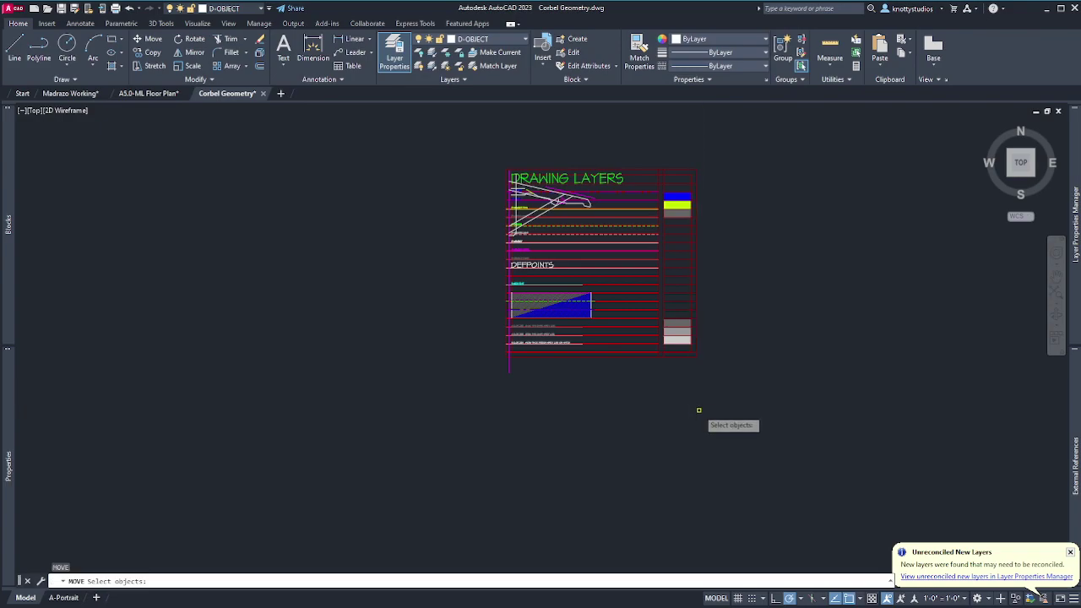
{"action": "left_click", "coordinate": [707, 425]}
{"action": "left_click", "coordinate": [616, 111]}
{"action": "scroll", "coordinate": [501, 243], "scroll_direction": "up", "scroll_amount": 6}
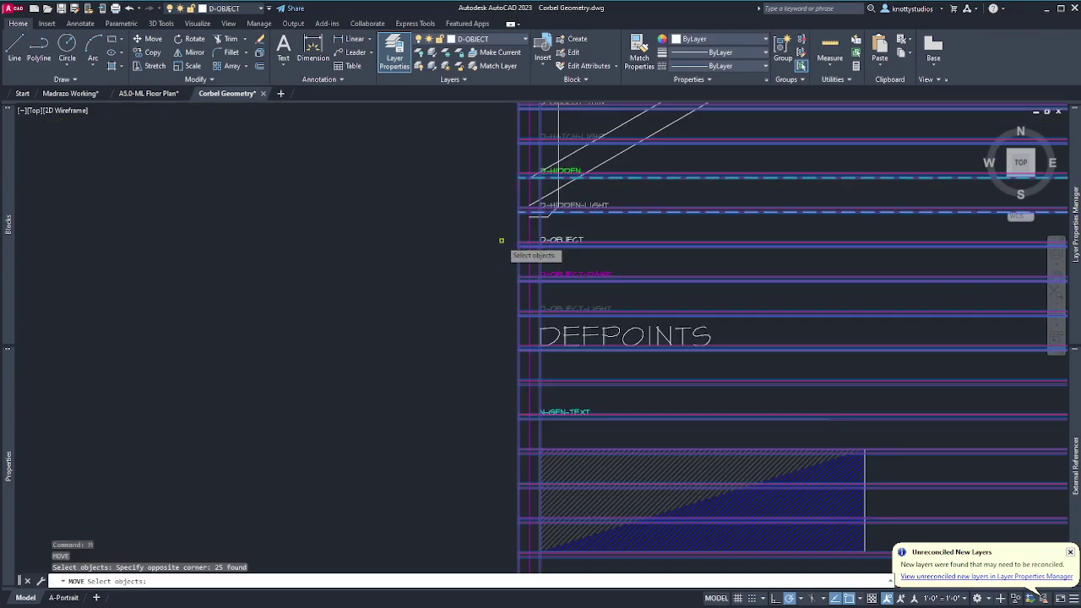
{"action": "scroll", "coordinate": [525, 259], "scroll_direction": "down", "scroll_amount": 6}
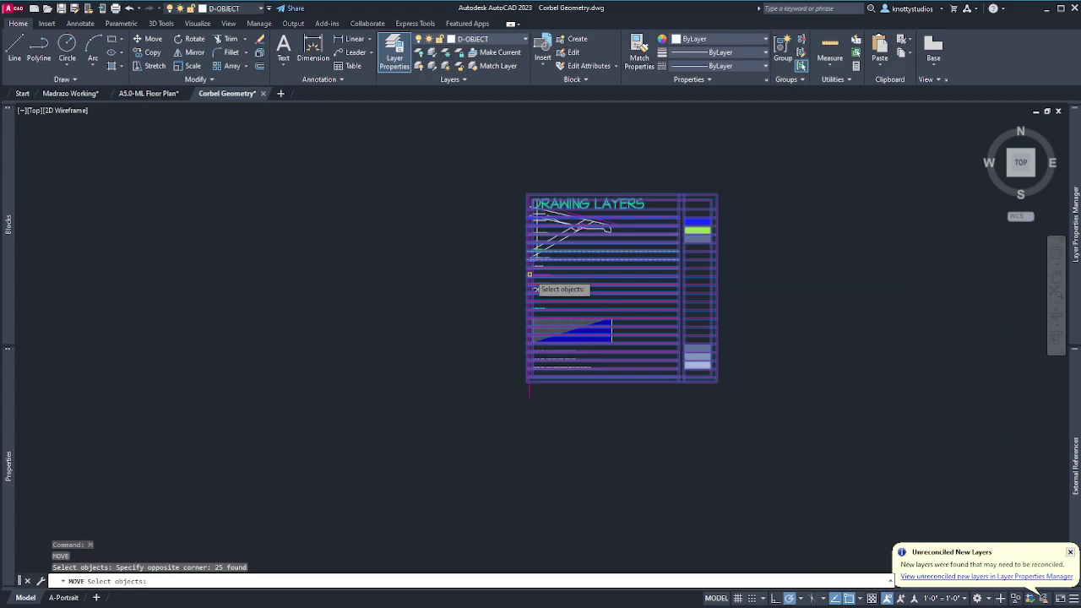
{"action": "scroll", "coordinate": [529, 274], "scroll_direction": "up", "scroll_amount": 2}
{"action": "key", "text": "Escape"}
{"action": "key", "text": "Escape"}
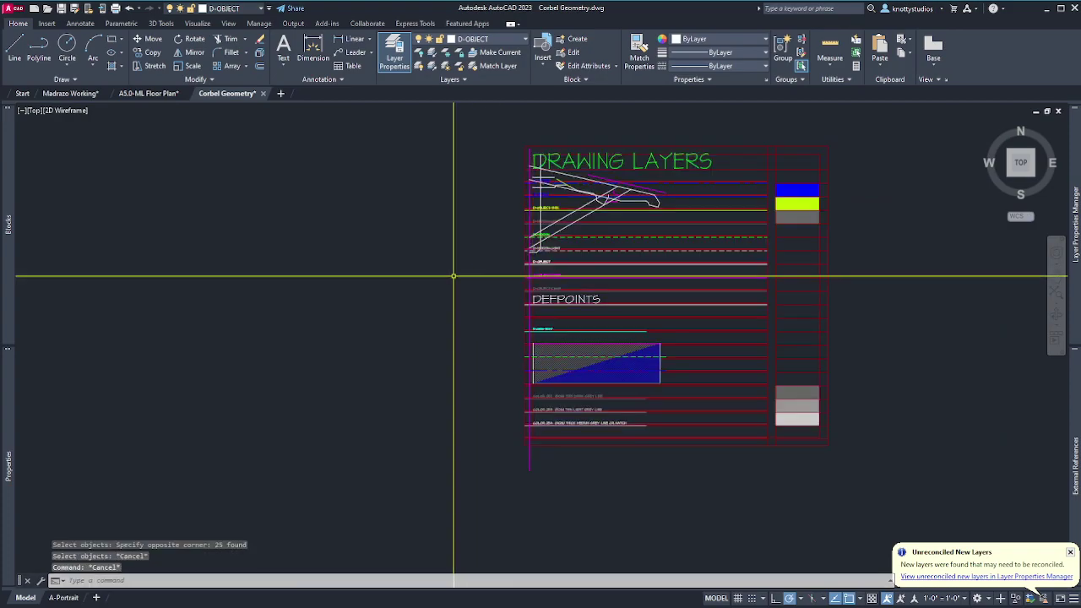
- Undo the paste at 0,0 and paste the corbel linework into the empty area left of the DRAWING LAYERS table
{"action": "type", "text": "u"}
{"action": "key", "text": "Return"}
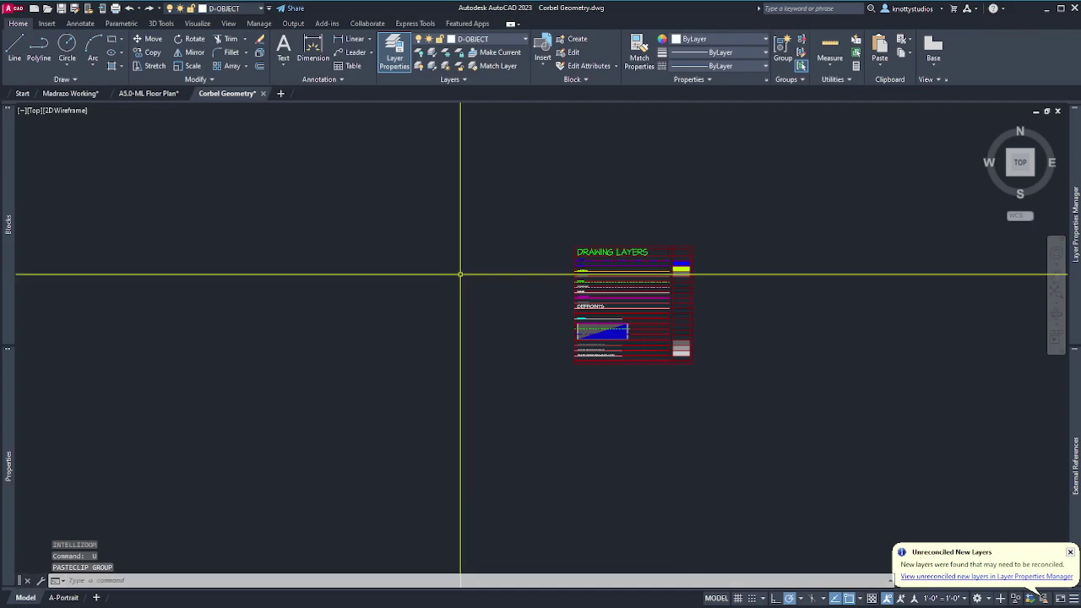
{"action": "key", "text": "ctrl+v"}
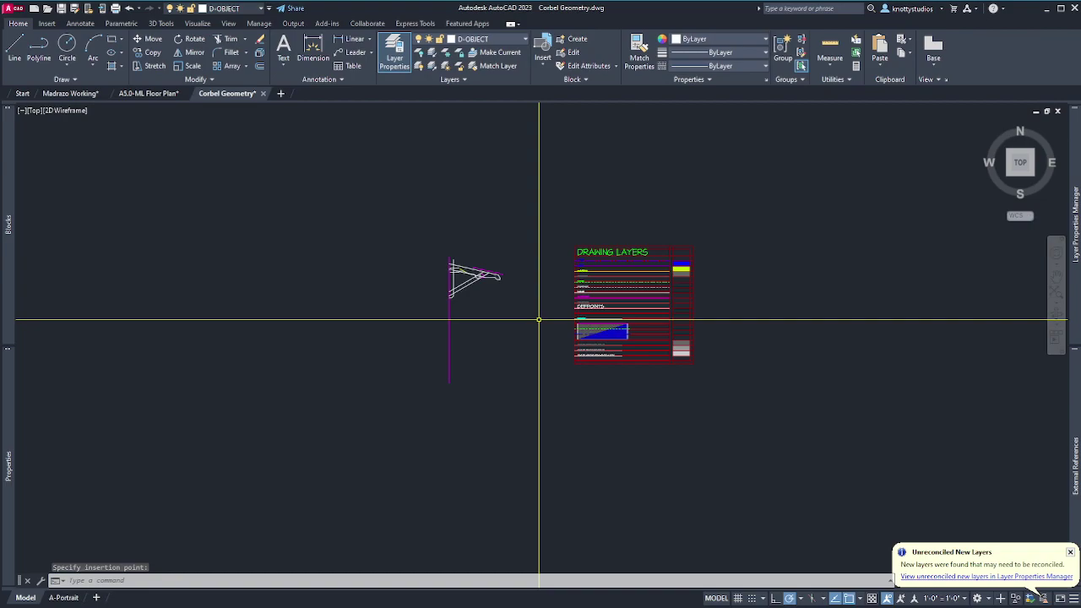
{"action": "left_click", "coordinate": [539, 320]}
{"action": "type", "text": "m"}
{"action": "key", "text": "Return"}
{"action": "left_click", "coordinate": [368, 118]}
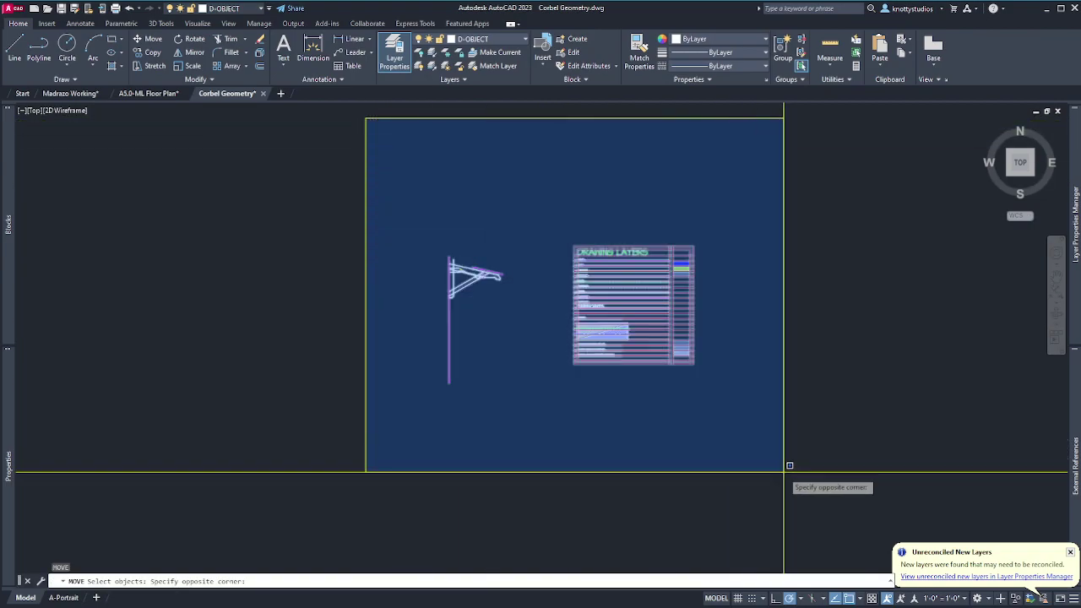
{"action": "left_click", "coordinate": [791, 471]}
{"action": "key", "text": "Return"}
{"action": "scroll", "coordinate": [429, 331], "scroll_direction": "up", "scroll_amount": 4}
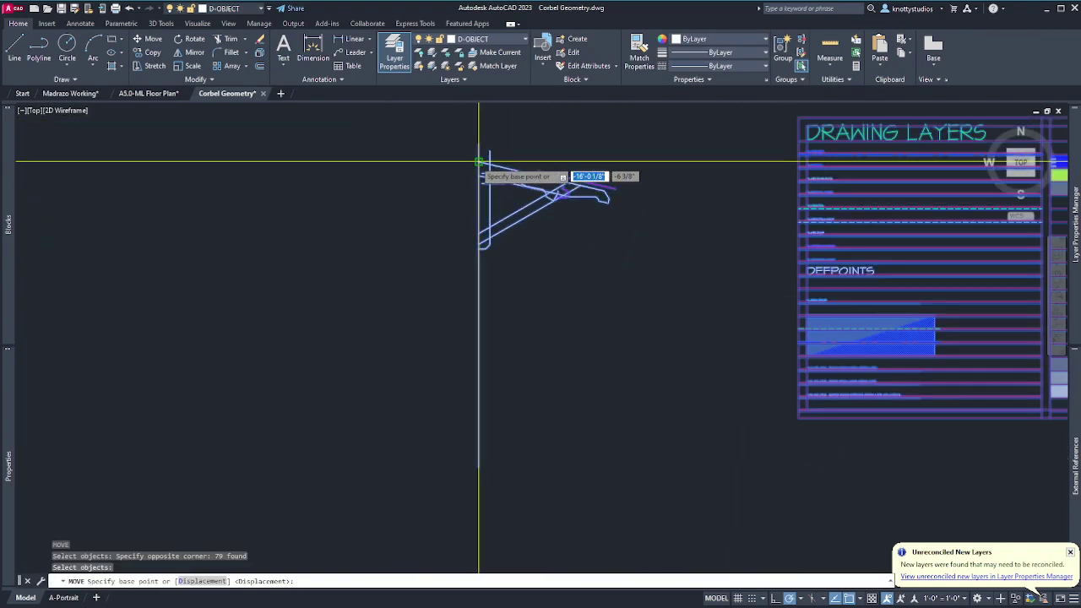
{"action": "left_click", "coordinate": [481, 160]}
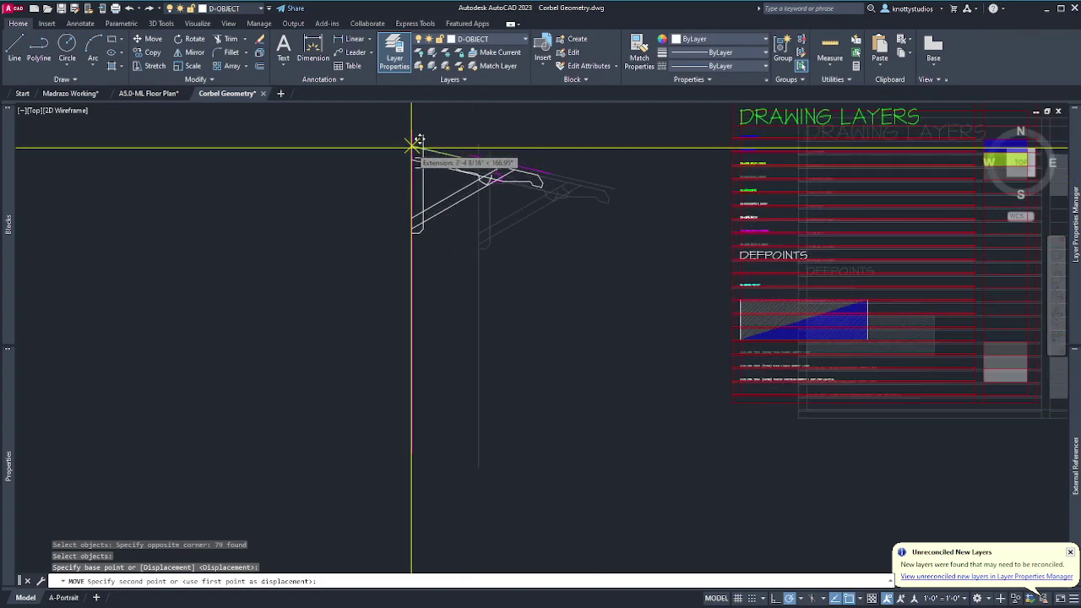
{"action": "key", "text": "Escape"}
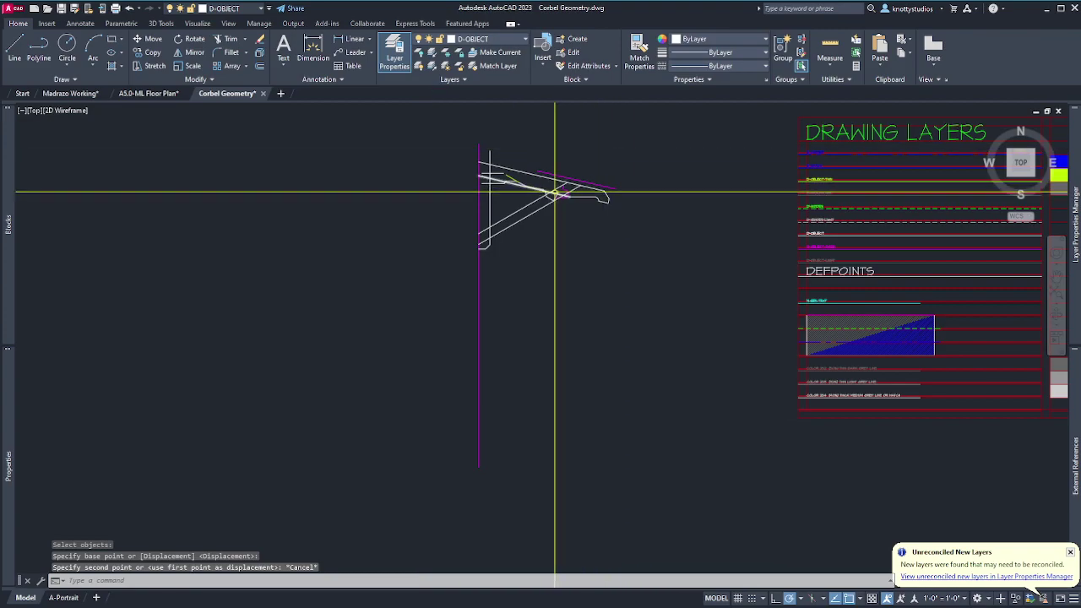
- Erase the stray horizontal, sloped and profile lines inside the corbel and the magenta lines around its beam, keeping the bracket outline and wall line
{"action": "scroll", "coordinate": [483, 197], "scroll_direction": "up", "scroll_amount": 5}
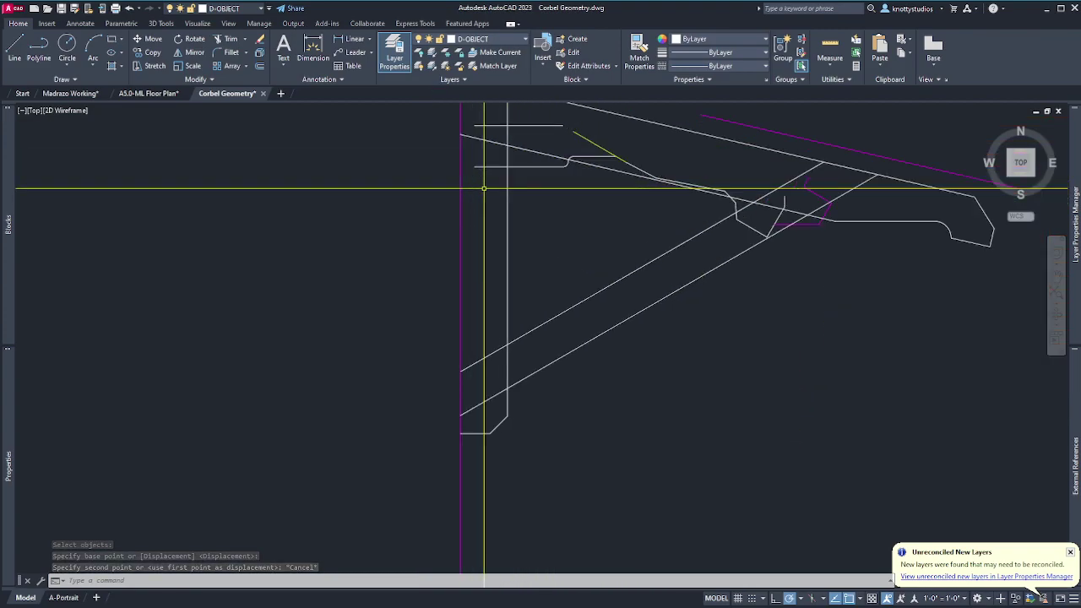
{"action": "scroll", "coordinate": [548, 121], "scroll_direction": "up", "scroll_amount": 3}
{"action": "type", "text": "e"}
{"action": "key", "text": "Return"}
{"action": "left_click", "coordinate": [660, 139]}
{"action": "left_click", "coordinate": [746, 206]}
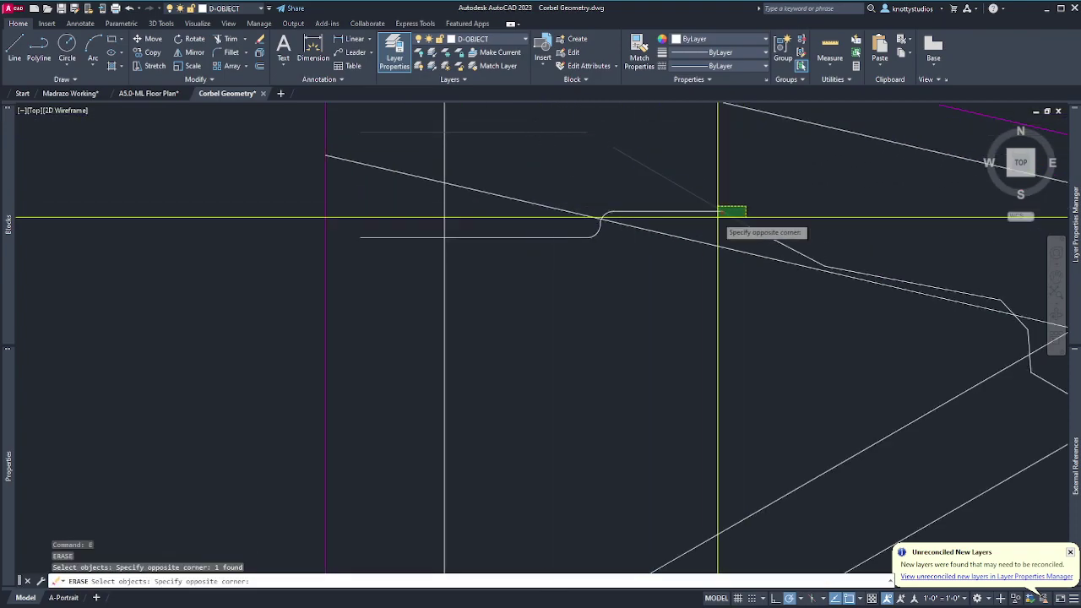
{"action": "scroll", "coordinate": [710, 211], "scroll_direction": "down", "scroll_amount": 4}
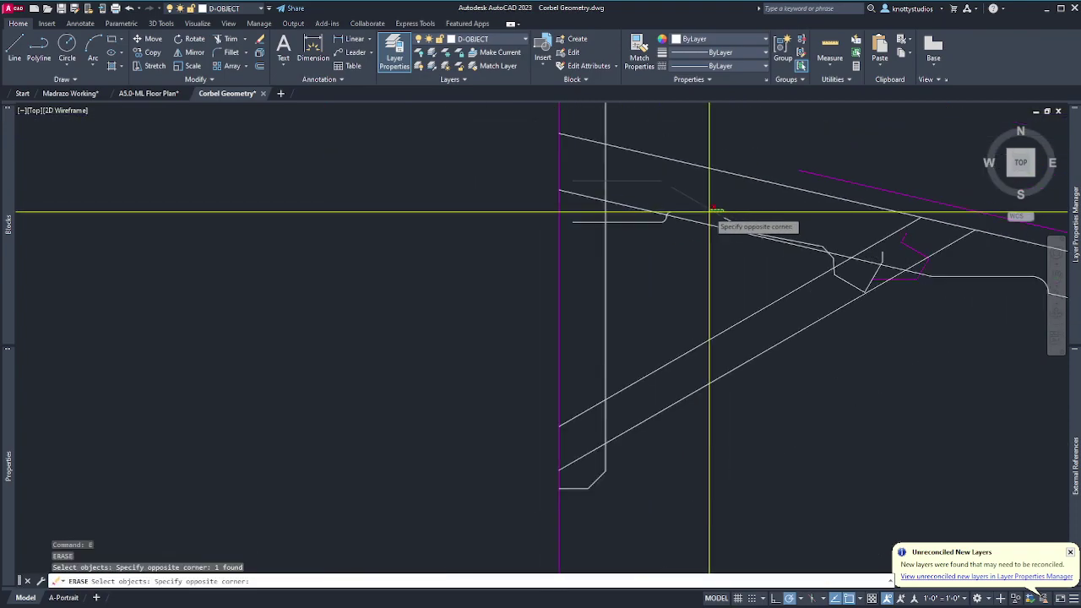
{"action": "left_click", "coordinate": [711, 217]}
{"action": "left_click", "coordinate": [648, 202]}
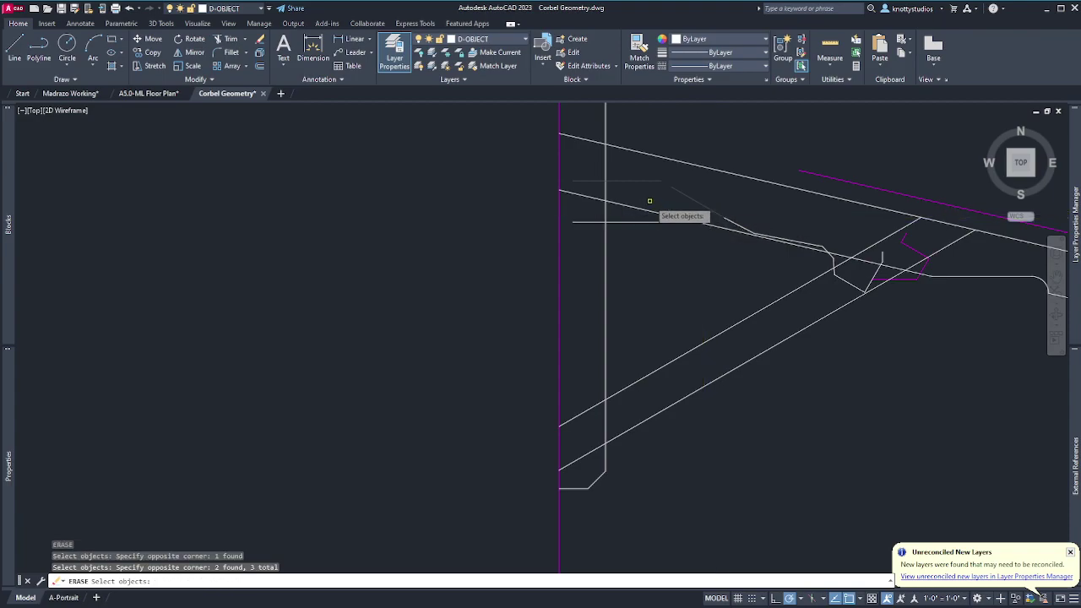
{"action": "left_click", "coordinate": [691, 227]}
{"action": "left_click", "coordinate": [667, 228]}
{"action": "left_click", "coordinate": [633, 224]}
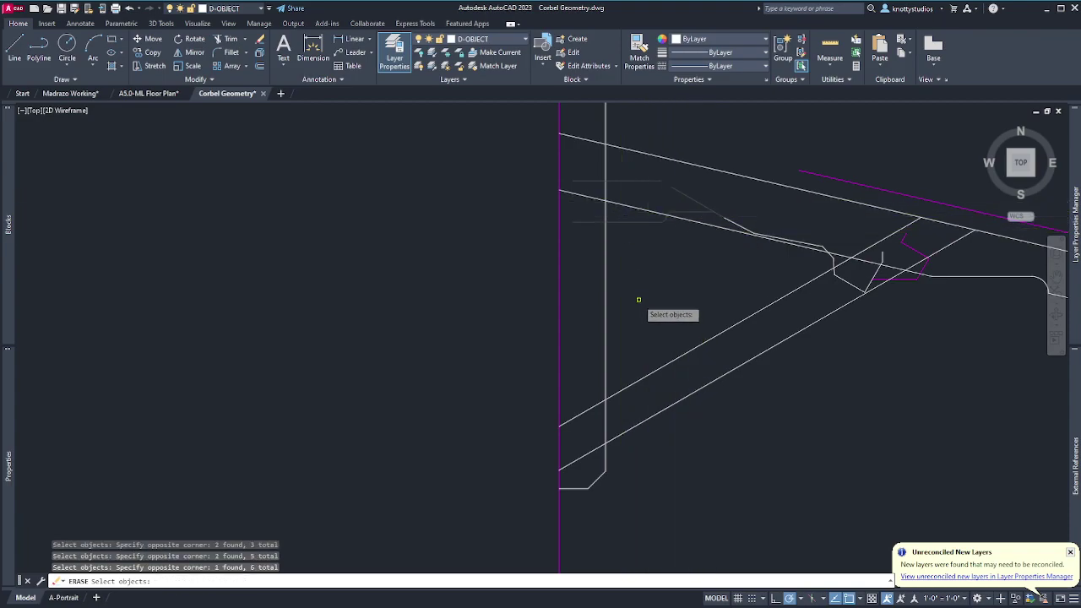
{"action": "scroll", "coordinate": [637, 295], "scroll_direction": "down", "scroll_amount": 4}
{"action": "scroll", "coordinate": [763, 288], "scroll_direction": "up", "scroll_amount": 4}
{"action": "left_click", "coordinate": [727, 254]}
{"action": "left_click", "coordinate": [729, 264]}
{"action": "left_click", "coordinate": [728, 265]}
{"action": "left_click", "coordinate": [747, 285]}
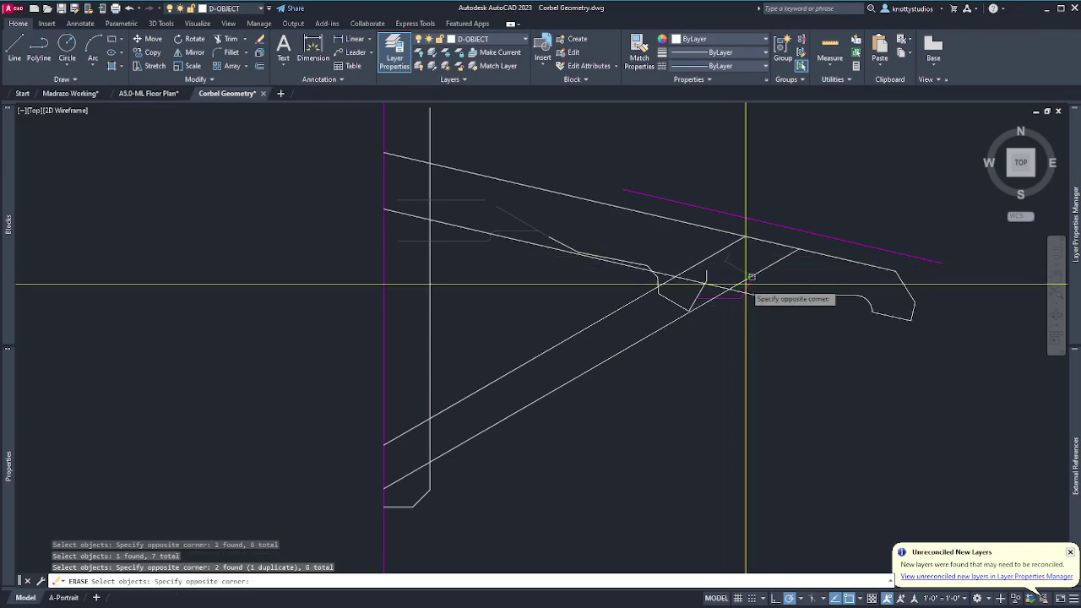
{"action": "left_click", "coordinate": [745, 293]}
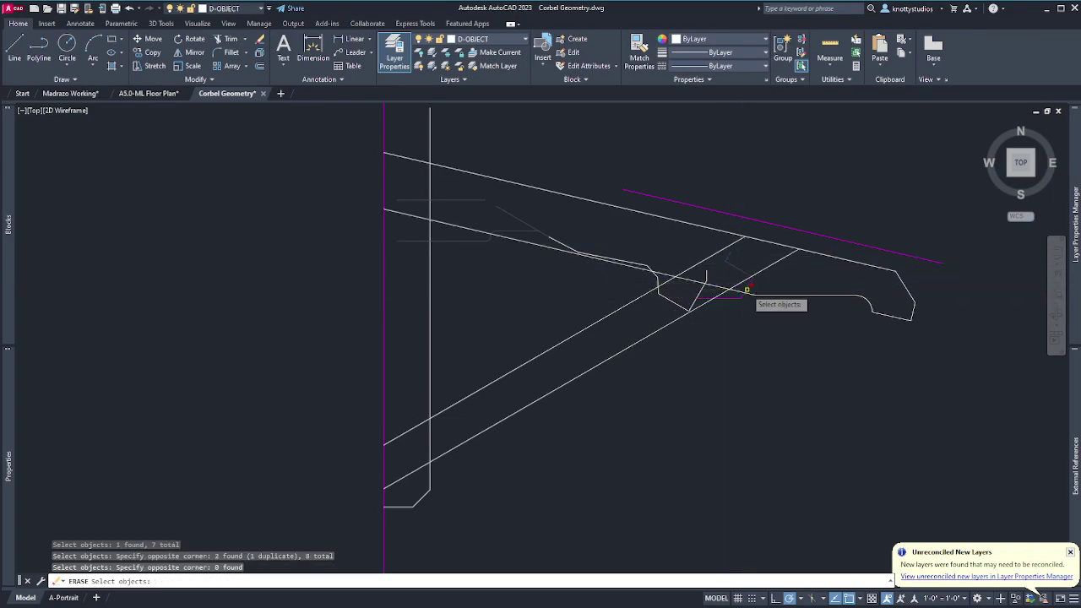
{"action": "left_click", "coordinate": [736, 295]}
{"action": "left_click", "coordinate": [702, 294]}
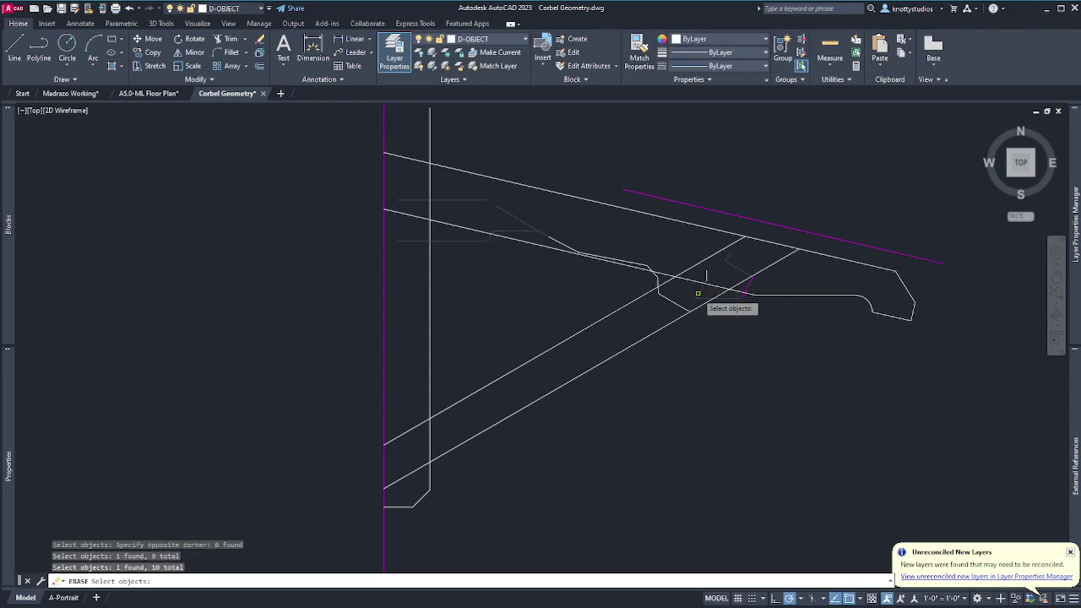
{"action": "left_click", "coordinate": [698, 283]}
{"action": "left_click", "coordinate": [667, 301]}
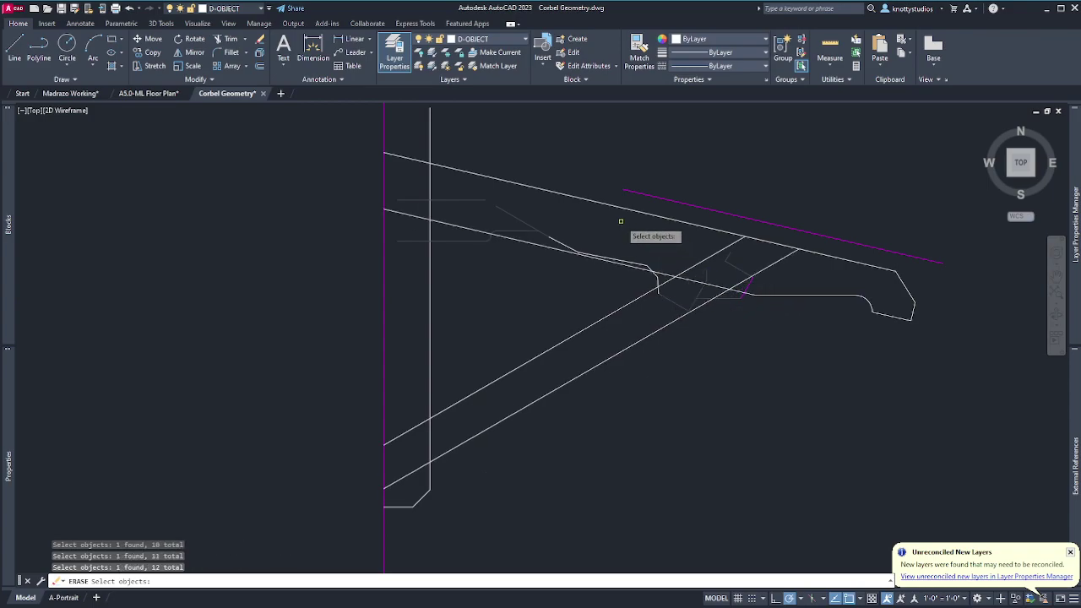
{"action": "left_click", "coordinate": [615, 237]}
{"action": "left_click", "coordinate": [675, 295]}
{"action": "left_click", "coordinate": [616, 232]}
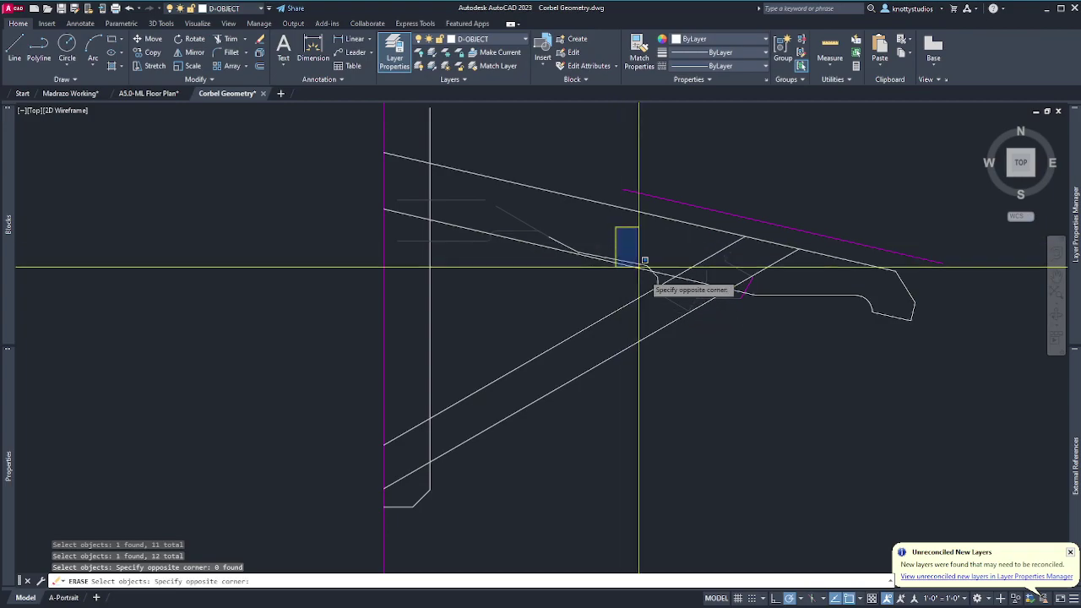
{"action": "left_click", "coordinate": [642, 291]}
{"action": "left_click", "coordinate": [623, 259]}
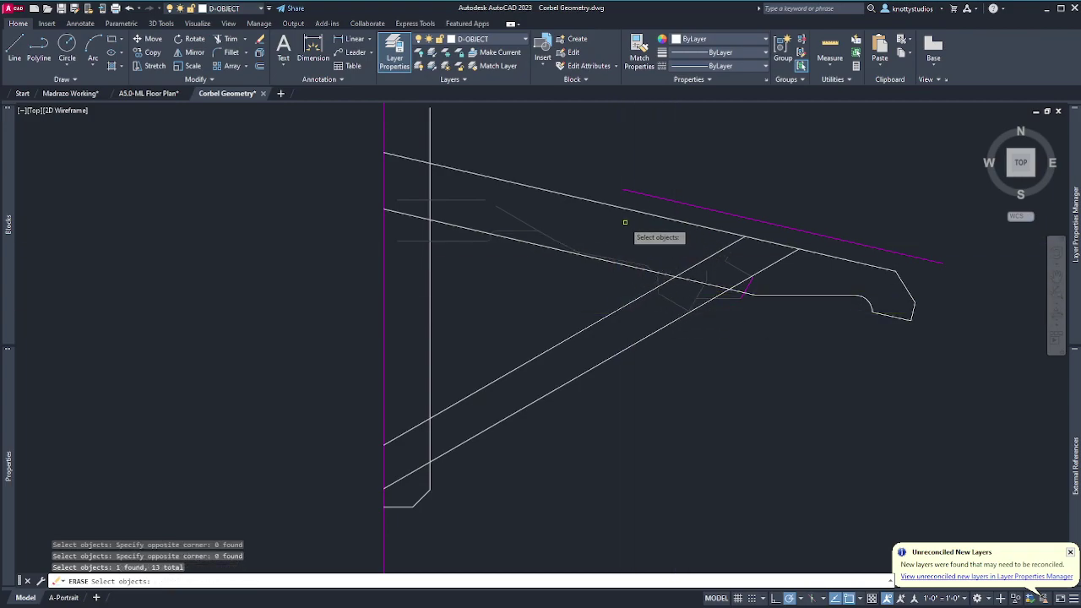
{"action": "key", "text": "Return"}
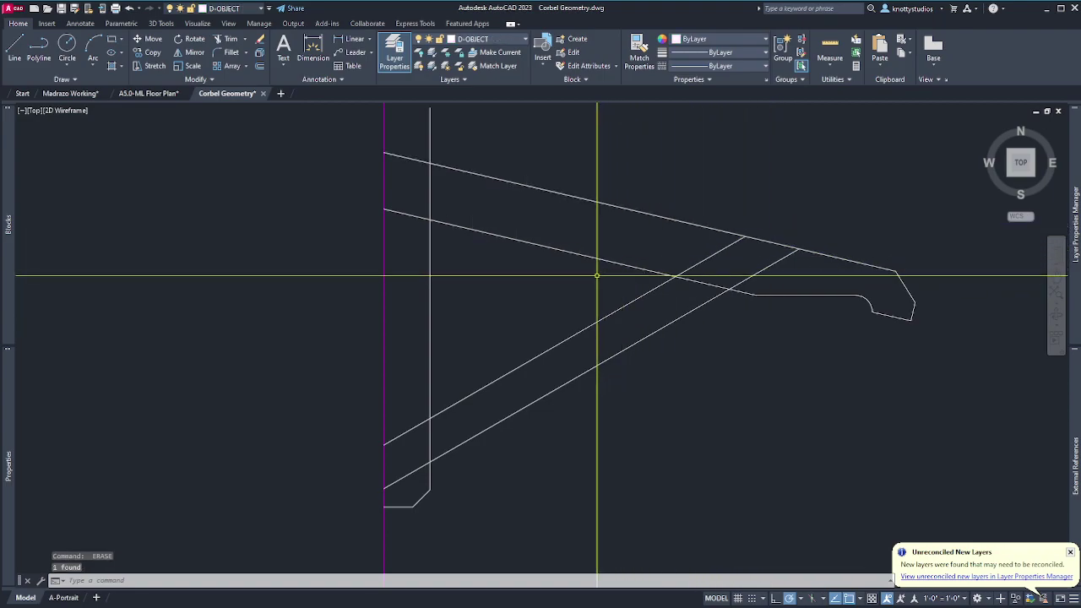
- Draw a sloped line closing the post's top, from the wall line's upper end to the upper end of the post's outer edge
{"action": "scroll", "coordinate": [553, 285], "scroll_direction": "down", "scroll_amount": 2}
{"action": "scroll", "coordinate": [426, 184], "scroll_direction": "up", "scroll_amount": 2}
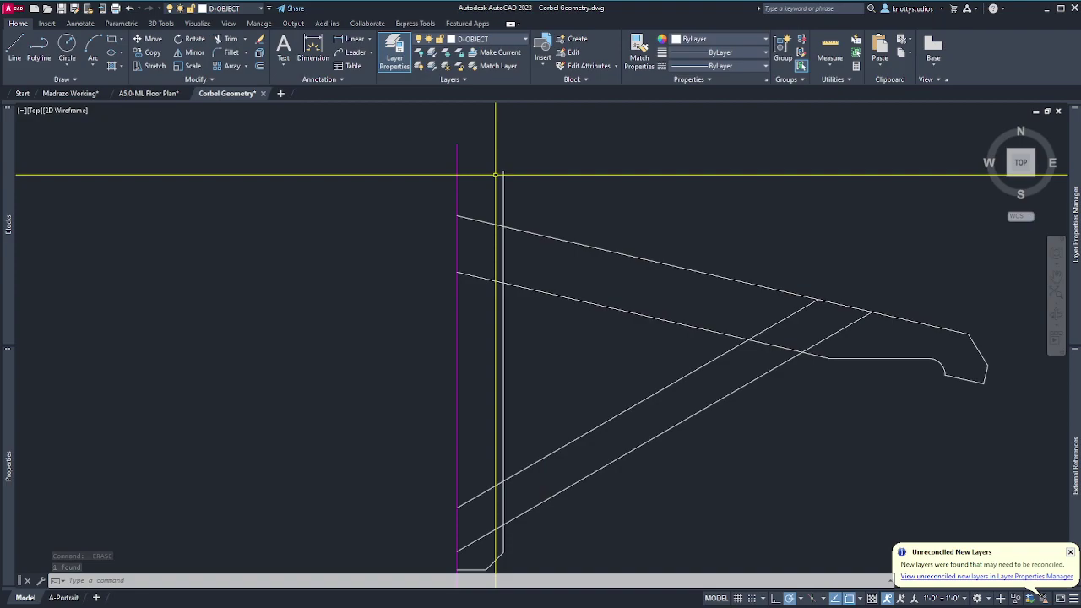
{"action": "type", "text": "l"}
{"action": "key", "text": "Return"}
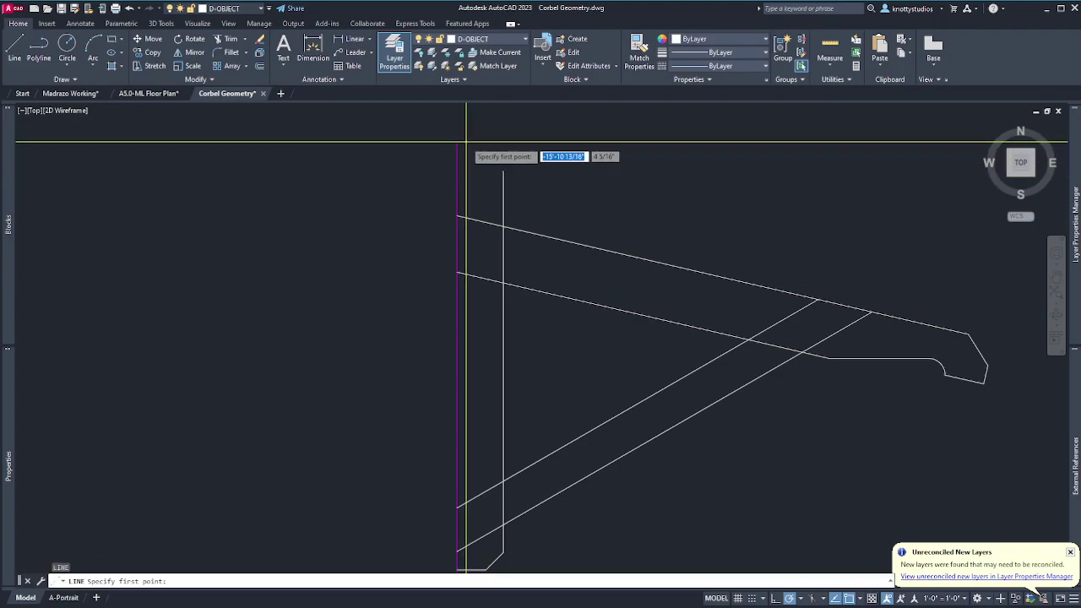
{"action": "left_click", "coordinate": [457, 144]}
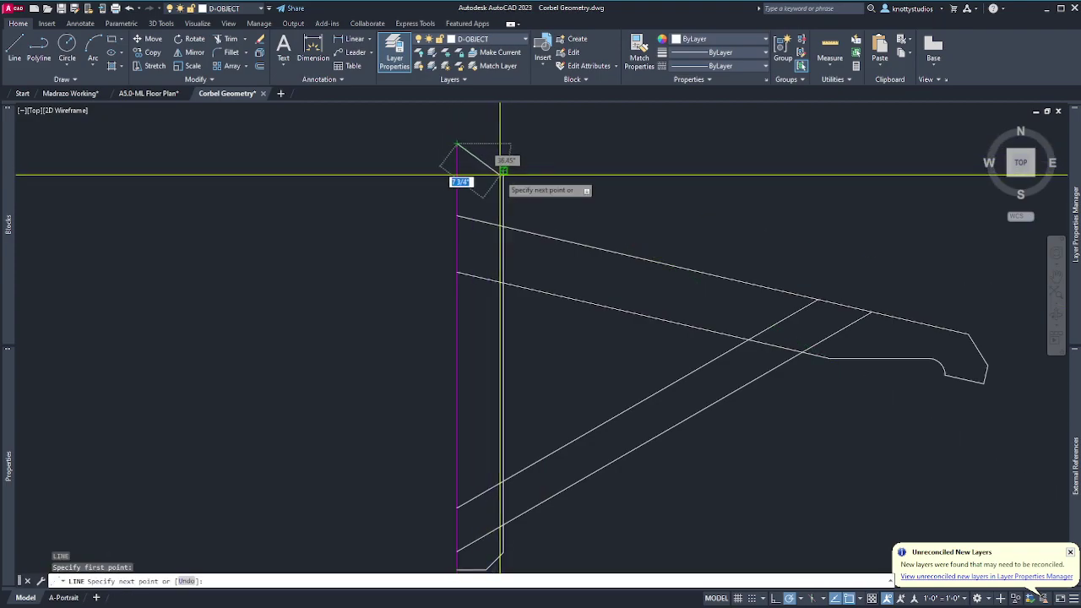
{"action": "left_click", "coordinate": [503, 171]}
{"action": "key", "text": "Return"}
{"action": "scroll", "coordinate": [557, 163], "scroll_direction": "down", "scroll_amount": 5}
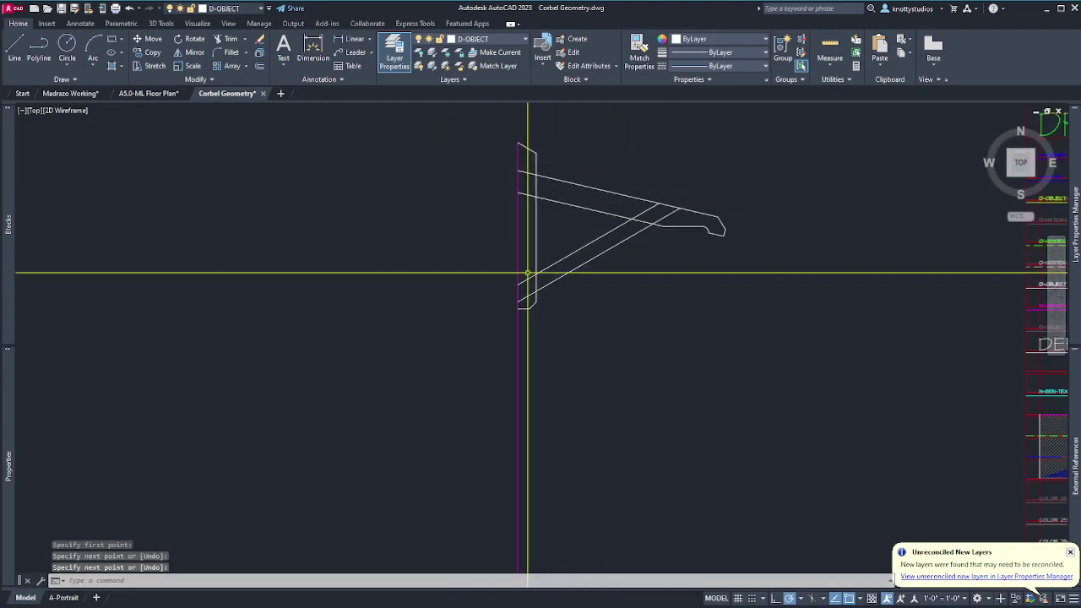
- Trim off the wall line below the foot of the corbel post and save the drawing
{"action": "type", "text": "tr"}
{"action": "key", "text": "Return"}
{"action": "key", "text": "Return"}
{"action": "left_click", "coordinate": [564, 341]}
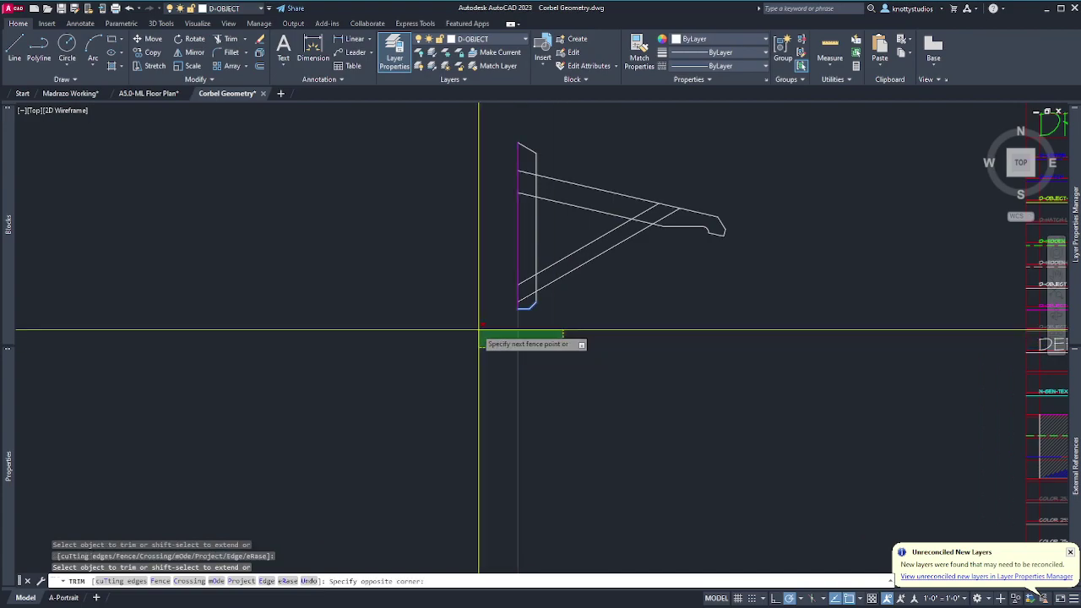
{"action": "left_click", "coordinate": [477, 330]}
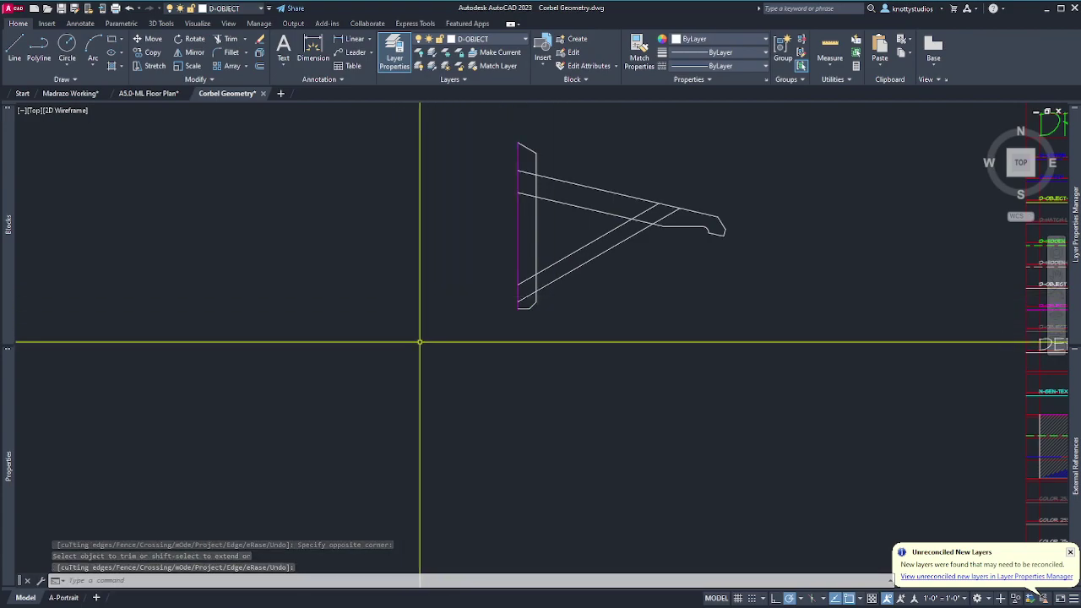
{"action": "key", "text": "Escape"}
{"action": "key", "text": "ctrl+s"}
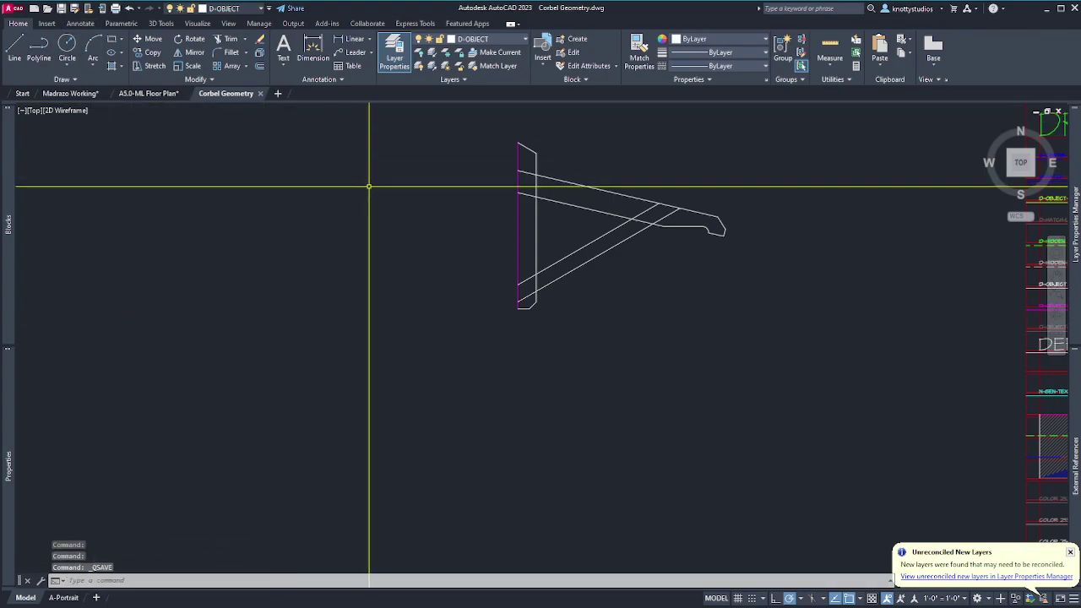
{"action": "scroll", "coordinate": [394, 267], "scroll_direction": "down", "scroll_amount": 5}
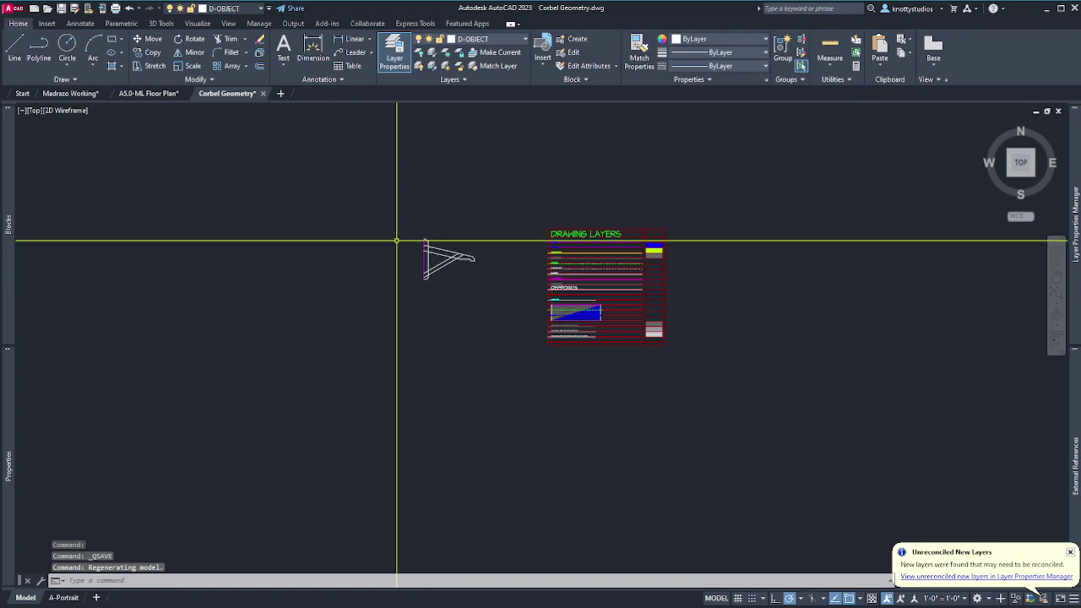
- Match the properties of the sloped beam's upper line onto all the corbel linework, including the magenta wall line
{"action": "scroll", "coordinate": [396, 241], "scroll_direction": "up", "scroll_amount": 5}
{"action": "scroll", "coordinate": [488, 241], "scroll_direction": "up", "scroll_amount": 4}
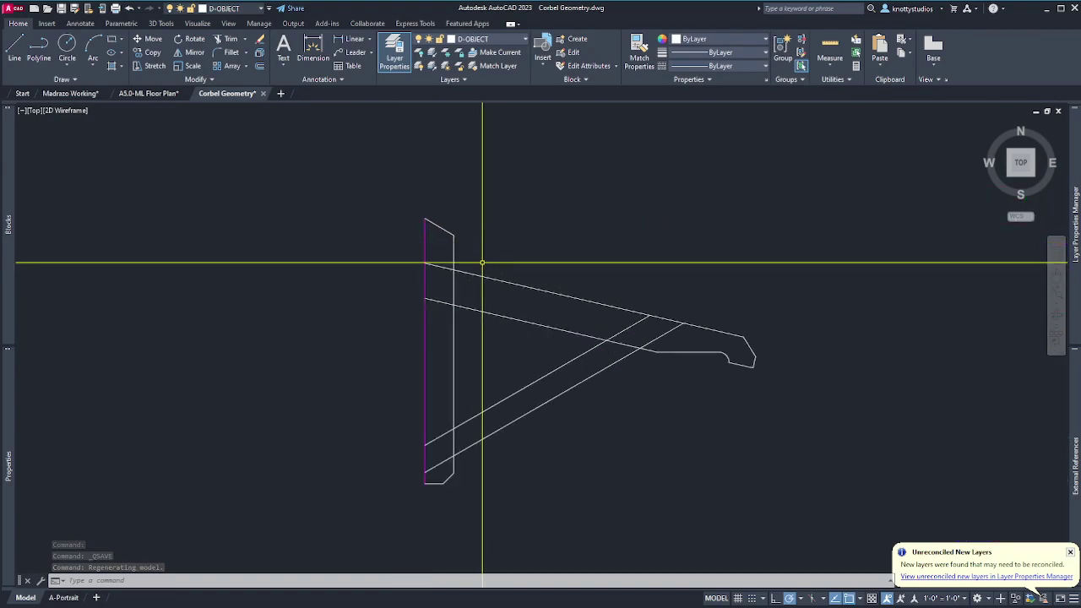
{"action": "type", "text": "Ma"}
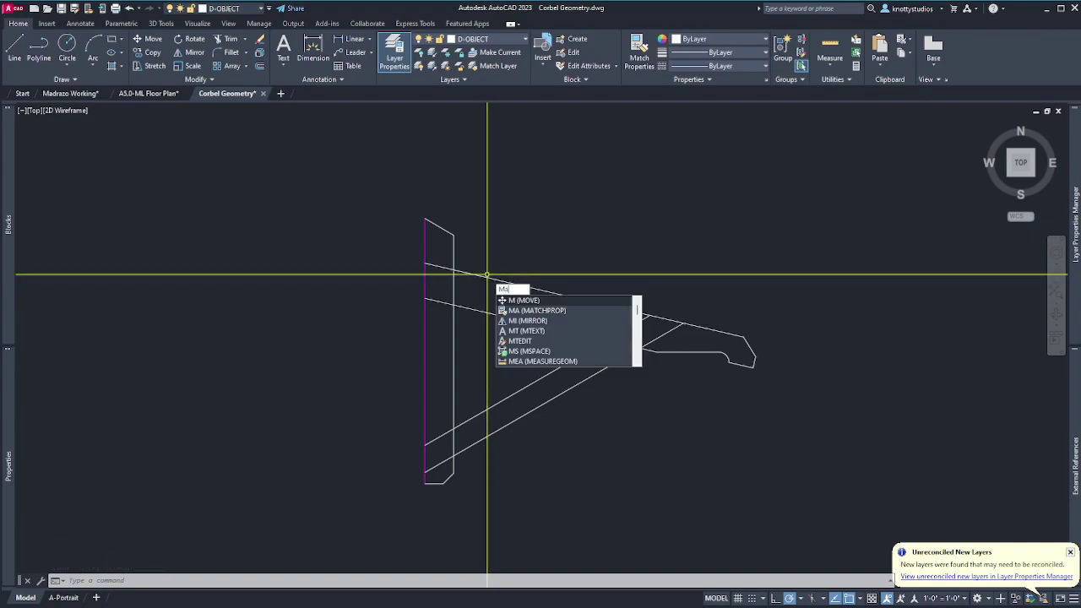
{"action": "key", "text": "Return"}
{"action": "left_click", "coordinate": [487, 275]}
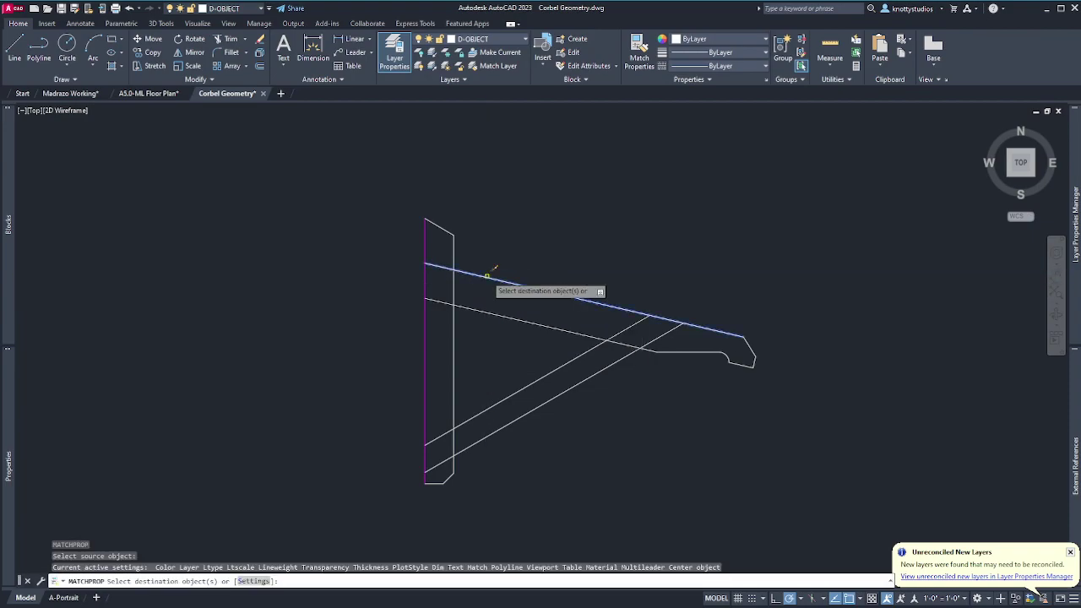
{"action": "left_click", "coordinate": [302, 114]}
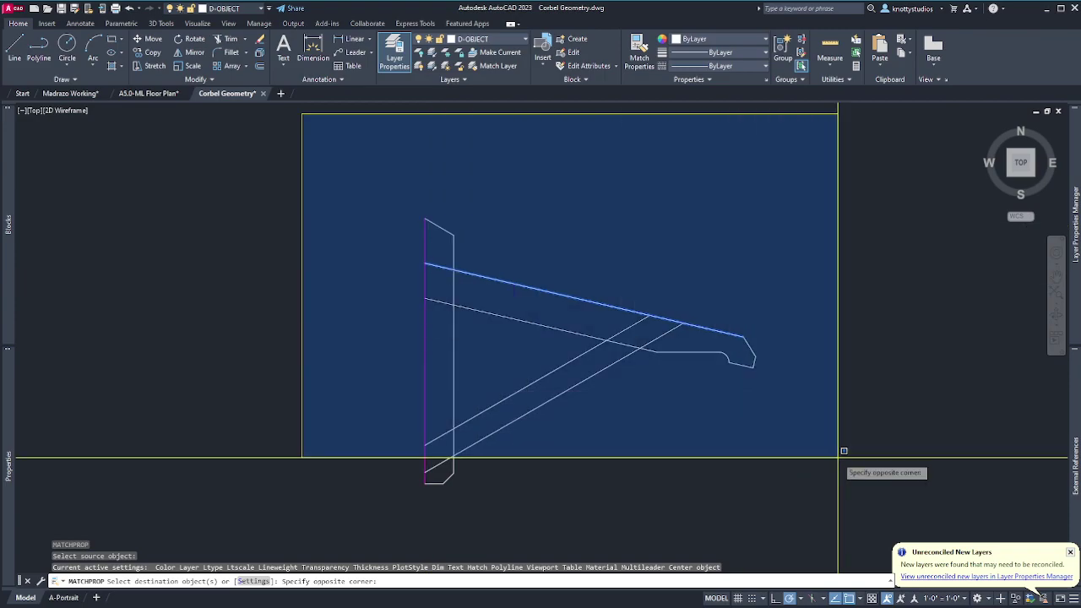
{"action": "left_click", "coordinate": [853, 505]}
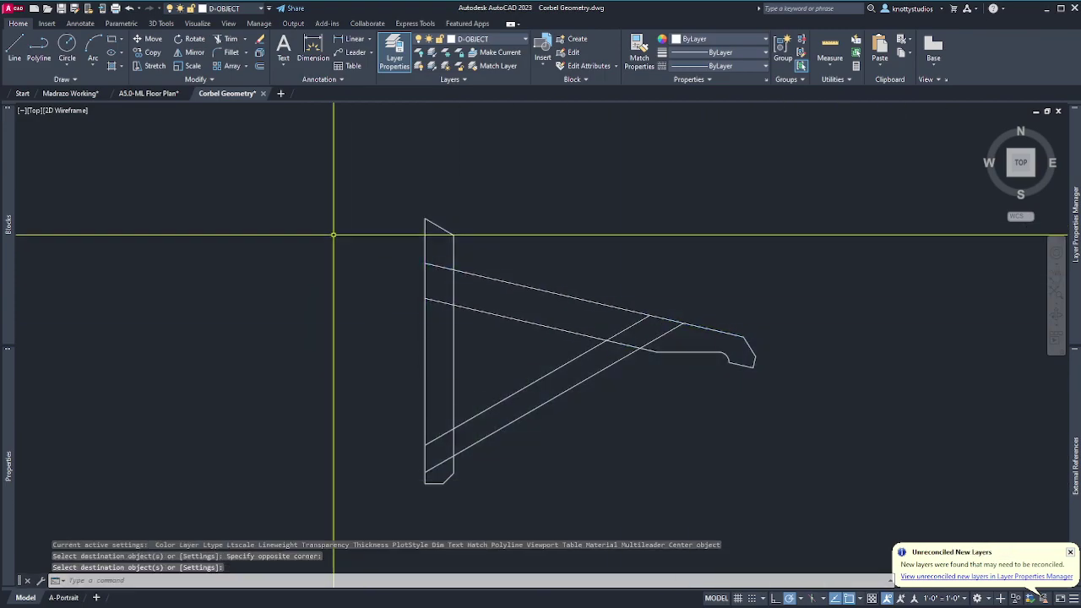
- Erase the entire DRAWING LAYERS table beside the corbel
{"action": "scroll", "coordinate": [538, 227], "scroll_direction": "down", "scroll_amount": 2}
{"action": "scroll", "coordinate": [473, 228], "scroll_direction": "down", "scroll_amount": 3}
{"action": "scroll", "coordinate": [598, 289], "scroll_direction": "up", "scroll_amount": 1}
{"action": "key", "text": "Escape"}
{"action": "type", "text": "e"}
{"action": "key", "text": "Return"}
{"action": "left_click", "coordinate": [872, 386]}
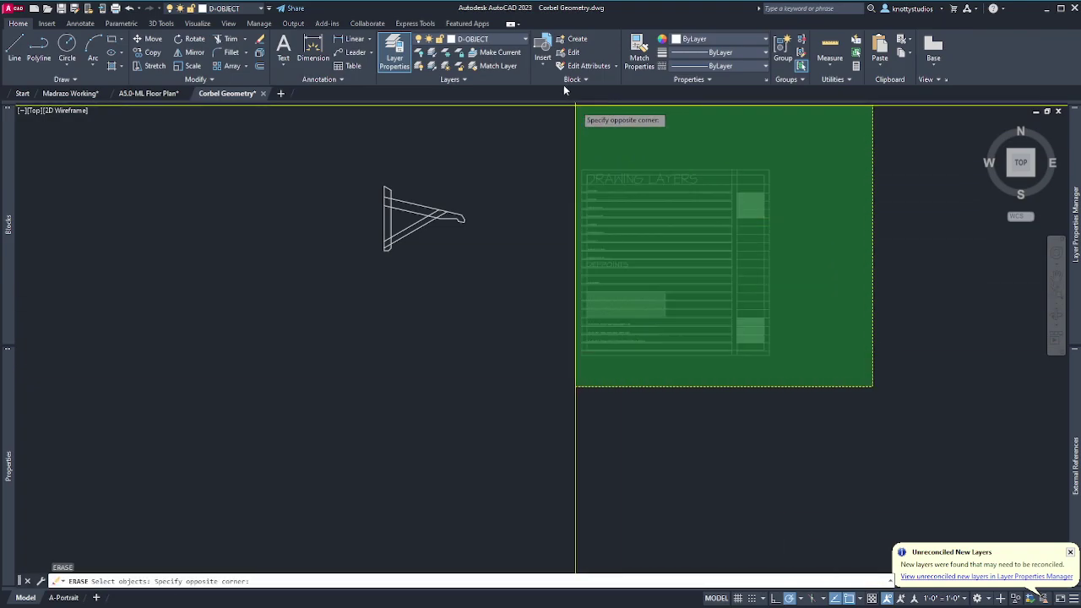
{"action": "left_click", "coordinate": [560, 138]}
{"action": "key", "text": "Return"}
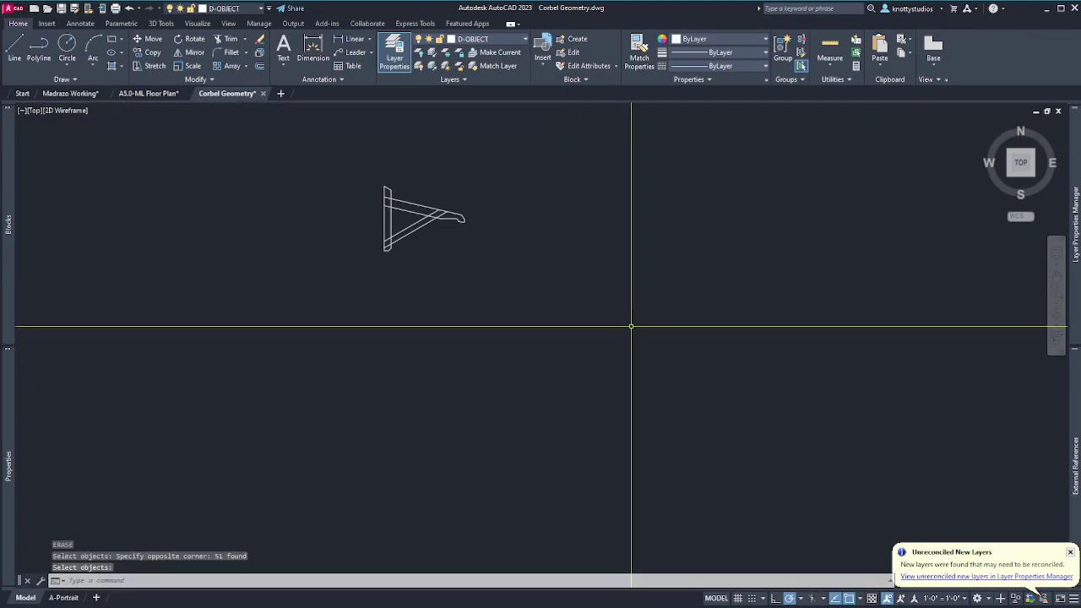
- Zoom to the extents of the remaining corbel geometry and save the drawing
{"action": "type", "text": "z"}
{"action": "key", "text": "Return"}
{"action": "scroll", "coordinate": [612, 336], "scroll_direction": "up", "scroll_amount": 2}
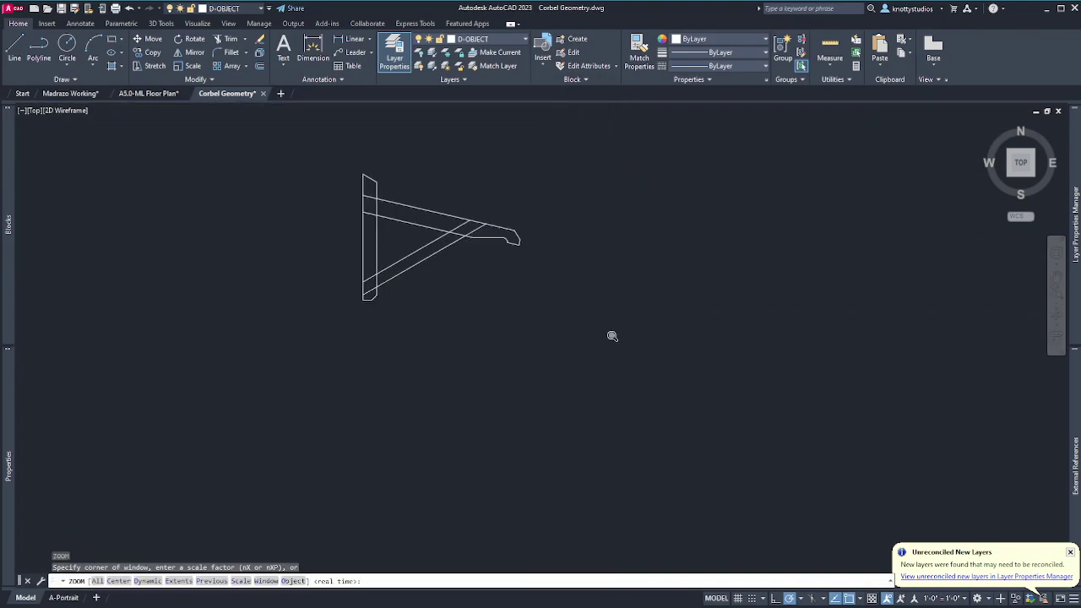
{"action": "type", "text": "e"}
{"action": "key", "text": "Return"}
{"action": "left_click", "coordinate": [60, 8]}
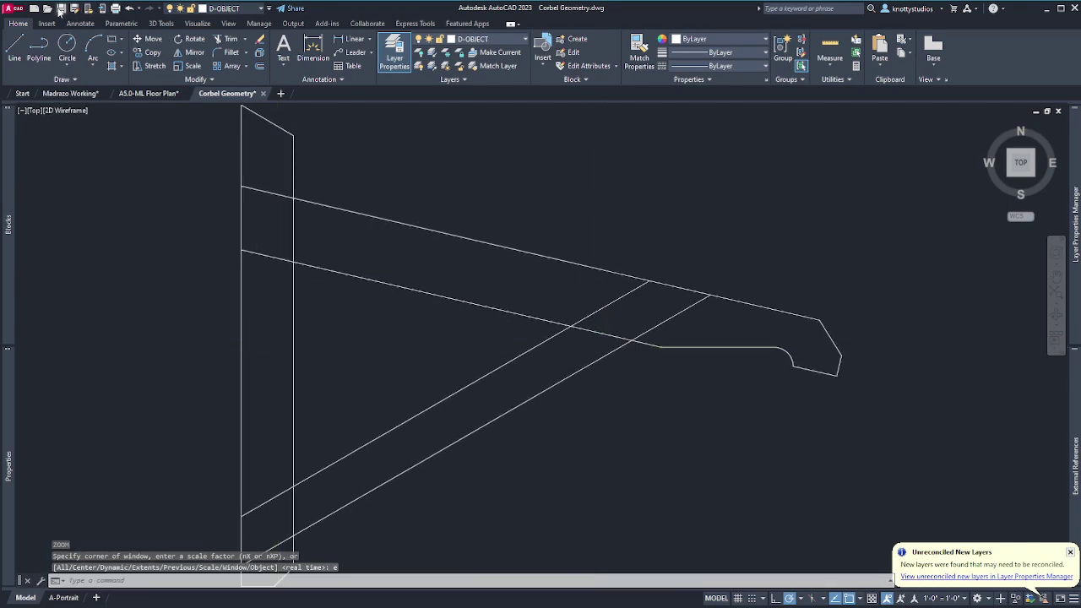
- Purge all unused items from the drawing, including every checked item, and save it
{"action": "type", "text": "p"}
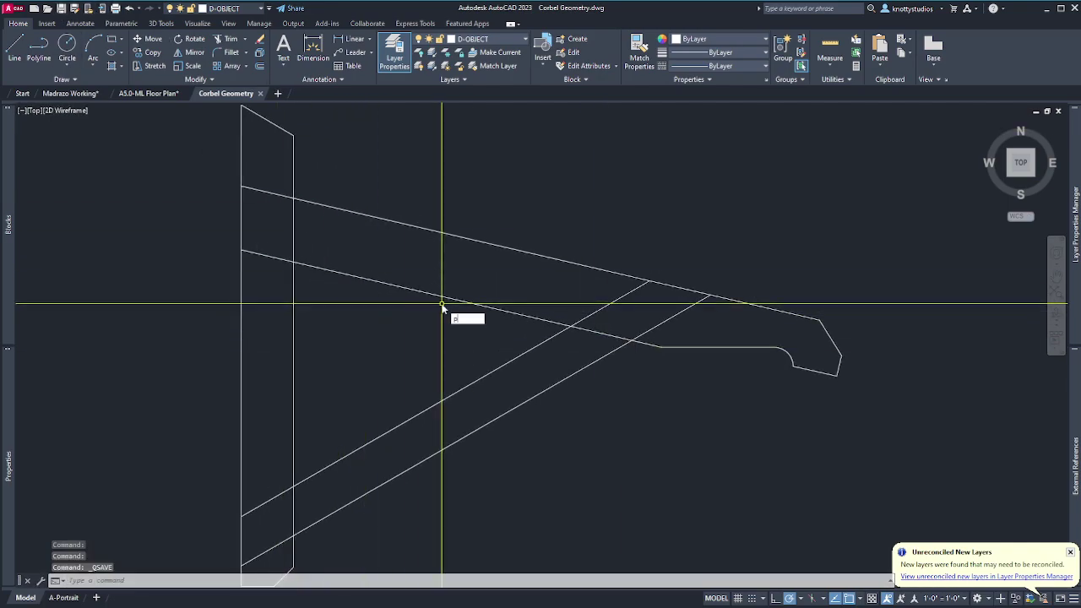
{"action": "type", "text": "r"}
{"action": "key", "text": "BackSpace"}
{"action": "type", "text": "urge"}
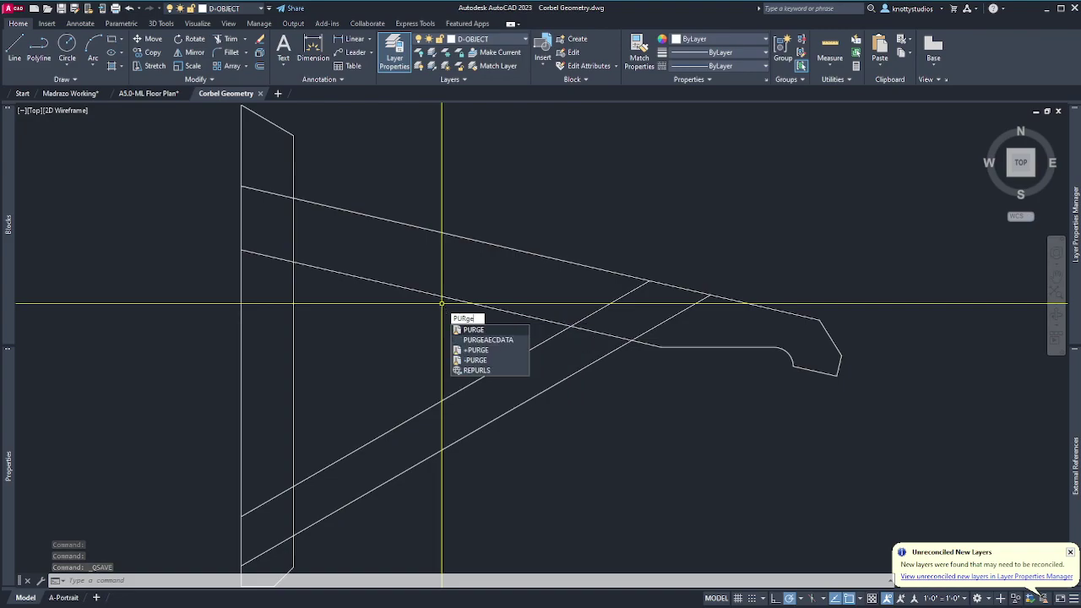
{"action": "key", "text": "Return"}
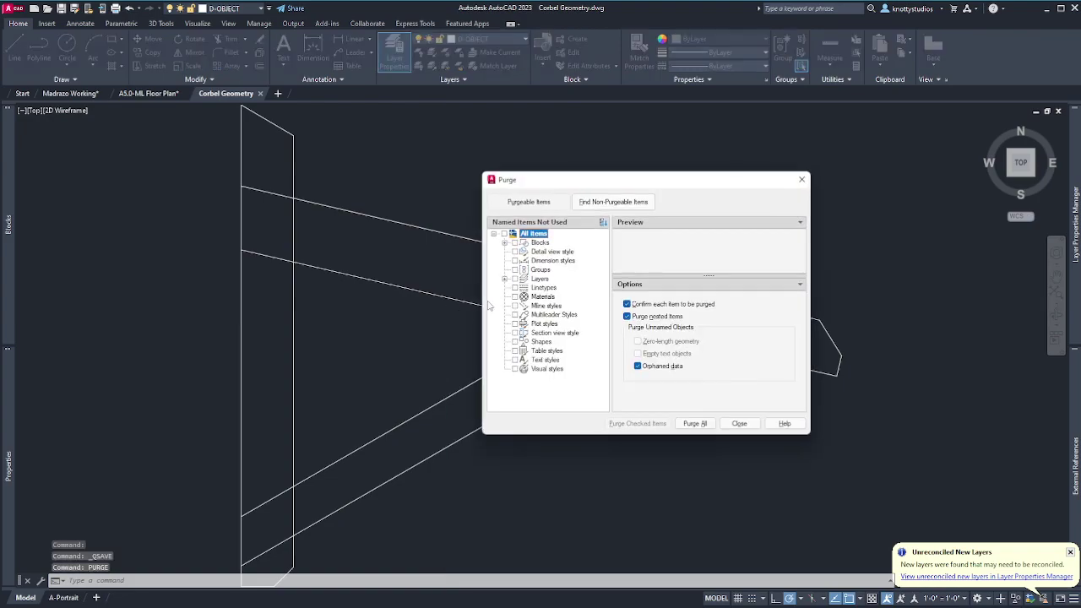
{"action": "left_click", "coordinate": [694, 424]}
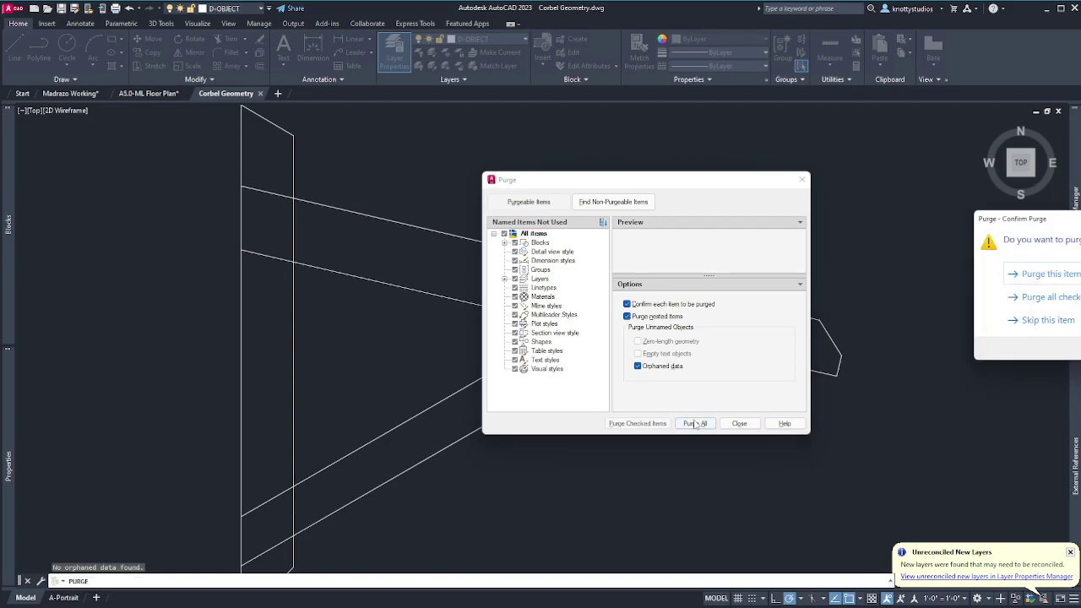
{"action": "left_click", "coordinate": [1078, 297]}
{"action": "left_click", "coordinate": [731, 423]}
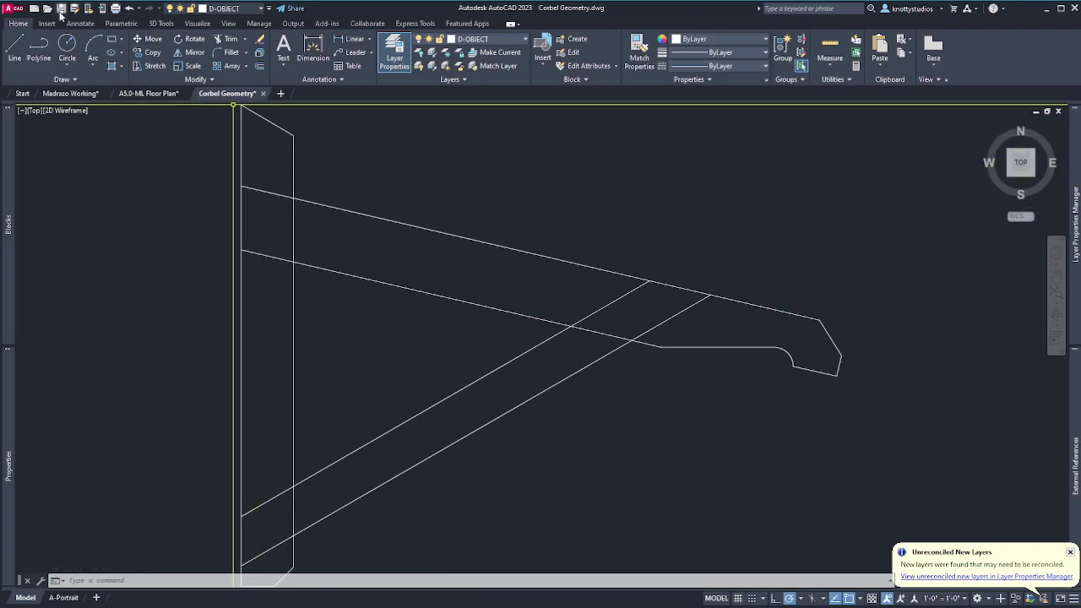
{"action": "left_click", "coordinate": [60, 10]}
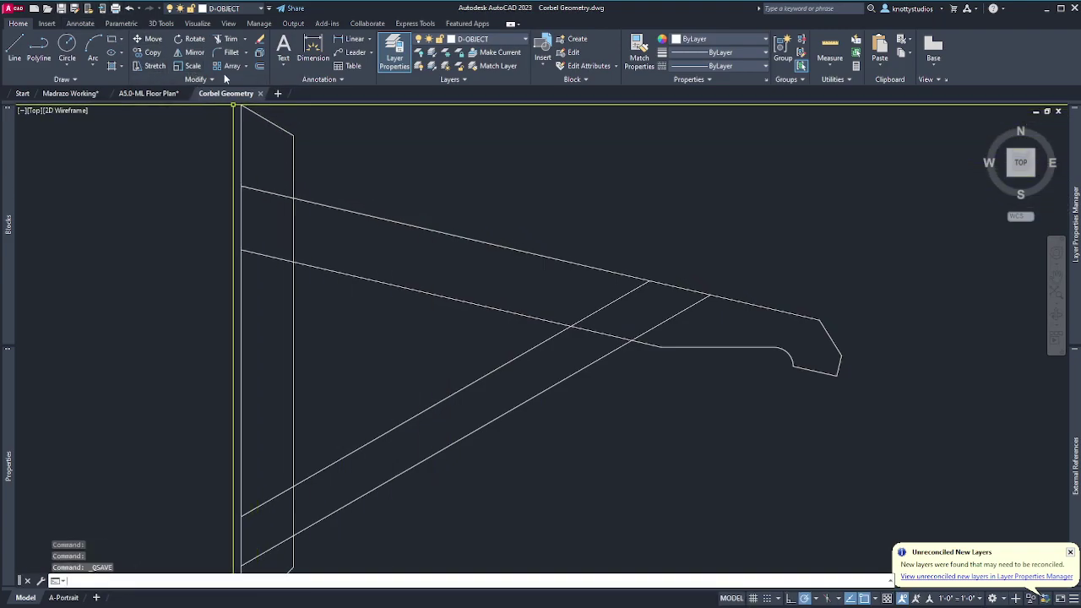
- Close the Corbel Geometry drawing and switch to the train station model in Chief Architect
{"action": "mouse_move", "coordinate": [261, 97]}
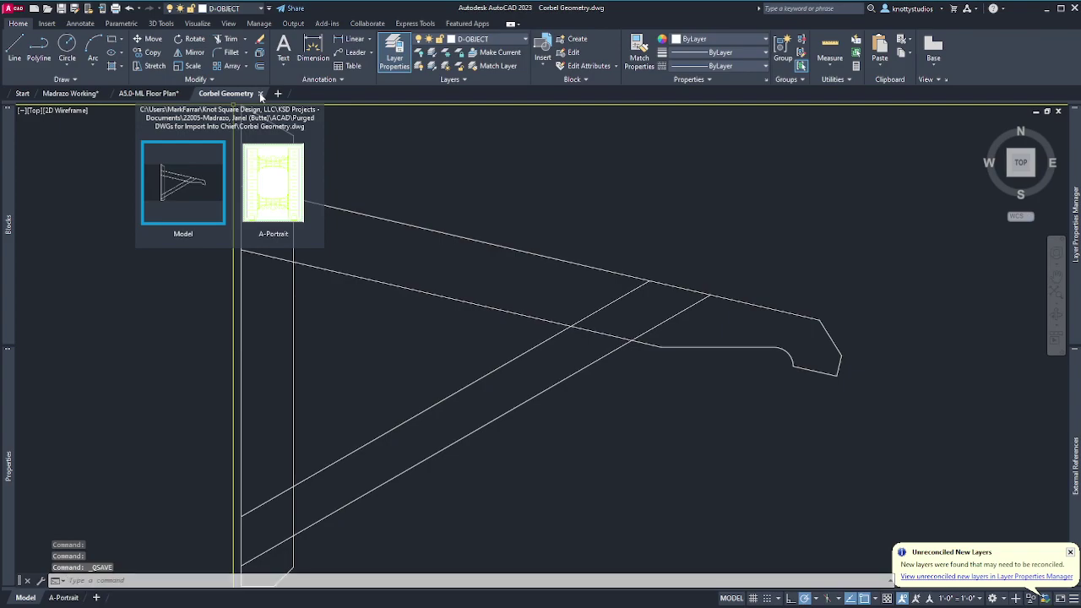
{"action": "left_click", "coordinate": [261, 93]}
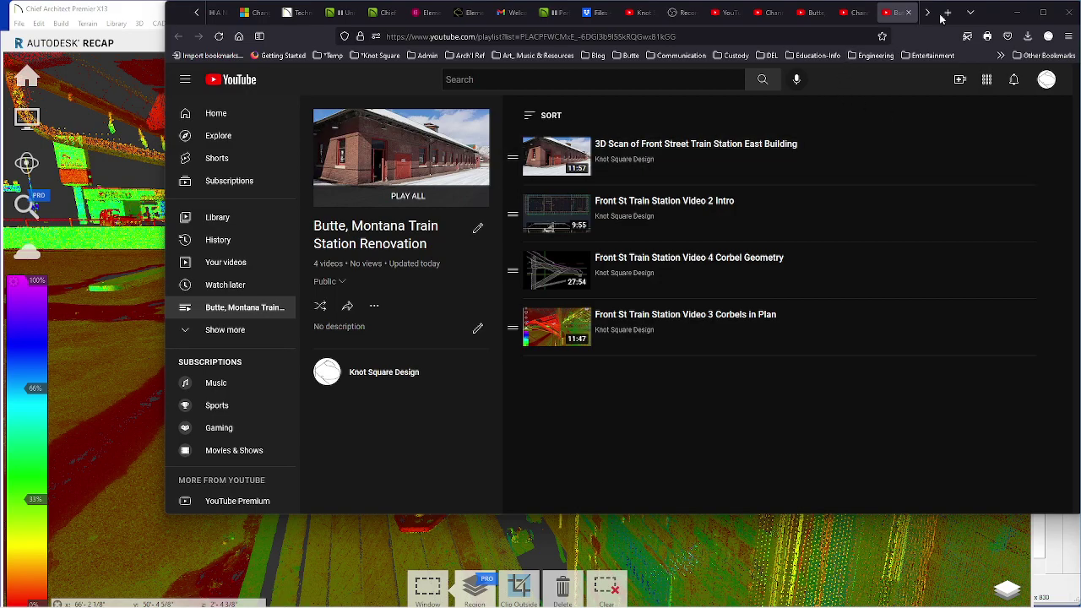
{"action": "left_click", "coordinate": [1017, 11]}
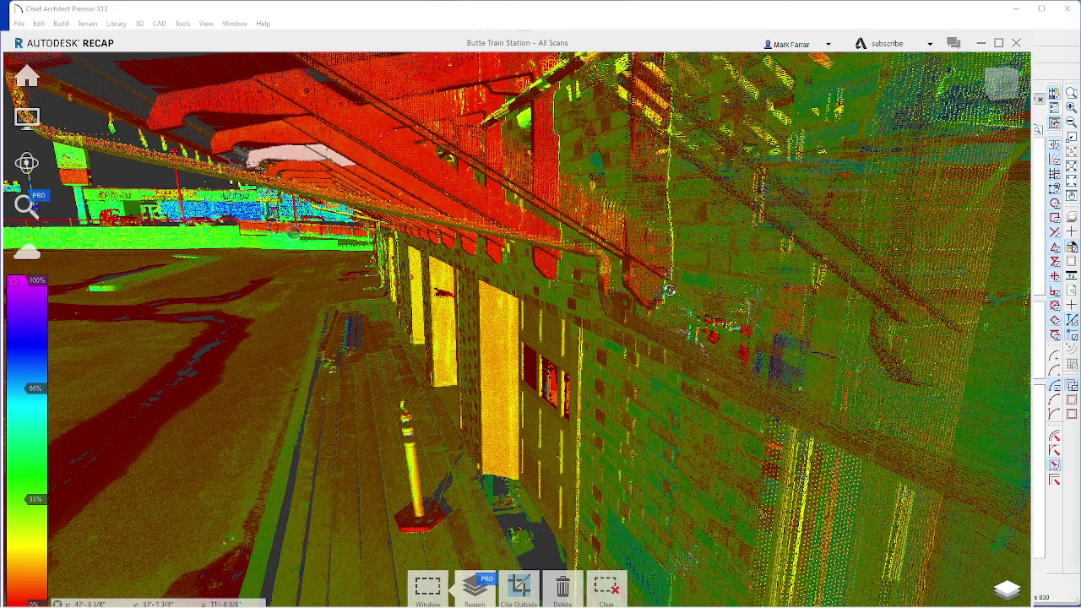
{"action": "left_click", "coordinate": [480, 15]}
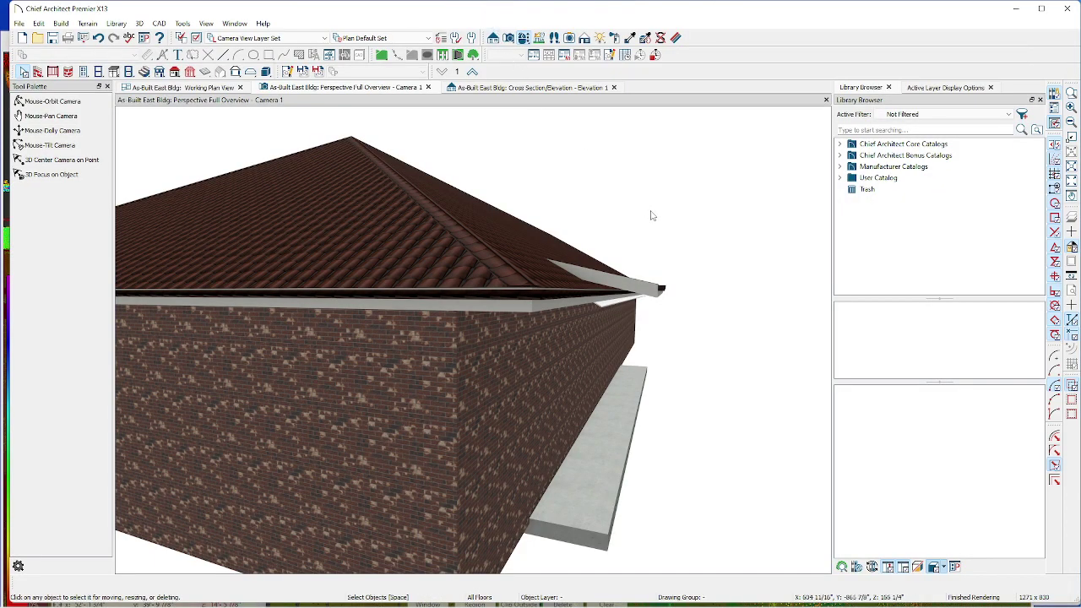
- Close the existing Elevation 1 cross section view of the building's long side
{"action": "scroll", "coordinate": [650, 215], "scroll_direction": "down", "scroll_amount": 5}
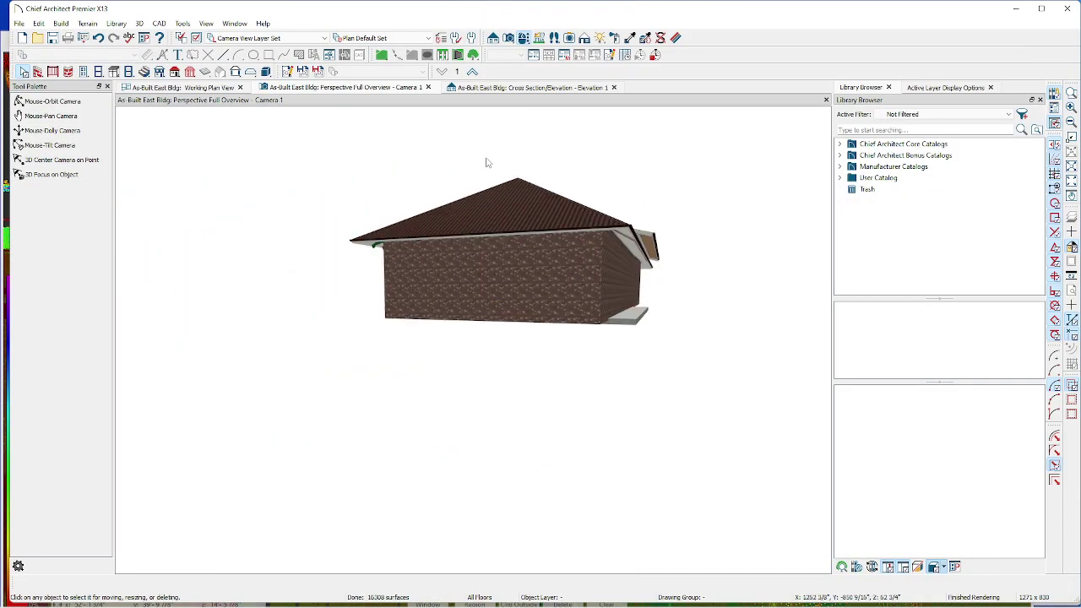
{"action": "left_click", "coordinate": [498, 88]}
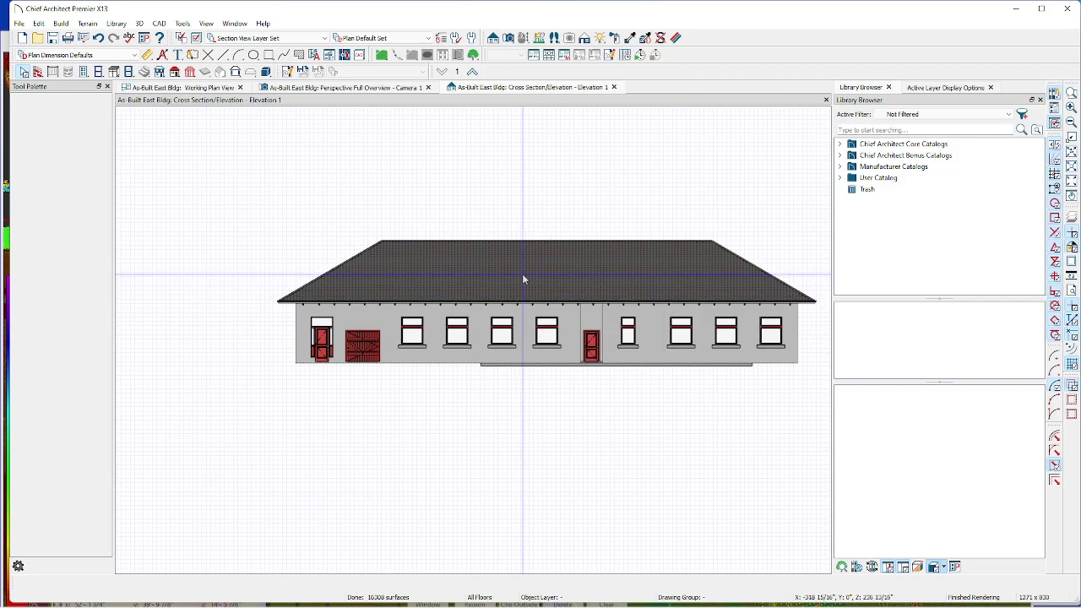
{"action": "left_click", "coordinate": [614, 88]}
{"action": "left_click", "coordinate": [614, 88]}
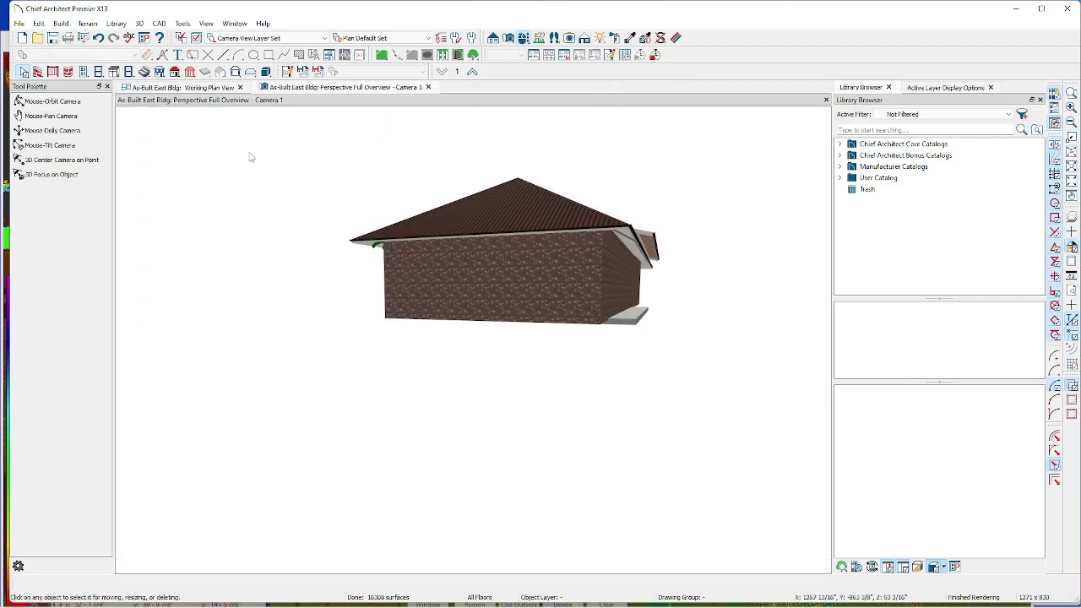
- Create a cross section/elevation from the Working Plan View, looking east toward the building's west end
{"action": "left_click", "coordinate": [164, 87]}
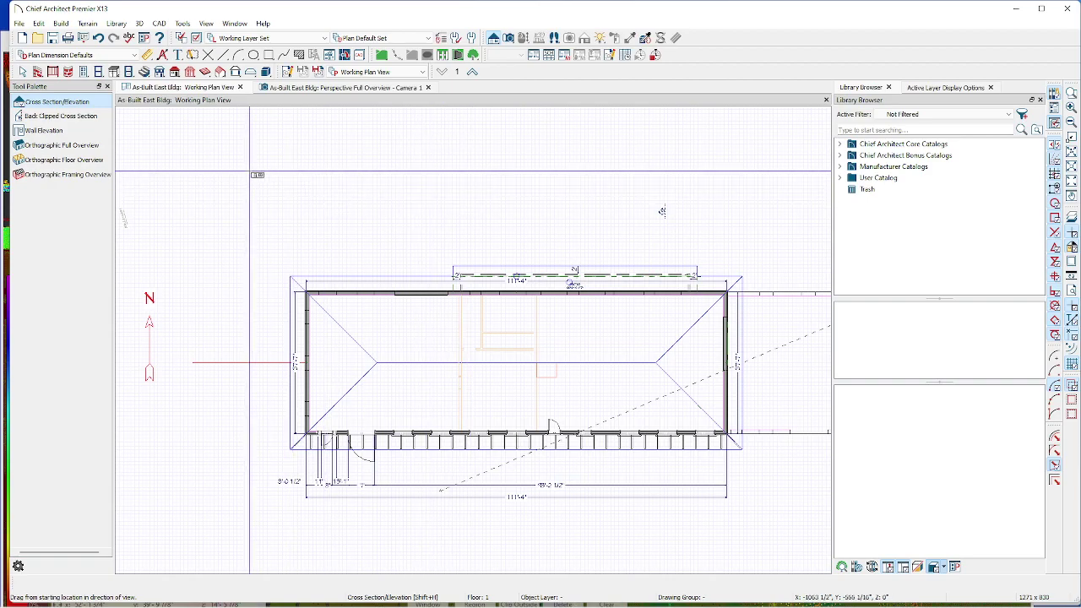
{"action": "left_click_drag", "start_coordinate": [249, 172], "coordinate": [343, 173]}
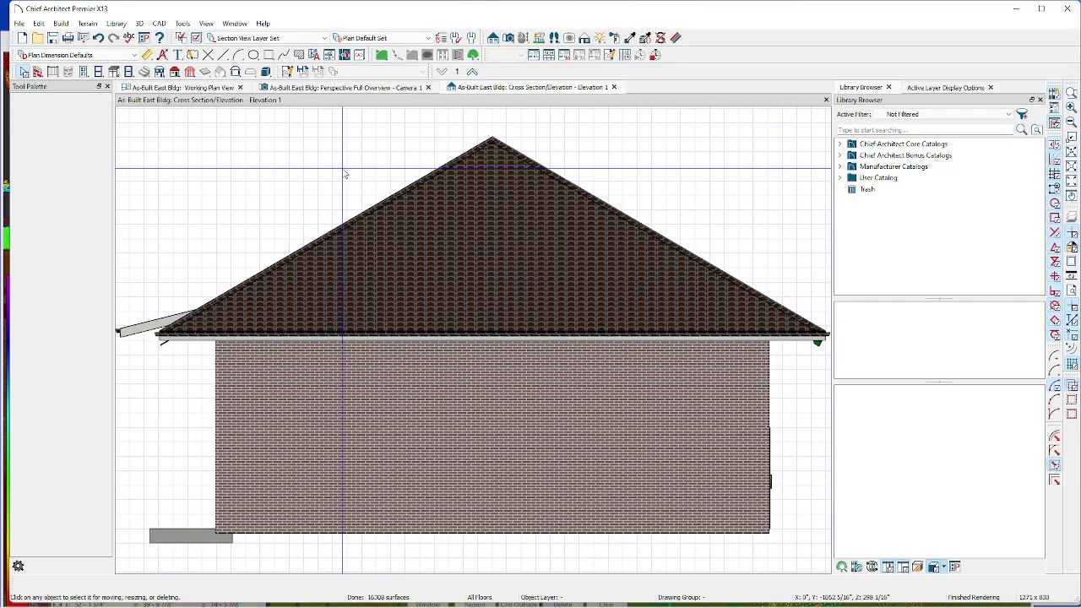
{"action": "scroll", "coordinate": [636, 374], "scroll_direction": "down", "scroll_amount": 3}
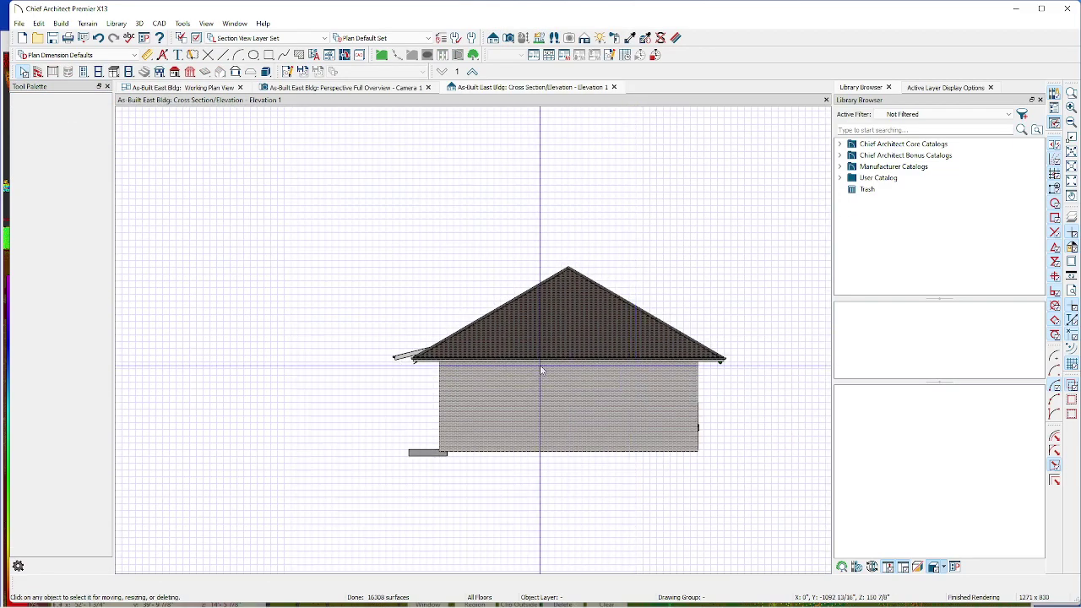
{"action": "scroll", "coordinate": [254, 299], "scroll_direction": "up", "scroll_amount": 1}
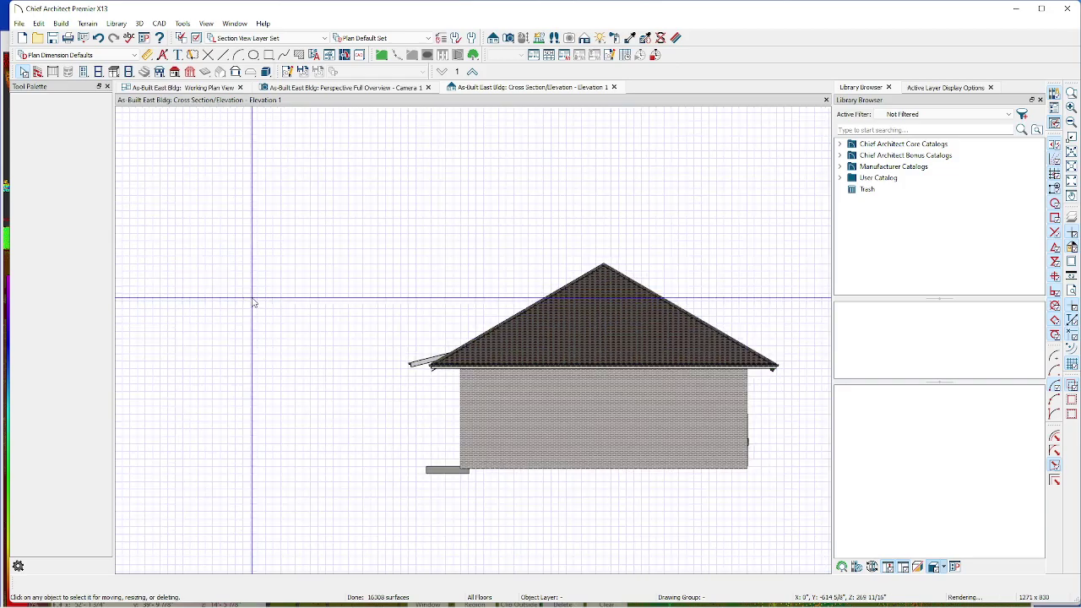
- Start a DWG/DXF drawing import into the elevation view and open the file selection dialog
{"action": "left_click", "coordinate": [19, 23]}
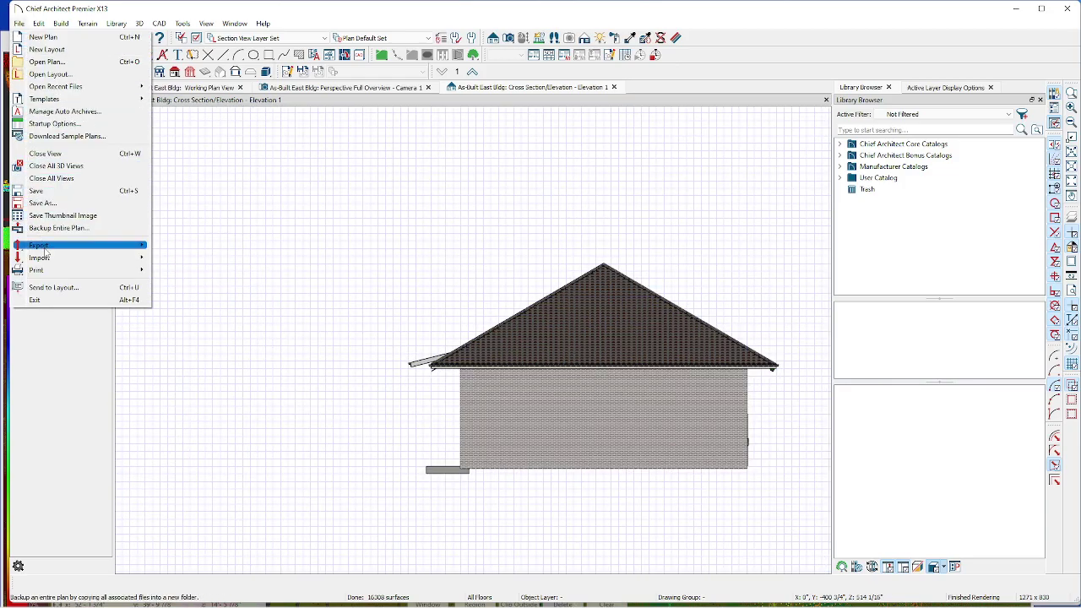
{"action": "mouse_move", "coordinate": [51, 259]}
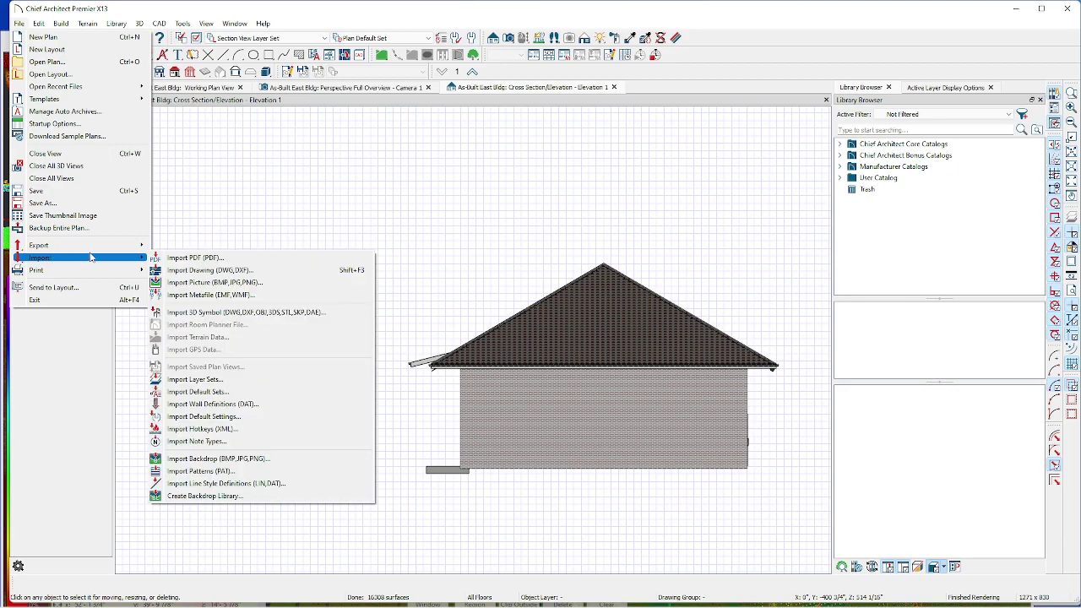
{"action": "left_click", "coordinate": [195, 274]}
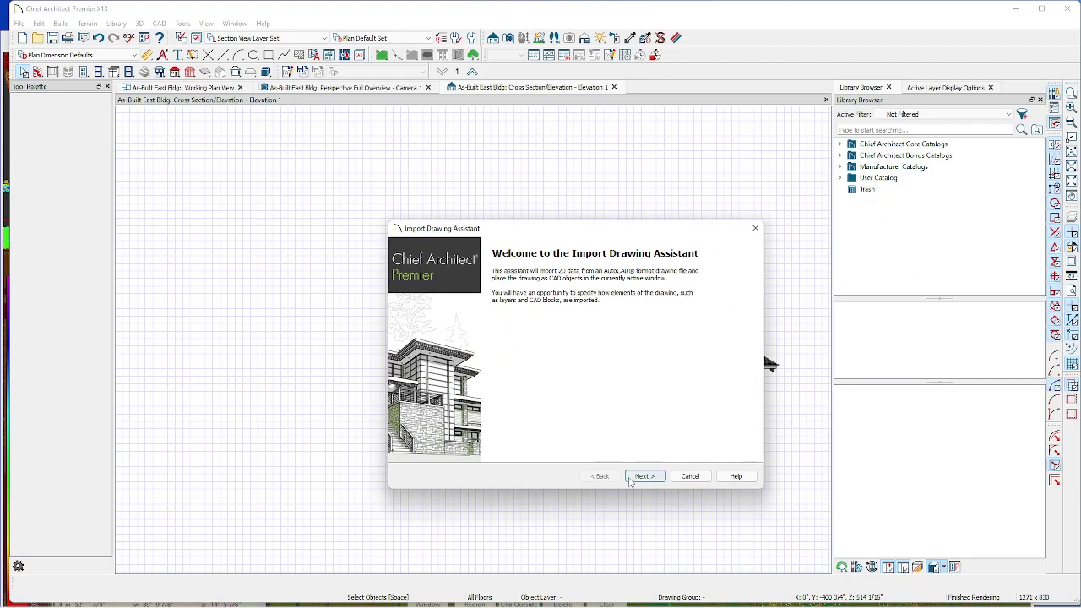
{"action": "left_click", "coordinate": [635, 477]}
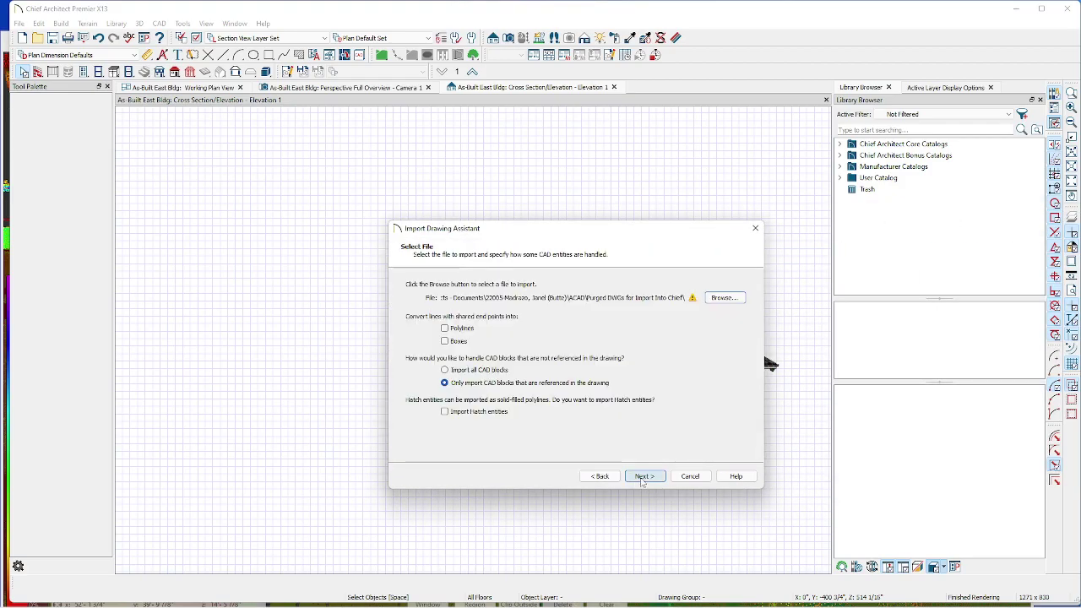
{"action": "left_click", "coordinate": [722, 297]}
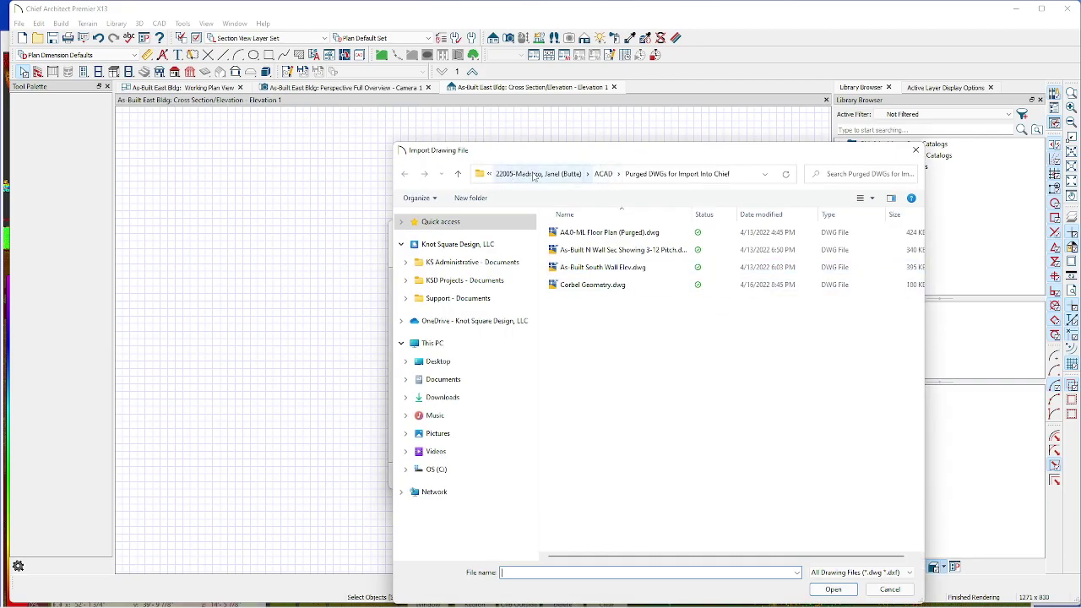
{"action": "left_click", "coordinate": [533, 174]}
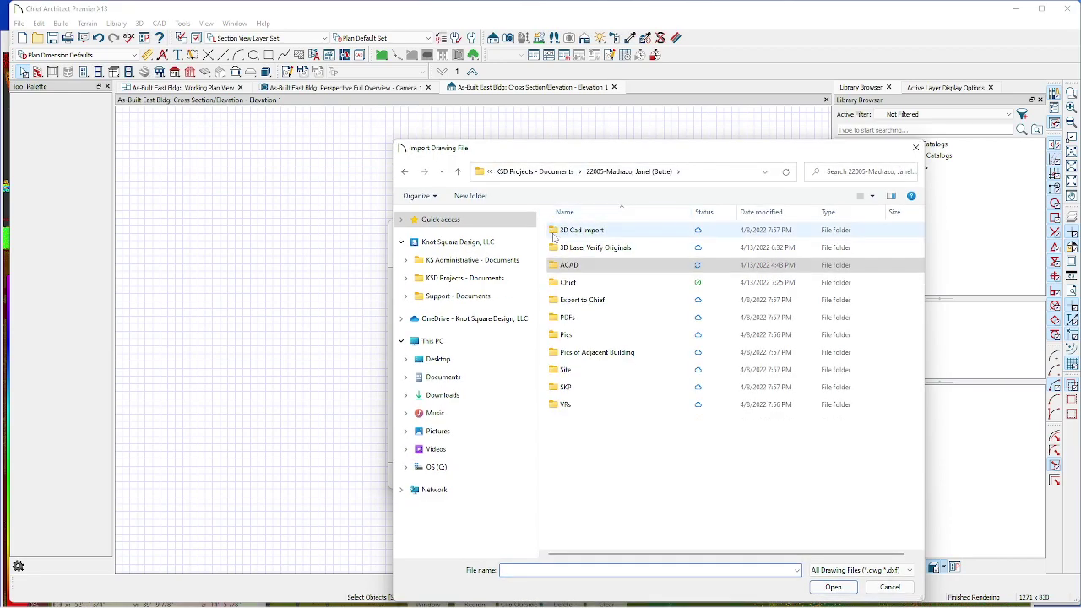
{"action": "left_click", "coordinate": [558, 284]}
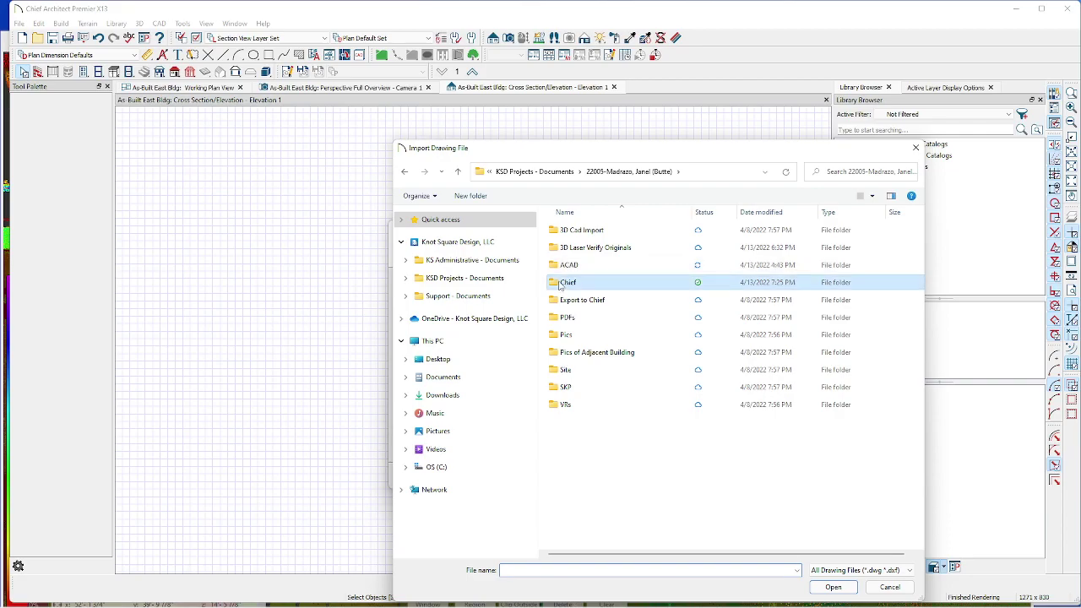
{"action": "double_click", "coordinate": [561, 283]}
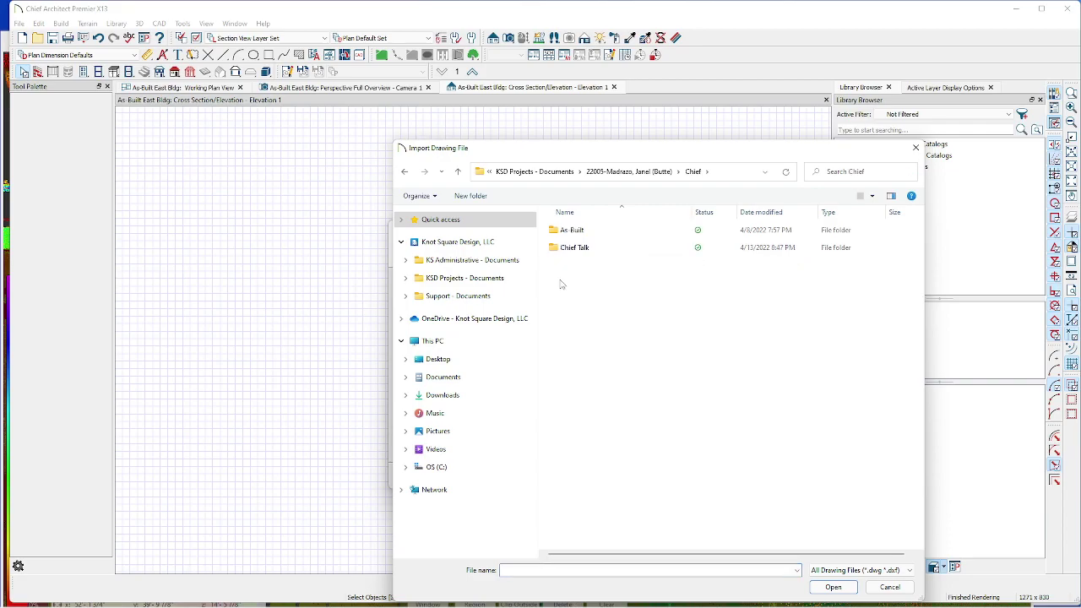
{"action": "left_click", "coordinate": [594, 171]}
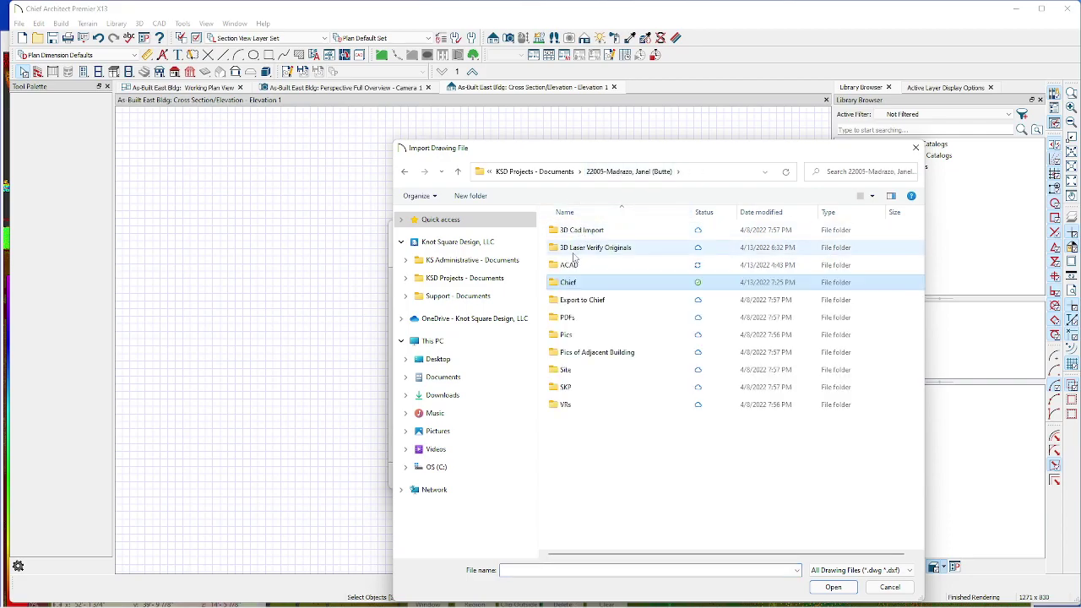
{"action": "double_click", "coordinate": [569, 264]}
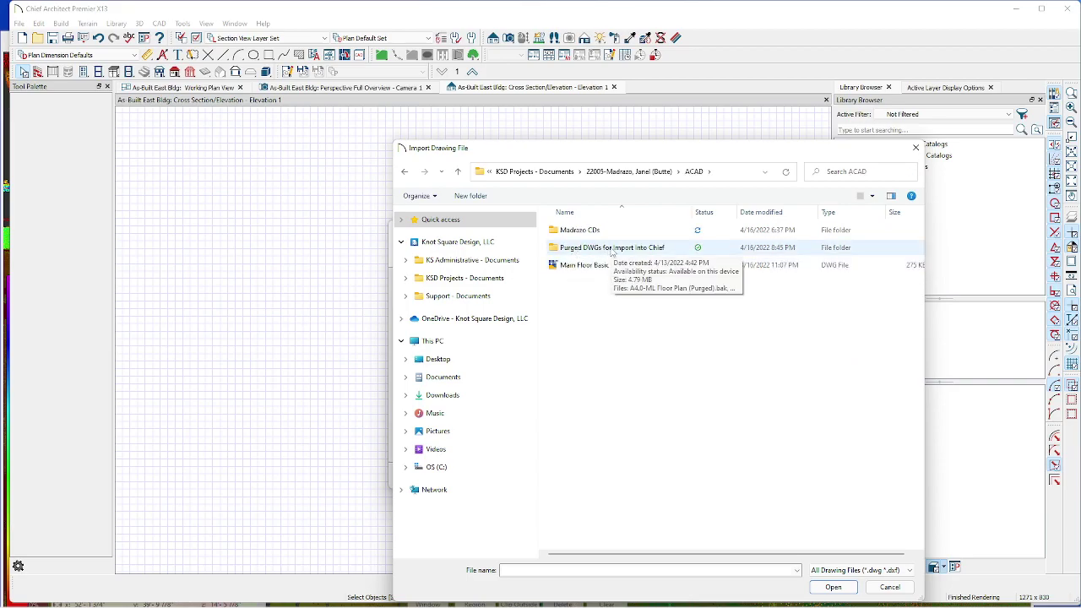
{"action": "double_click", "coordinate": [553, 251]}
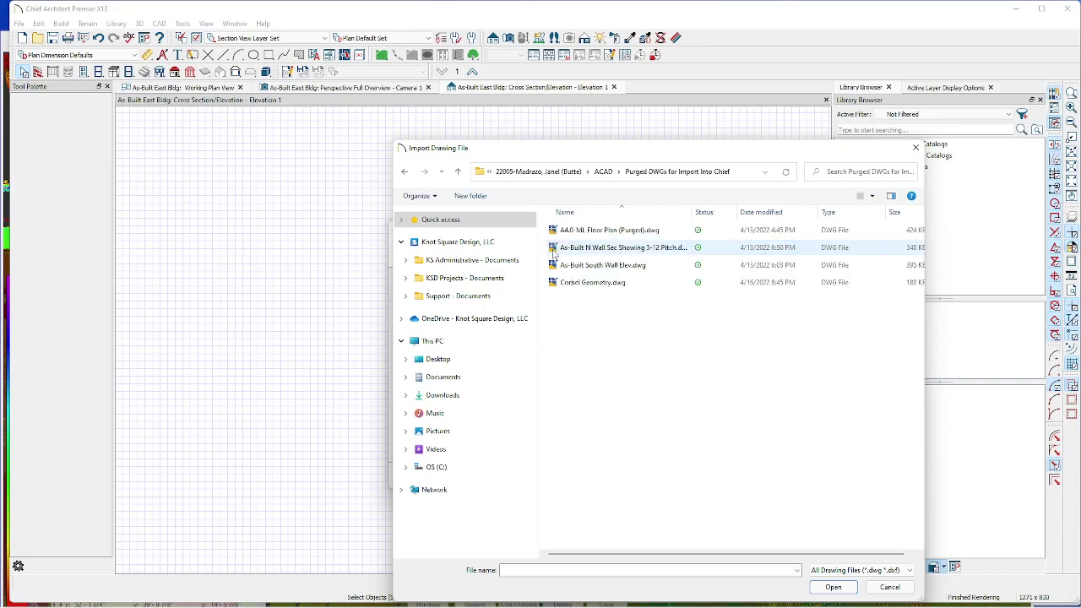
- Choose Corbel Geometry.dwg as the file to import, bringing in only CAD blocks referenced in the drawing
{"action": "left_click", "coordinate": [580, 284]}
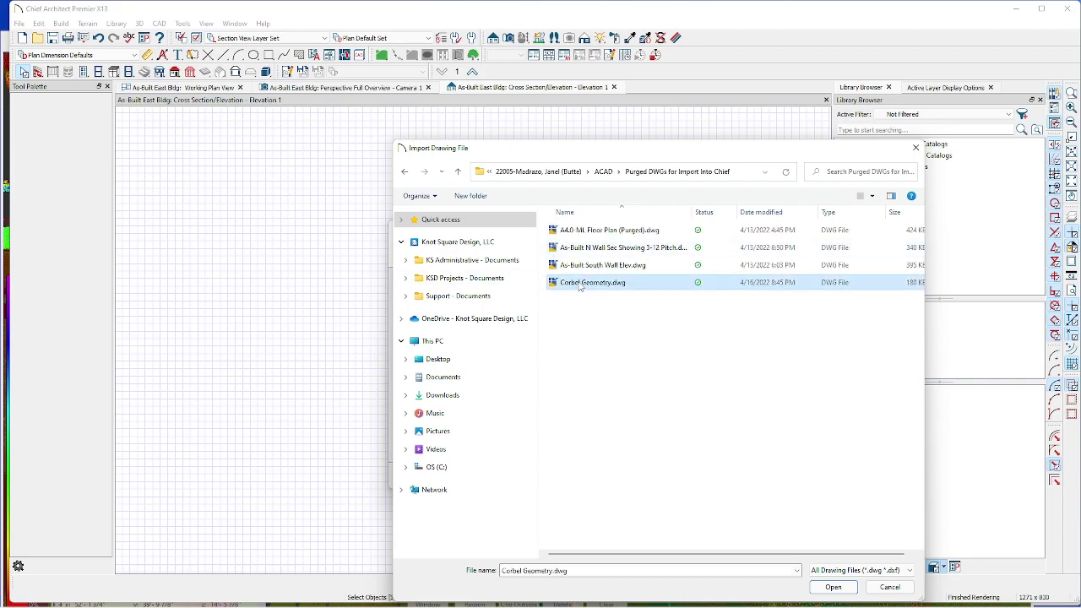
{"action": "left_click", "coordinate": [832, 586]}
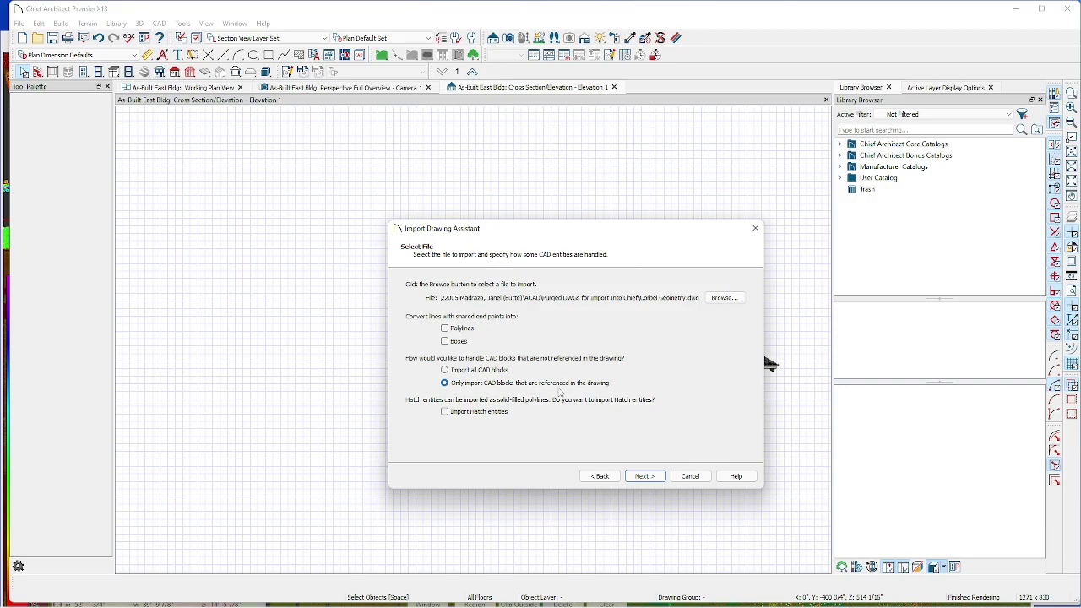
{"action": "left_click", "coordinate": [644, 476]}
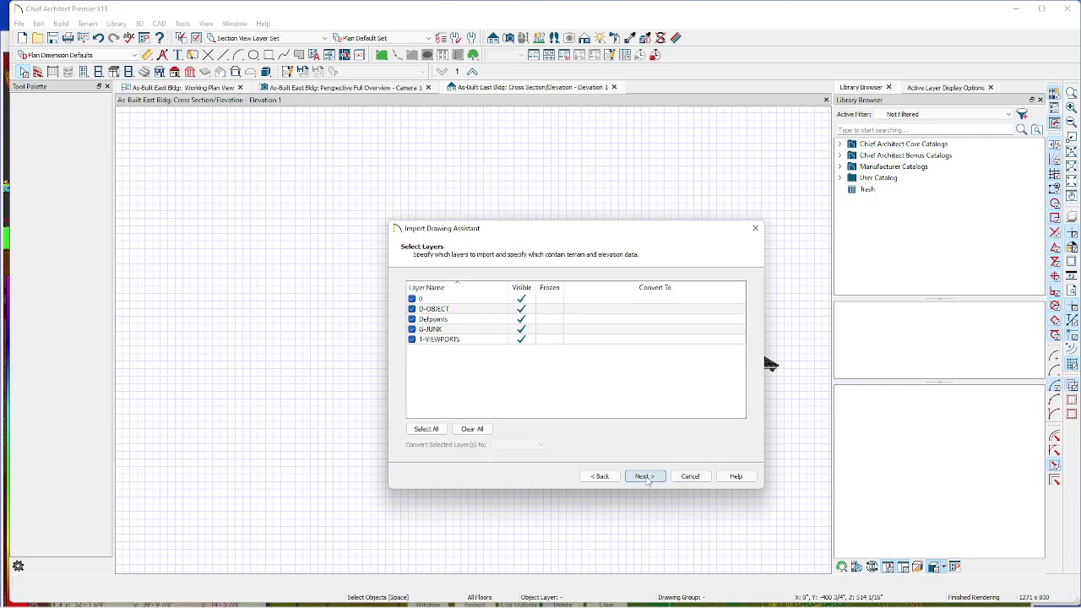
- Import only the D-OBJECT layer, mapped to Chief Architect layers by name, in inches and moved to the origin
{"action": "left_click", "coordinate": [414, 319]}
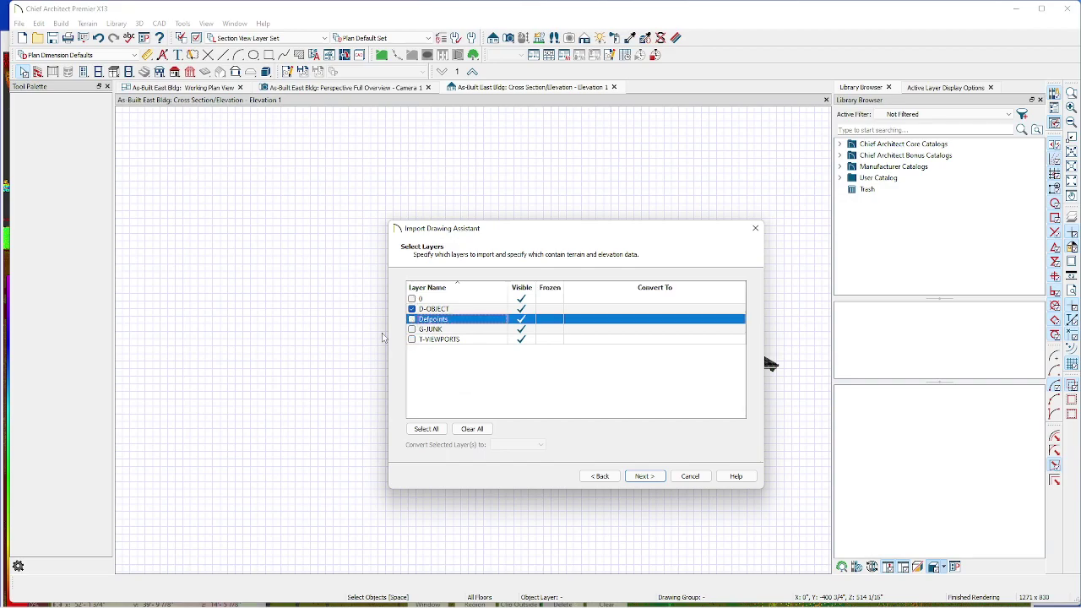
{"action": "left_click", "coordinate": [646, 478]}
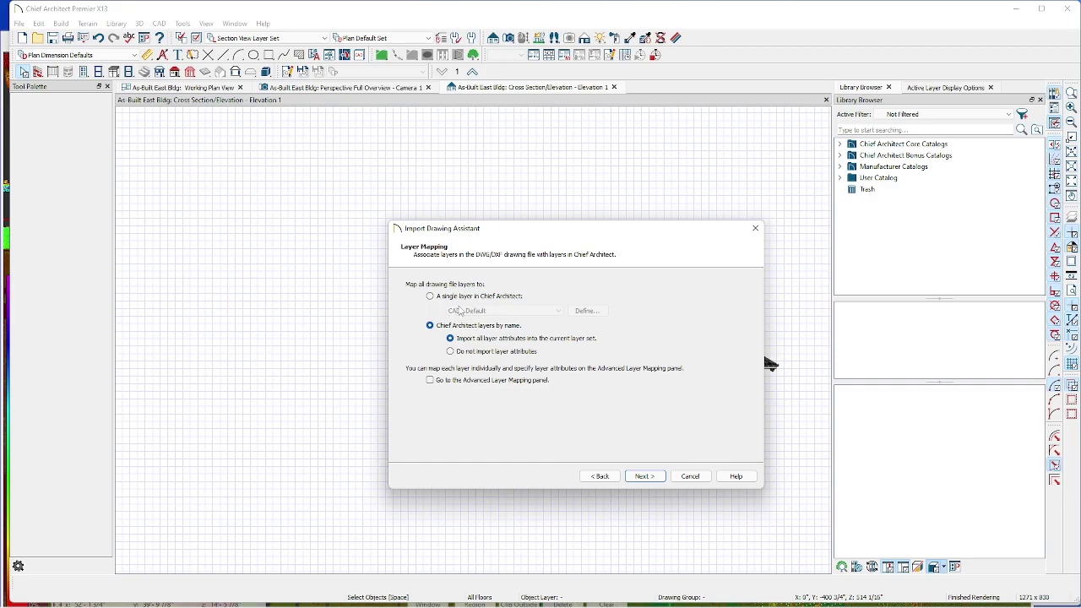
{"action": "left_click", "coordinate": [644, 477]}
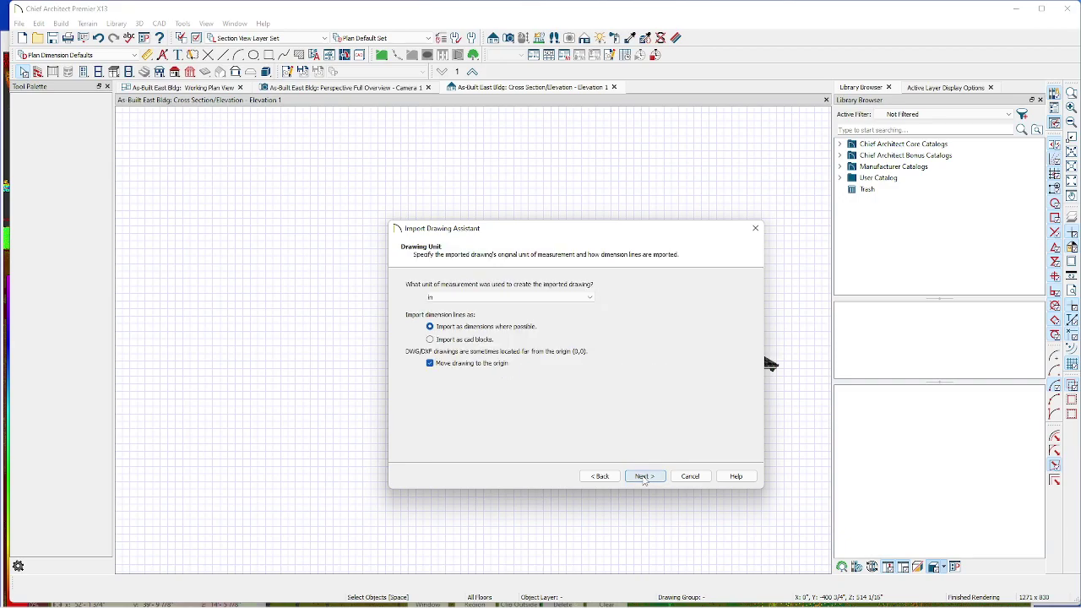
{"action": "left_click", "coordinate": [644, 476]}
{"action": "left_click", "coordinate": [644, 476]}
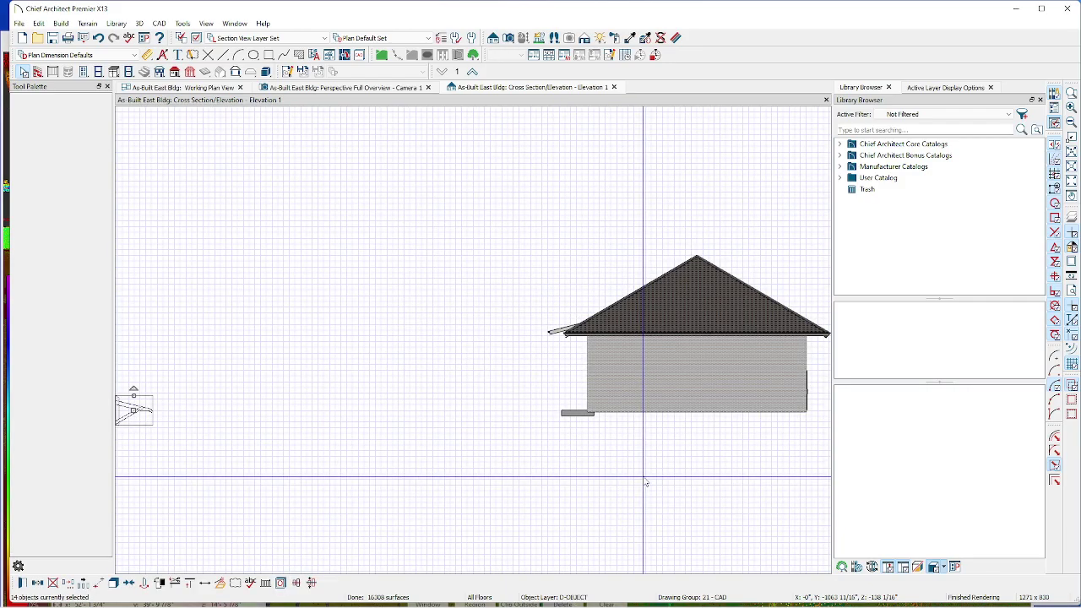
- Copy the corbel's back vertical line, sloped beam edges, diagonal brace edges and short horizontal line into open space beside the original
{"action": "scroll", "coordinate": [400, 405], "scroll_direction": "down", "scroll_amount": 2}
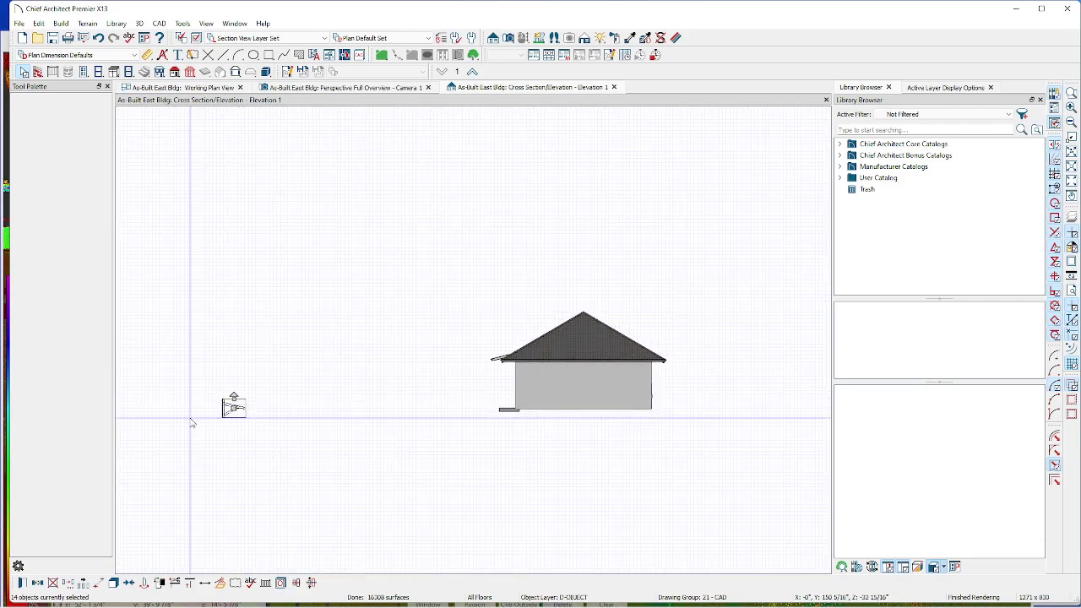
{"action": "scroll", "coordinate": [195, 417], "scroll_direction": "up", "scroll_amount": 5}
{"action": "scroll", "coordinate": [286, 473], "scroll_direction": "up", "scroll_amount": 4}
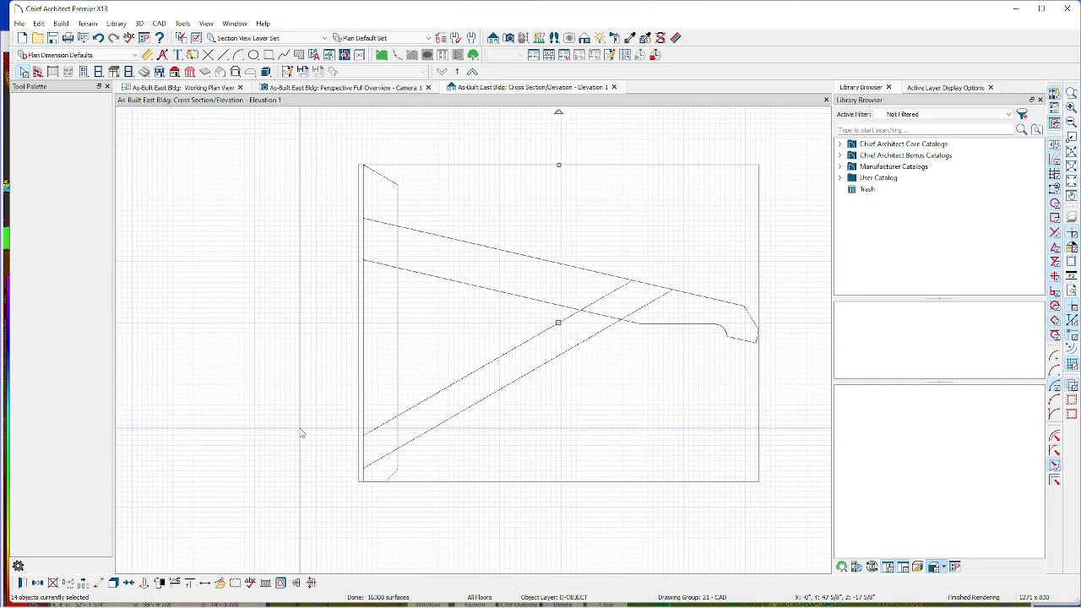
{"action": "left_click", "coordinate": [492, 258]}
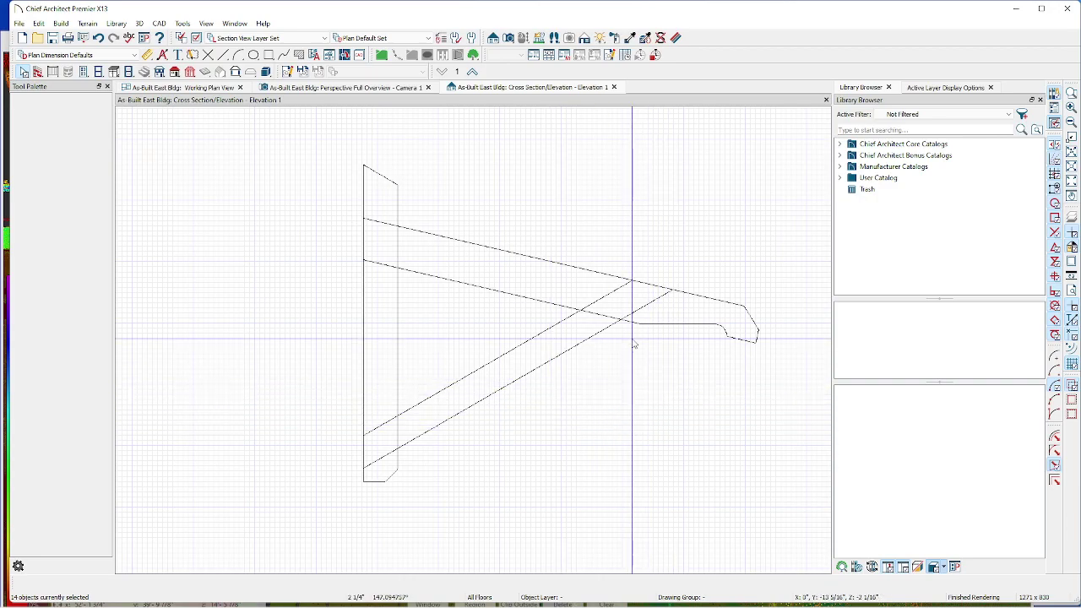
{"action": "left_click_drag", "start_coordinate": [658, 351], "coordinate": [570, 260]}
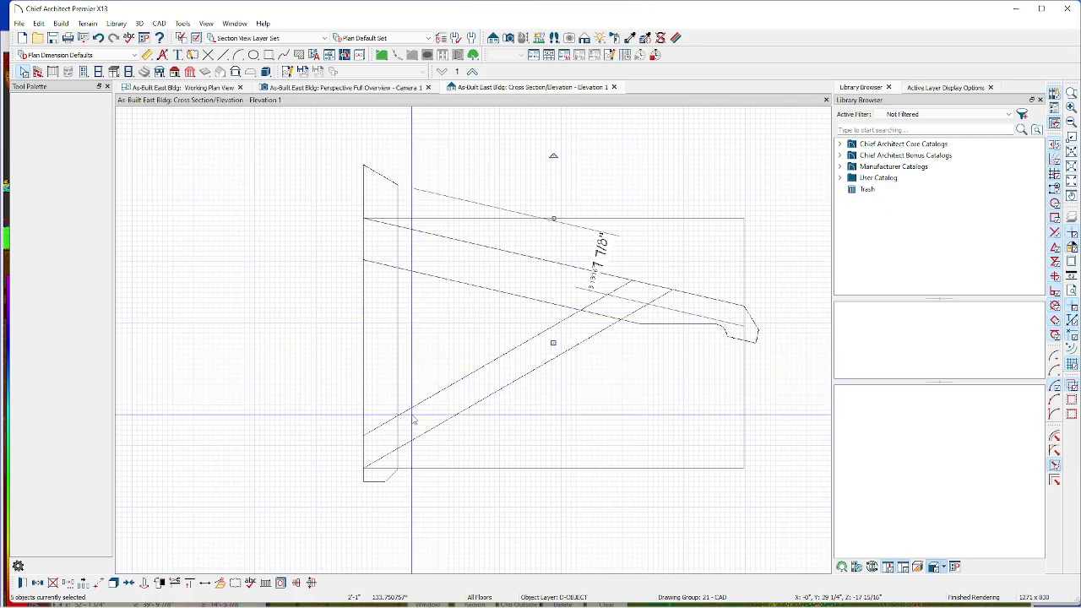
{"action": "left_click", "coordinate": [365, 384]}
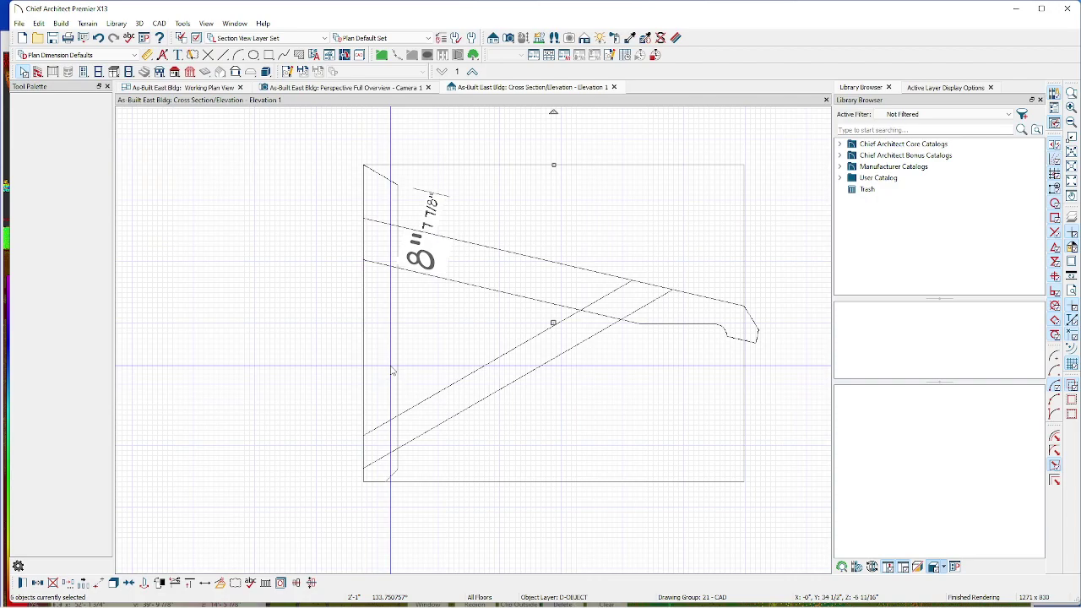
{"action": "left_click", "coordinate": [38, 583]}
{"action": "scroll", "coordinate": [743, 472], "scroll_direction": "down", "scroll_amount": 2}
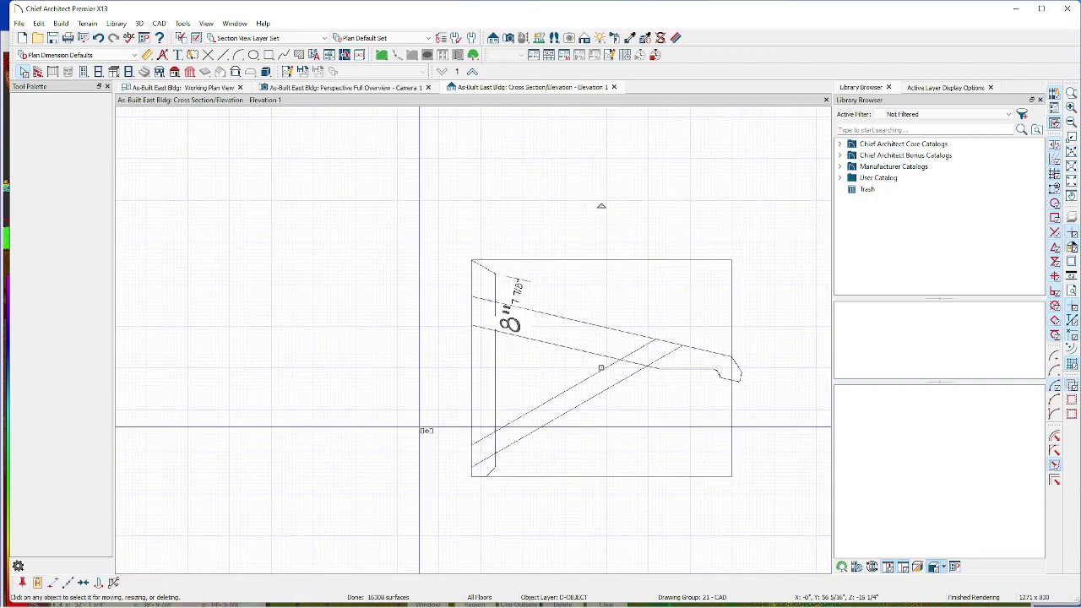
{"action": "left_click", "coordinate": [177, 403]}
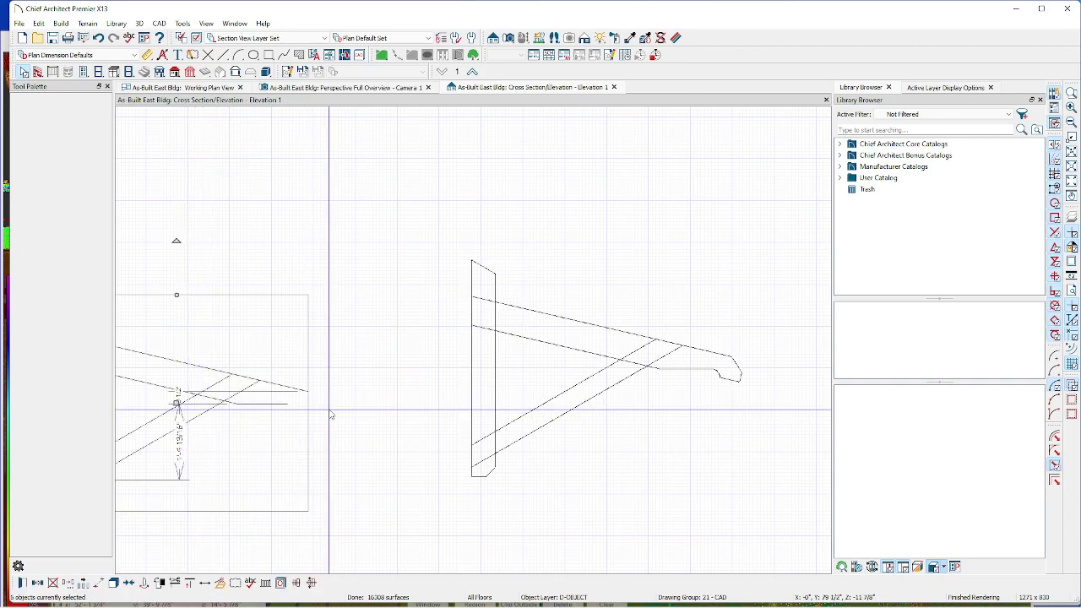
{"action": "scroll", "coordinate": [137, 473], "scroll_direction": "up", "scroll_amount": 2}
{"action": "left_click", "coordinate": [155, 415]}
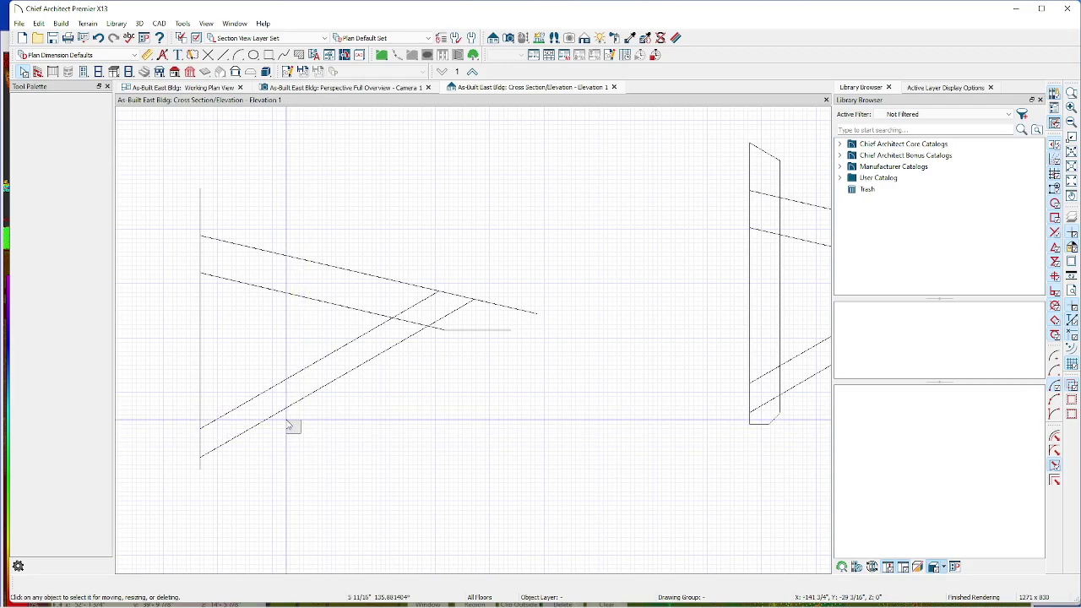
- Trim the copied vertical line where it extends below the lower diagonal brace edge
{"action": "left_click", "coordinate": [237, 358]}
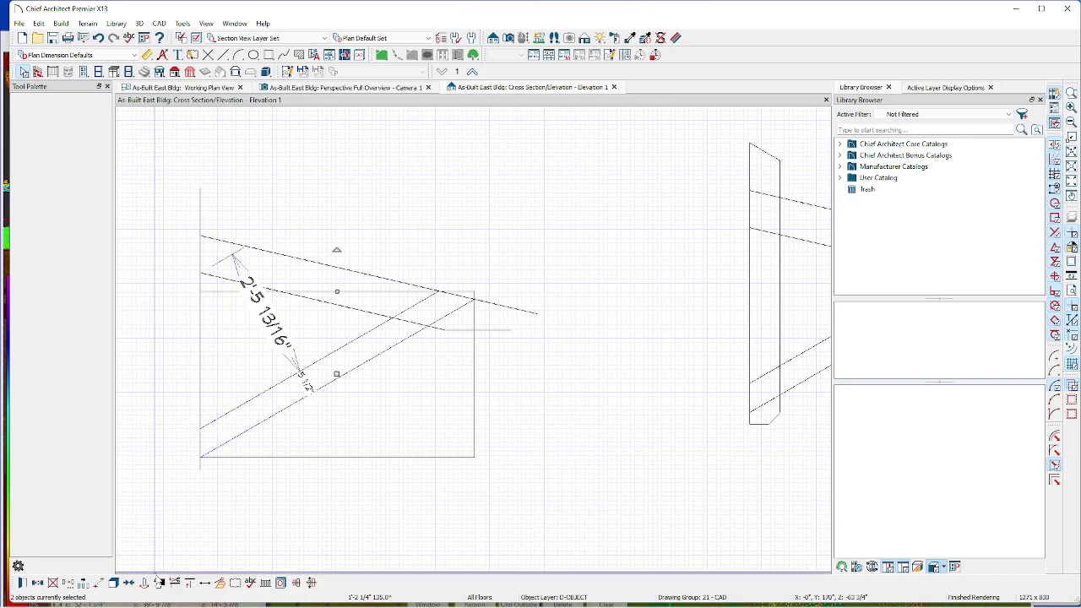
{"action": "key", "text": "Escape"}
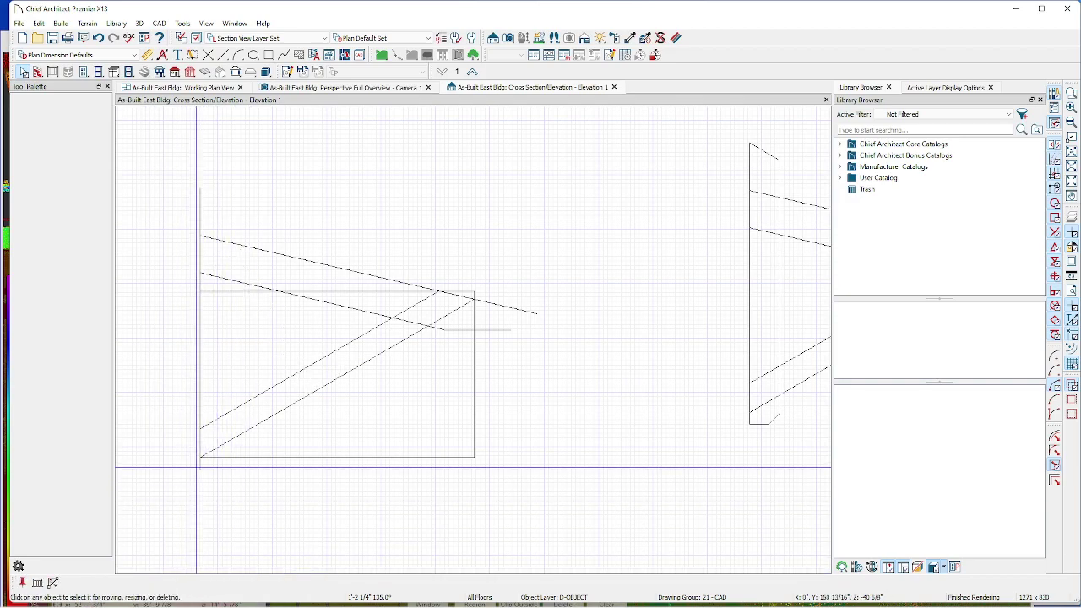
{"action": "left_click", "coordinate": [200, 462]}
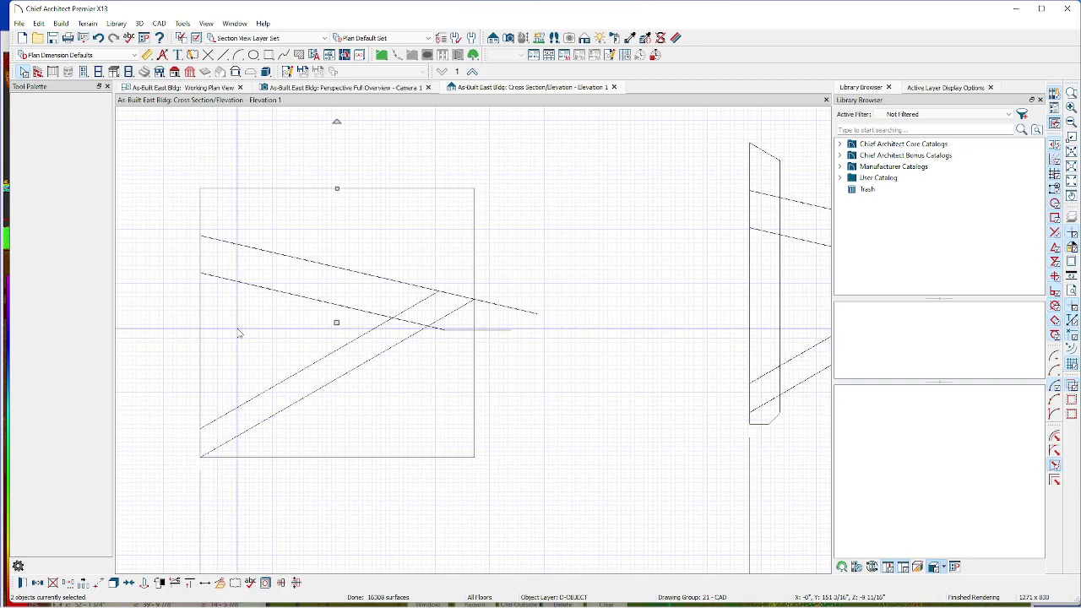
{"action": "left_click", "coordinate": [460, 330]}
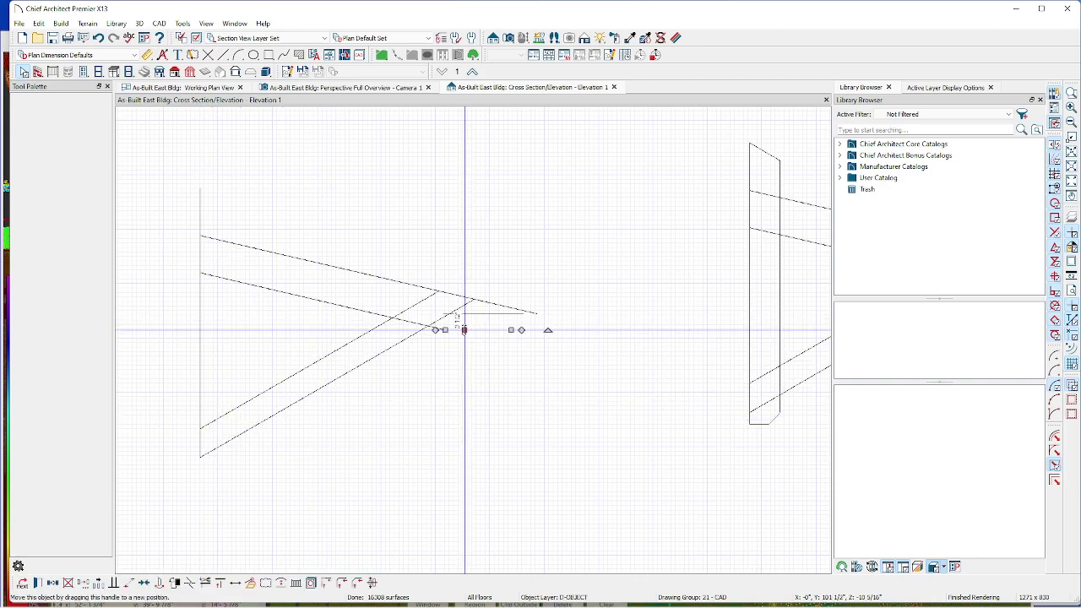
{"action": "key", "text": "Delete"}
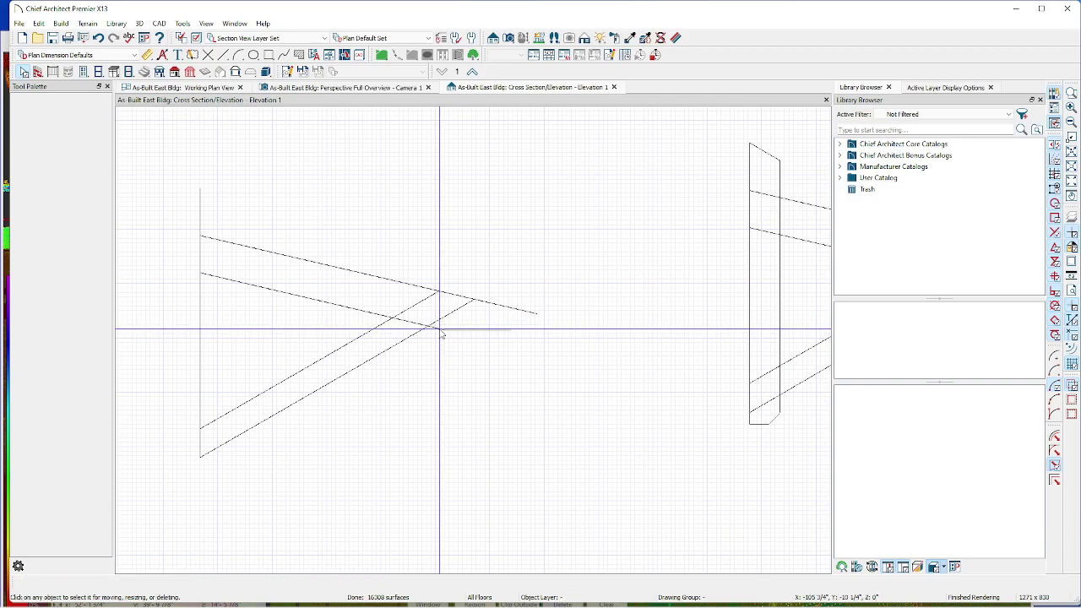
{"action": "left_click", "coordinate": [442, 331]}
{"action": "left_click", "coordinate": [490, 302]}
{"action": "left_click", "coordinate": [492, 379]}
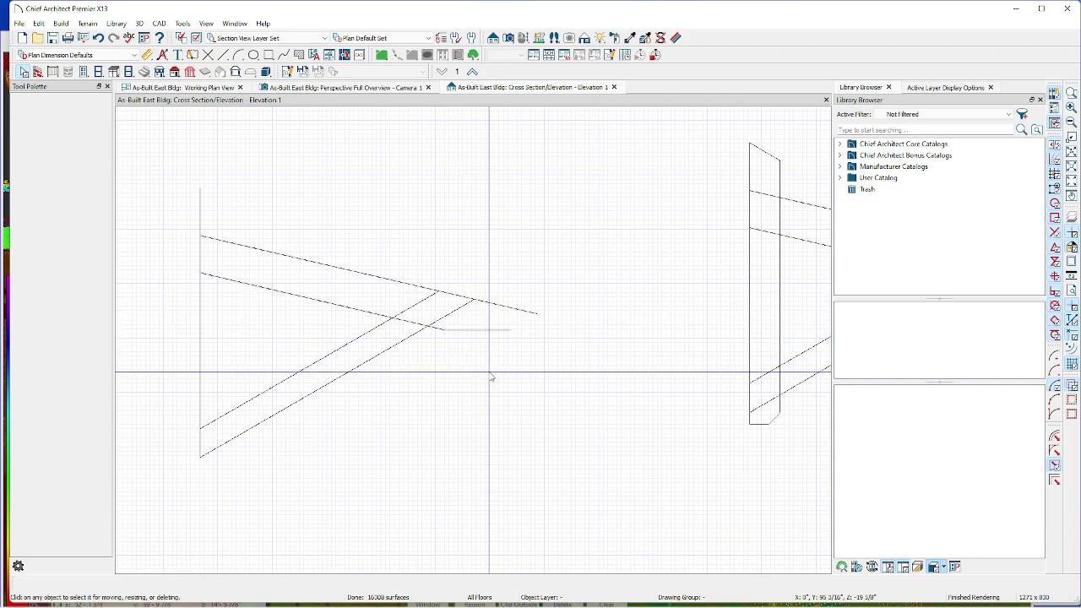
- Trim the copied upper beam edge where it extends beyond the lower diagonal brace edge
{"action": "left_click_drag", "start_coordinate": [366, 409], "coordinate": [303, 362]}
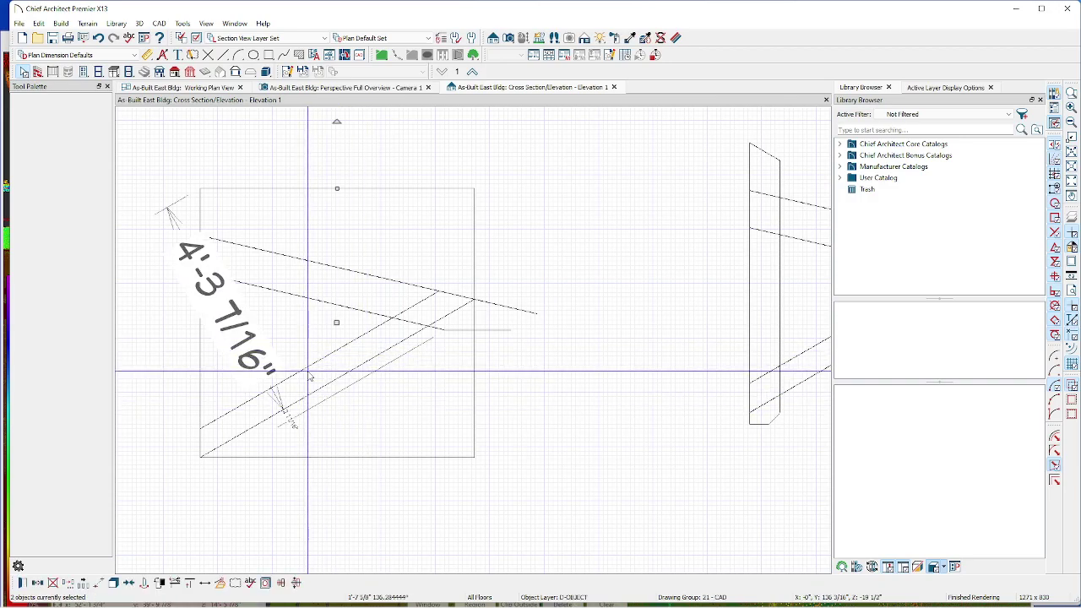
{"action": "left_click", "coordinate": [174, 582]}
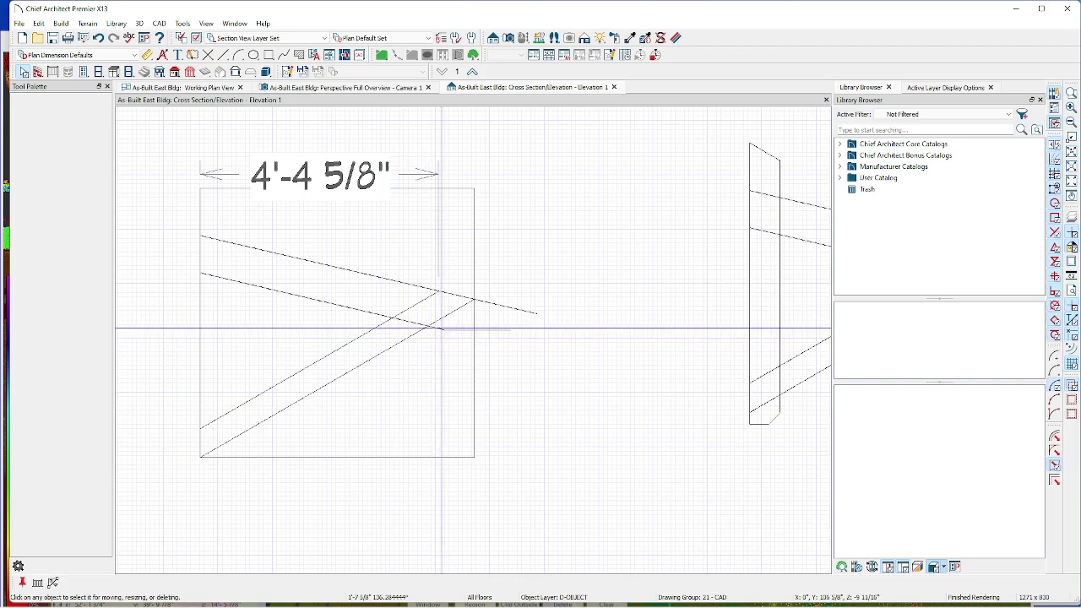
{"action": "left_click", "coordinate": [492, 305]}
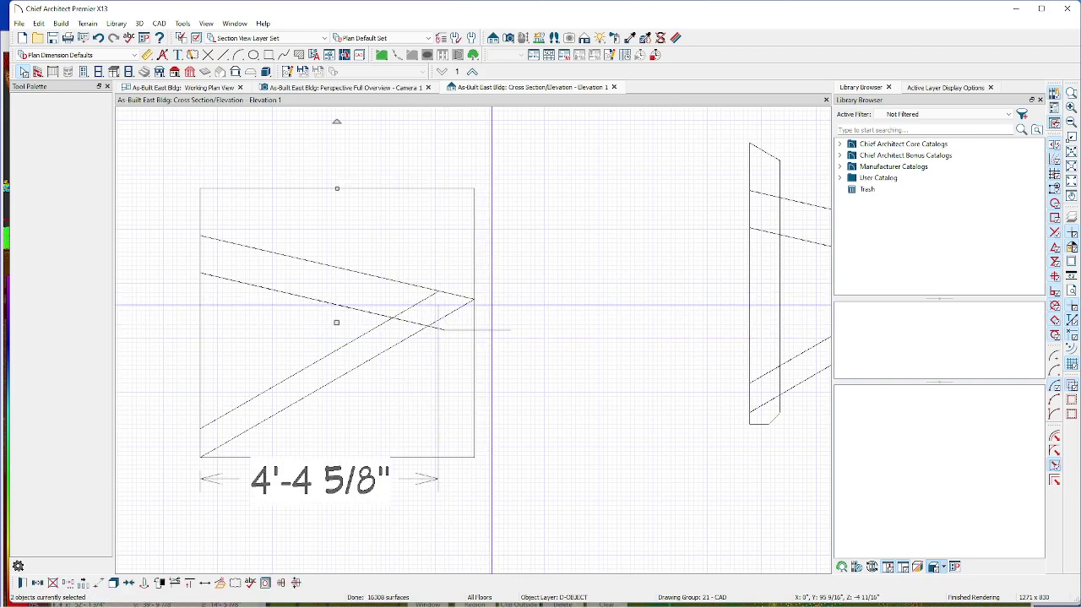
{"action": "left_click", "coordinate": [201, 365]}
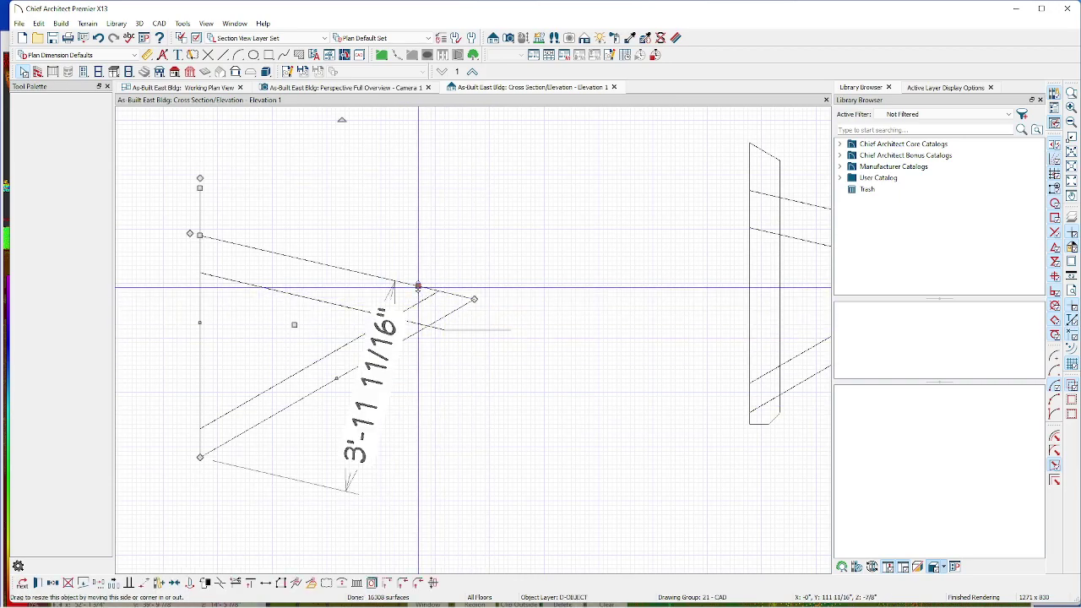
{"action": "left_click", "coordinate": [200, 365]}
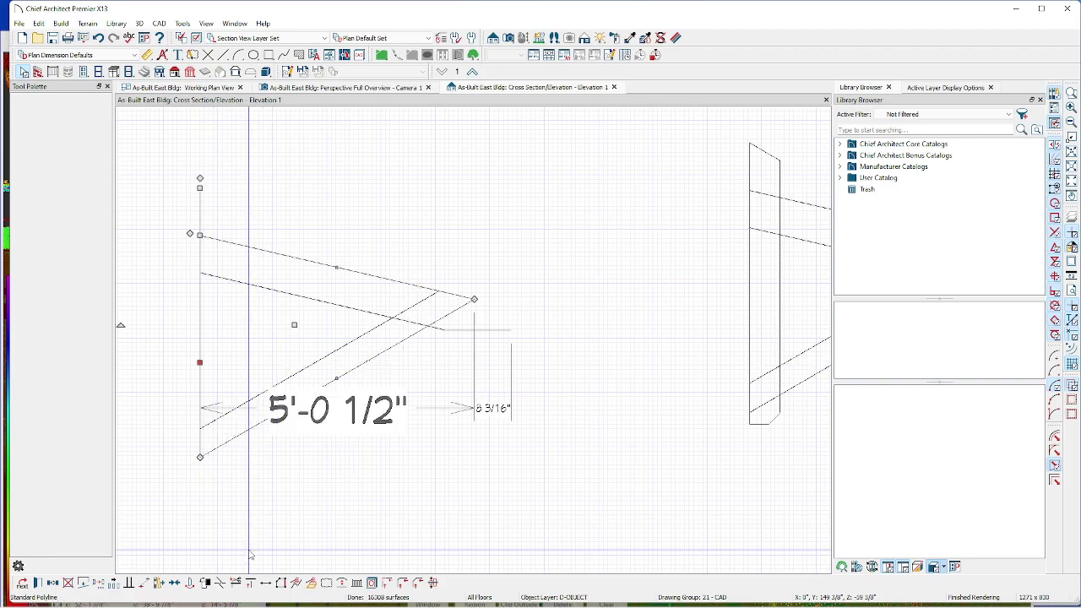
{"action": "left_click", "coordinate": [279, 411]}
{"action": "left_click", "coordinate": [321, 453]}
{"action": "left_click", "coordinate": [335, 351]}
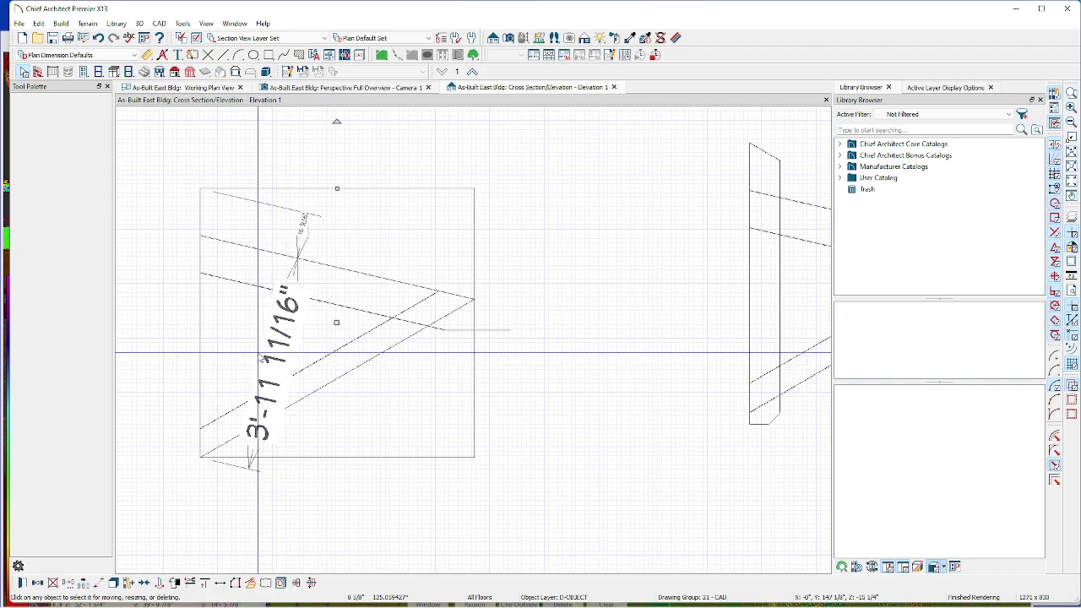
{"action": "left_click", "coordinate": [340, 416]}
{"action": "left_click_drag", "start_coordinate": [339, 411], "coordinate": [266, 399]}
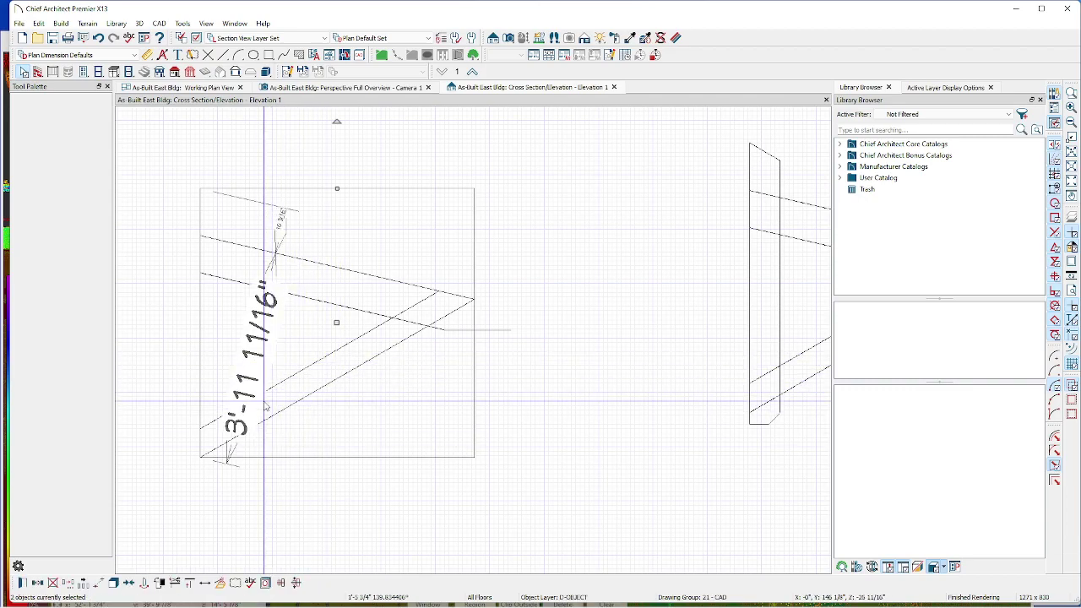
{"action": "left_click", "coordinate": [181, 594]}
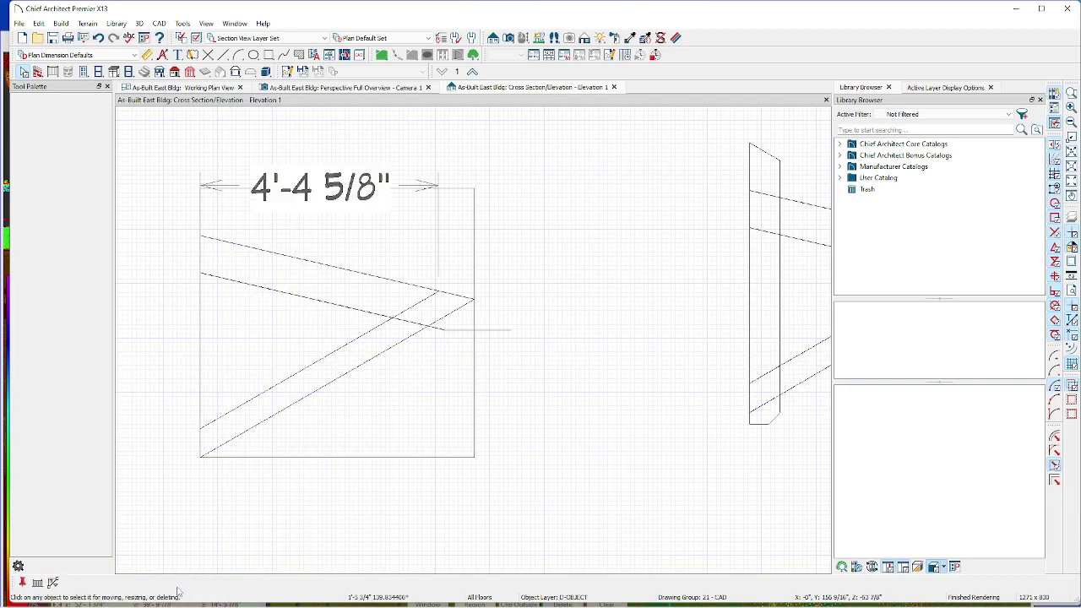
{"action": "left_click", "coordinate": [199, 395]}
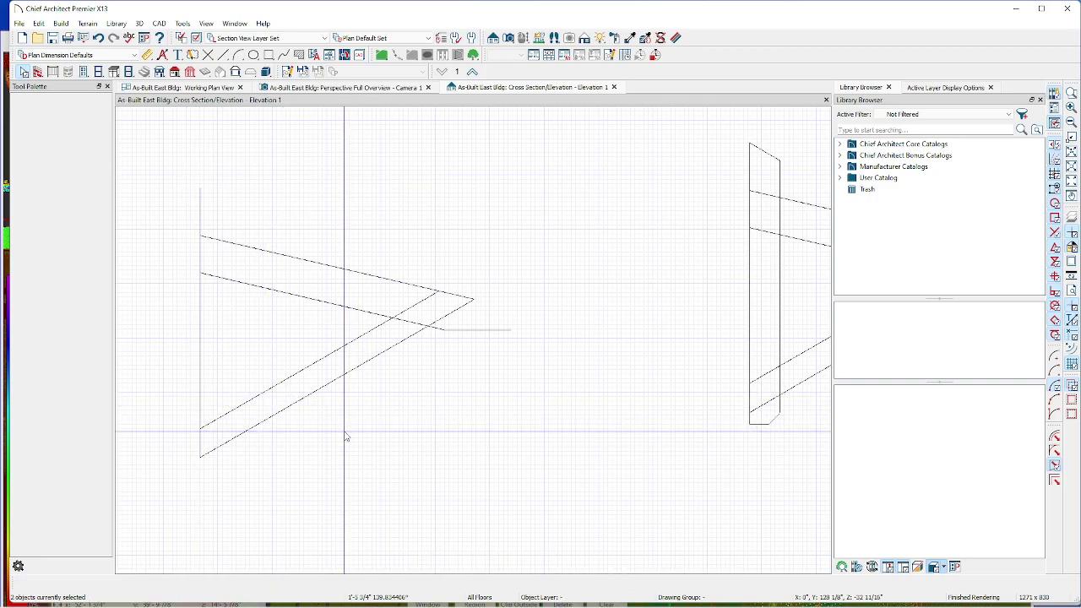
{"action": "left_click_drag", "start_coordinate": [306, 426], "coordinate": [251, 352]}
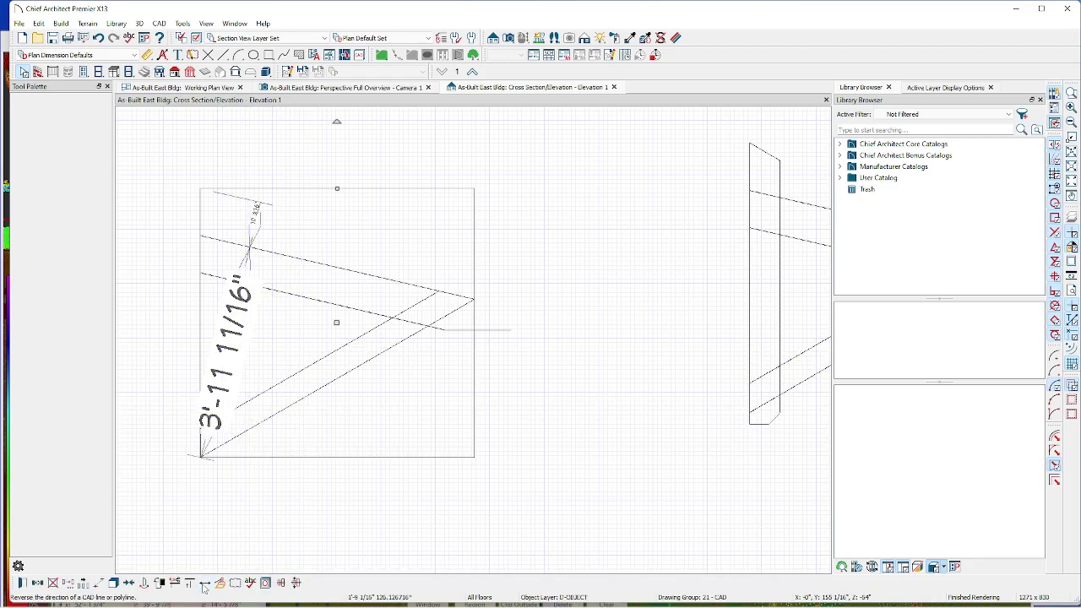
{"action": "key", "text": "Delete"}
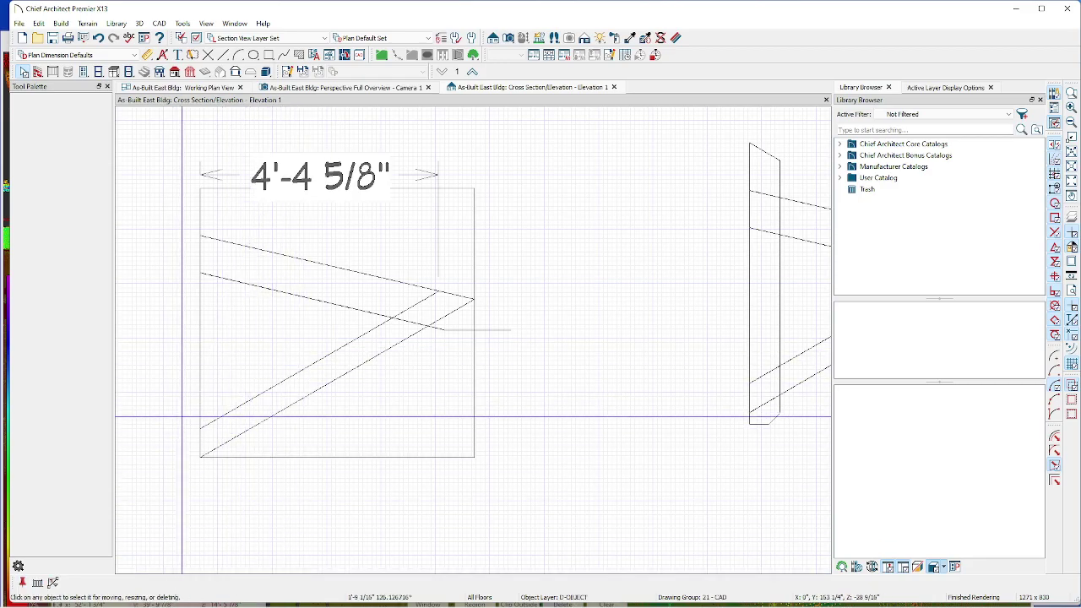
- Trim the copied vertical line and the upper beam edge back to the upper diagonal brace edge, closing the brace outline
{"action": "left_click", "coordinate": [200, 367]}
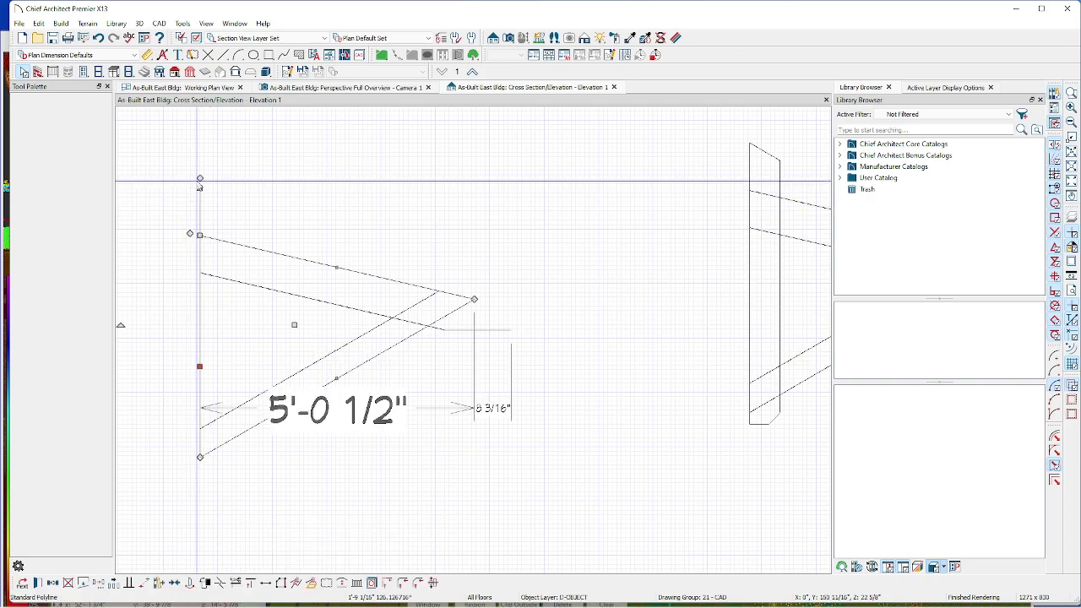
{"action": "left_click_drag", "start_coordinate": [199, 181], "coordinate": [200, 426]}
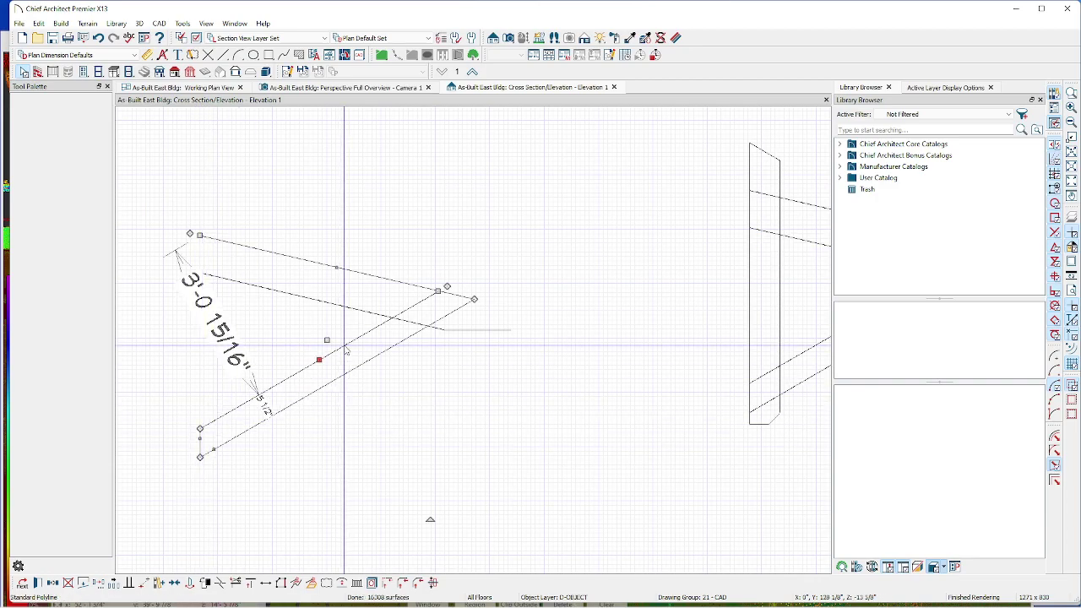
{"action": "left_click", "coordinate": [387, 276]}
{"action": "left_click_drag", "start_coordinate": [199, 234], "coordinate": [439, 292]}
{"action": "left_click", "coordinate": [462, 333]}
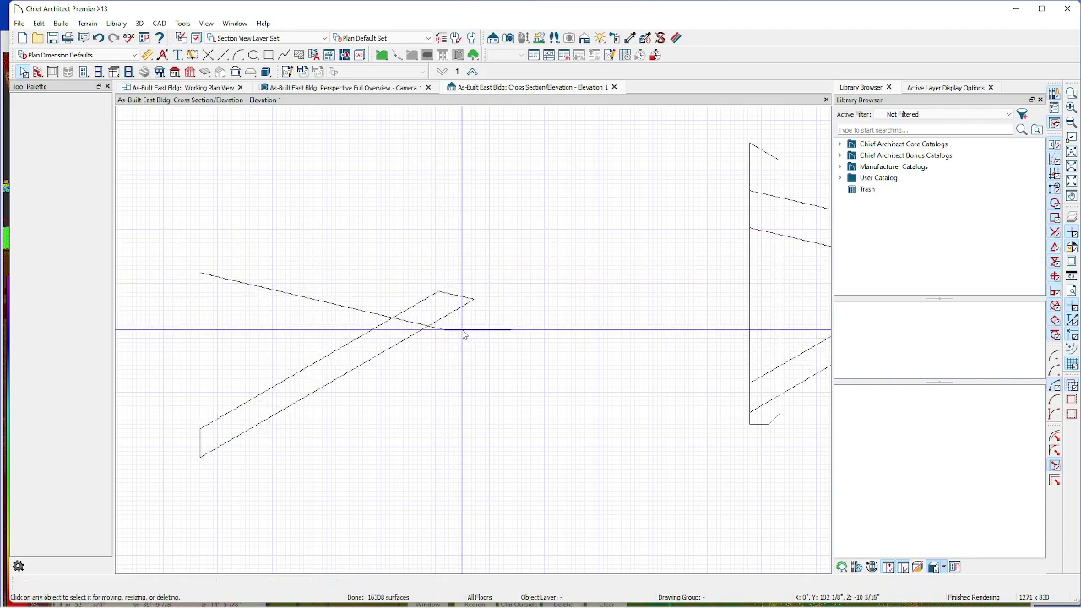
- Delete the short horizontal line and the lower beam edge, leaving only the closed brace outline in the copy
{"action": "left_click", "coordinate": [462, 333]}
{"action": "key", "text": "Delete"}
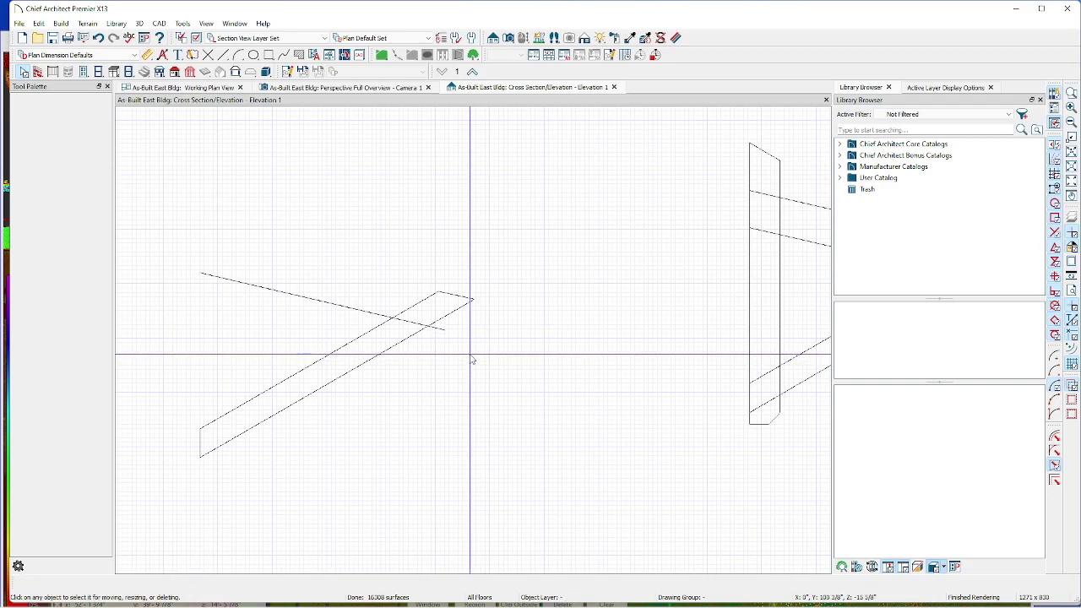
{"action": "left_click", "coordinate": [363, 311]}
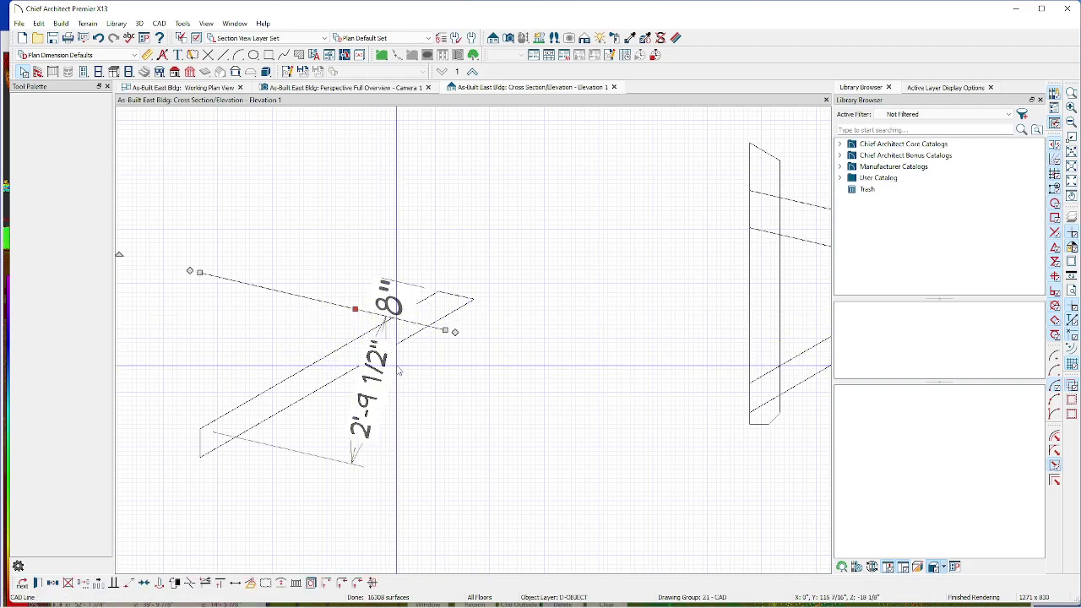
{"action": "key", "text": "Delete"}
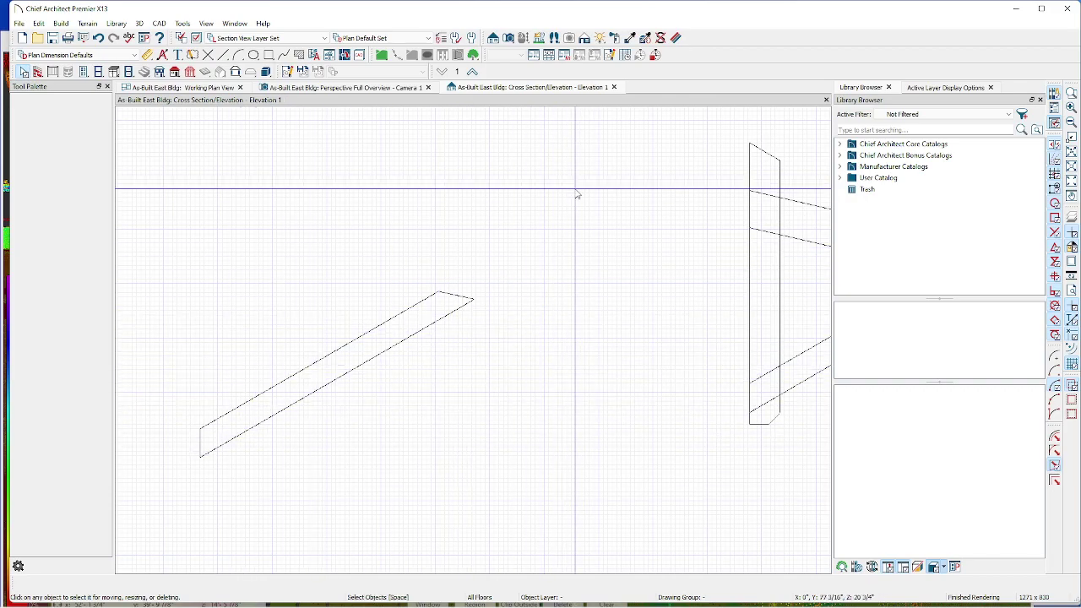
- Convert the closed brace outline to a Polyline Solid on the default layer for polyline solids
{"action": "left_click_drag", "start_coordinate": [520, 542], "coordinate": [166, 234]}
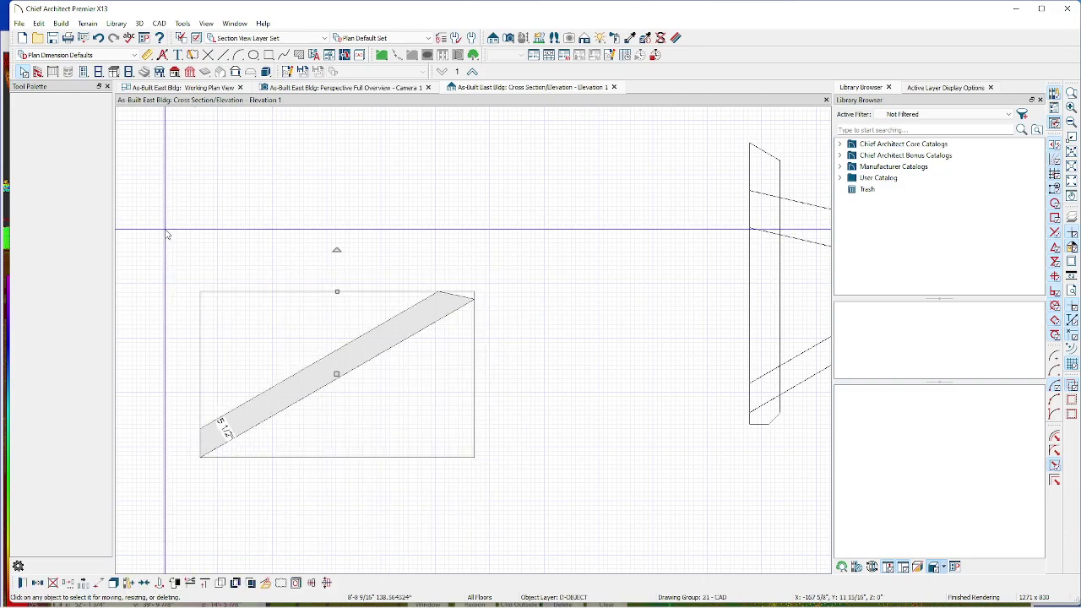
{"action": "left_click", "coordinate": [265, 584]}
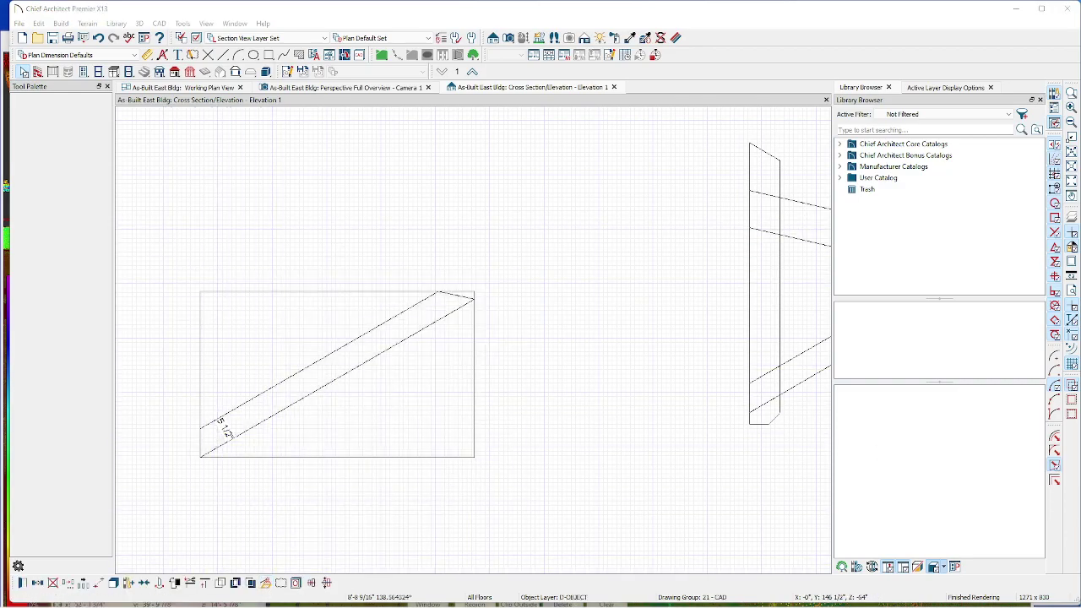
{"action": "left_click_drag", "start_coordinate": [1013, 178], "coordinate": [452, 99]}
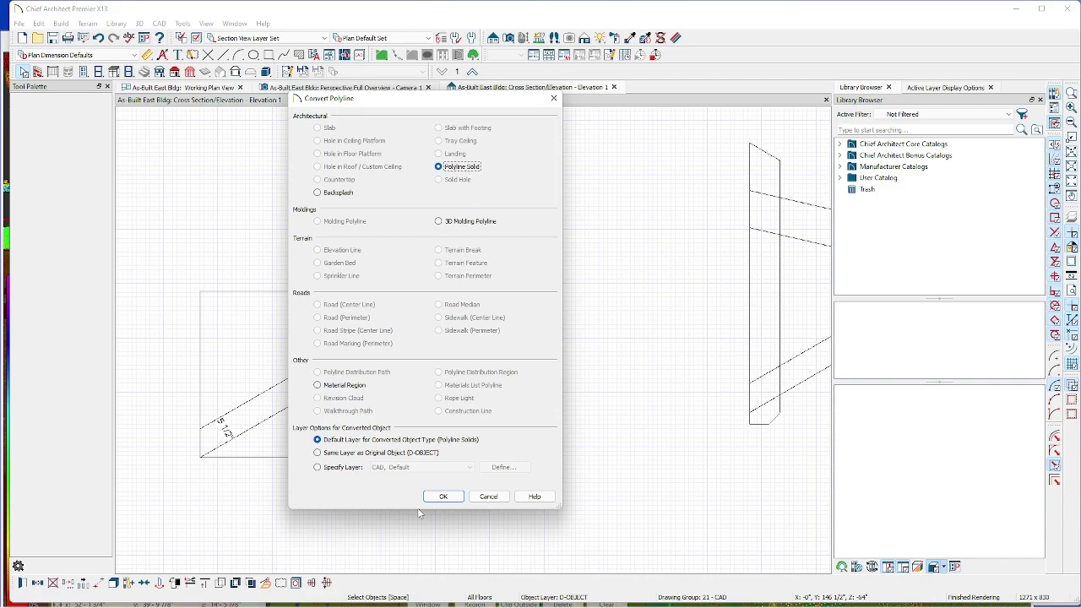
{"action": "left_click", "coordinate": [442, 497]}
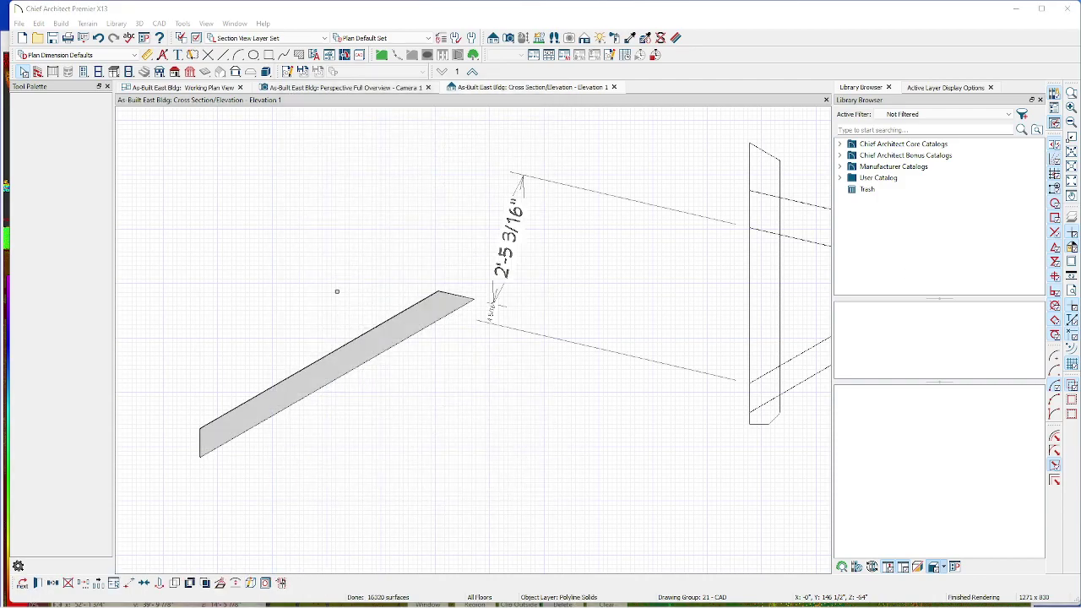
- Assign the plan material Color - Forest to the brace's polyline solid
{"action": "left_click", "coordinate": [394, 52]}
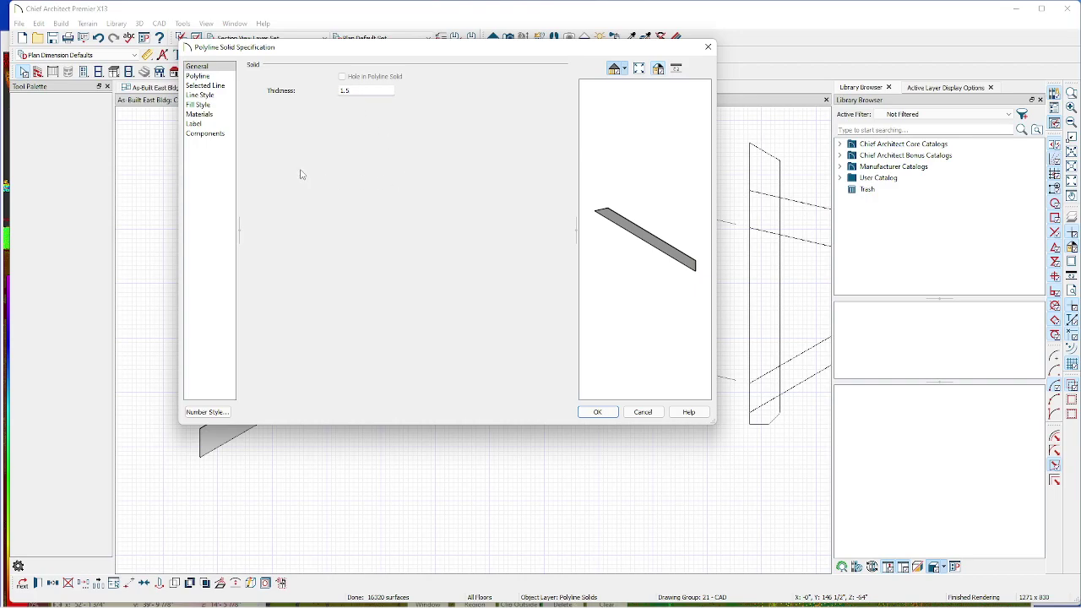
{"action": "left_click", "coordinate": [211, 119]}
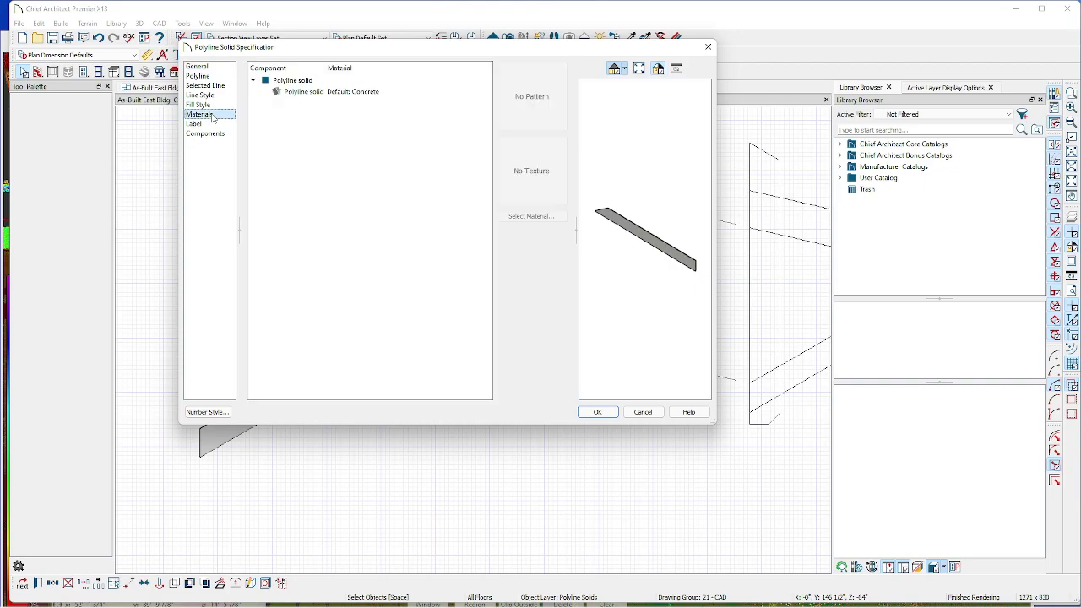
{"action": "left_click", "coordinate": [287, 92]}
{"action": "left_click", "coordinate": [531, 216]}
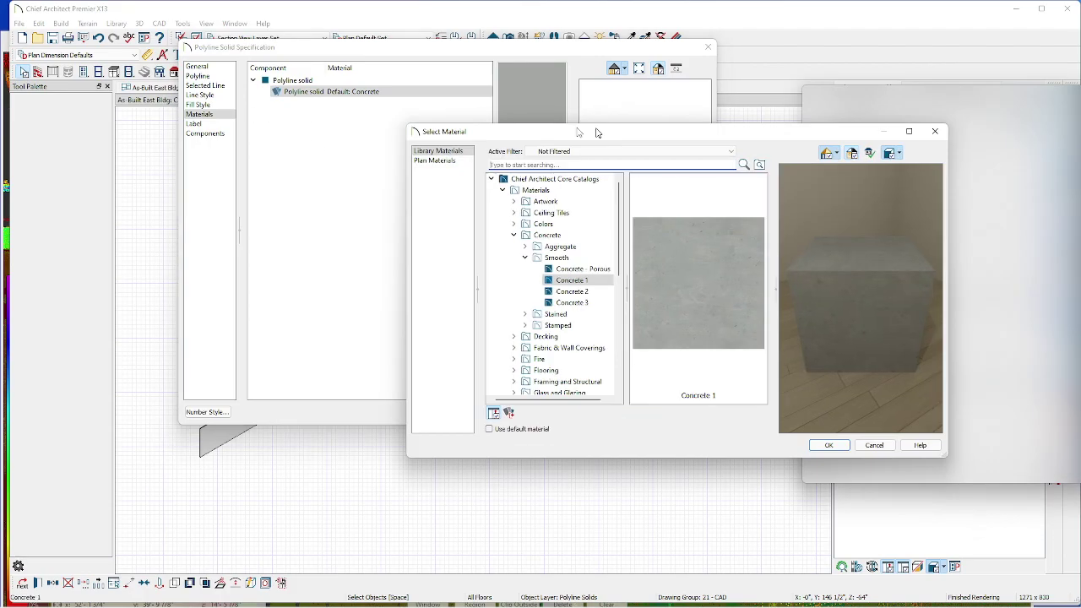
{"action": "left_click_drag", "start_coordinate": [601, 133], "coordinate": [492, 128]}
{"action": "left_click", "coordinate": [332, 156]}
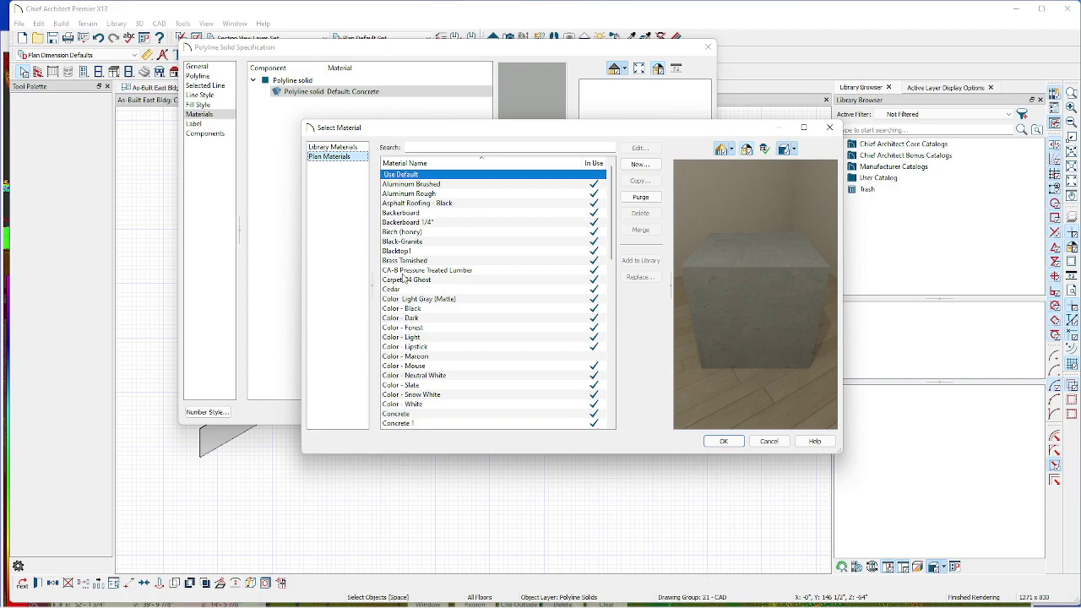
{"action": "left_click", "coordinate": [409, 327]}
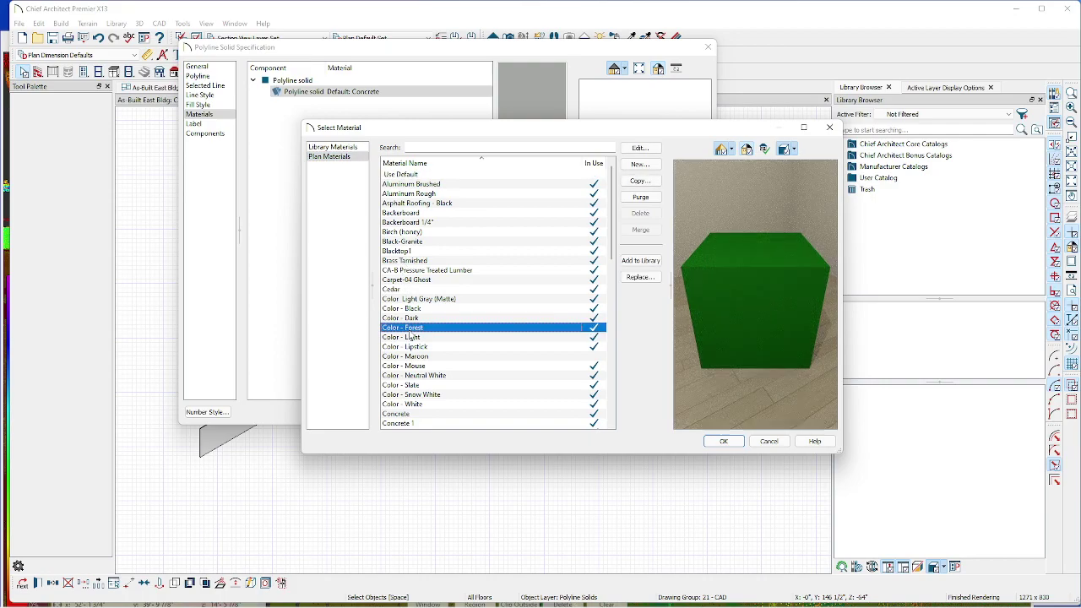
{"action": "left_click", "coordinate": [723, 442]}
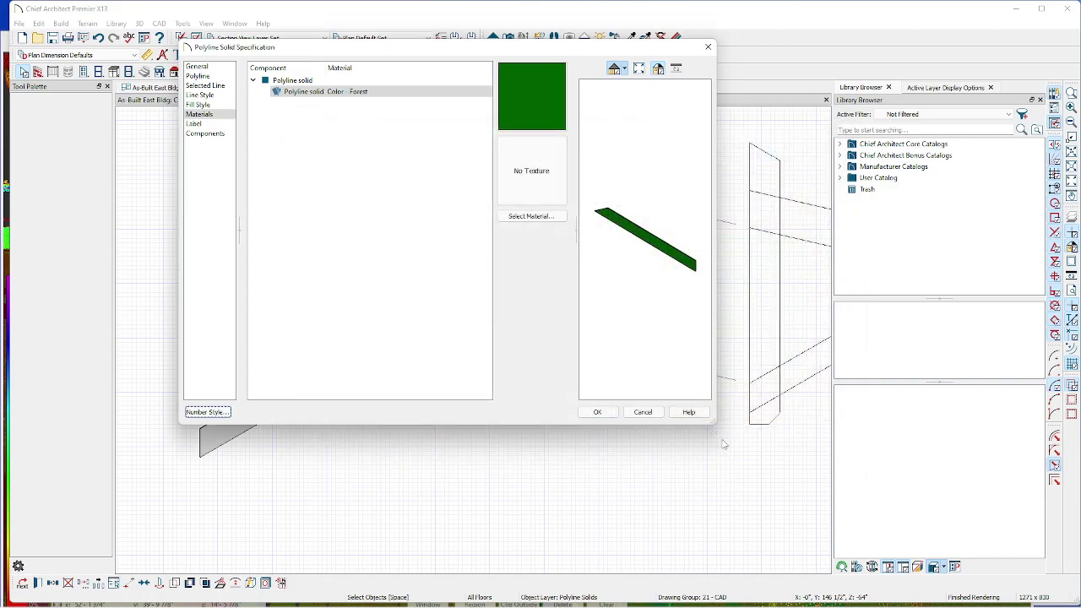
{"action": "left_click", "coordinate": [598, 412]}
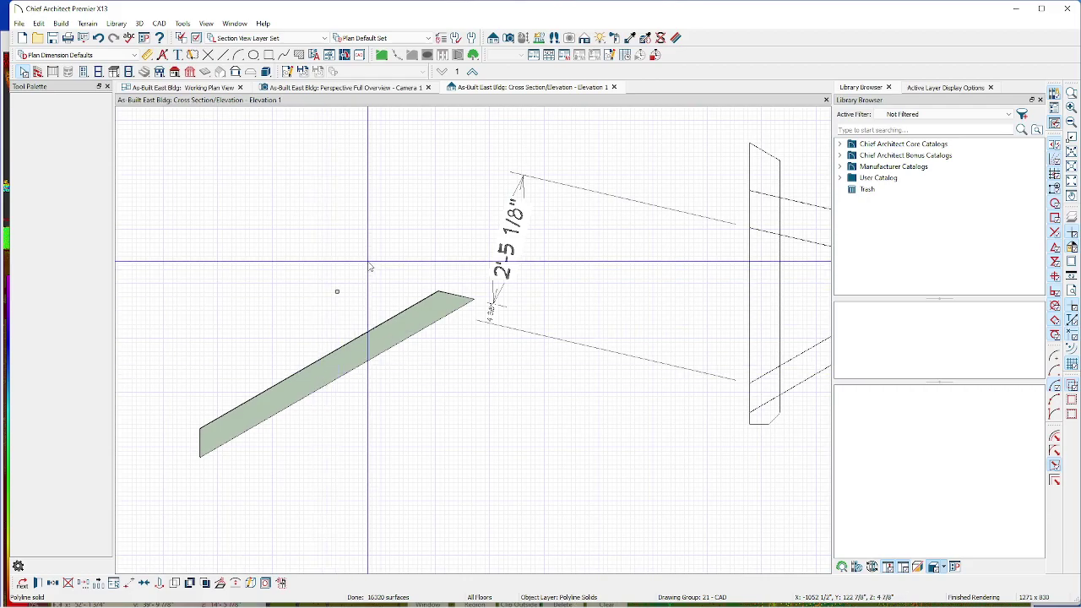
{"action": "left_click", "coordinate": [342, 241]}
- Copy the original corbel's back vertical line, beam edges with the shaped end, and diagonal brace edges into open space below the green brace
{"action": "scroll", "coordinate": [313, 228], "scroll_direction": "down", "scroll_amount": 4}
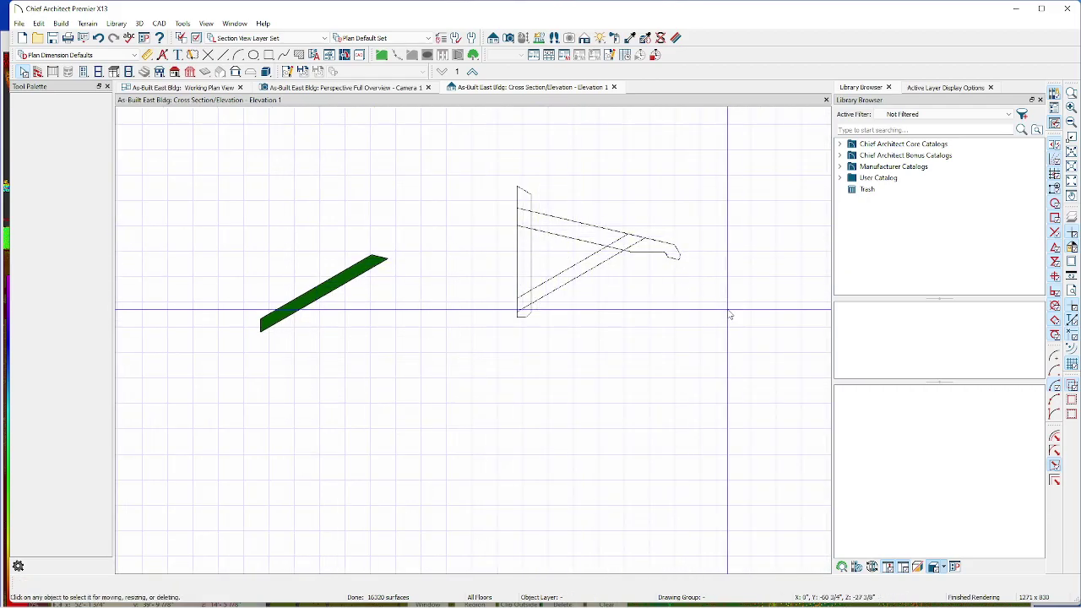
{"action": "left_click_drag", "start_coordinate": [661, 255], "coordinate": [599, 208]}
{"action": "left_click", "coordinate": [517, 231], "text": "shift"}
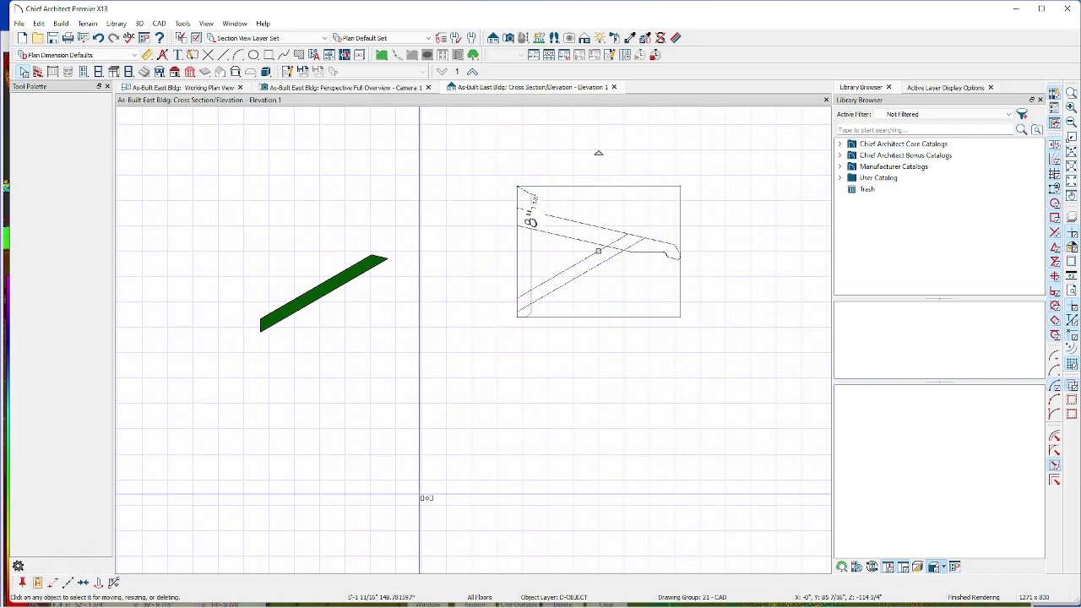
{"action": "left_click", "coordinate": [396, 478]}
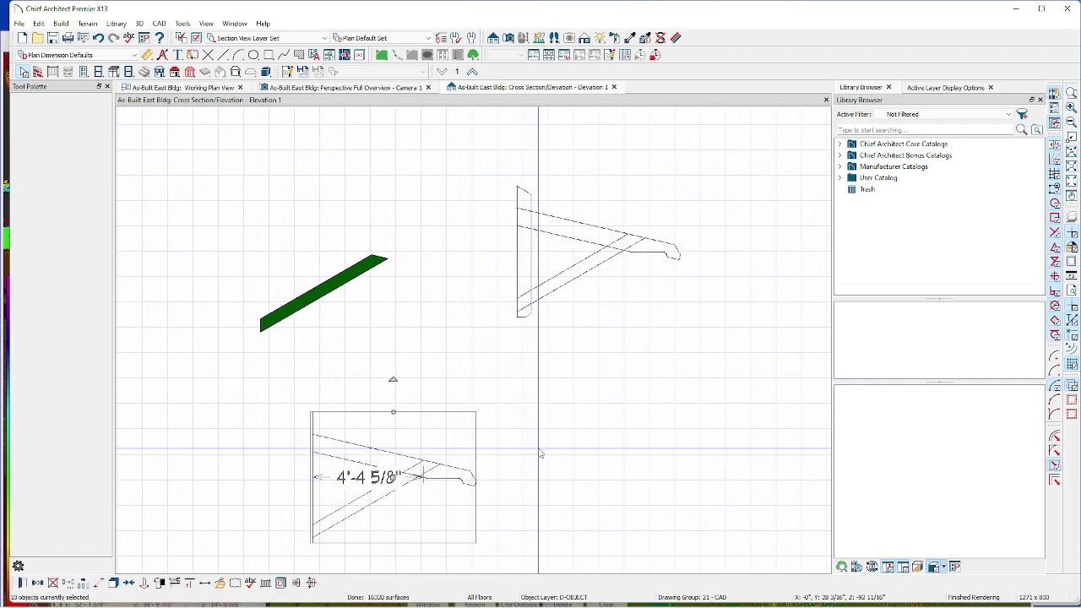
{"action": "key", "text": "Escape"}
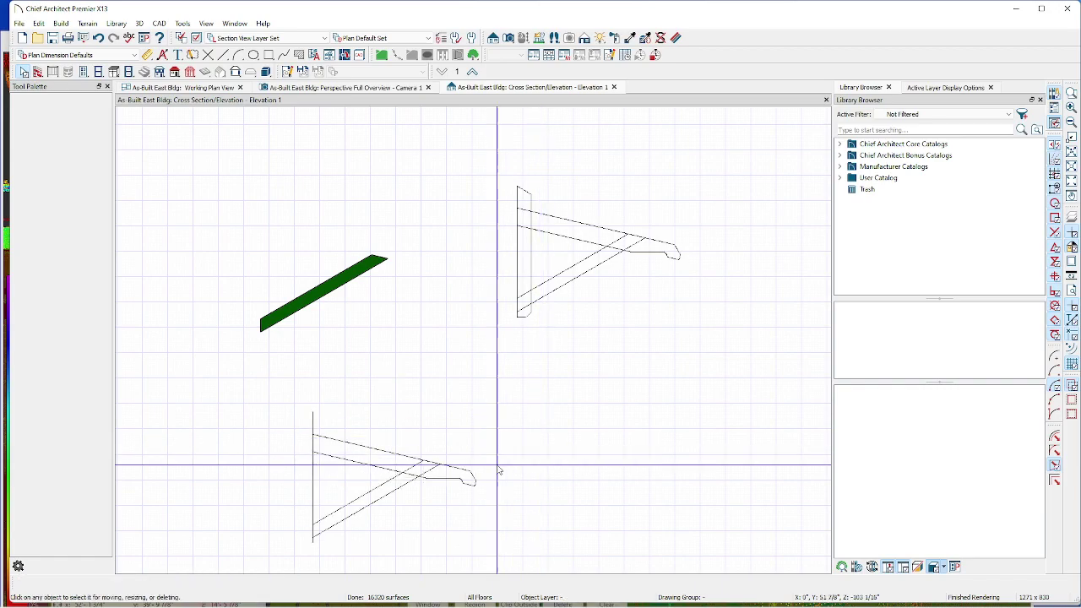
- Delete both diagonal brace edges from the new copy and trim its vertical line at both ends to close the beam outline
{"action": "scroll", "coordinate": [394, 512], "scroll_direction": "up", "scroll_amount": 3}
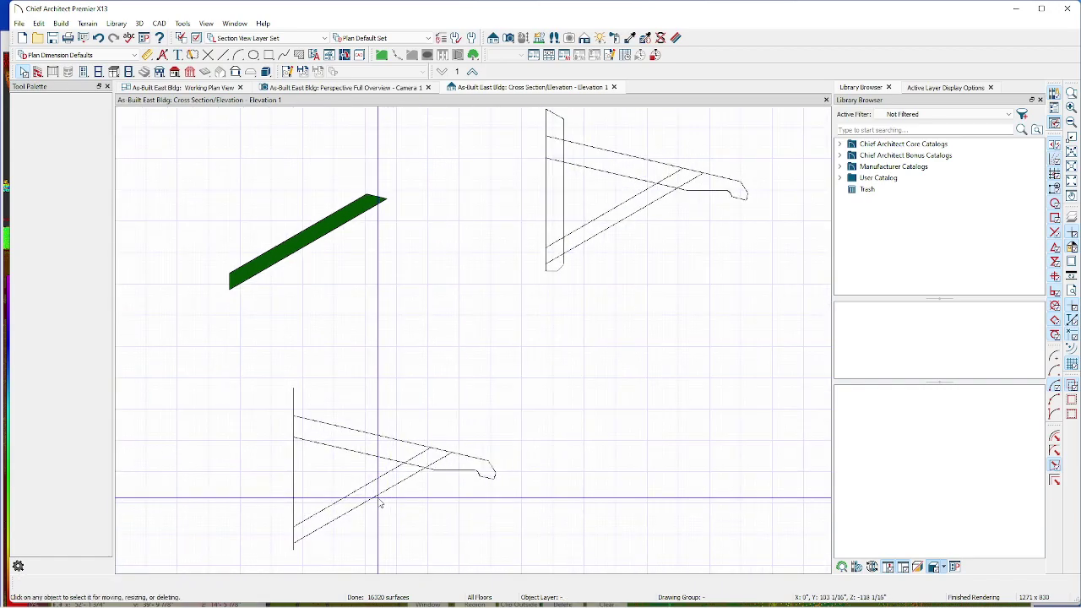
{"action": "key", "text": "Delete"}
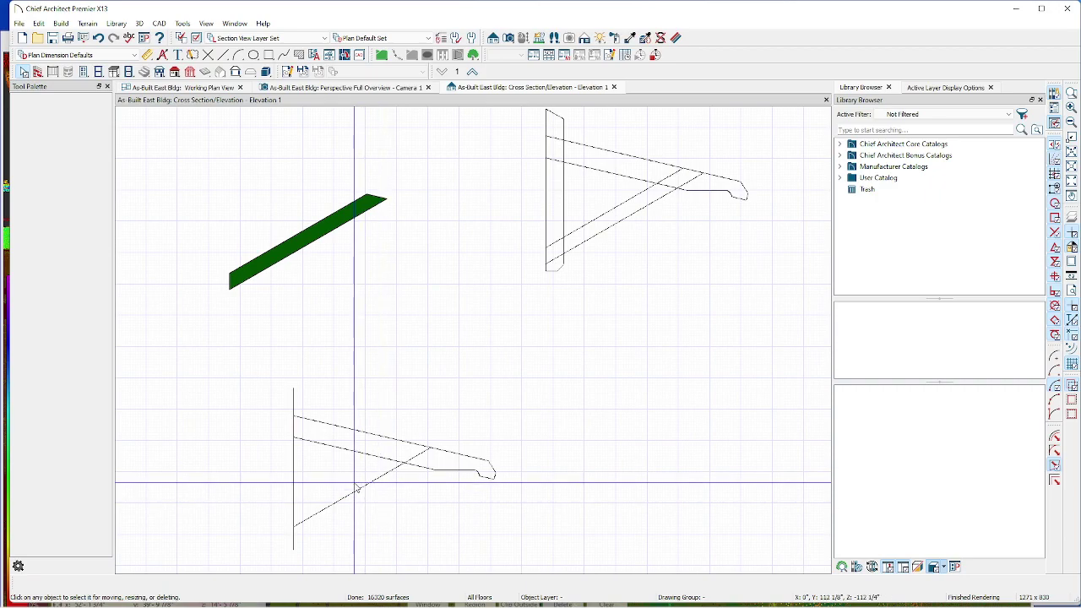
{"action": "left_click", "coordinate": [293, 507]}
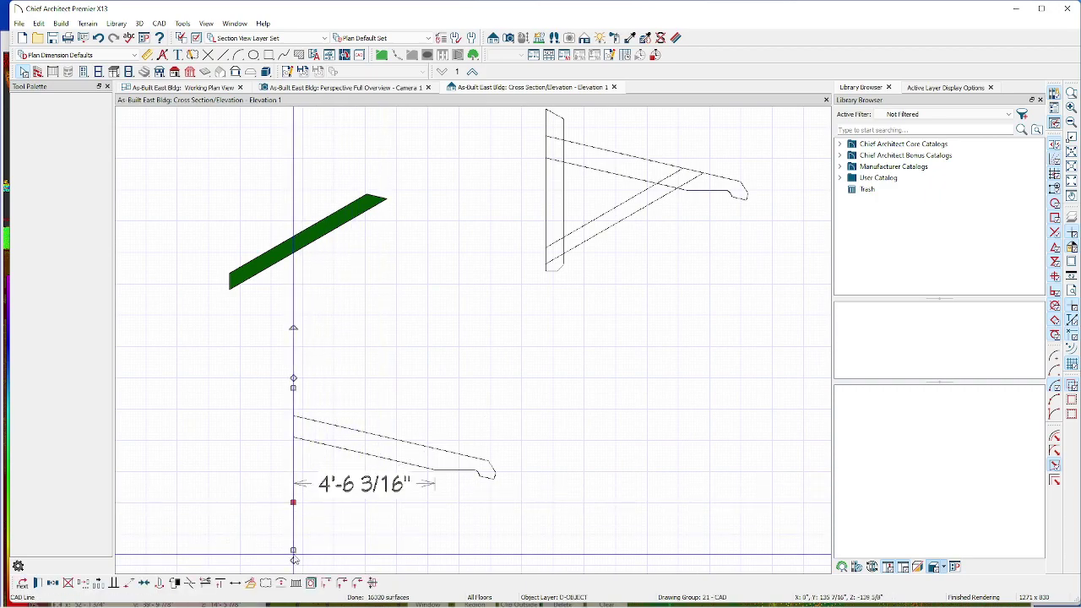
{"action": "left_click_drag", "start_coordinate": [293, 550], "coordinate": [293, 437]}
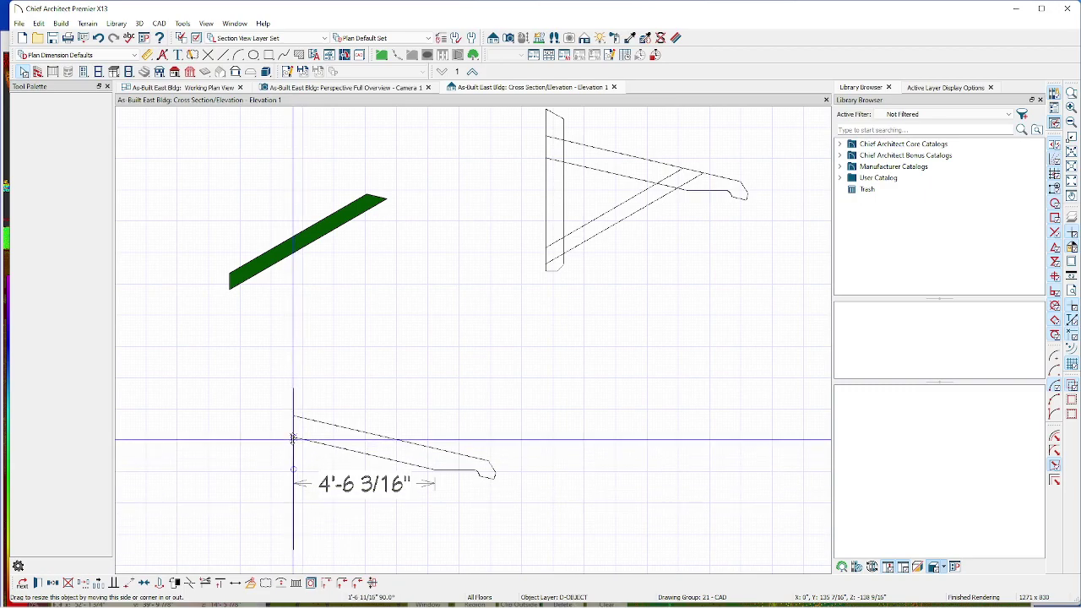
{"action": "left_click_drag", "start_coordinate": [294, 387], "coordinate": [244, 447]}
{"action": "left_click", "coordinate": [301, 350]}
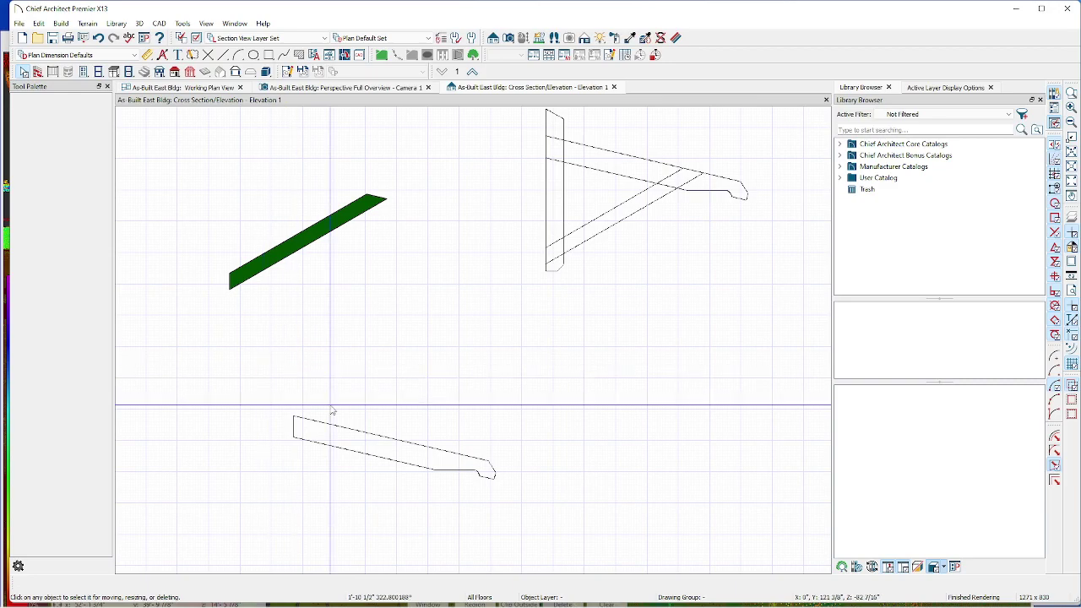
- Convert the closed beam outline to a Polyline Solid on the default layer for that object type
{"action": "left_click_drag", "start_coordinate": [249, 409], "coordinate": [581, 510]}
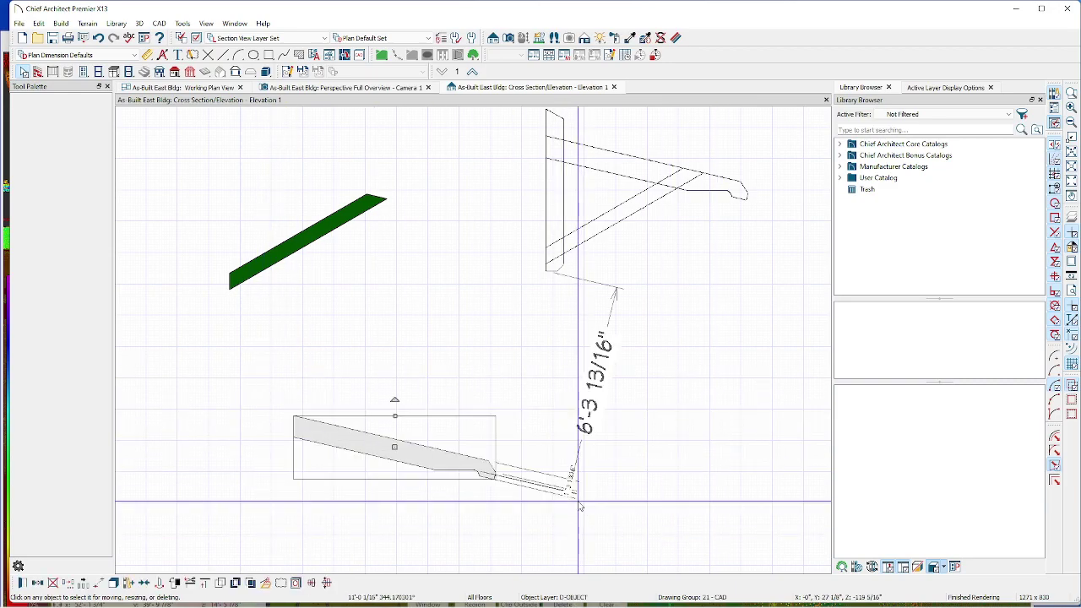
{"action": "left_click", "coordinate": [265, 583]}
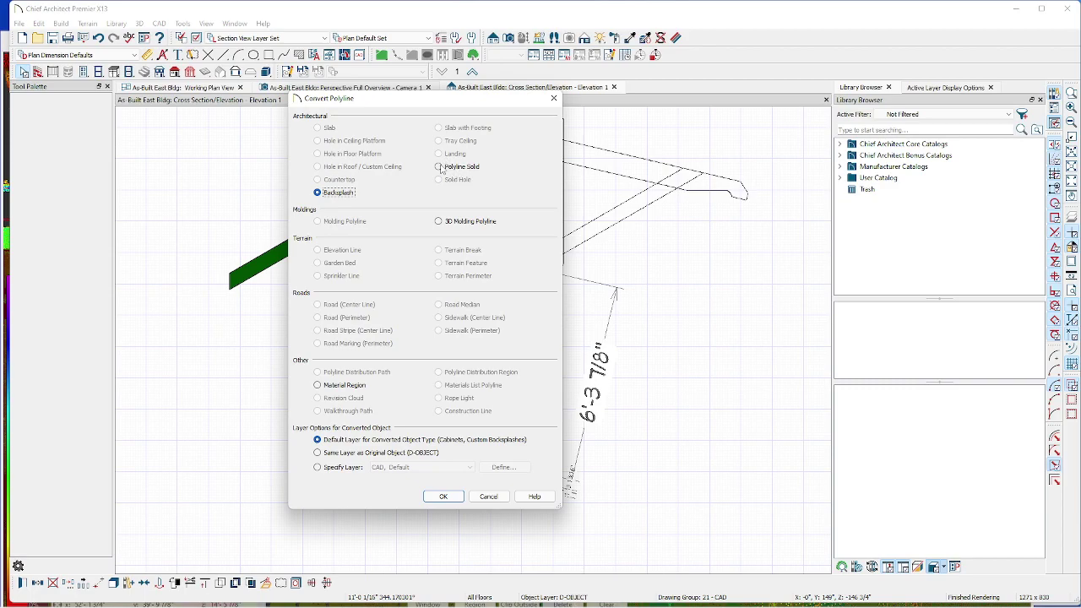
{"action": "left_click", "coordinate": [442, 496]}
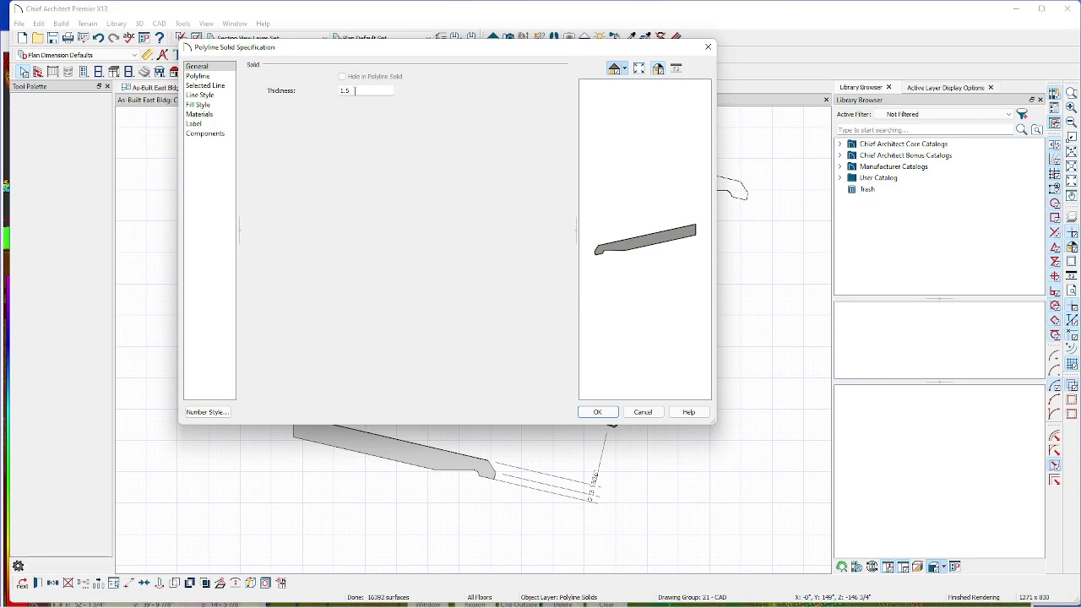
- Assign the plan material Color - Forest to the beam's polyline solid
{"action": "left_click", "coordinate": [207, 115]}
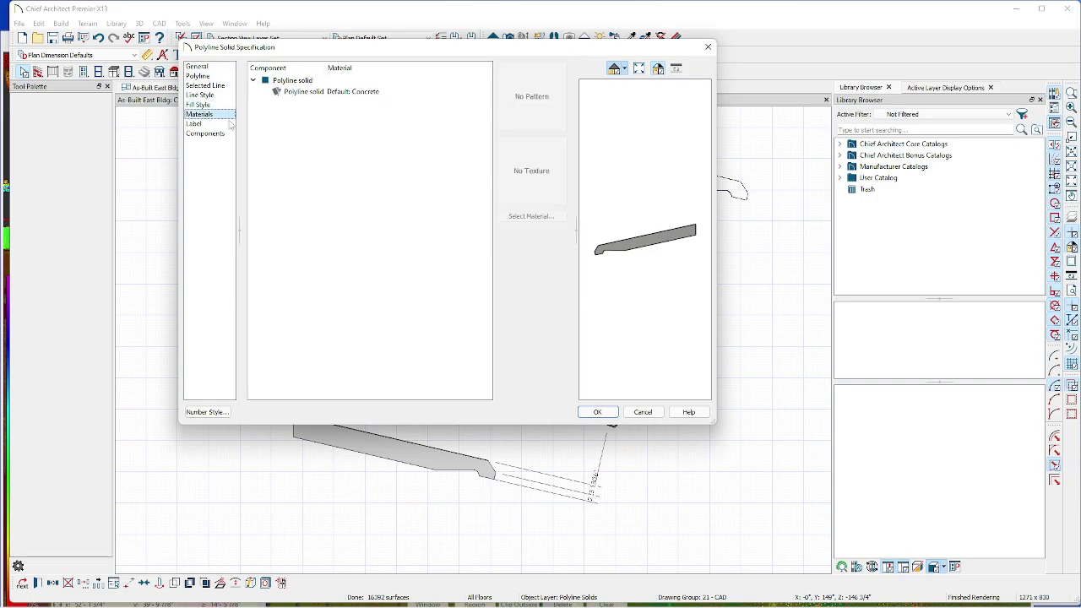
{"action": "left_click", "coordinate": [314, 93]}
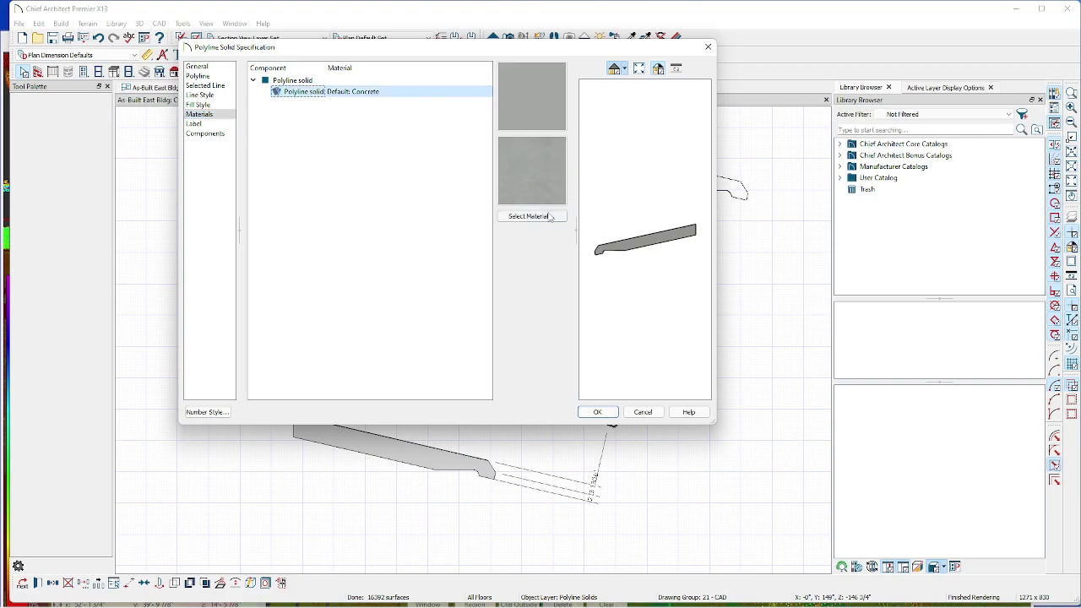
{"action": "left_click", "coordinate": [549, 216]}
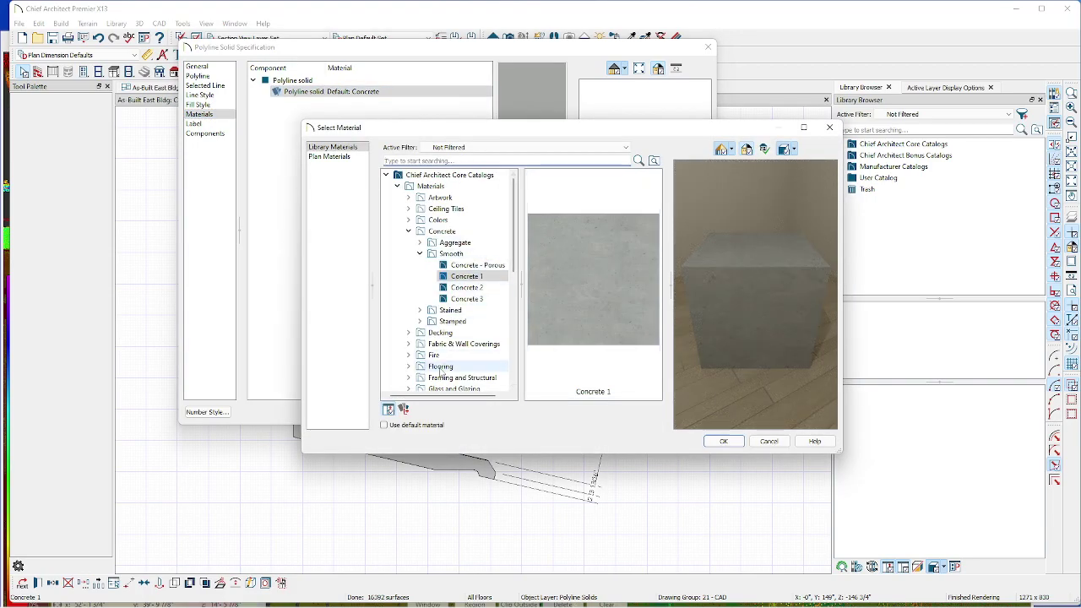
{"action": "left_click", "coordinate": [330, 157]}
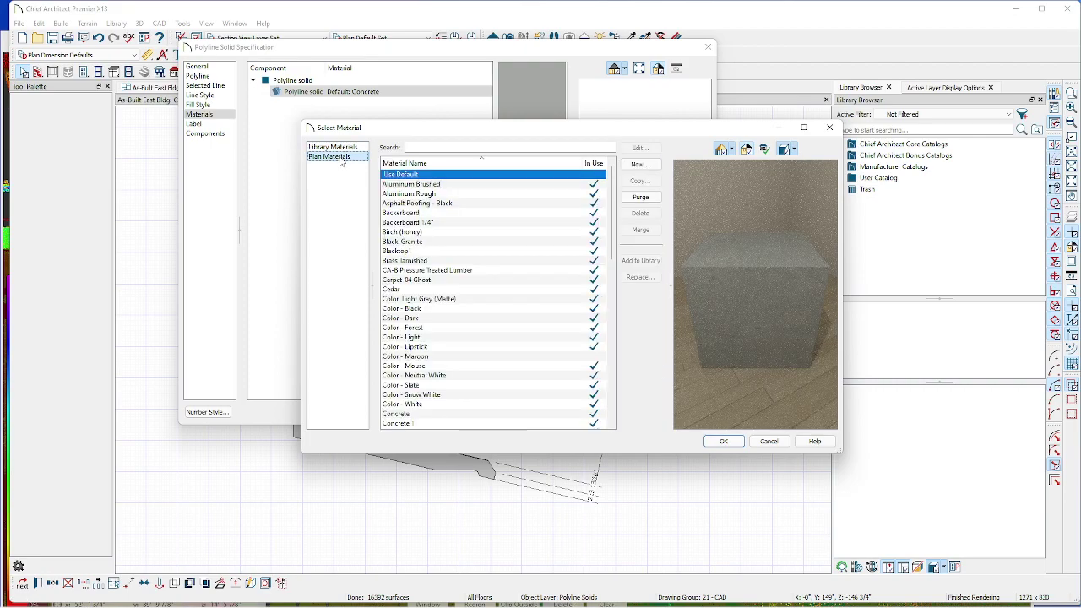
{"action": "left_click", "coordinate": [412, 328]}
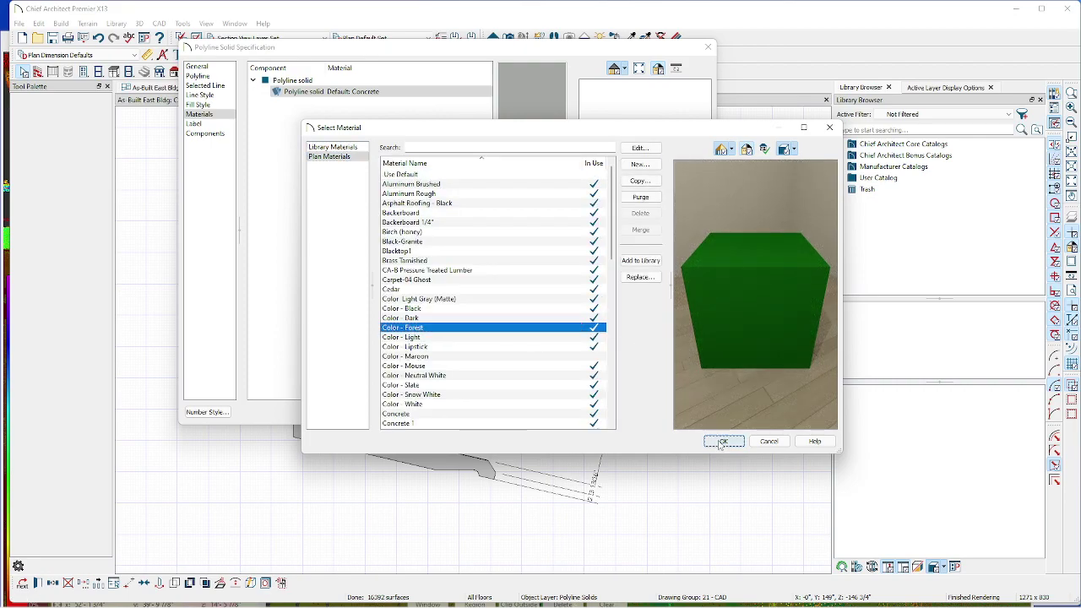
{"action": "left_click", "coordinate": [722, 442]}
{"action": "left_click", "coordinate": [596, 413]}
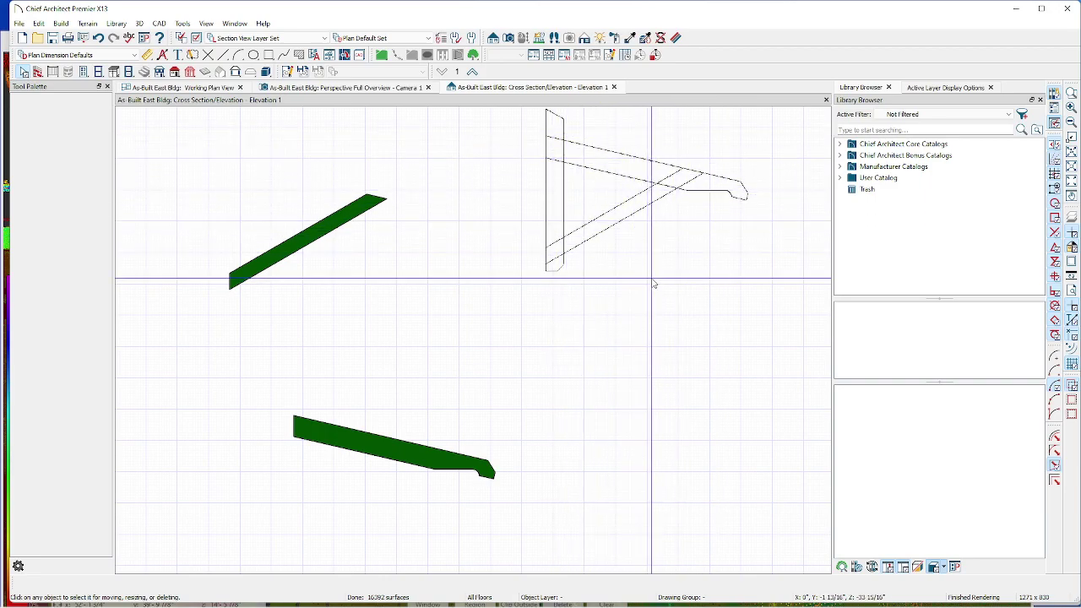
- Copy the original corbel's vertical post outline, including its slanted top and chamfered bottom edges, into open space below the corbel, beside the green beam
{"action": "left_click", "coordinate": [547, 182]}
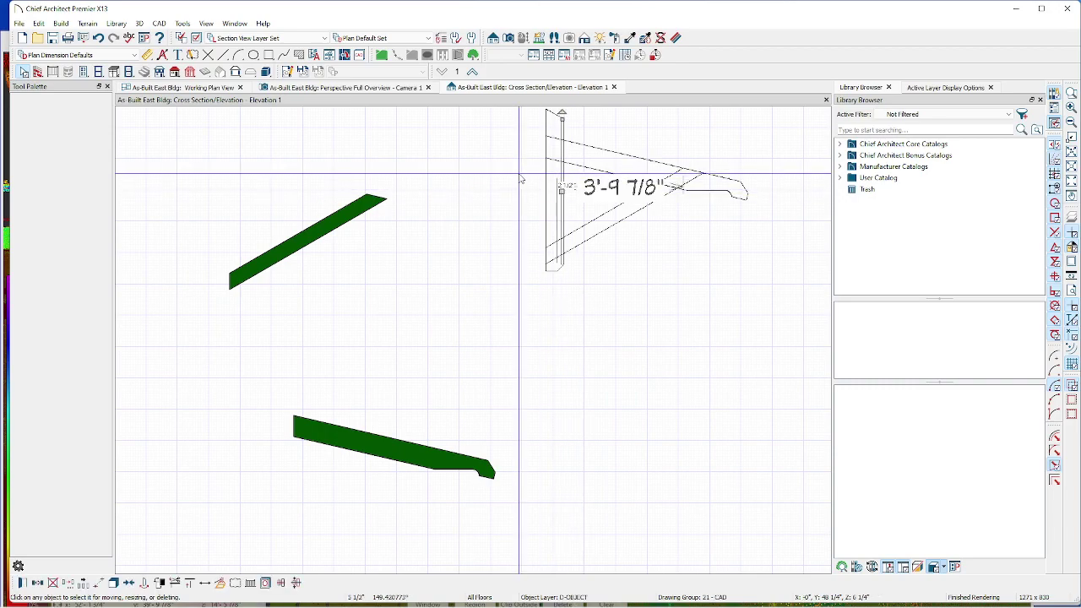
{"action": "left_click", "coordinate": [553, 114]}
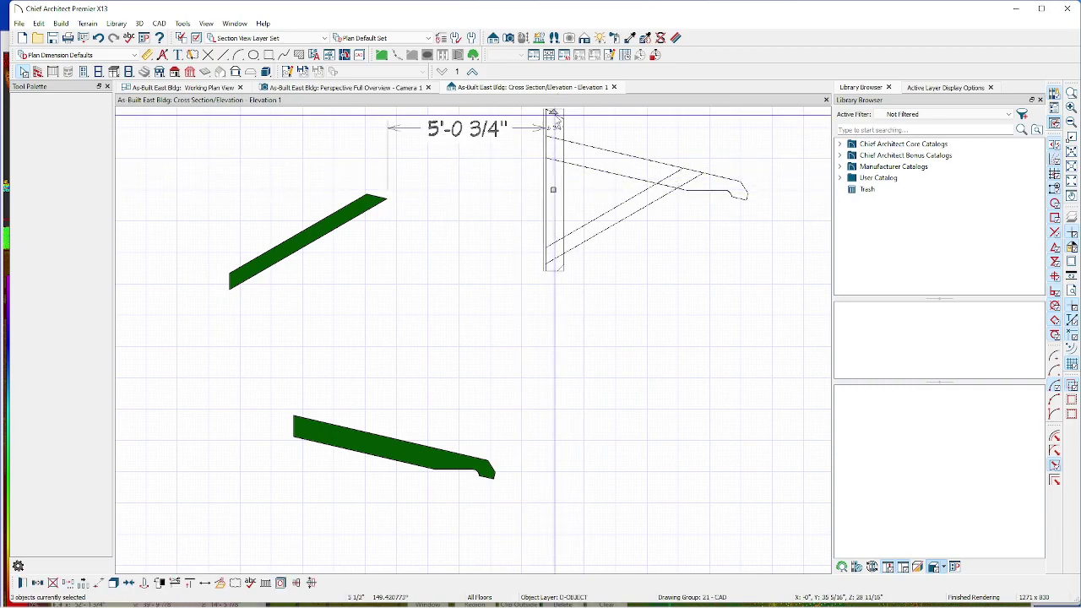
{"action": "left_click", "coordinate": [560, 270]}
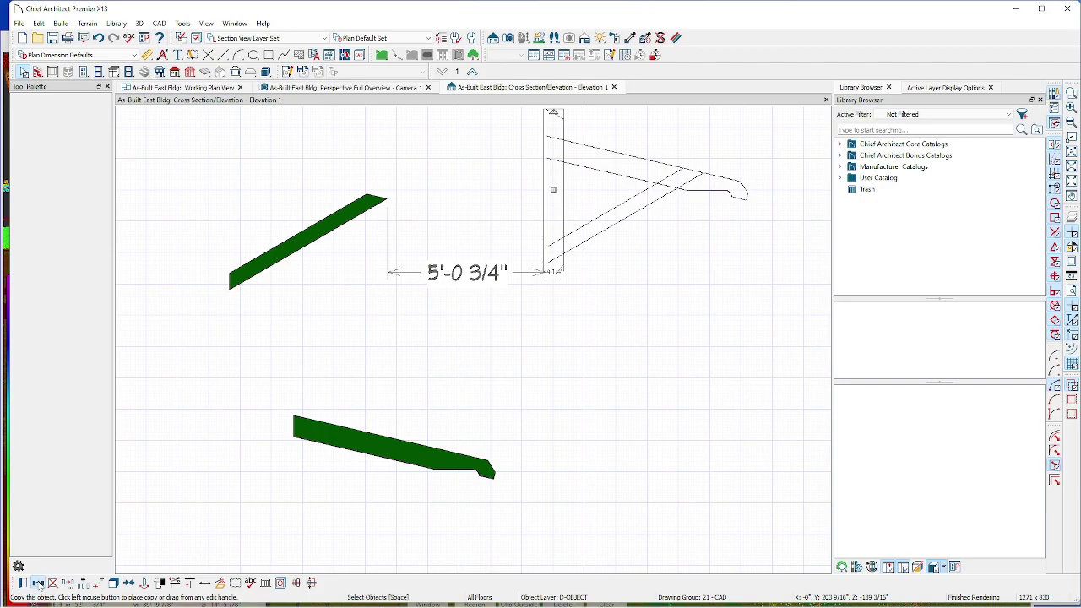
{"action": "left_click", "coordinate": [654, 424]}
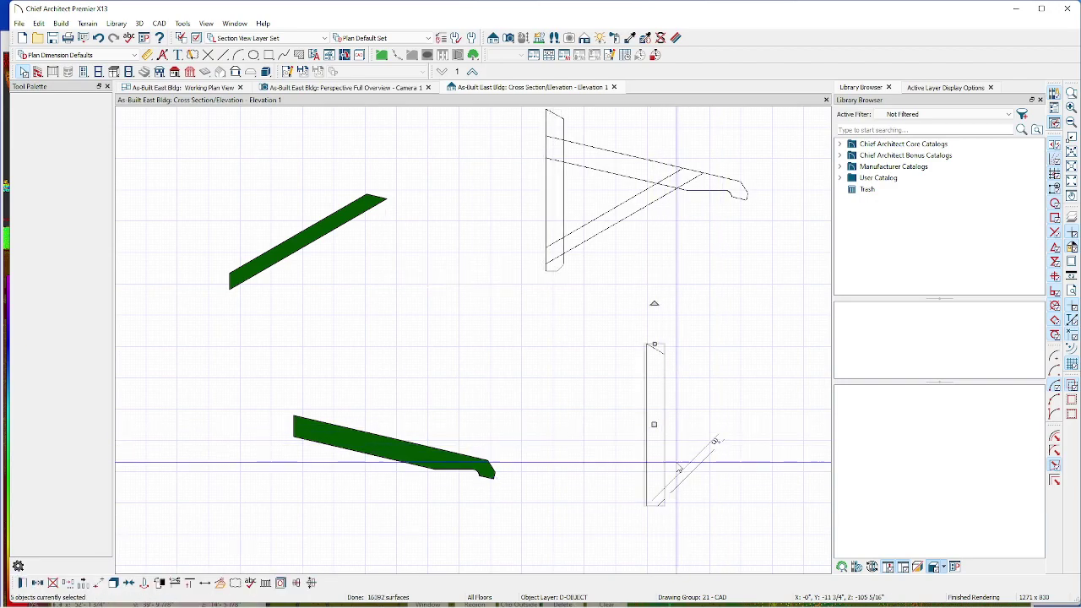
{"action": "key", "text": "Escape"}
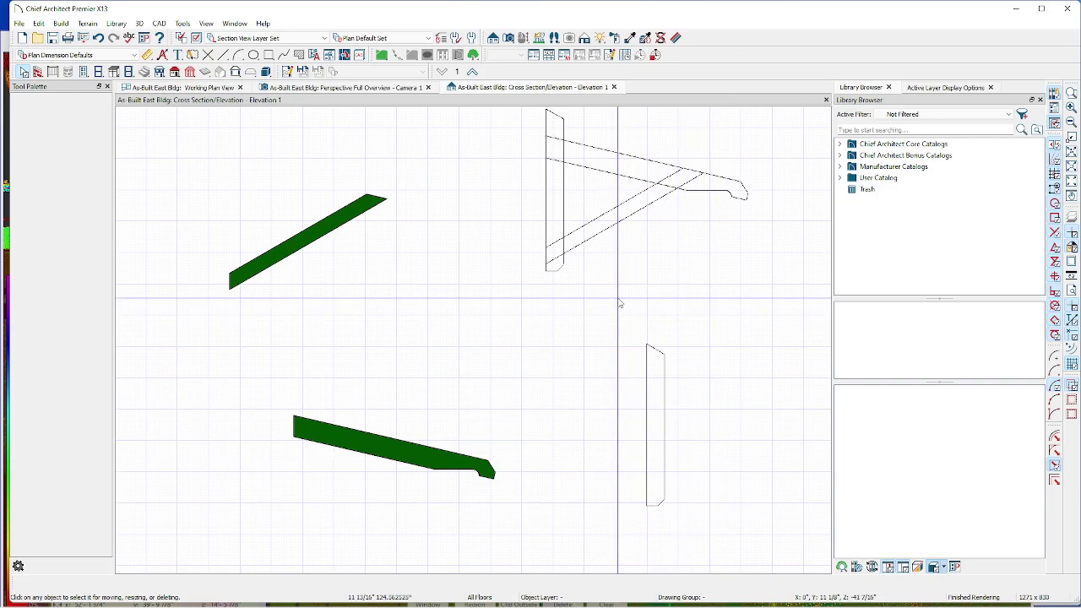
{"action": "left_click_drag", "start_coordinate": [804, 544], "coordinate": [615, 306]}
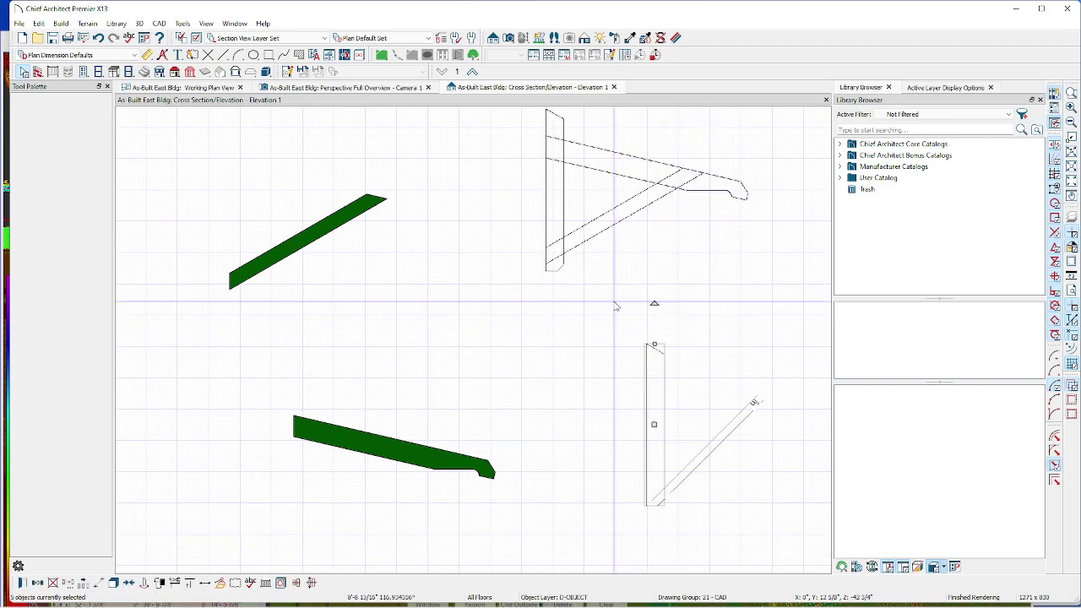
{"action": "left_click", "coordinate": [220, 583]}
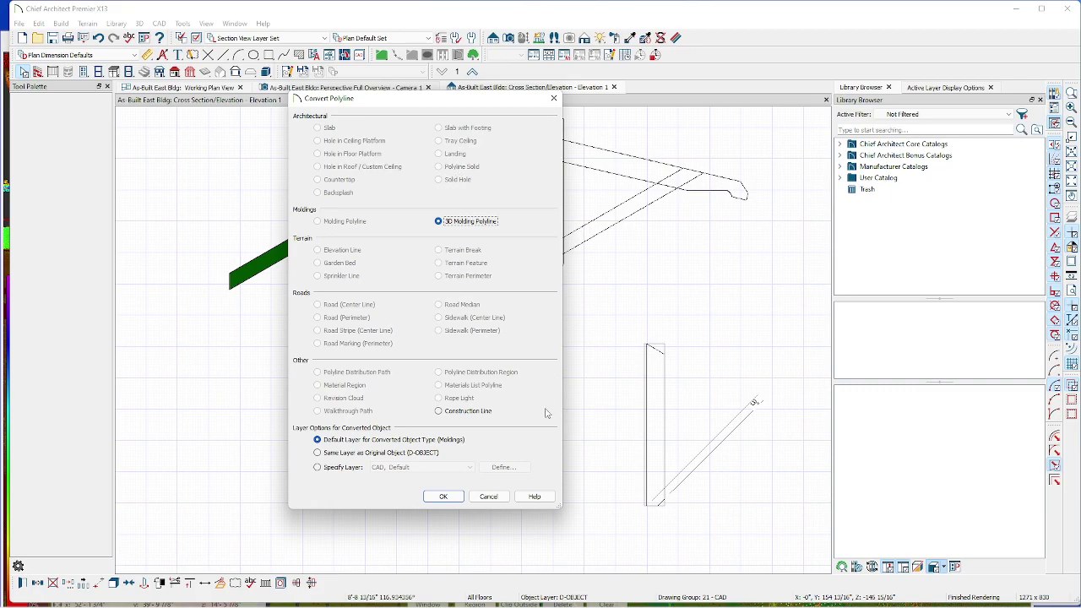
{"action": "left_click", "coordinate": [489, 496]}
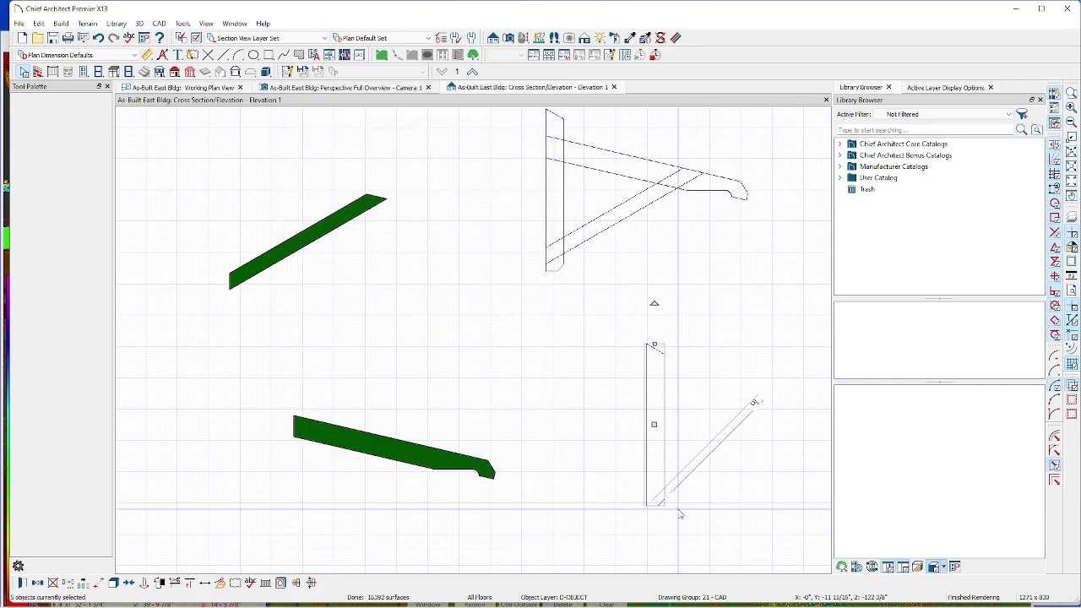
- Join the copied post's lower chamfer line to its front vertical edge
{"action": "scroll", "coordinate": [664, 513], "scroll_direction": "up", "scroll_amount": 6}
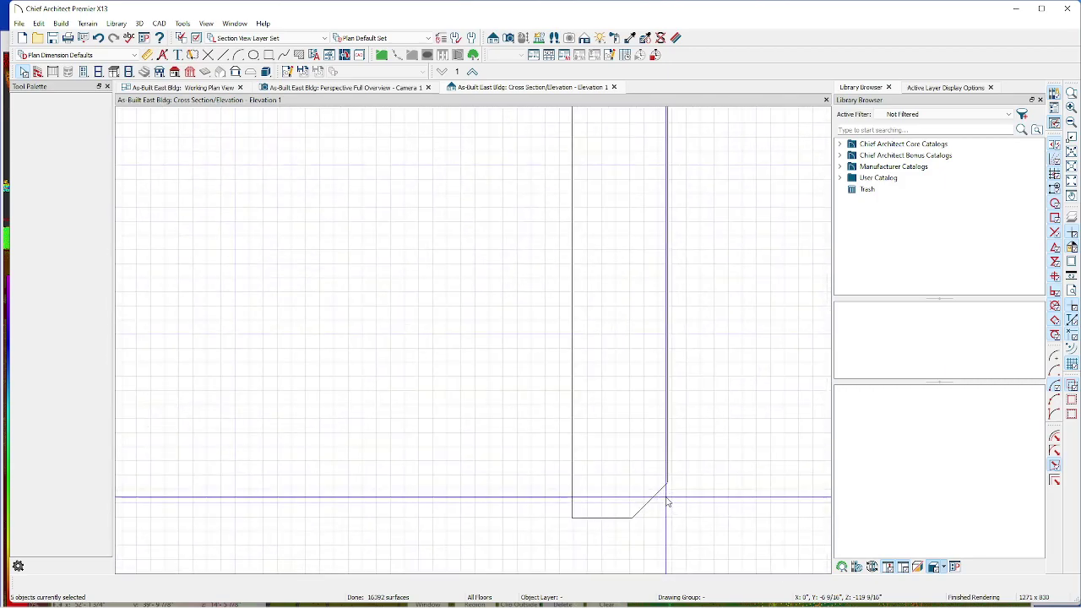
{"action": "scroll", "coordinate": [667, 498], "scroll_direction": "up", "scroll_amount": 3}
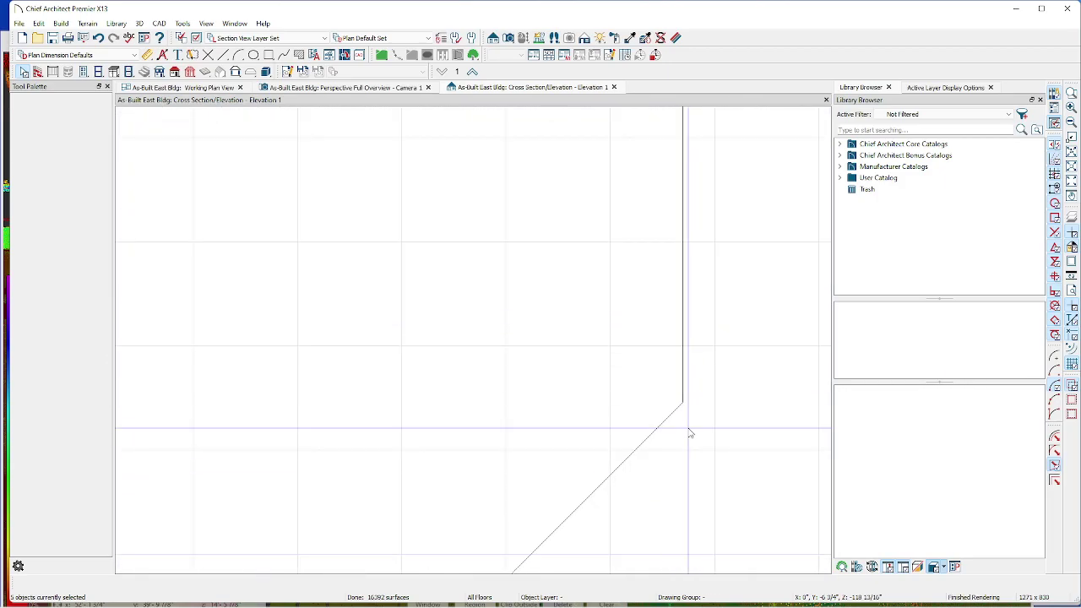
{"action": "scroll", "coordinate": [686, 373], "scroll_direction": "up", "scroll_amount": 3}
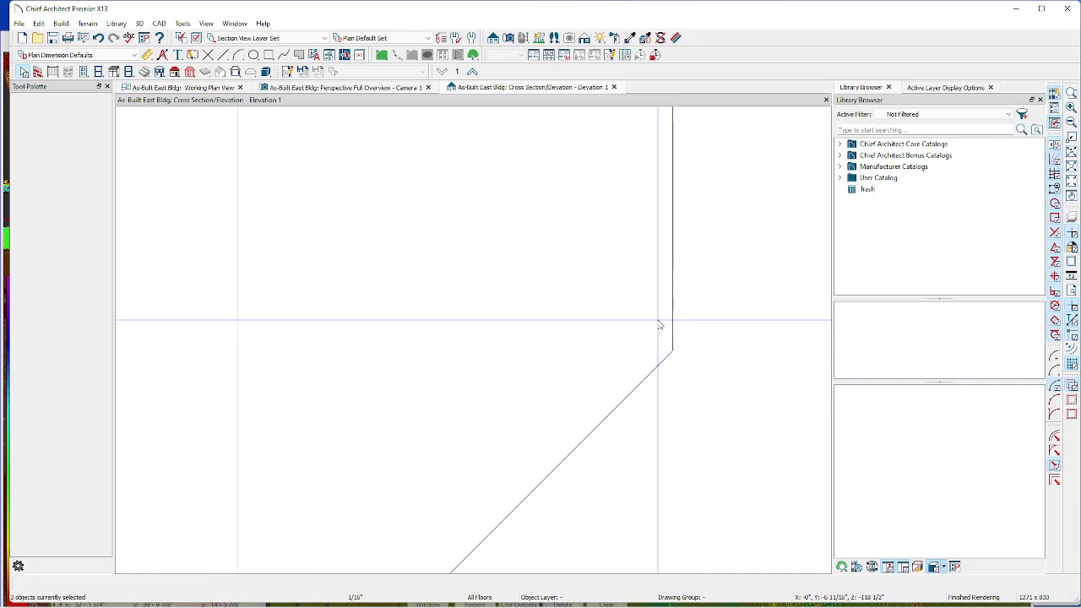
{"action": "left_click", "coordinate": [665, 358]}
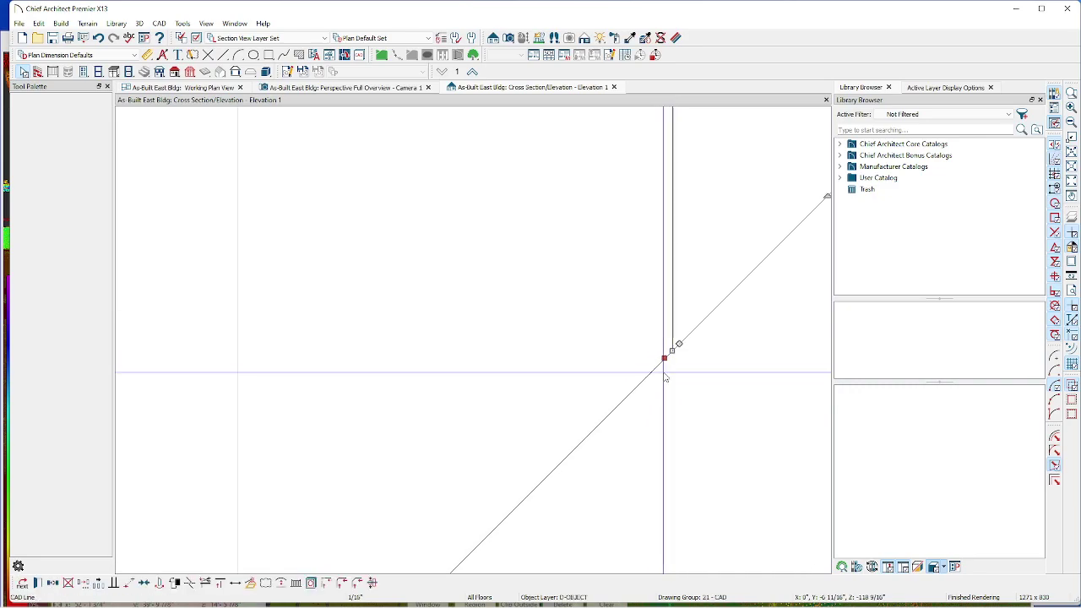
{"action": "left_click", "coordinate": [326, 583]}
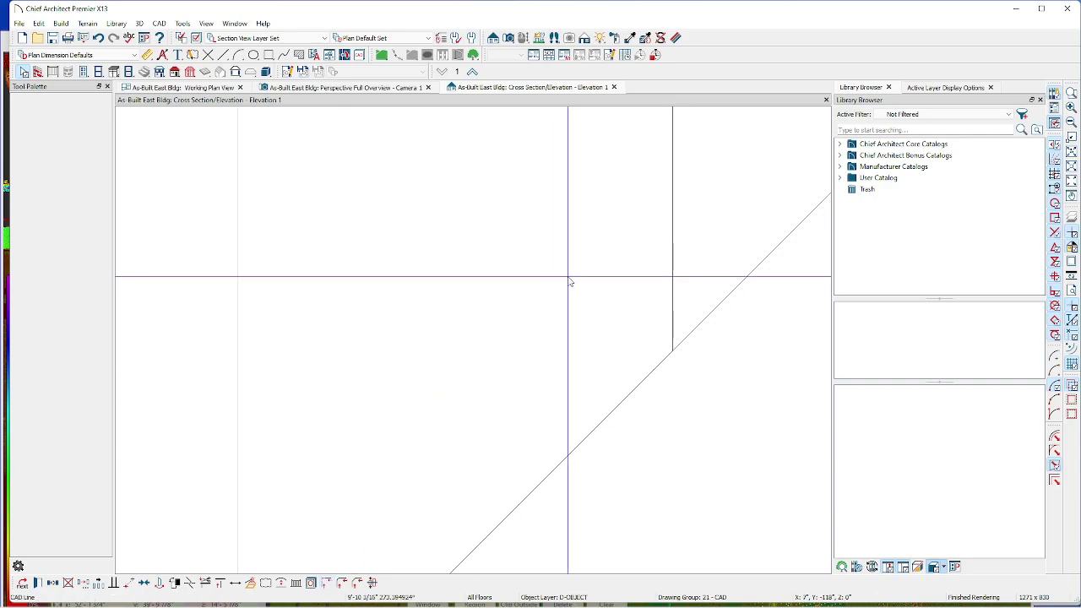
{"action": "left_click", "coordinate": [672, 277]}
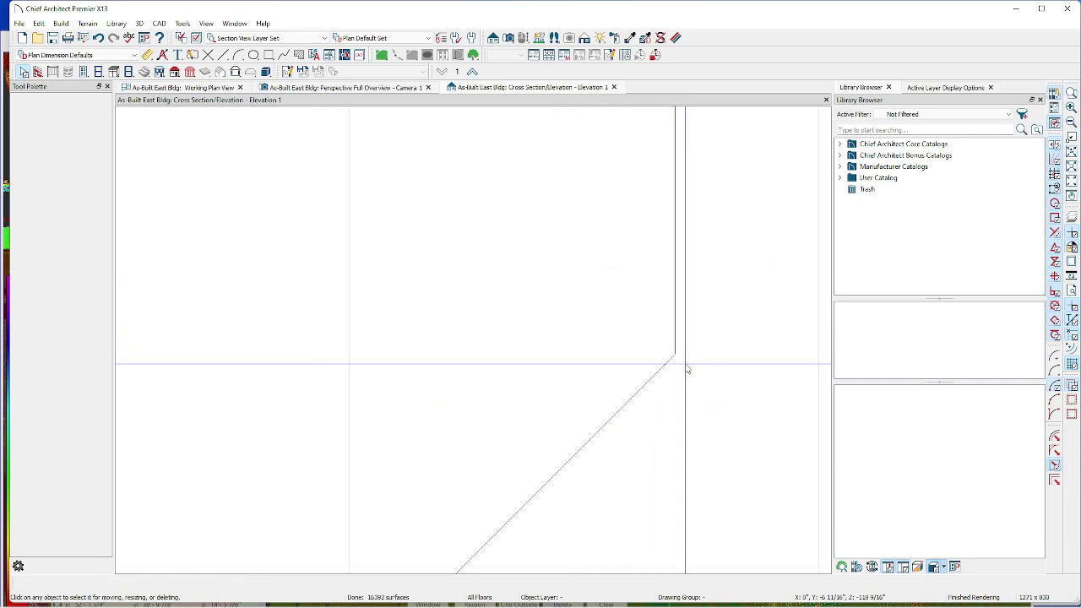
{"action": "scroll", "coordinate": [687, 369], "scroll_direction": "down", "scroll_amount": 5}
{"action": "scroll", "coordinate": [742, 515], "scroll_direction": "down", "scroll_amount": 6}
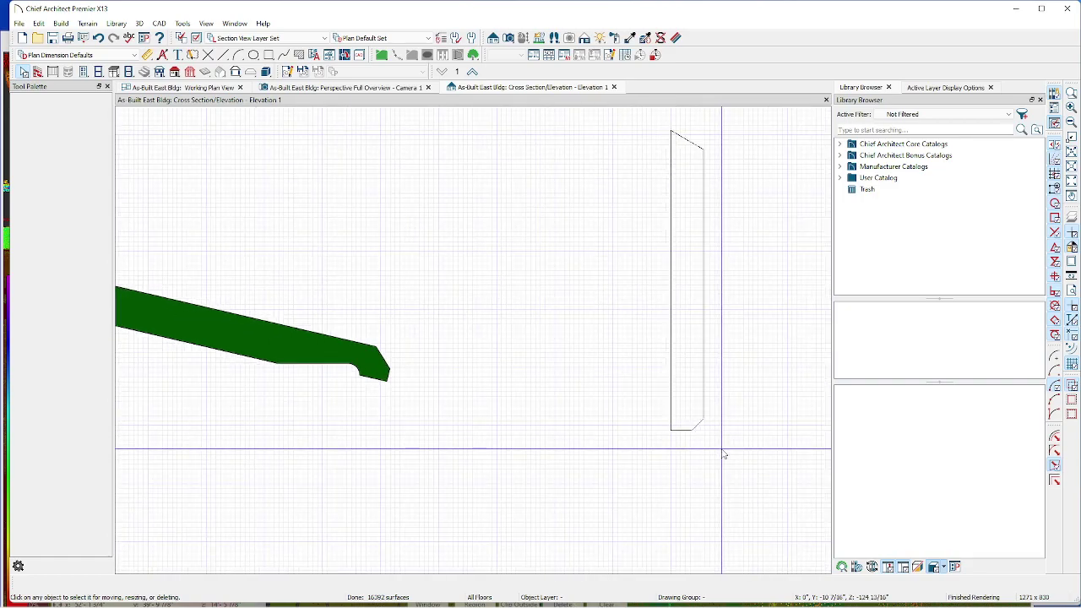
{"action": "left_click", "coordinate": [702, 354]}
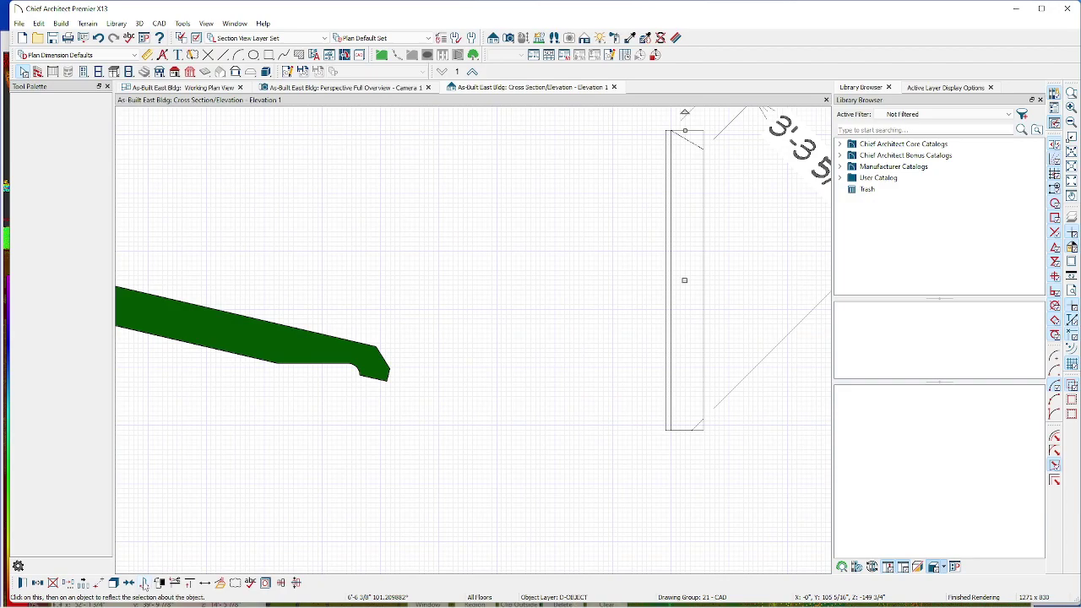
{"action": "left_click", "coordinate": [219, 583]}
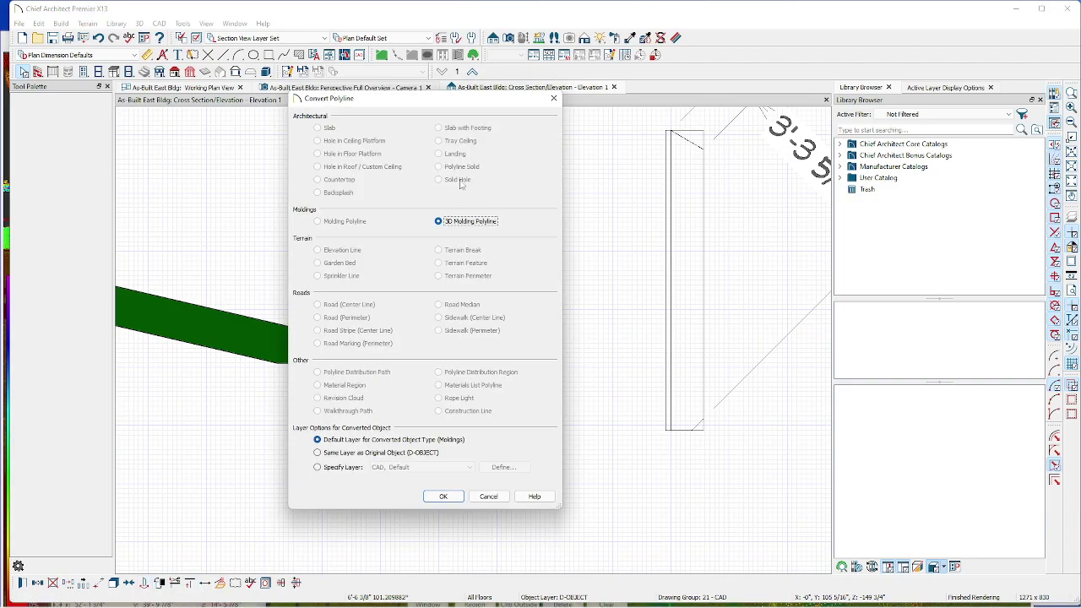
{"action": "left_click", "coordinate": [488, 494]}
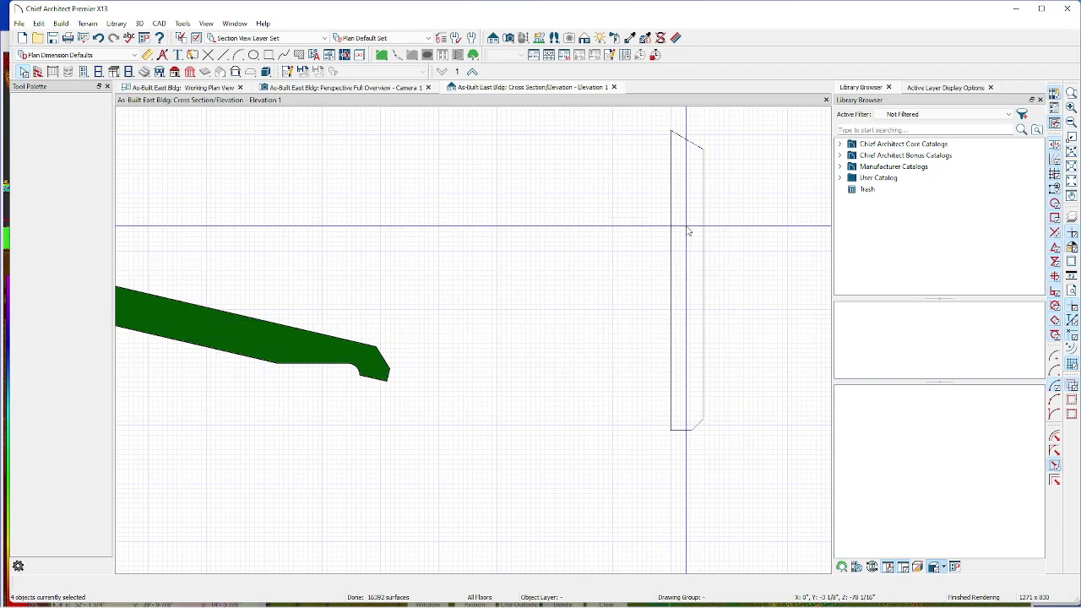
- Try to join the copied post's slanted top edge to its back vertical edge, and undo the join
{"action": "left_click", "coordinate": [687, 140]}
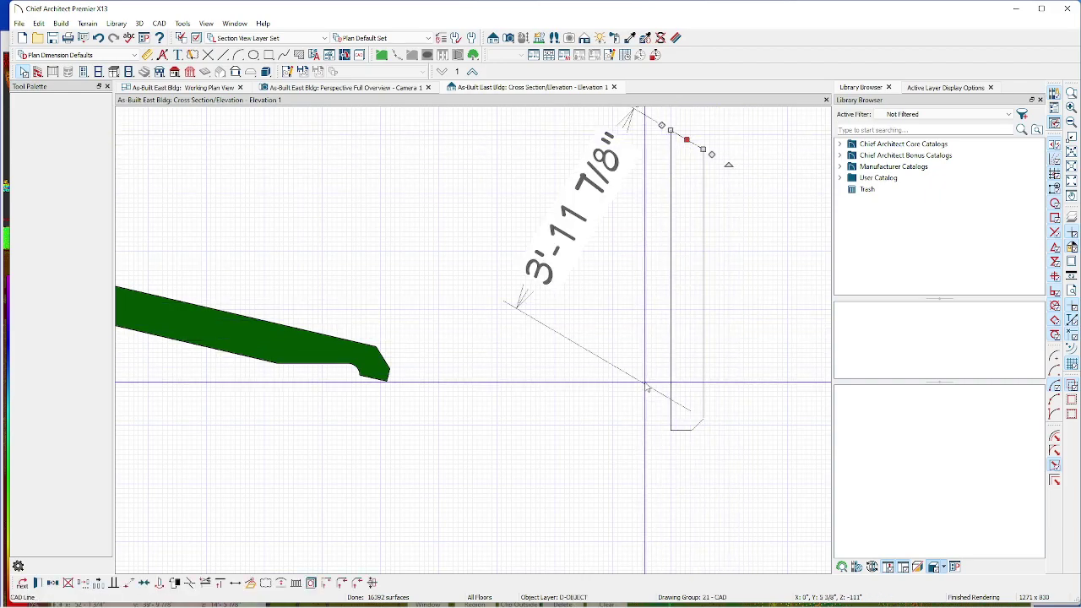
{"action": "left_click", "coordinate": [328, 584]}
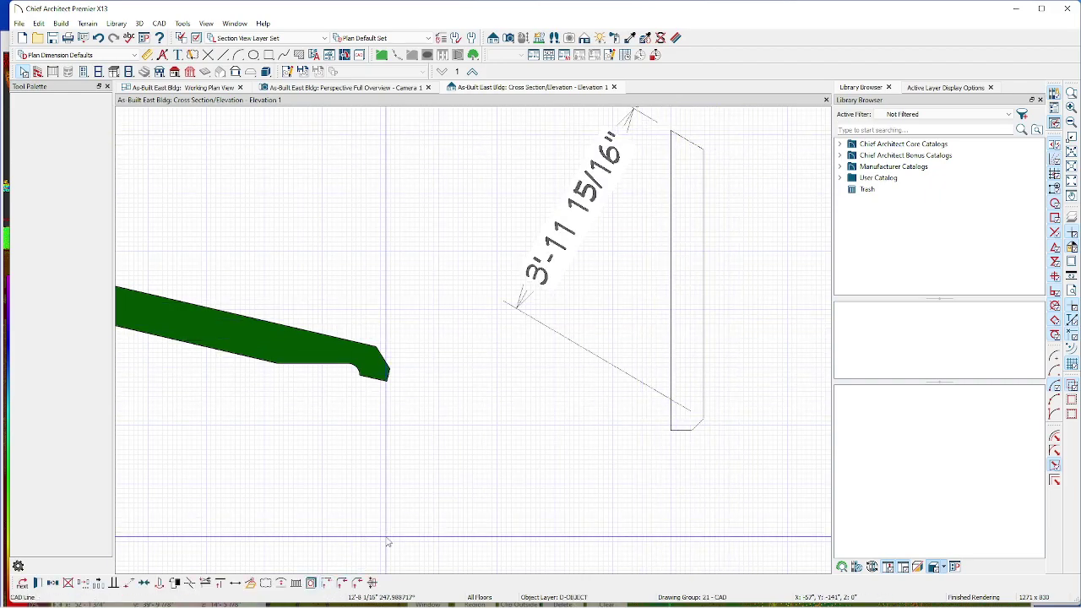
{"action": "key", "text": "ctrl+z"}
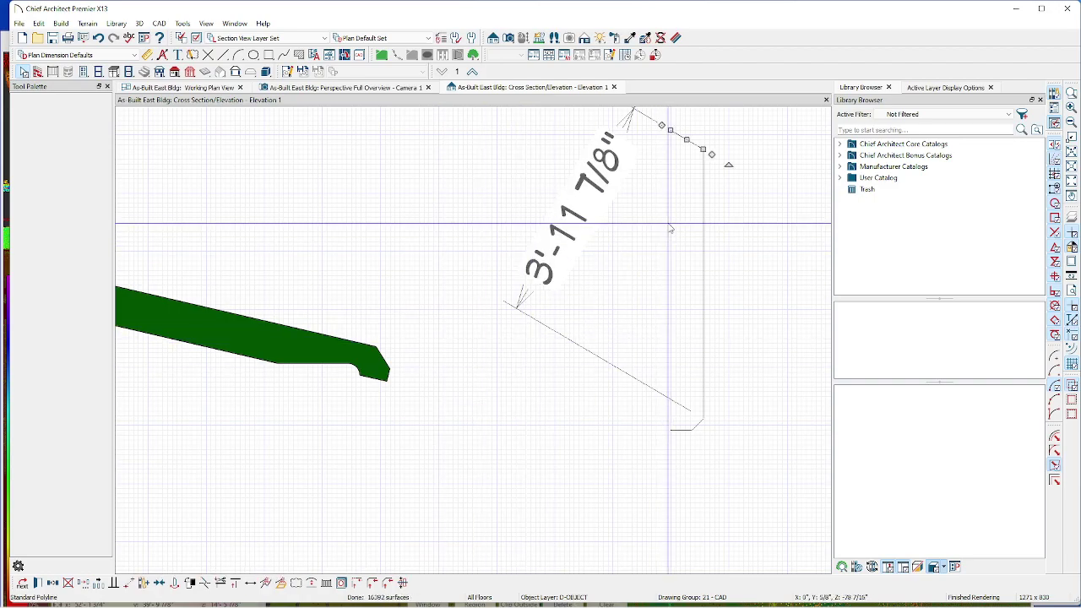
{"action": "key", "text": "Escape"}
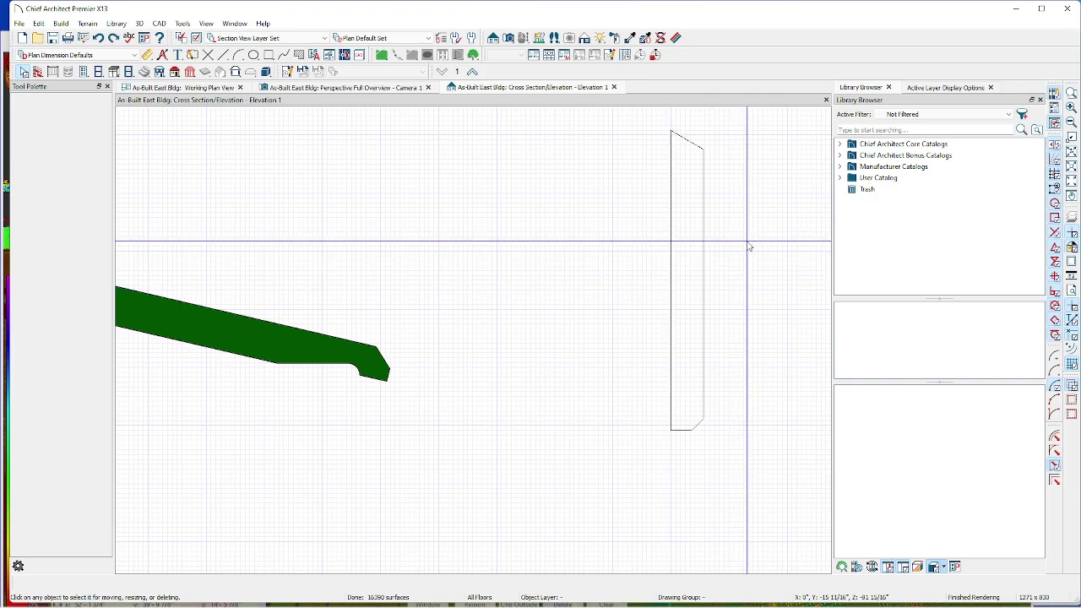
- Join the slanted top edge of the copied post to its back vertical edge
{"action": "left_click", "coordinate": [680, 135]}
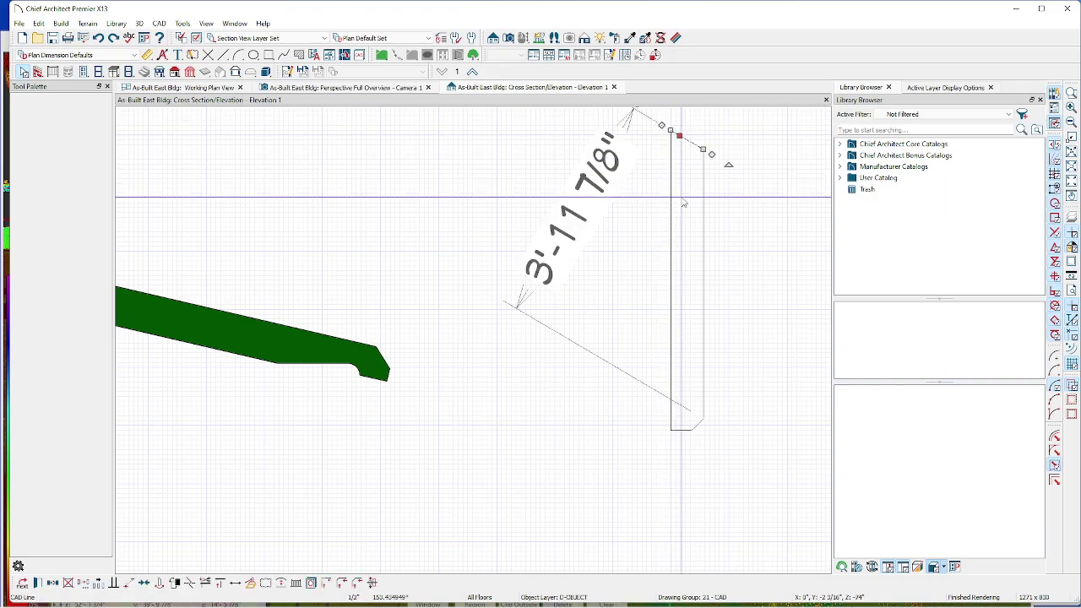
{"action": "left_click", "coordinate": [332, 582]}
{"action": "left_click", "coordinate": [673, 204]}
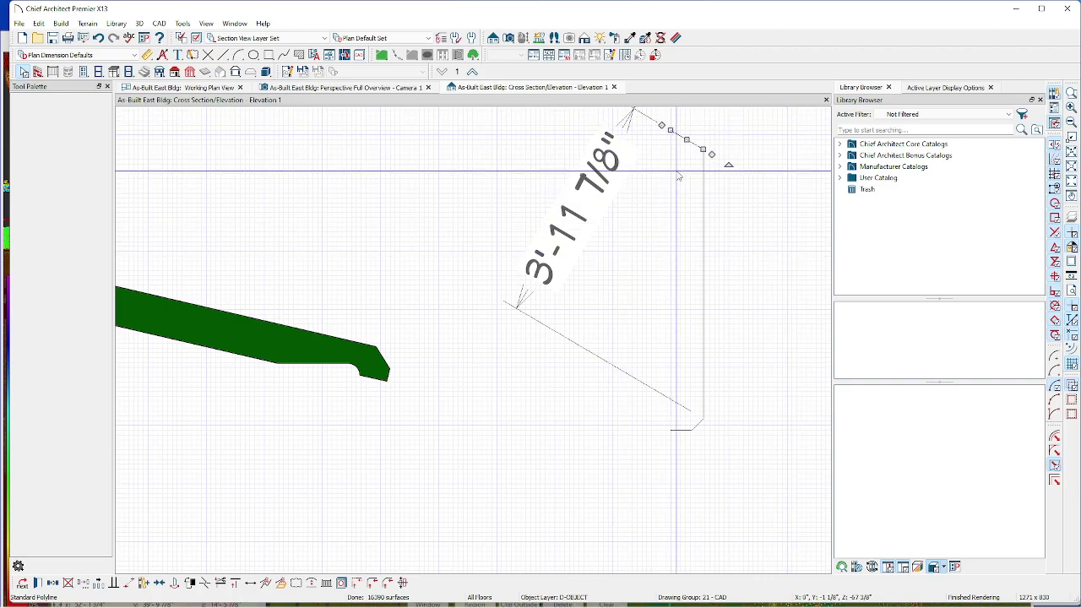
{"action": "key", "text": "Delete"}
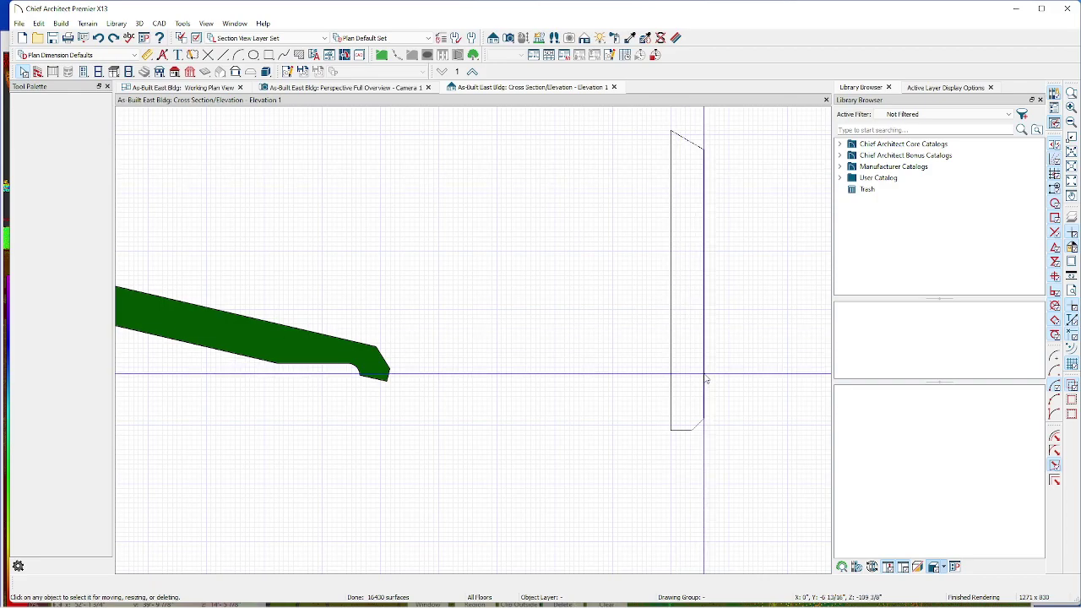
{"action": "left_click", "coordinate": [697, 422]}
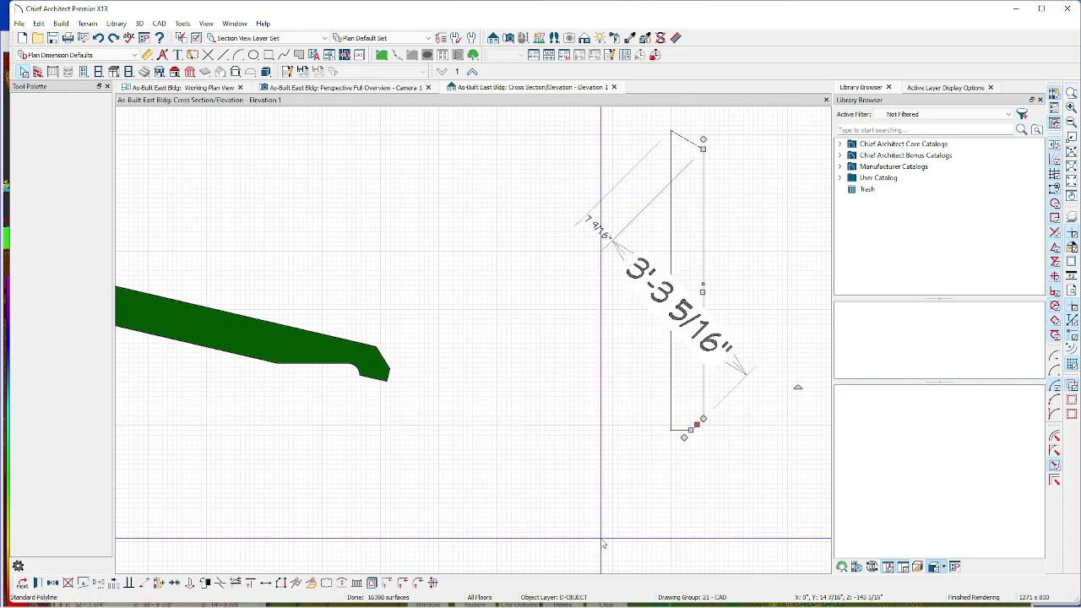
{"action": "left_click", "coordinate": [704, 369]}
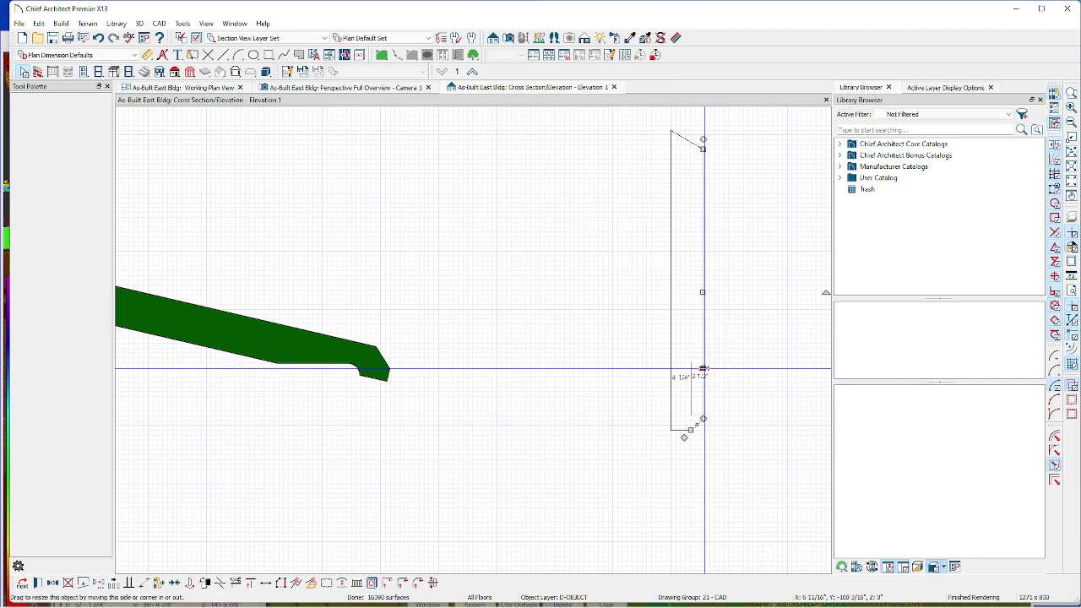
{"action": "left_click", "coordinate": [727, 436]}
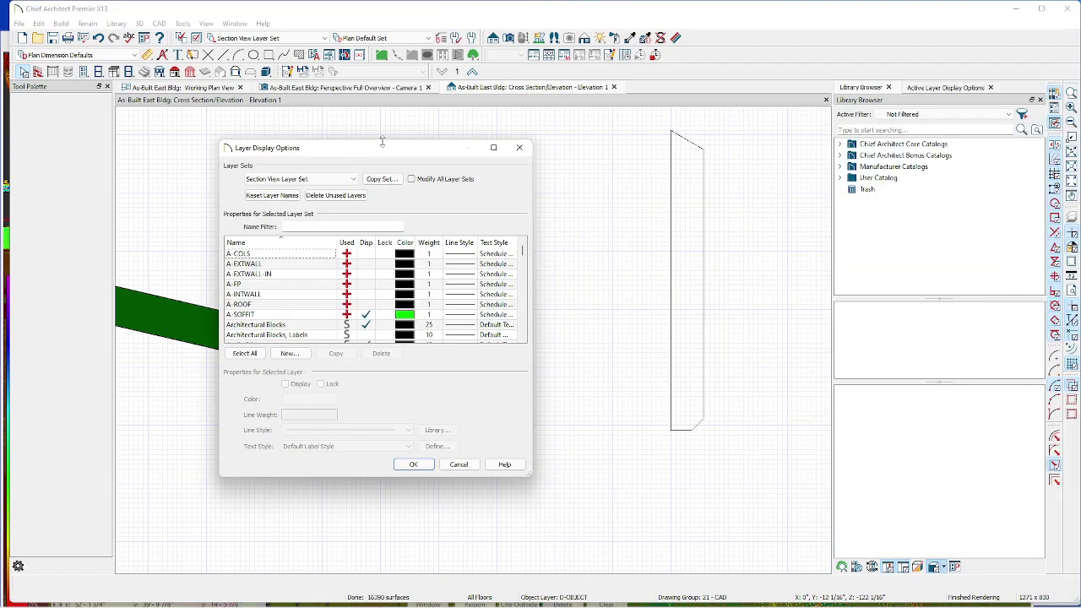
{"action": "left_click", "coordinate": [468, 465]}
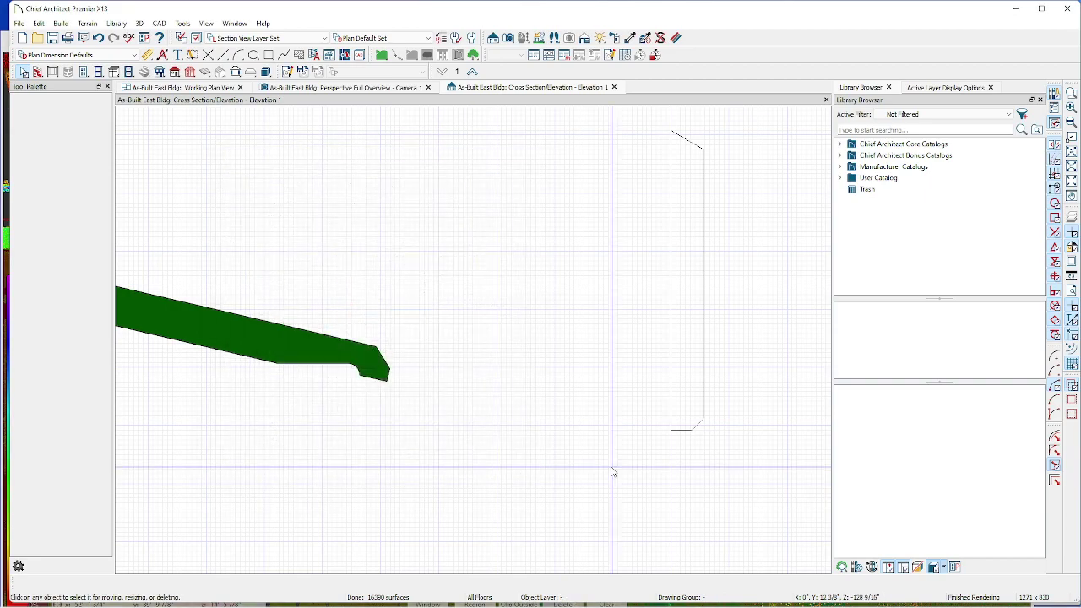
- Join the copied post's lower chamfer line to its short bottom edge
{"action": "left_click", "coordinate": [700, 429]}
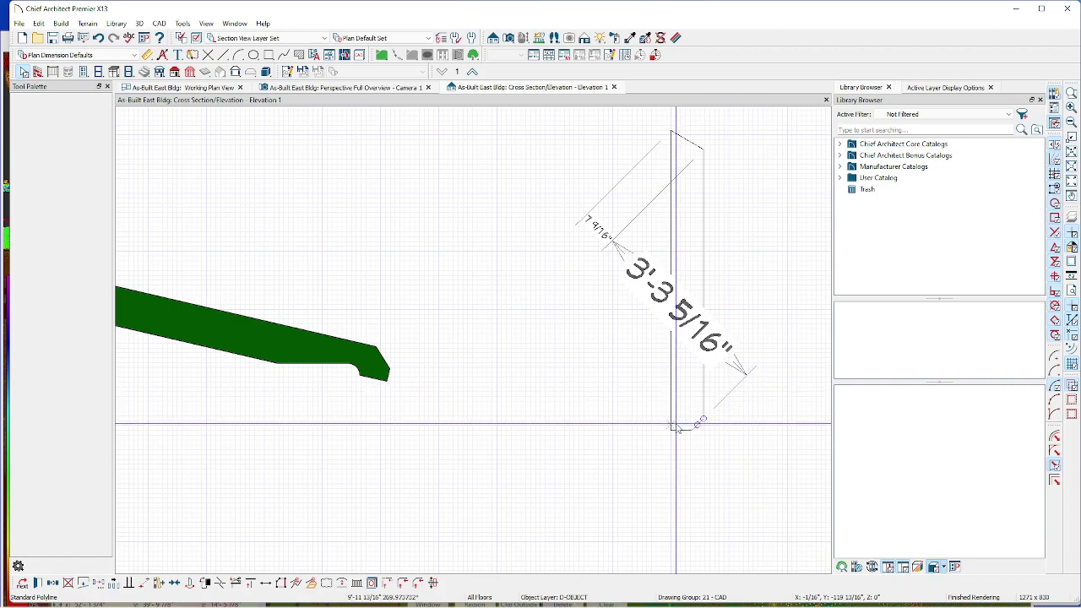
{"action": "left_click", "coordinate": [680, 430]}
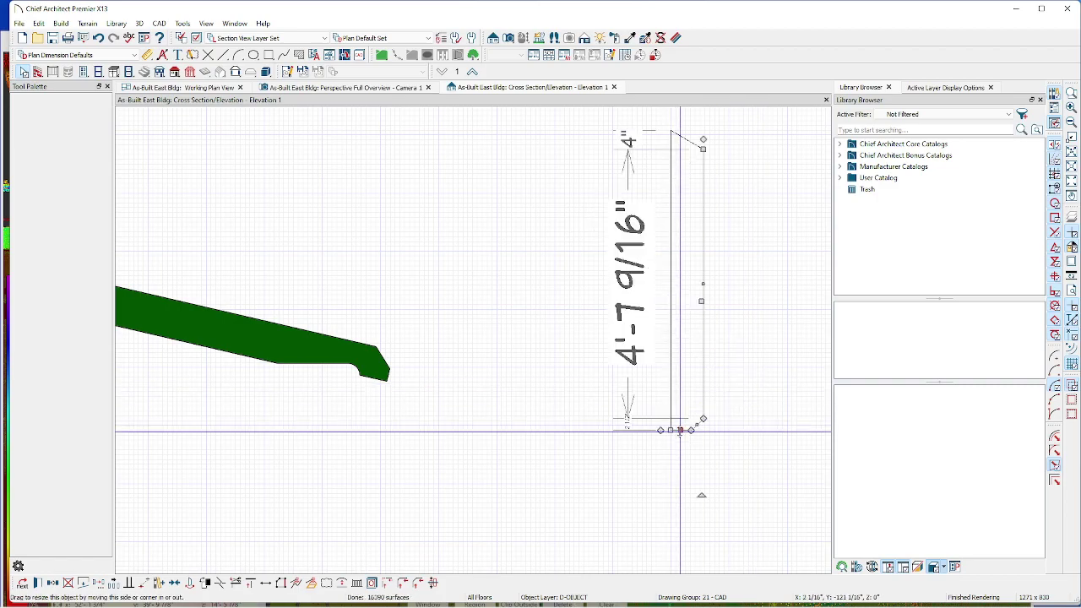
{"action": "left_click", "coordinate": [661, 492]}
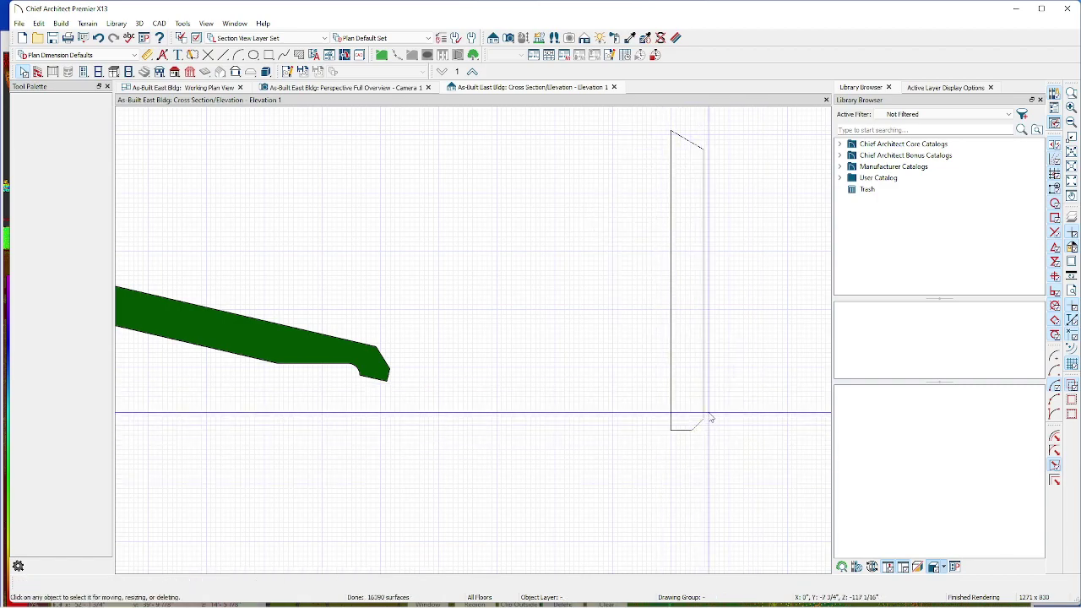
- Join the front vertical edge of the copied post to its slanted top edge
{"action": "left_click", "coordinate": [703, 398]}
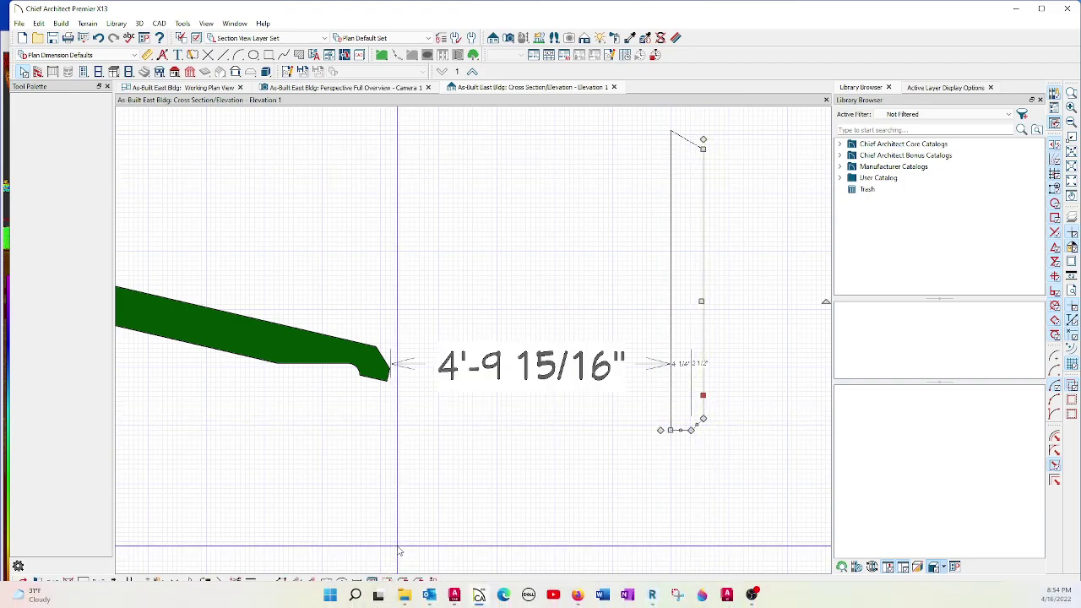
{"action": "left_click", "coordinate": [391, 581]}
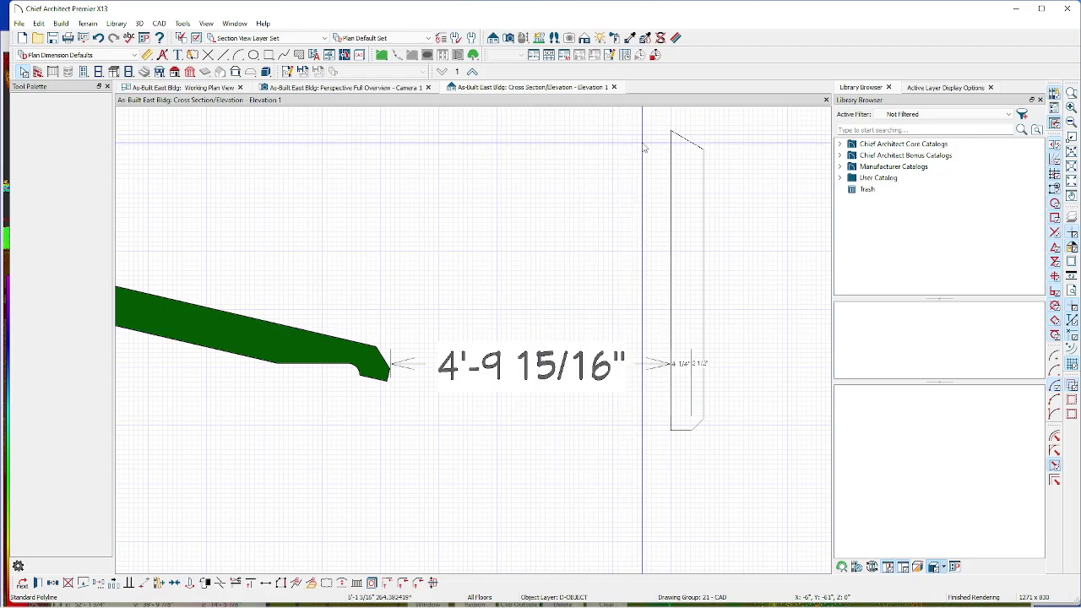
{"action": "left_click", "coordinate": [686, 139]}
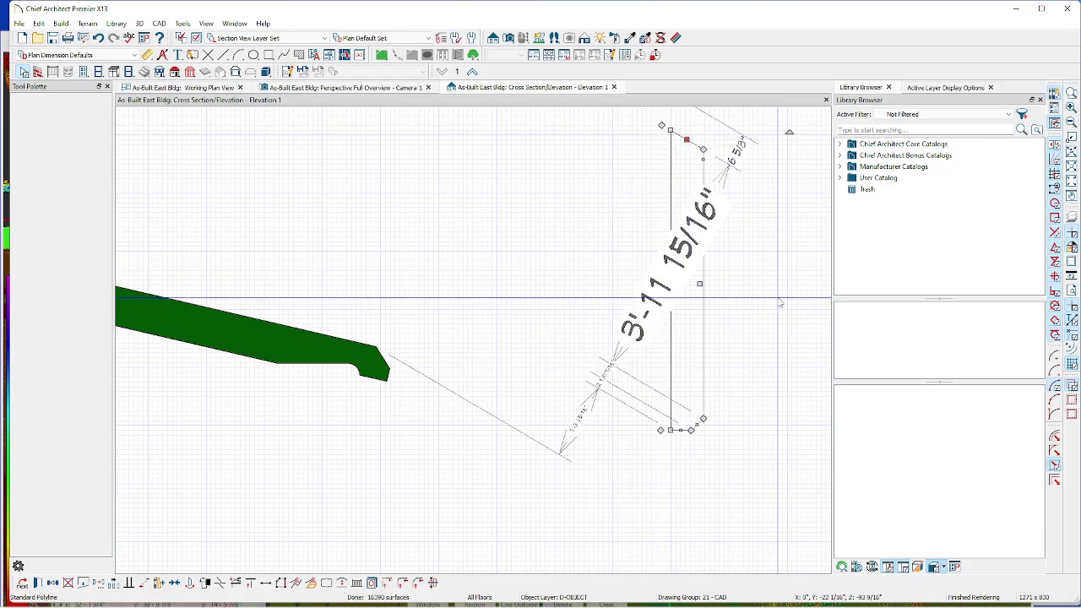
- Try to join the slanted top edge of the post outline to its back vertical edge
{"action": "key", "text": "ctrl+l"}
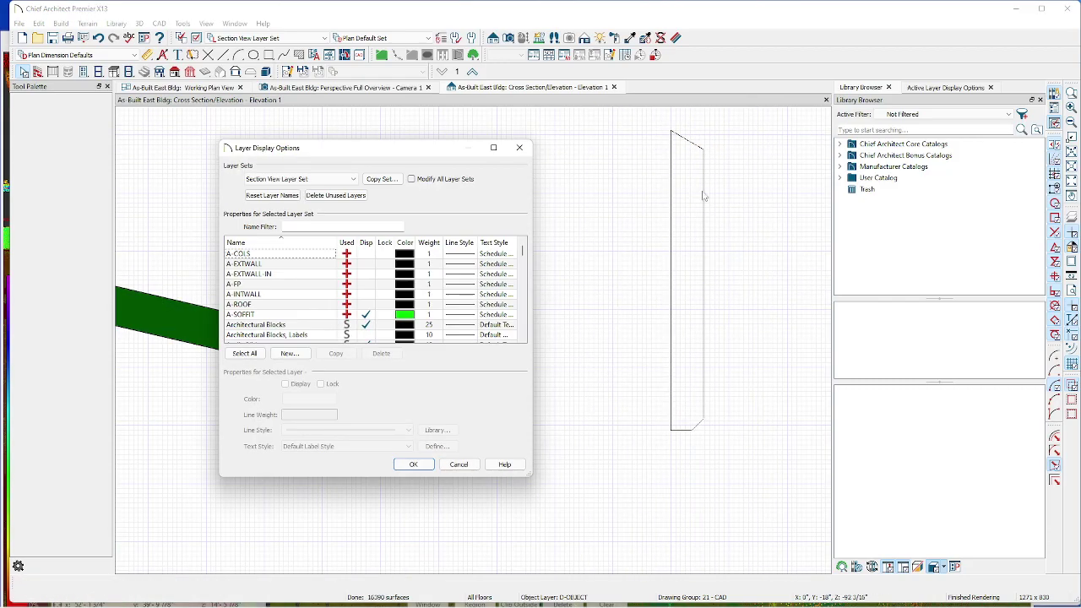
{"action": "left_click", "coordinate": [458, 464]}
{"action": "left_click", "coordinate": [701, 148]}
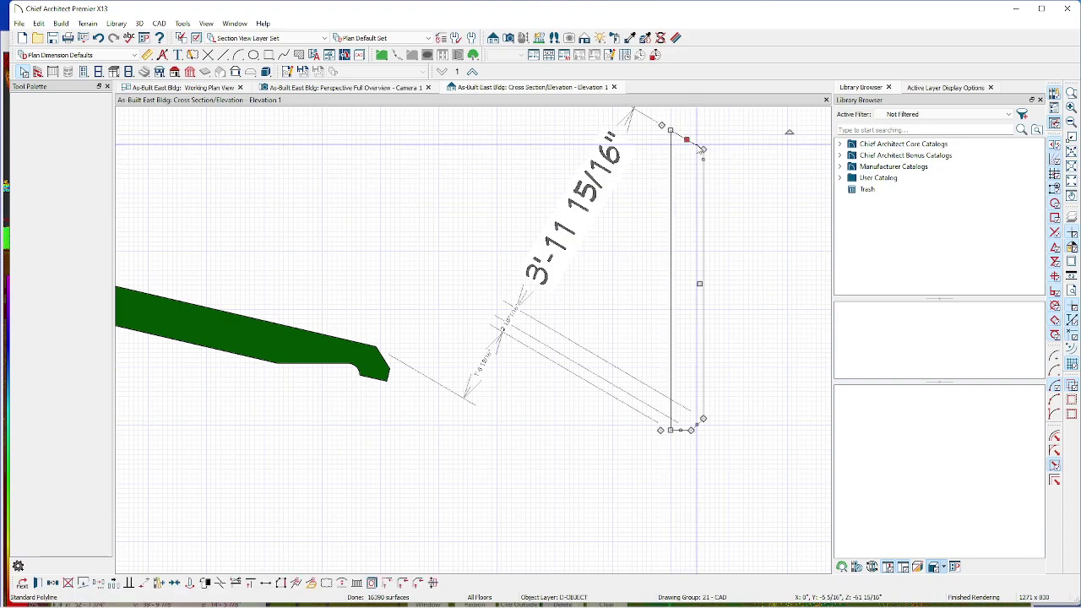
{"action": "left_click", "coordinate": [461, 512]}
{"action": "left_click", "coordinate": [671, 146]}
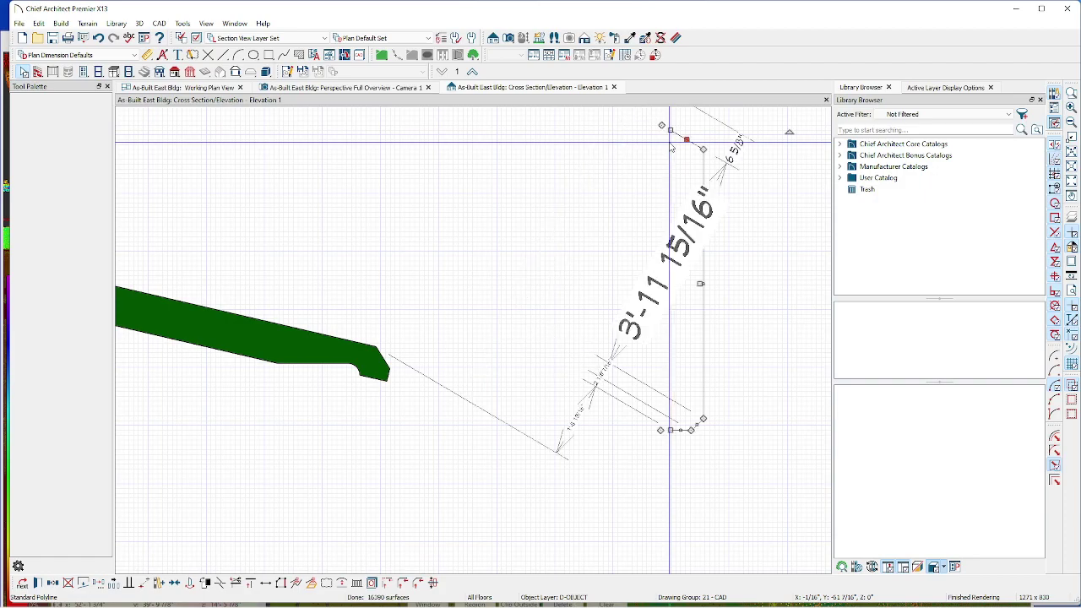
- Replace the post's back vertical edge with a new CAD line from the slanted top's upper end down to the bottom edge
{"action": "left_click", "coordinate": [413, 295]}
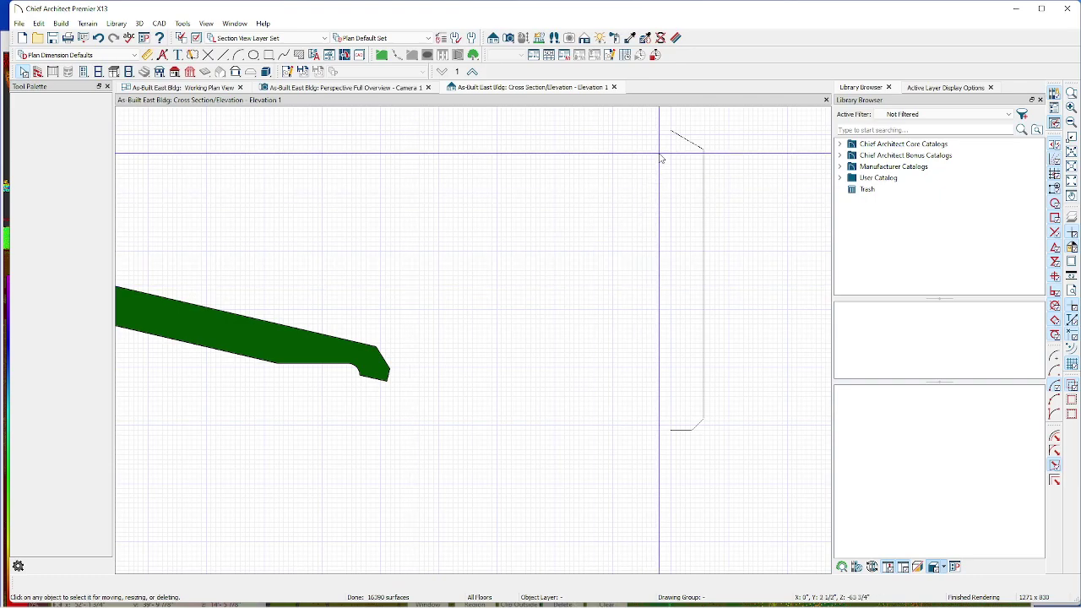
{"action": "left_click", "coordinate": [222, 54]}
{"action": "left_click_drag", "start_coordinate": [670, 130], "coordinate": [670, 430]}
{"action": "key", "text": "space"}
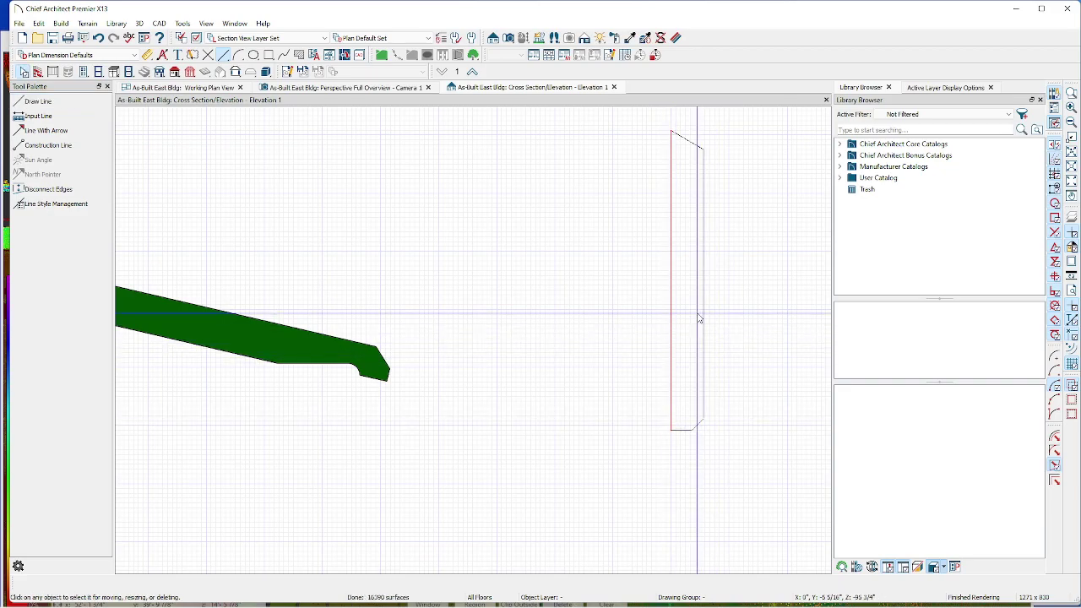
- Show the Active Layer Display Options for the joined post outline and close the Library Browser and Project Browser
{"action": "left_click", "coordinate": [704, 268]}
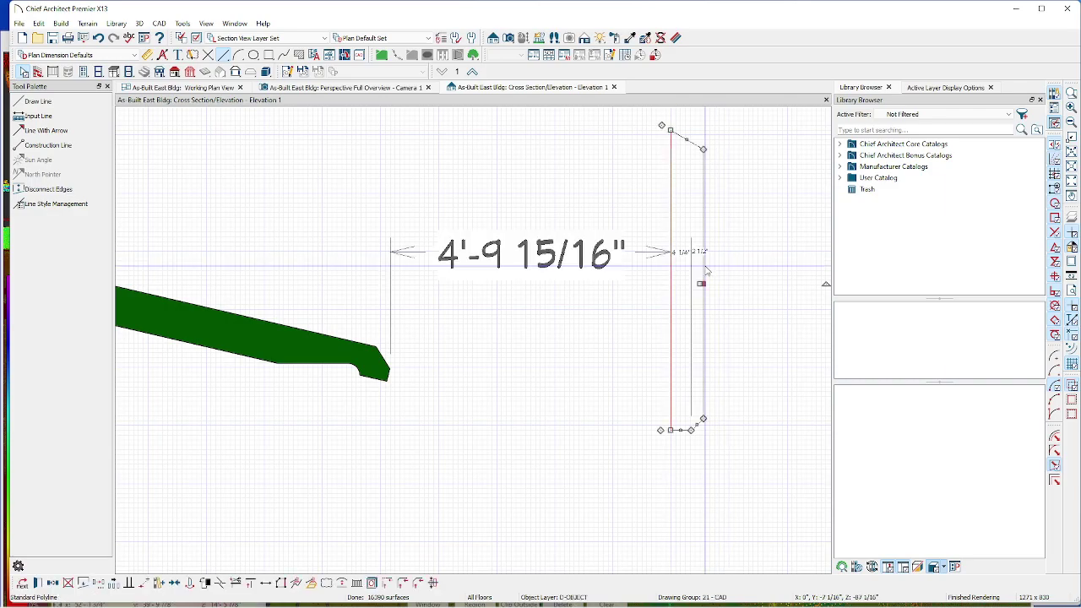
{"action": "left_click", "coordinate": [954, 87]}
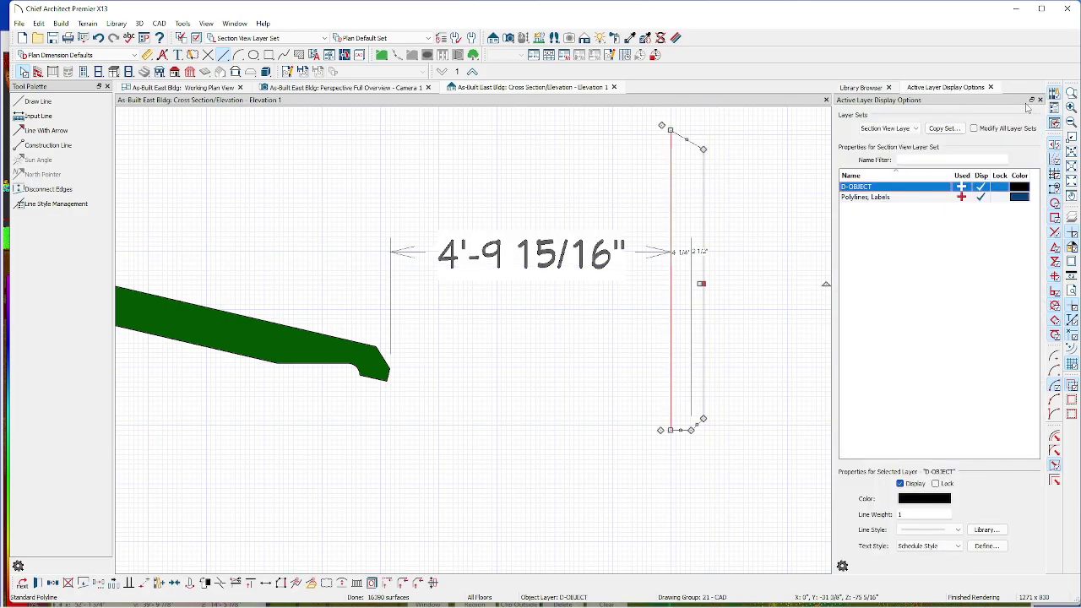
{"action": "left_click", "coordinate": [1054, 121]}
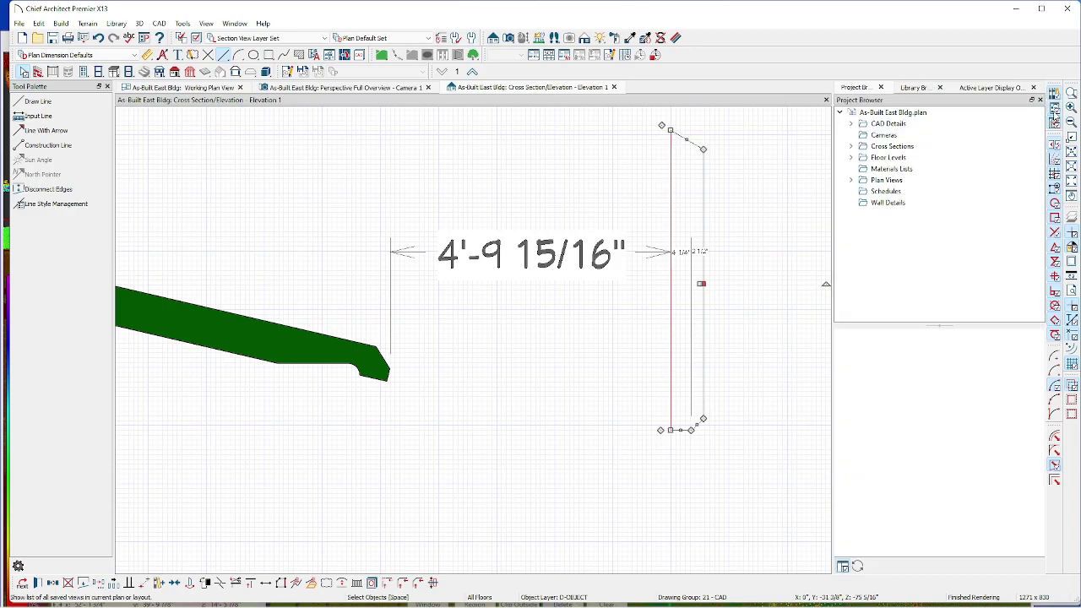
{"action": "left_click", "coordinate": [1053, 95]}
{"action": "left_click", "coordinate": [1054, 108]}
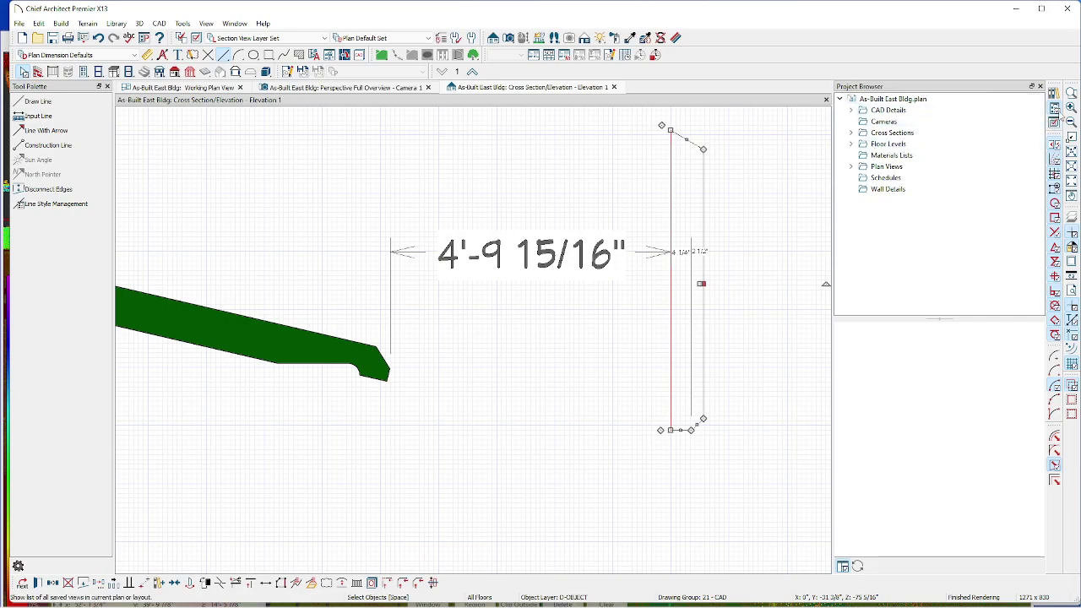
{"action": "left_click", "coordinate": [1054, 122]}
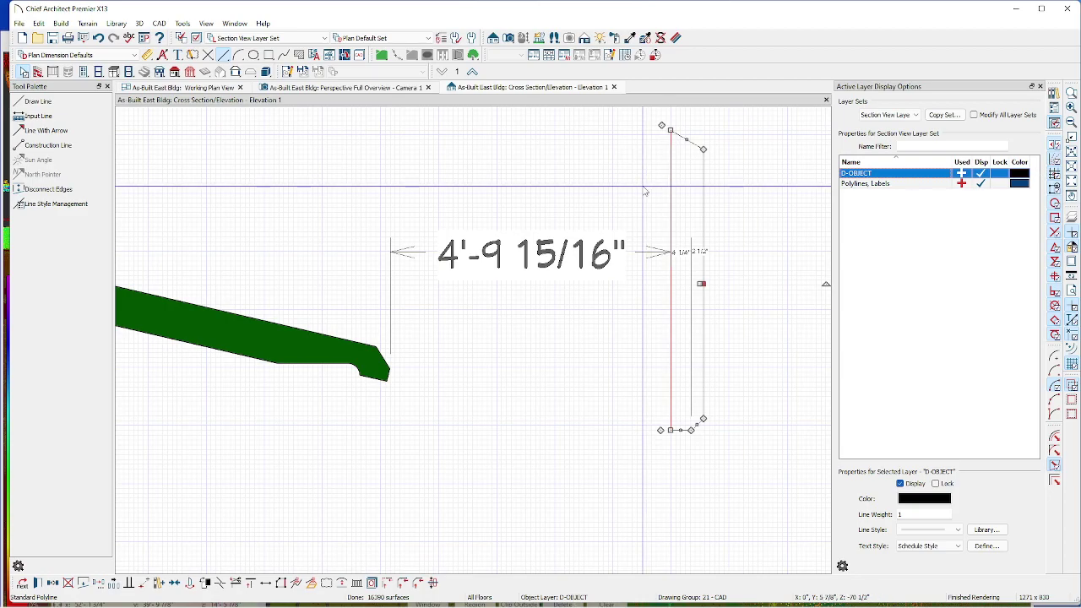
- Check which layers the new back line and the joined post outline are on
{"action": "left_click", "coordinate": [674, 215]}
{"action": "left_click", "coordinate": [670, 201]}
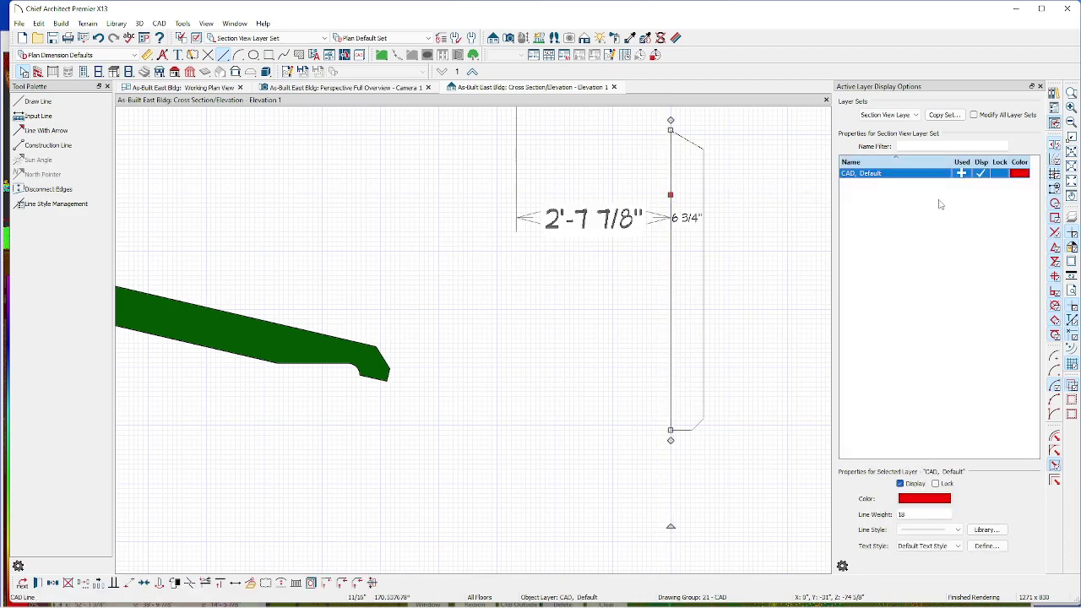
{"action": "key", "text": "Escape"}
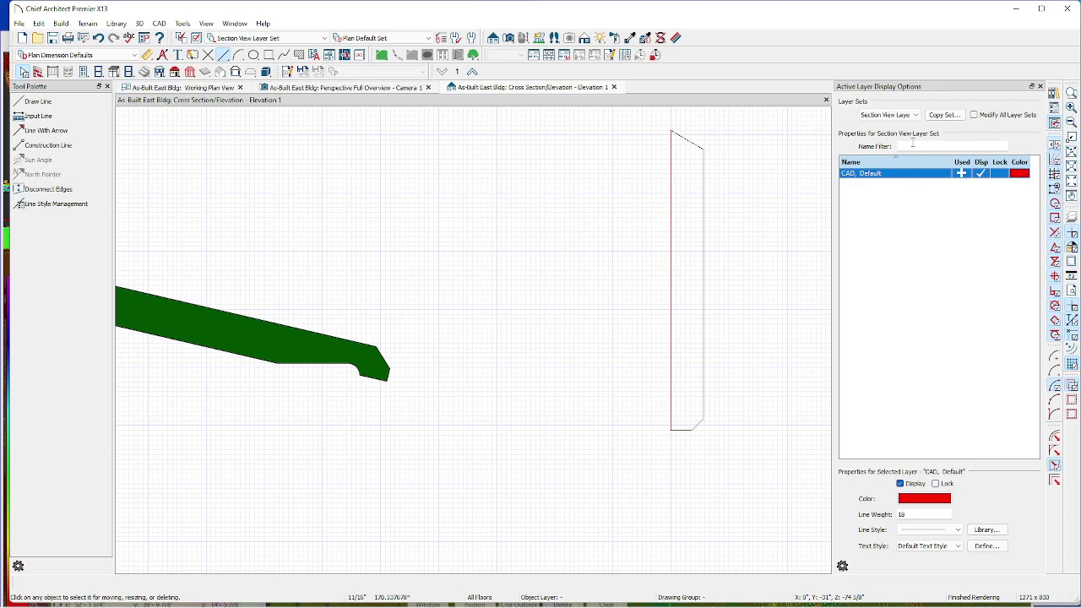
{"action": "left_click", "coordinate": [692, 145]}
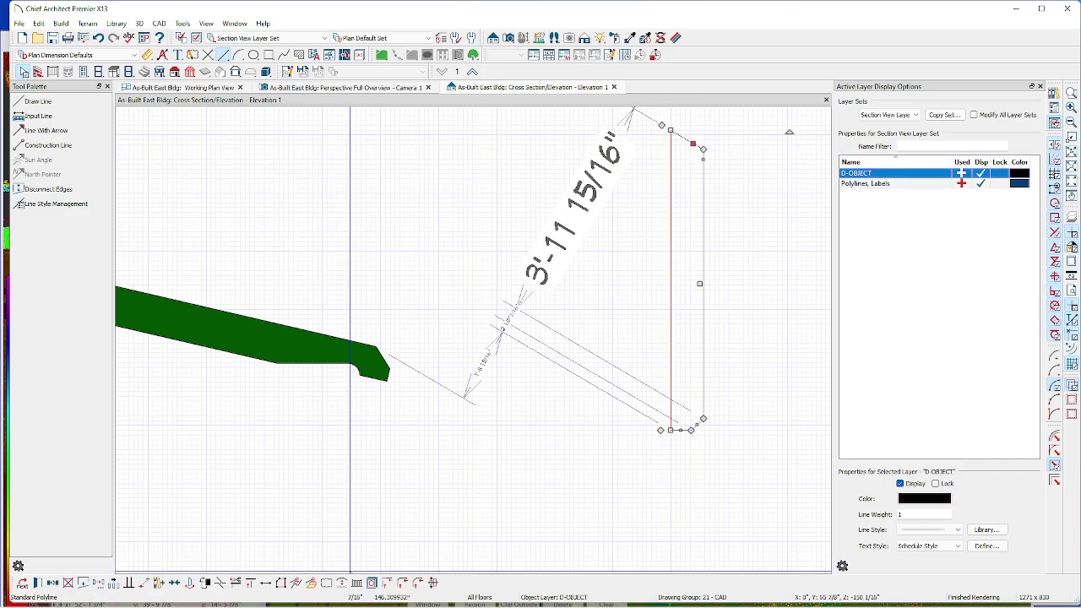
- Delete the red vertical line that closes the open side of the tall outline beside the green brace
{"action": "left_click", "coordinate": [390, 584]}
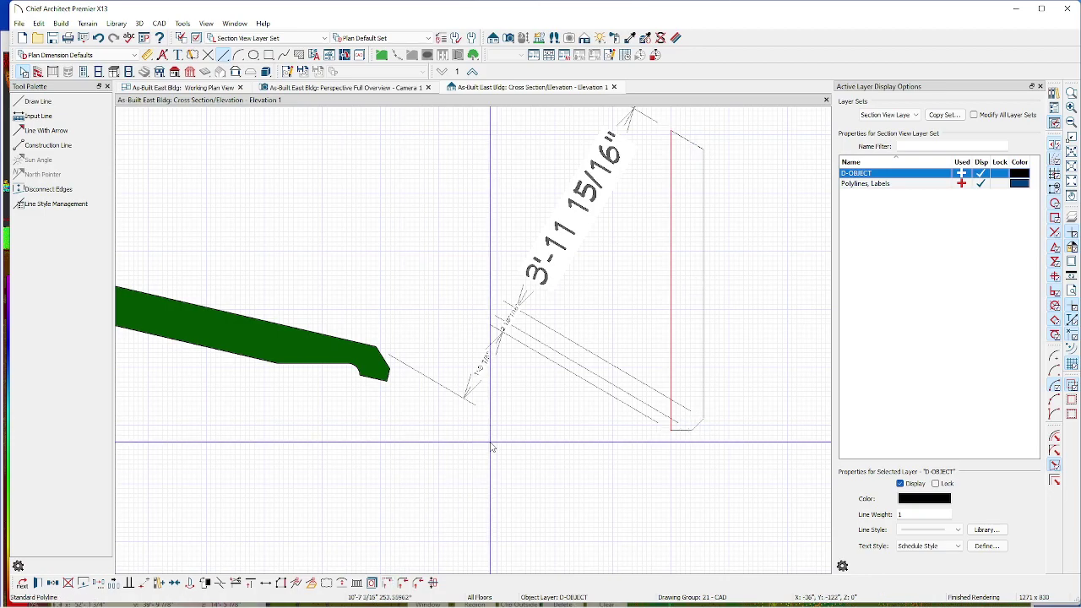
{"action": "left_click", "coordinate": [669, 250]}
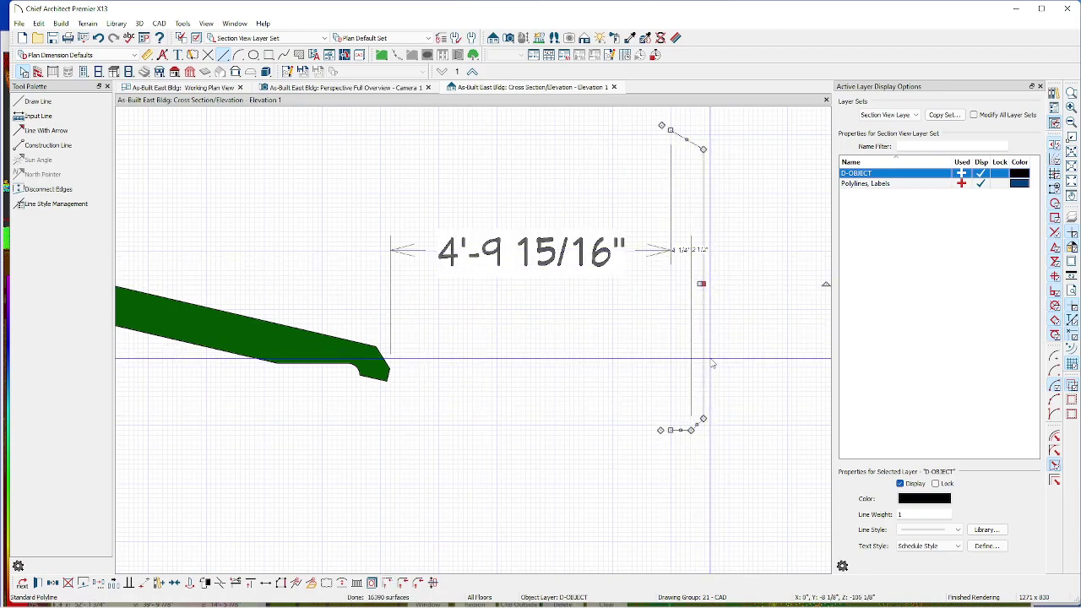
{"action": "left_click", "coordinate": [716, 368]}
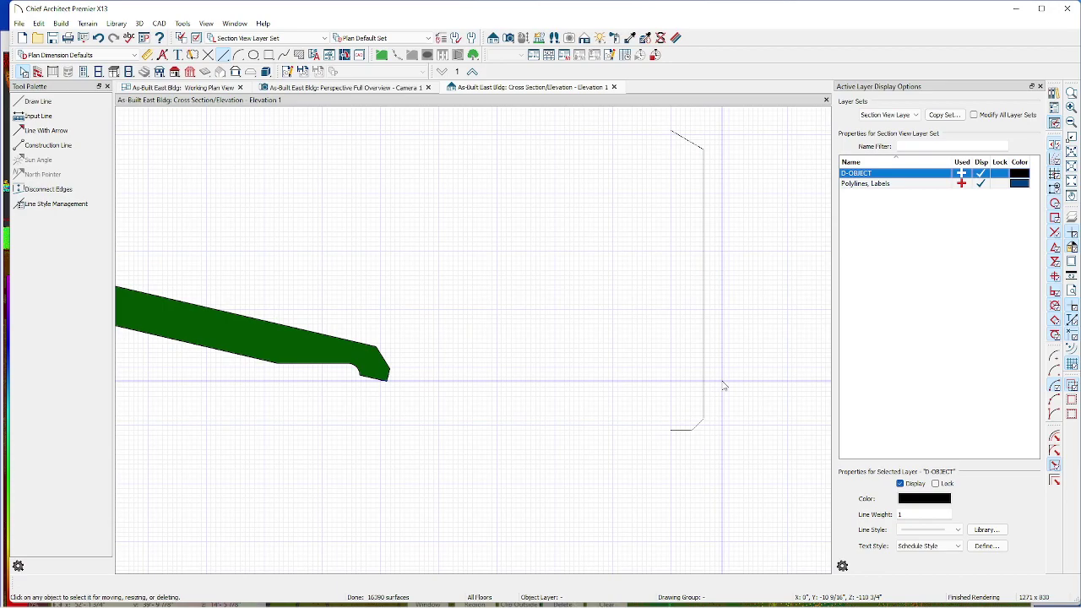
- Examine the lower chamfered corner of the tall outline for a gap between its vertical and diagonal edges
{"action": "scroll", "coordinate": [716, 405], "scroll_direction": "up", "scroll_amount": 3}
{"action": "scroll", "coordinate": [707, 420], "scroll_direction": "up", "scroll_amount": 3}
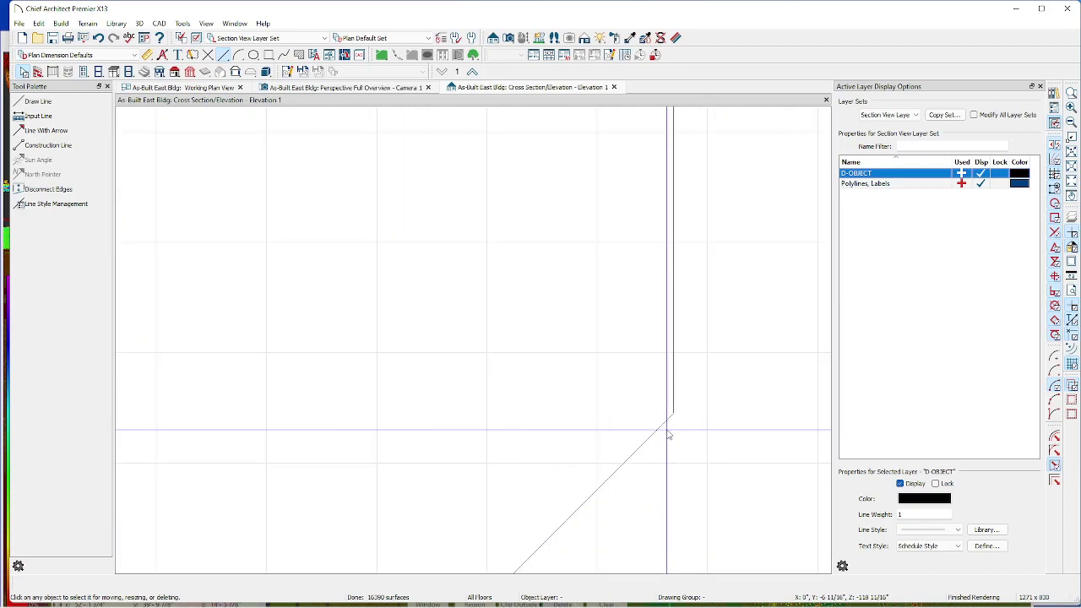
{"action": "scroll", "coordinate": [678, 417], "scroll_direction": "up", "scroll_amount": 3}
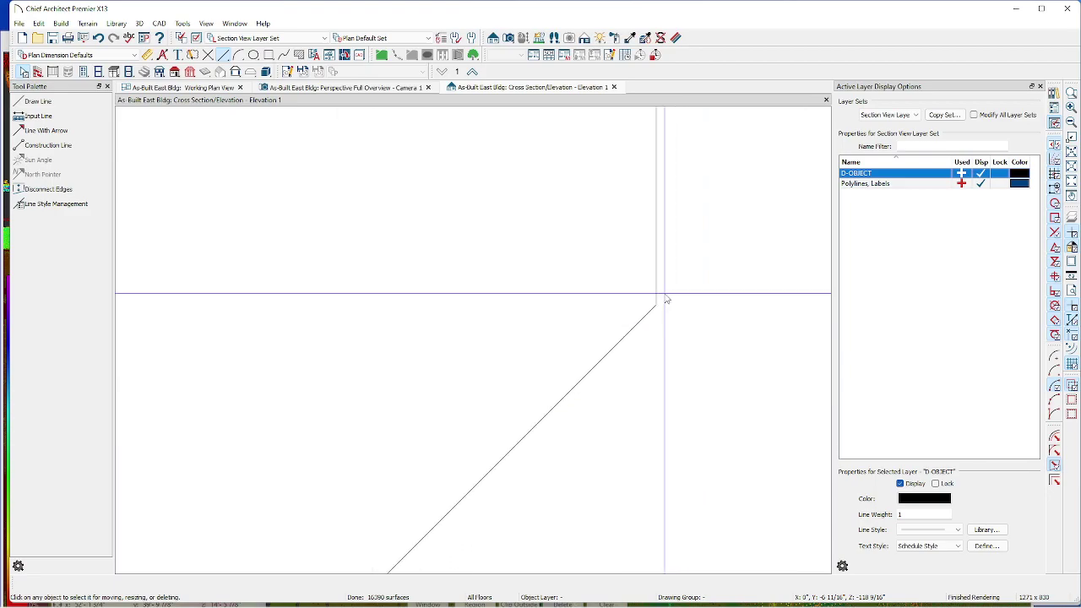
{"action": "left_click", "coordinate": [650, 298]}
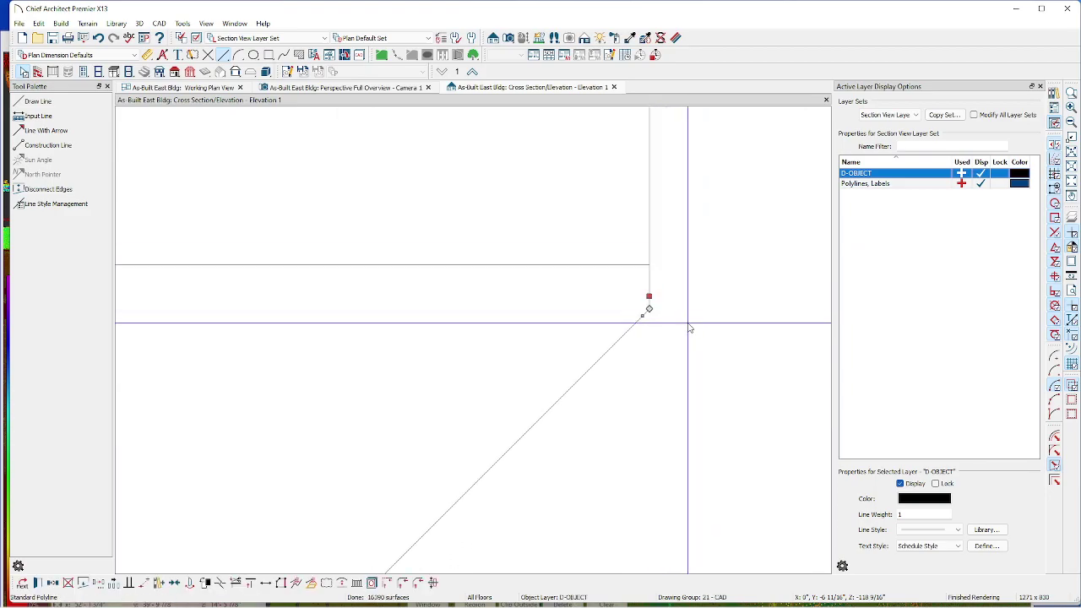
{"action": "left_click_drag", "start_coordinate": [649, 309], "coordinate": [689, 327]}
{"action": "scroll", "coordinate": [688, 327], "scroll_direction": "down", "scroll_amount": 6}
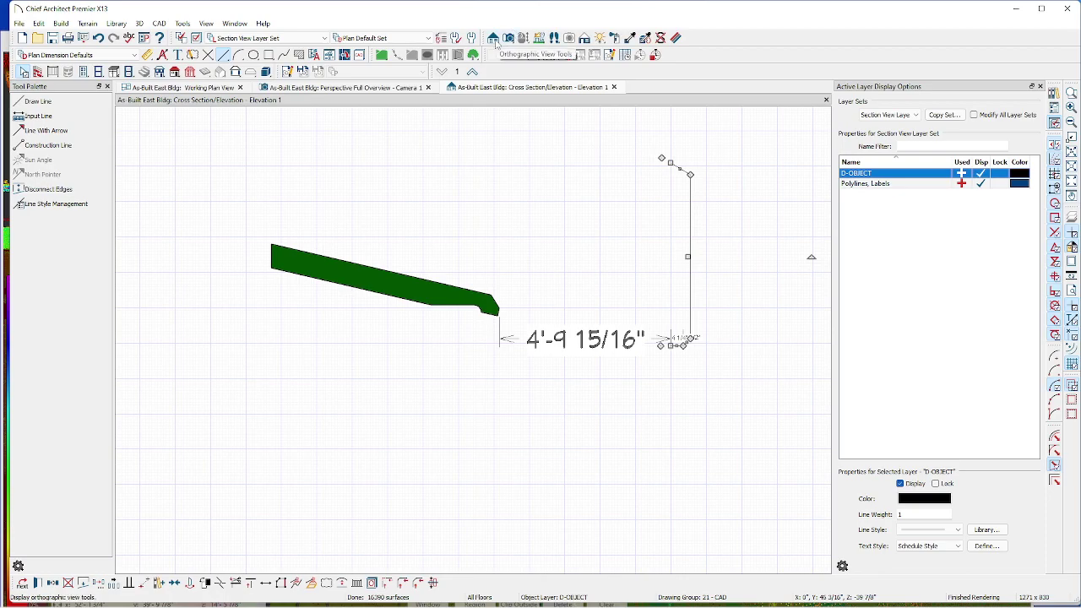
- Switch to the Perspective Full Overview camera view and examine the two green brace pieces beside the building
{"action": "left_click", "coordinate": [365, 87]}
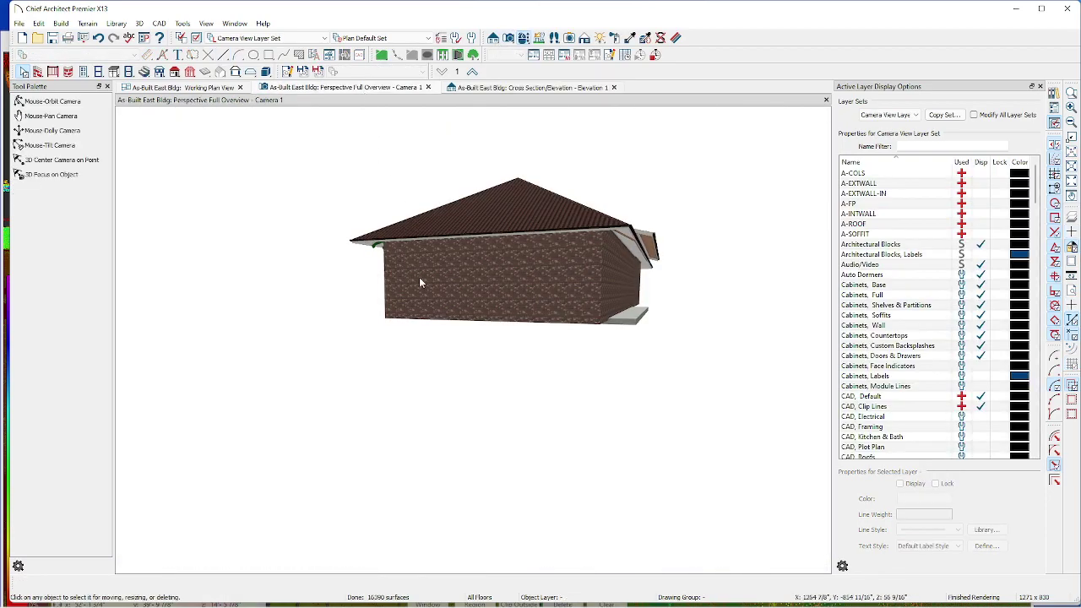
{"action": "scroll", "coordinate": [452, 367], "scroll_direction": "down", "scroll_amount": 5}
{"action": "scroll", "coordinate": [601, 383], "scroll_direction": "up", "scroll_amount": 5}
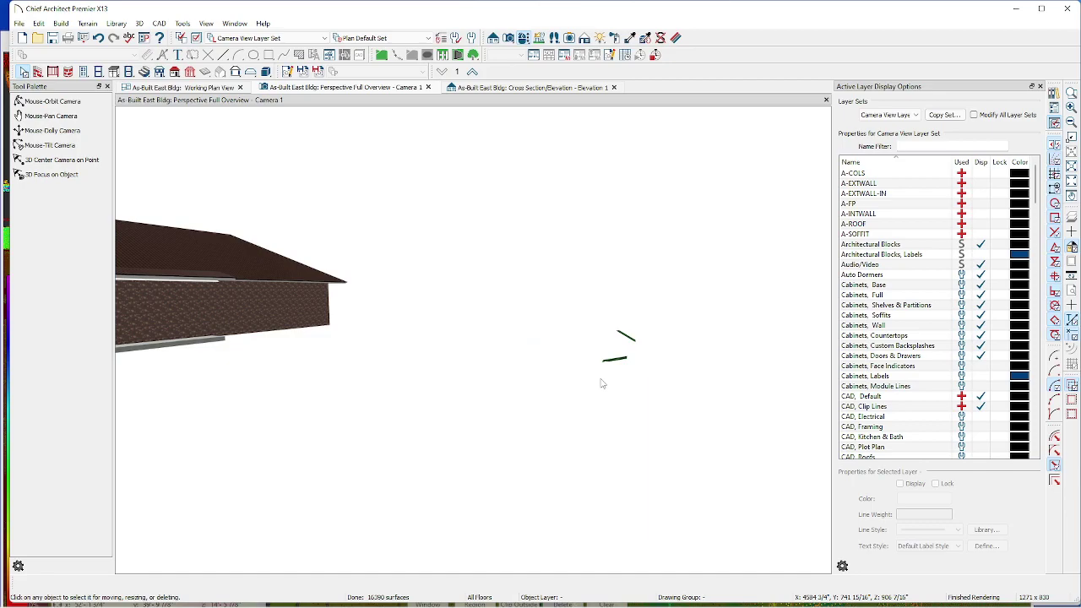
{"action": "scroll", "coordinate": [601, 383], "scroll_direction": "up", "scroll_amount": 5}
{"action": "scroll", "coordinate": [393, 321], "scroll_direction": "down", "scroll_amount": 2}
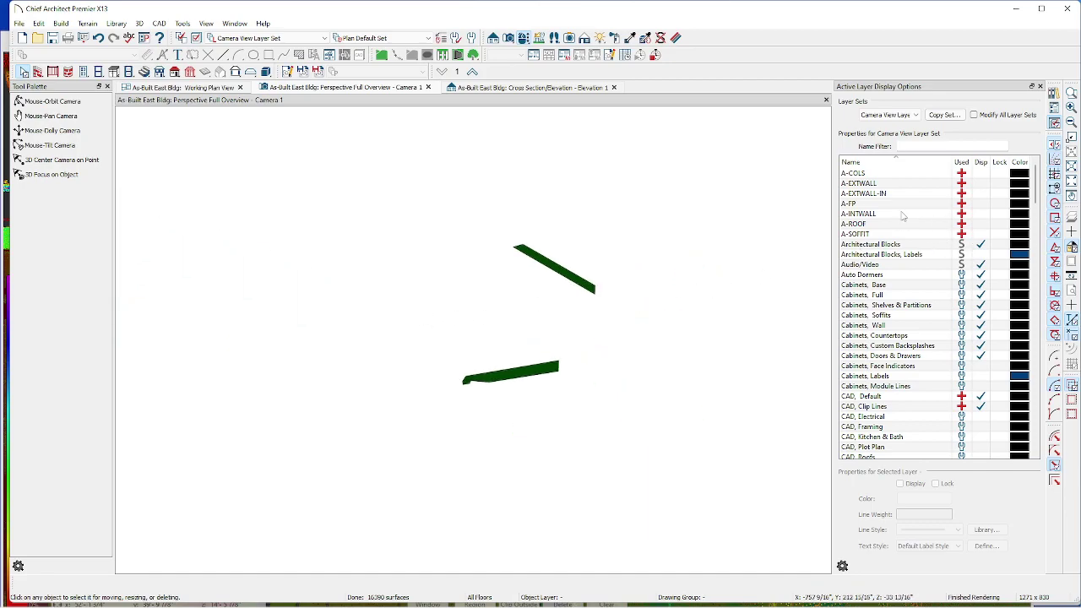
- Try displaying the D-OBJECT-DARK, D-OBJECT and D-OBJECT-THIN layers in the camera view, then hide them again
{"action": "scroll", "coordinate": [872, 308], "scroll_direction": "down", "scroll_amount": 10}
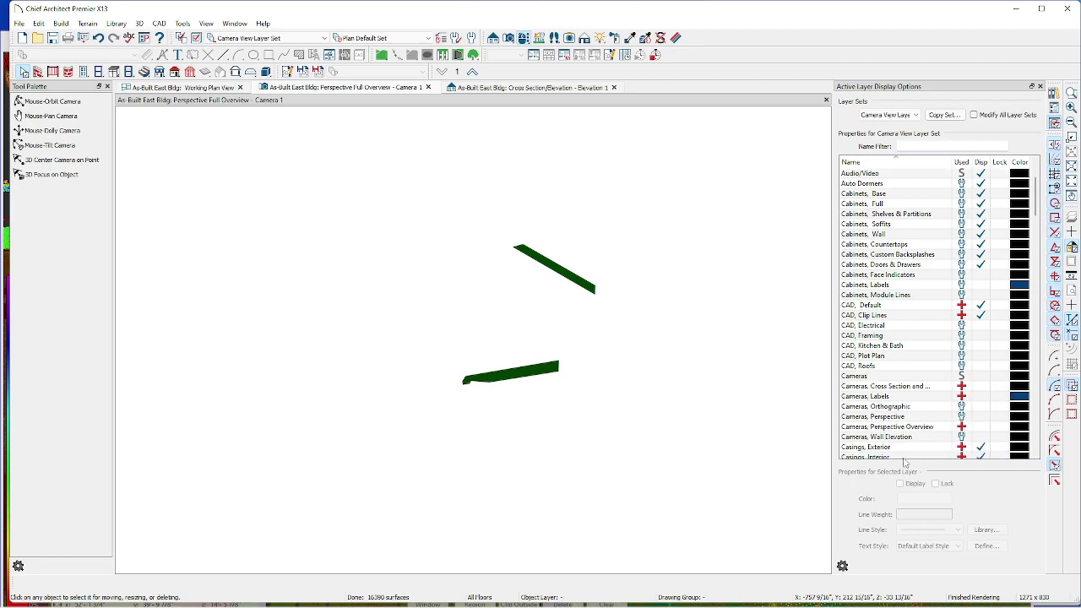
{"action": "scroll", "coordinate": [888, 226], "scroll_direction": "up", "scroll_amount": 9}
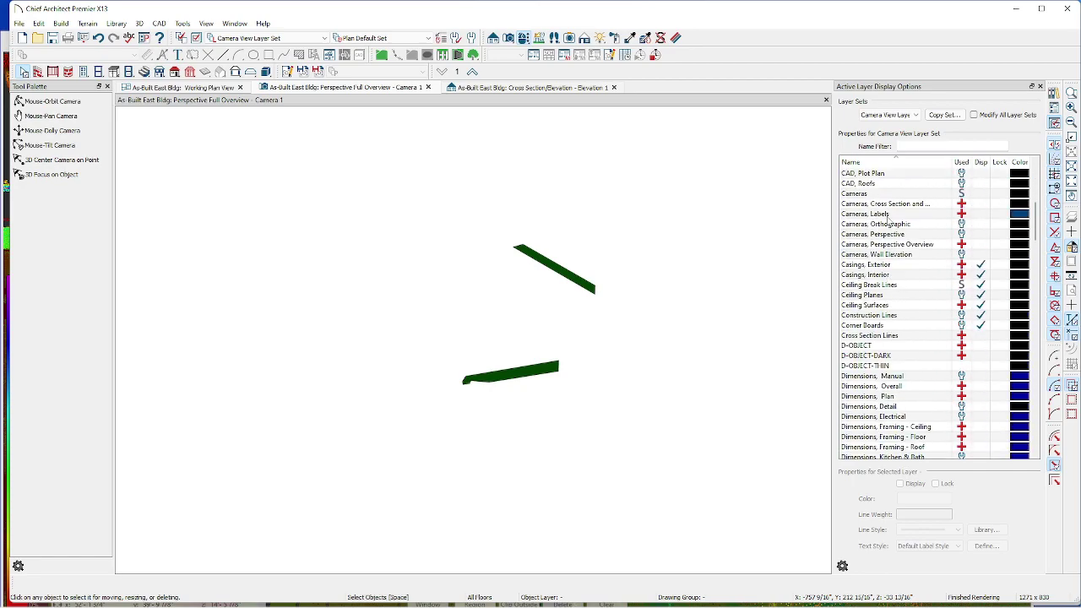
{"action": "scroll", "coordinate": [902, 363], "scroll_direction": "down", "scroll_amount": 15}
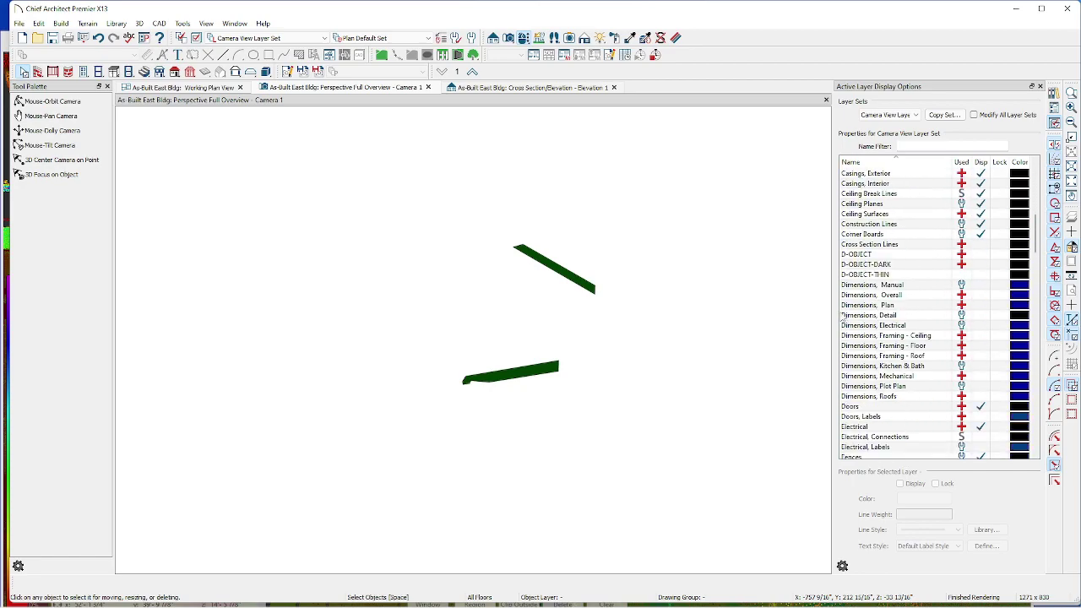
{"action": "scroll", "coordinate": [893, 265], "scroll_direction": "down", "scroll_amount": 9}
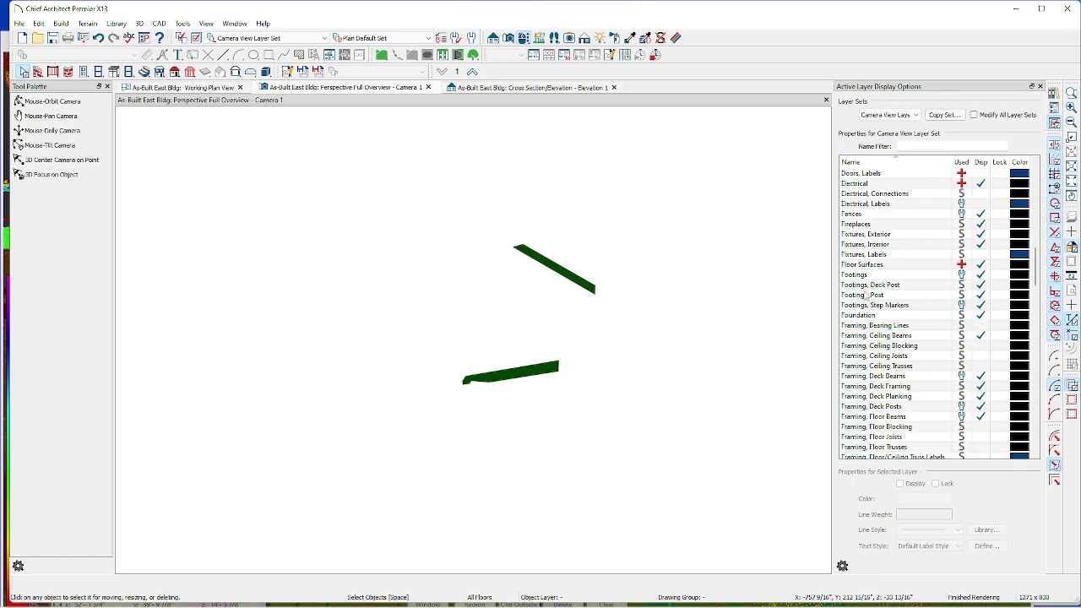
{"action": "scroll", "coordinate": [866, 295], "scroll_direction": "up", "scroll_amount": 14}
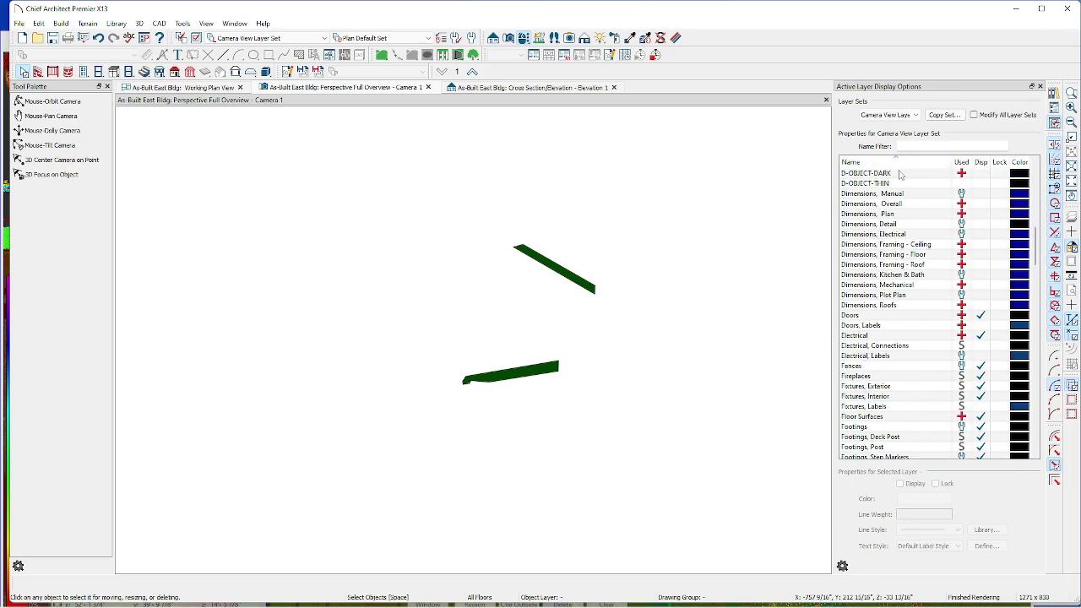
{"action": "left_click", "coordinate": [978, 175]}
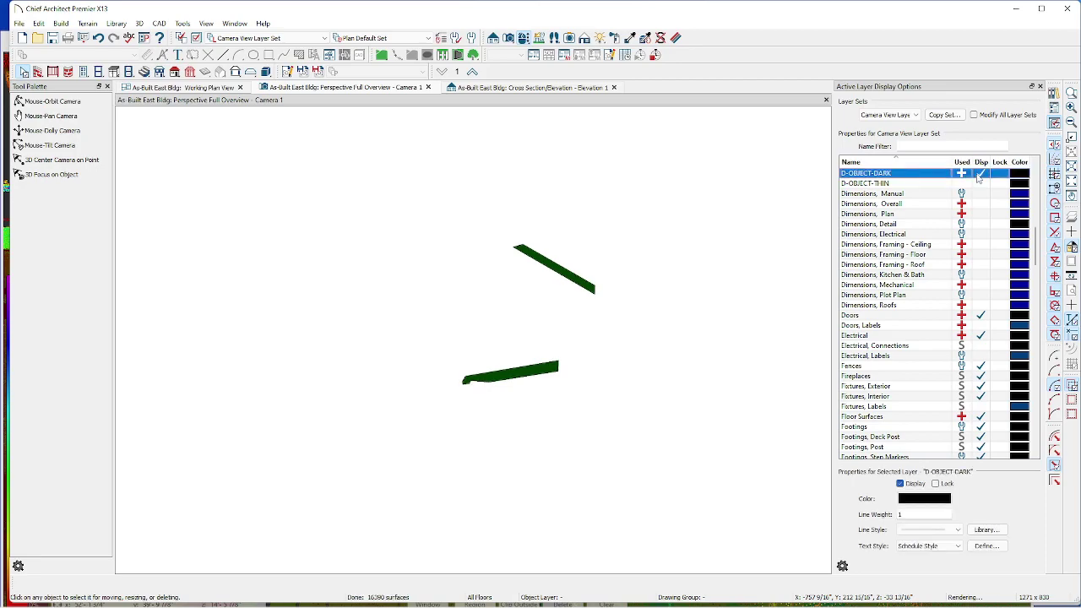
{"action": "scroll", "coordinate": [978, 175], "scroll_direction": "up", "scroll_amount": 3}
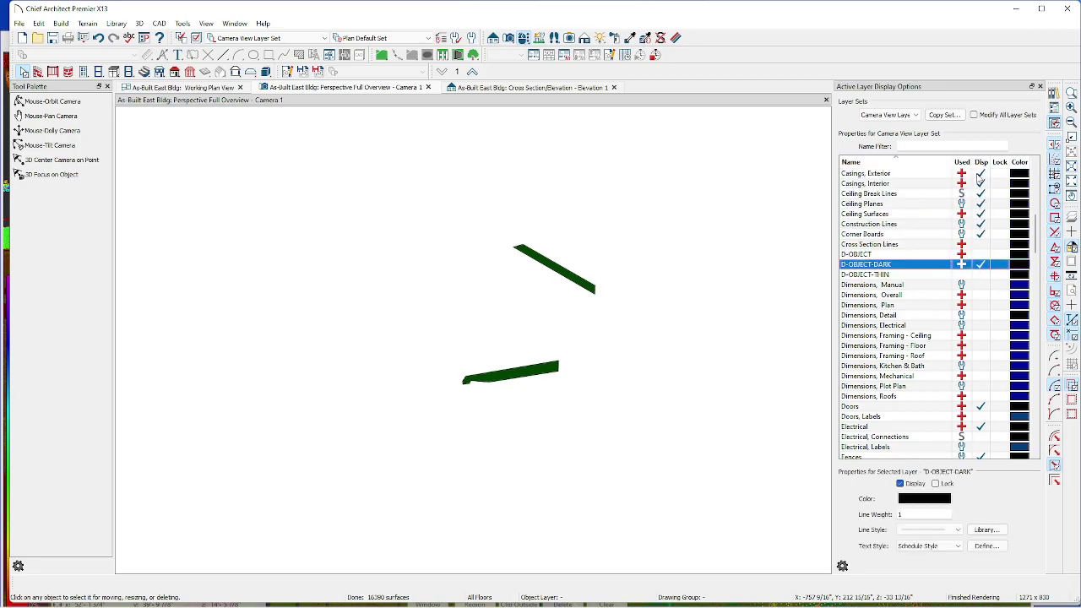
{"action": "left_click", "coordinate": [980, 255]}
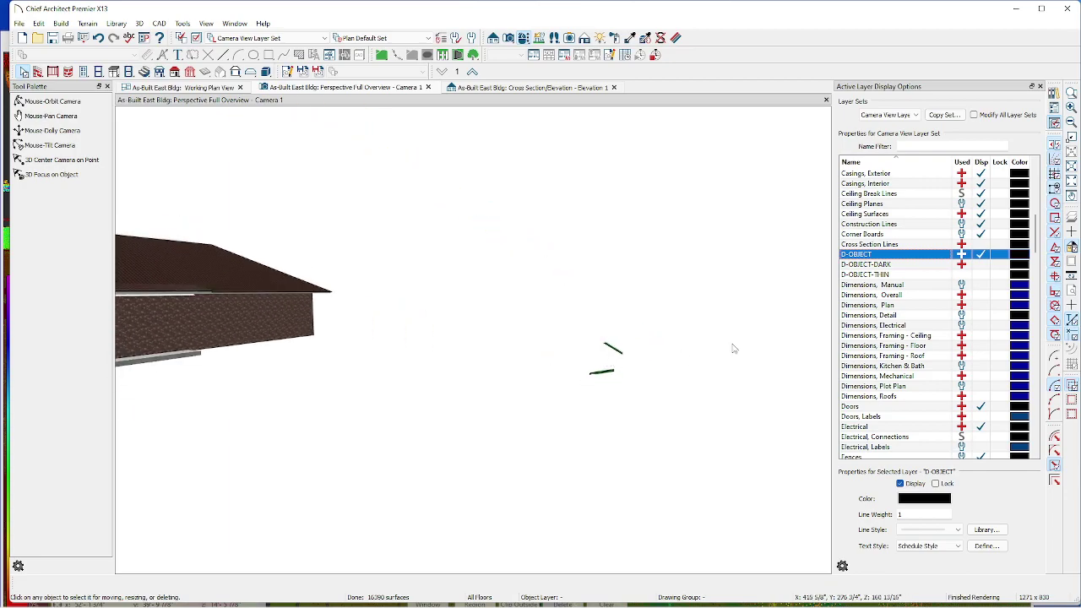
{"action": "left_click", "coordinate": [981, 275]}
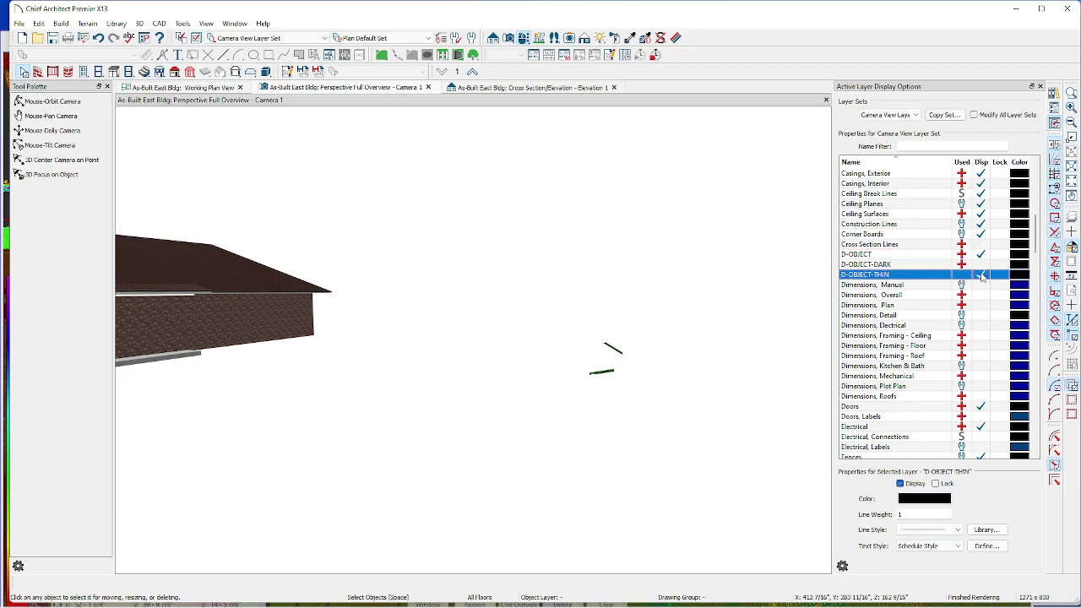
{"action": "left_click", "coordinate": [981, 274]}
{"action": "left_click", "coordinate": [982, 257]}
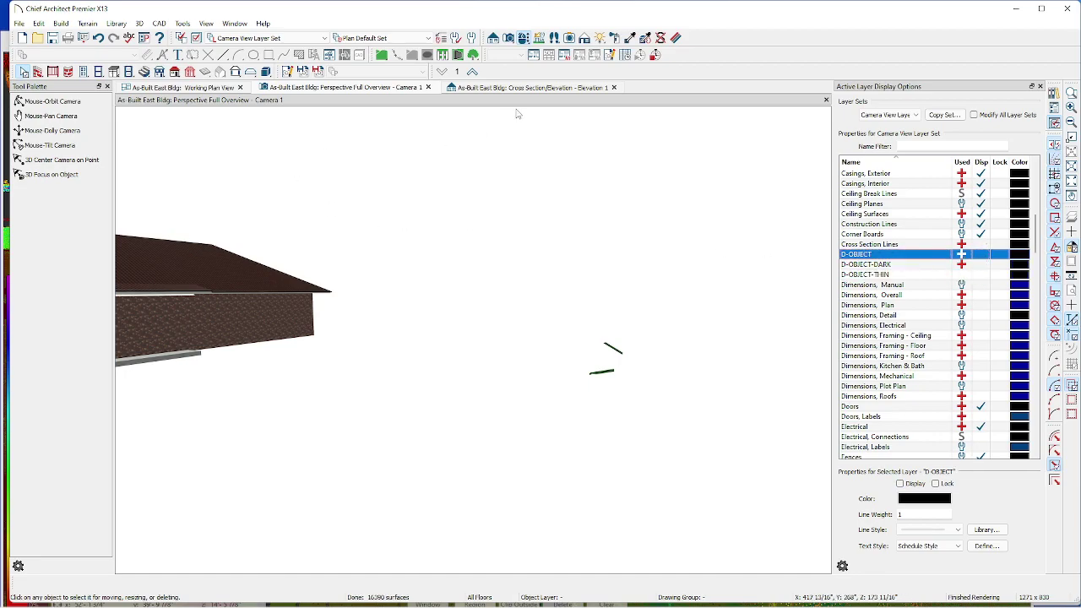
- Return to the Elevation 1 section view and turn the display of the D-OBJECT layer off and back on
{"action": "left_click", "coordinate": [531, 87]}
{"action": "left_click", "coordinate": [691, 267]}
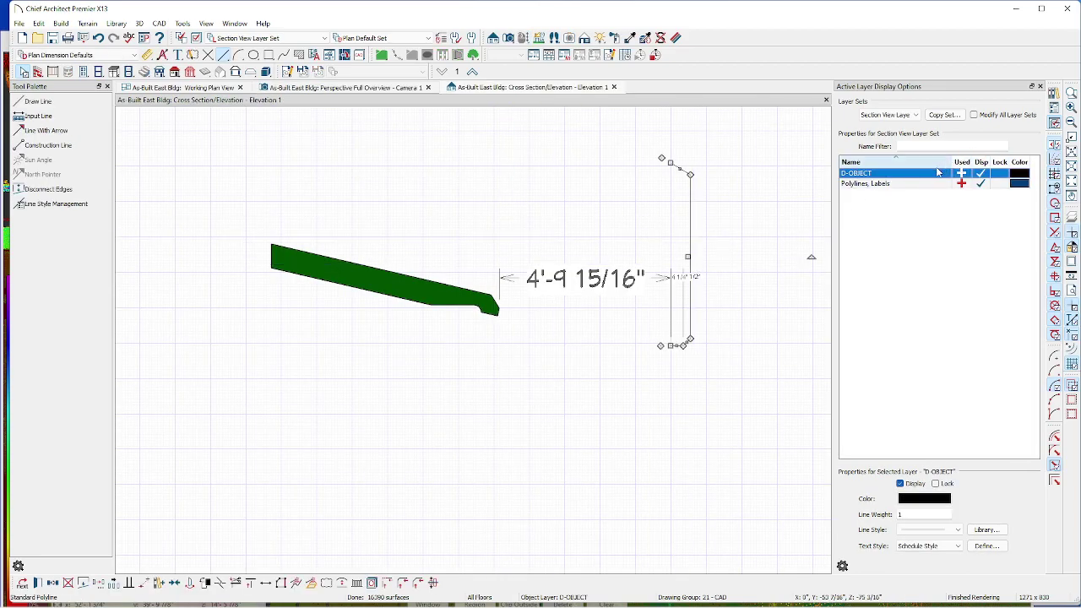
{"action": "left_click", "coordinate": [984, 173]}
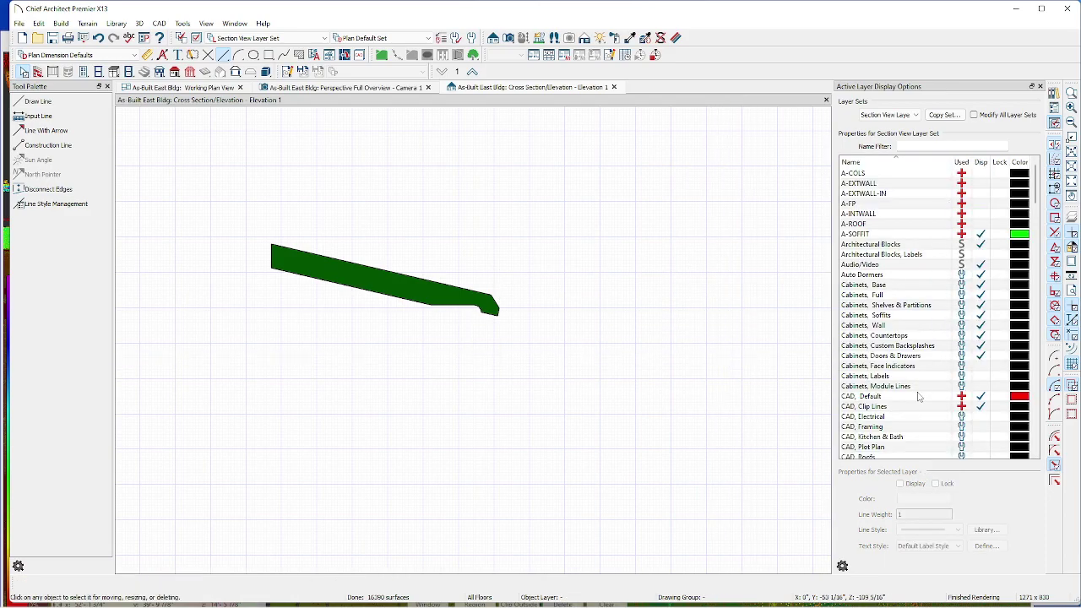
{"action": "scroll", "coordinate": [919, 397], "scroll_direction": "down", "scroll_amount": 12}
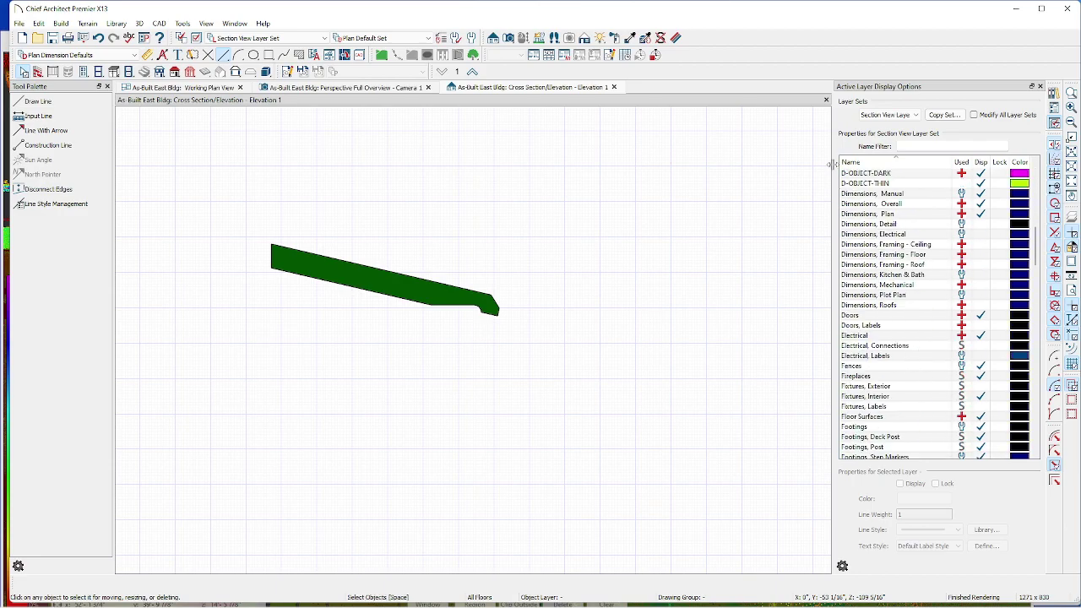
{"action": "scroll", "coordinate": [874, 405], "scroll_direction": "up", "scroll_amount": 6}
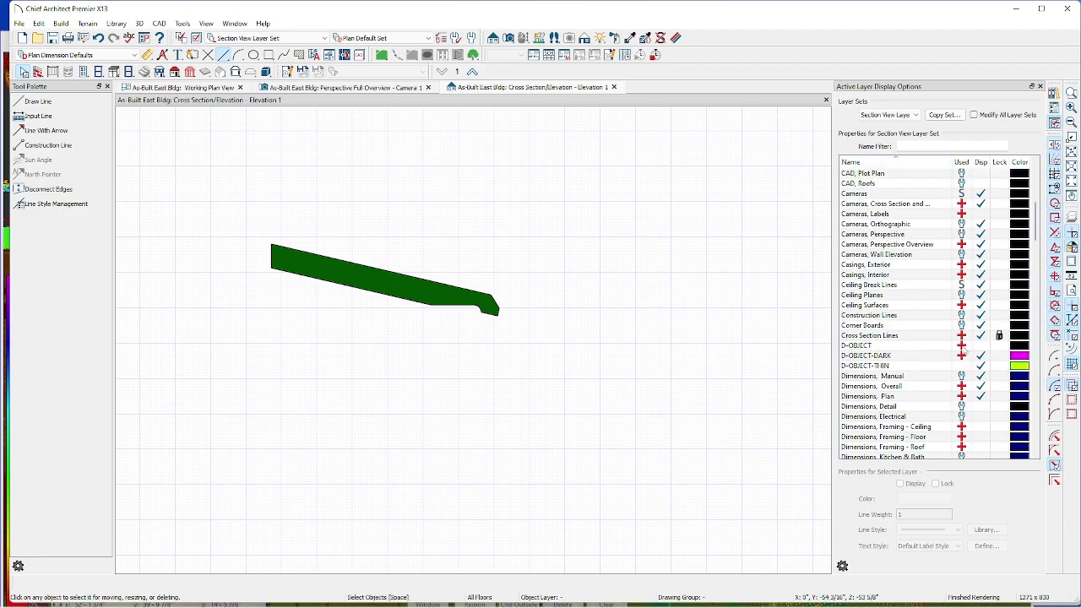
{"action": "left_click", "coordinate": [989, 345]}
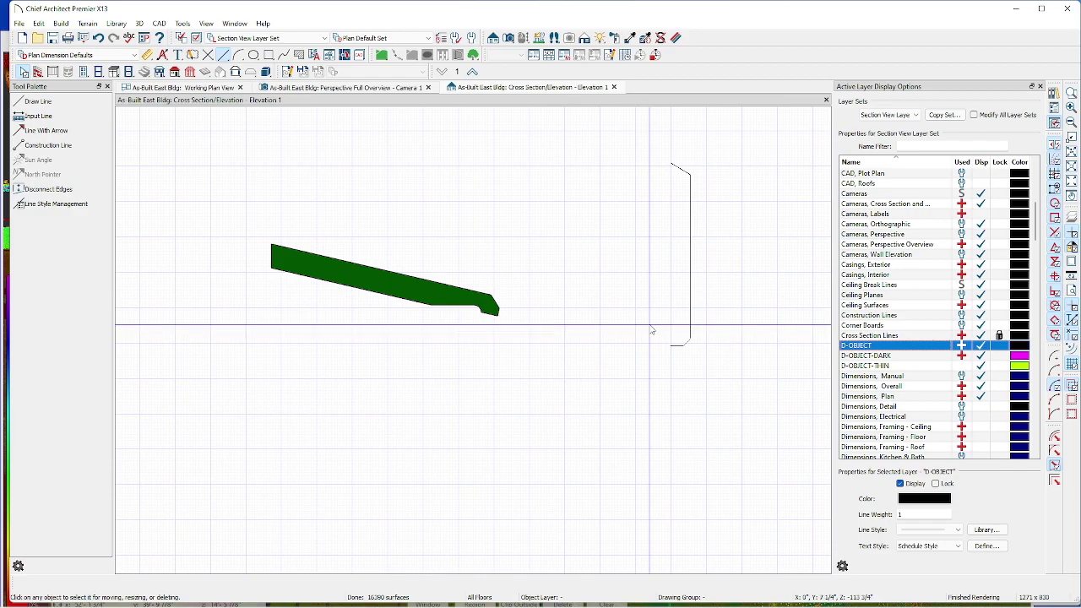
- Draw a vertical line closing the open side of the tall outline, from its upper endpoint to its lower endpoint
{"action": "scroll", "coordinate": [651, 330], "scroll_direction": "down", "scroll_amount": 5}
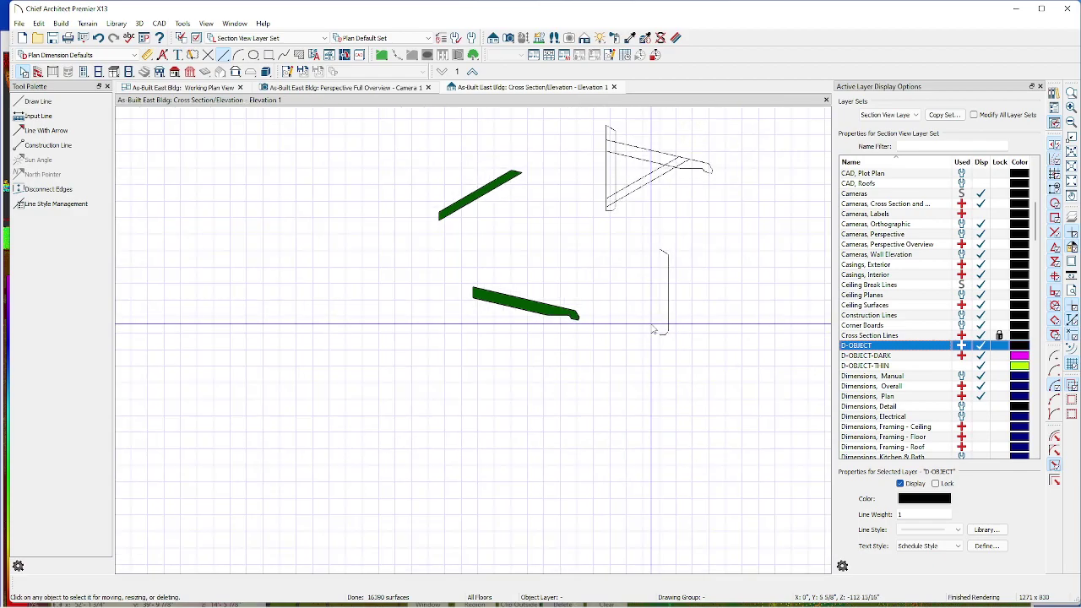
{"action": "scroll", "coordinate": [675, 254], "scroll_direction": "up", "scroll_amount": 2}
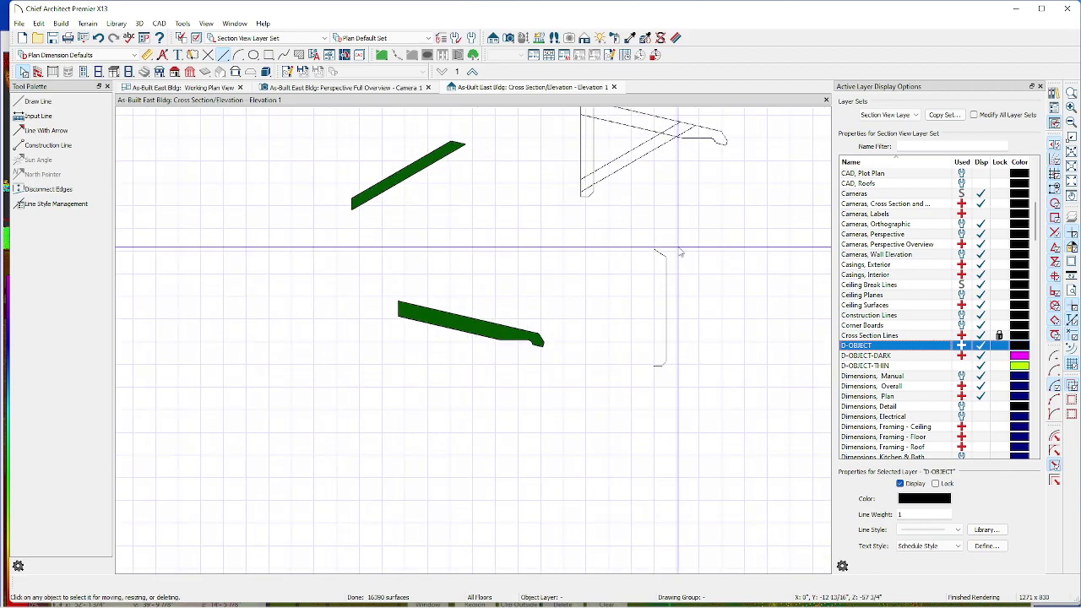
{"action": "key", "text": "l"}
{"action": "left_click_drag", "start_coordinate": [655, 251], "coordinate": [658, 365]}
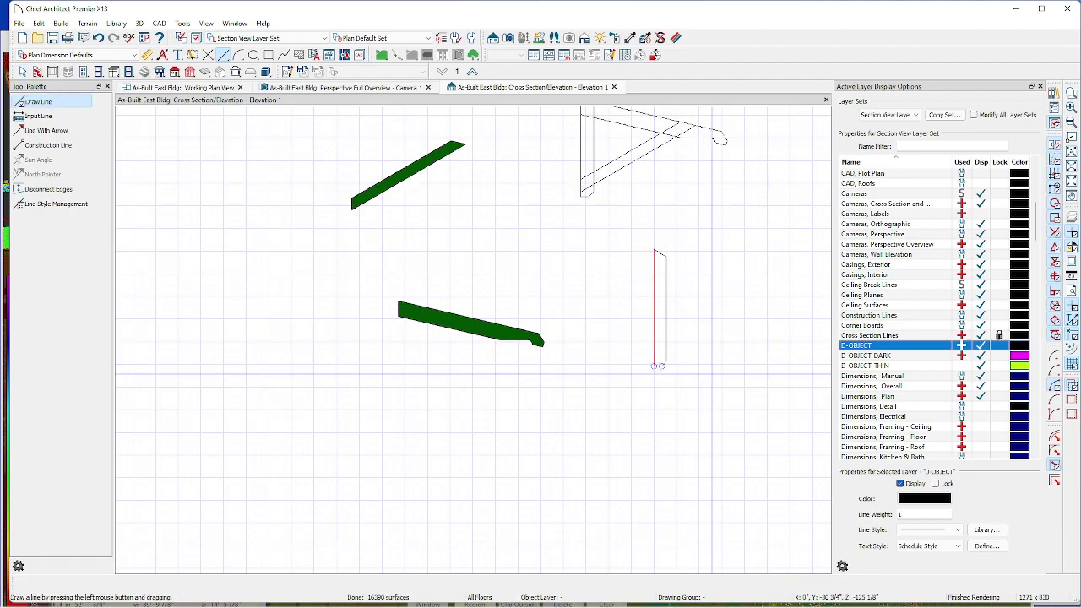
{"action": "key", "text": "space"}
- Try to convert the tall outline and its closing line to 3D Molding Polylines on the default Moldings layer
{"action": "left_click_drag", "start_coordinate": [689, 409], "coordinate": [625, 250]}
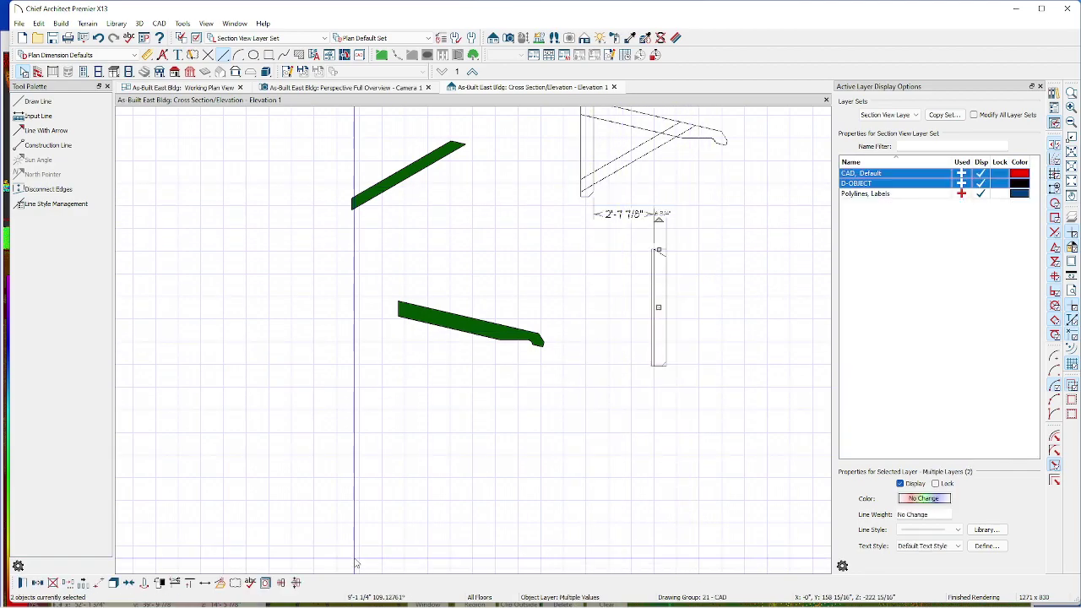
{"action": "left_click", "coordinate": [225, 583]}
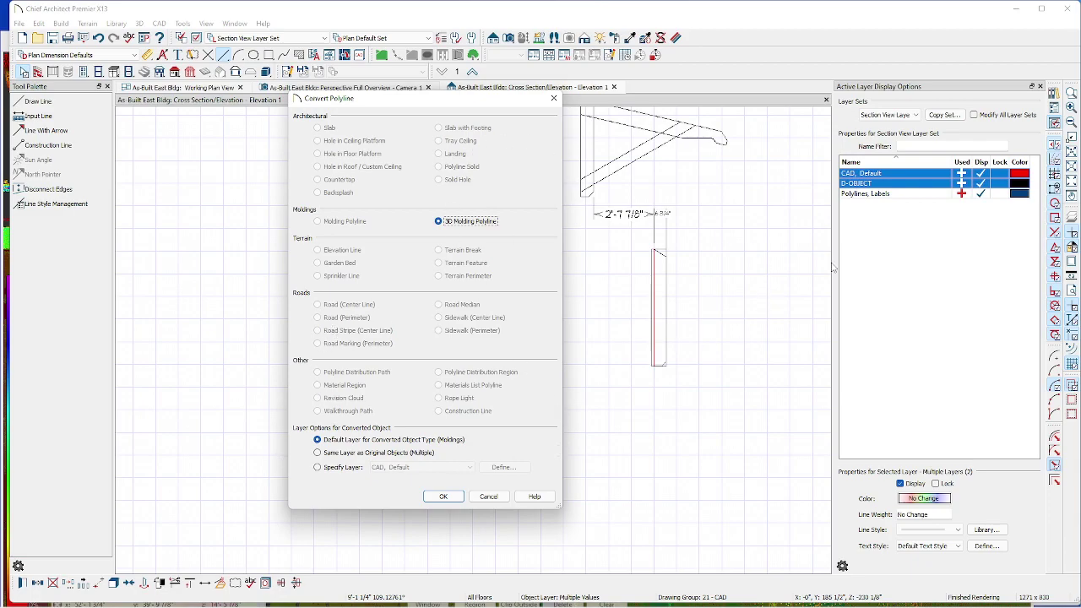
{"action": "left_click", "coordinate": [986, 197]}
{"action": "left_click", "coordinate": [443, 496]}
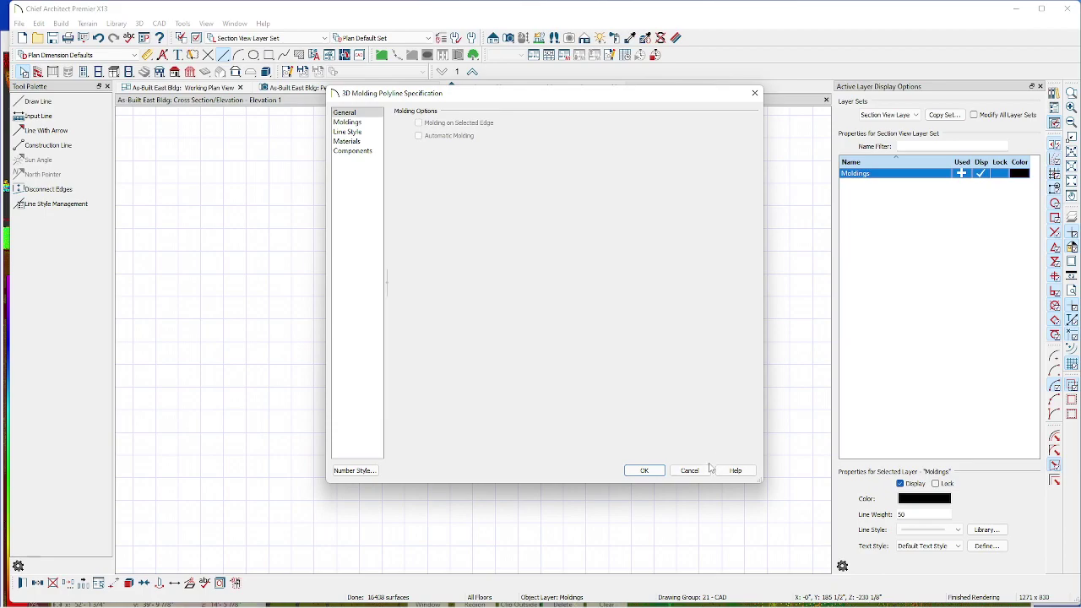
{"action": "left_click", "coordinate": [699, 470]}
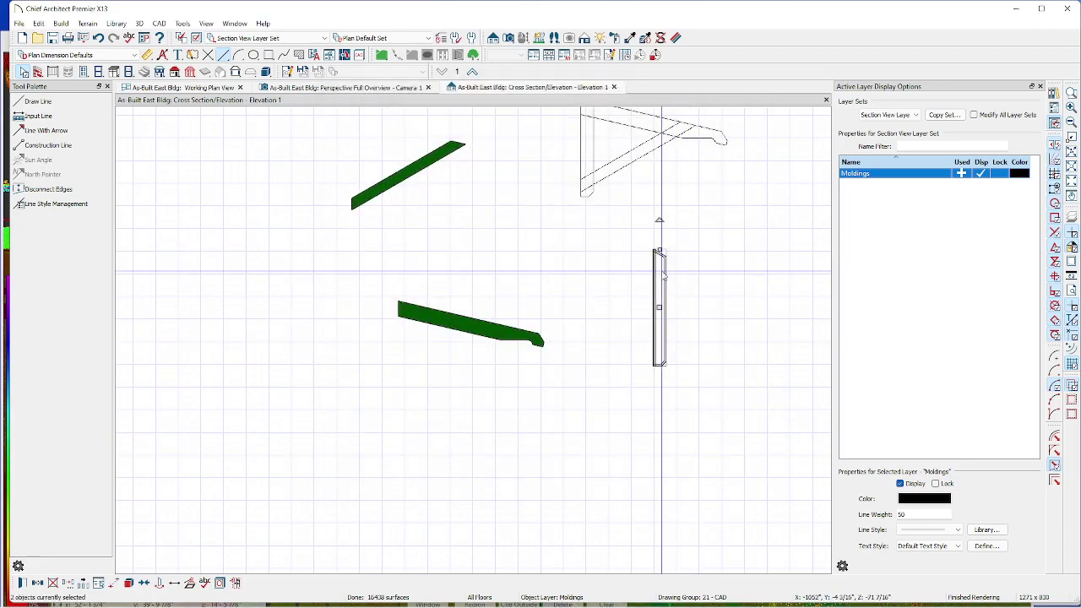
- Undo the conversion of the tall outline to 3D molding polylines
{"action": "scroll", "coordinate": [665, 268], "scroll_direction": "up", "scroll_amount": 2}
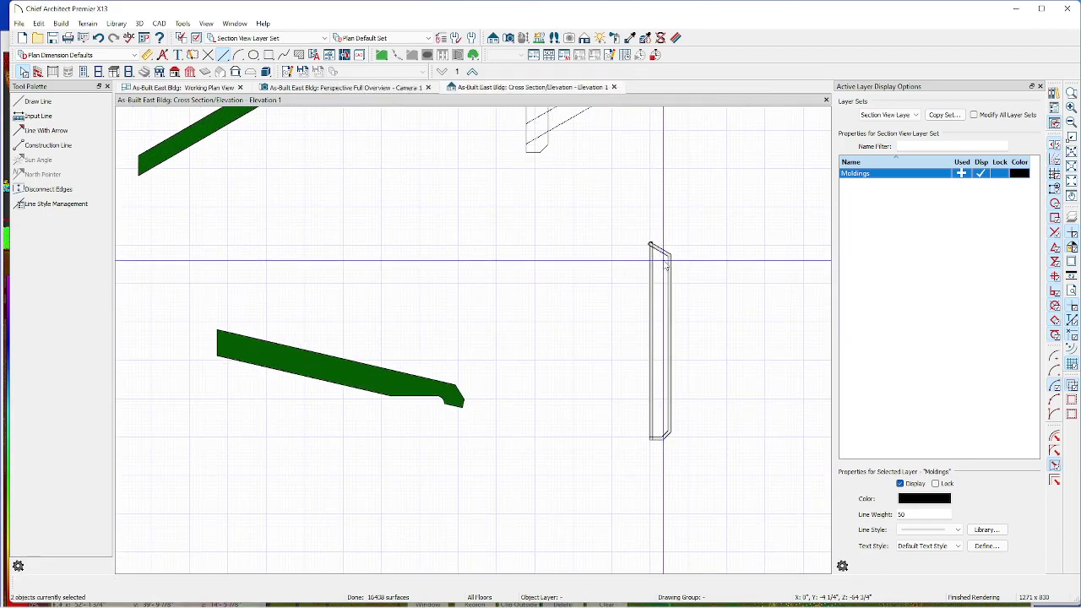
{"action": "scroll", "coordinate": [666, 268], "scroll_direction": "down", "scroll_amount": 1}
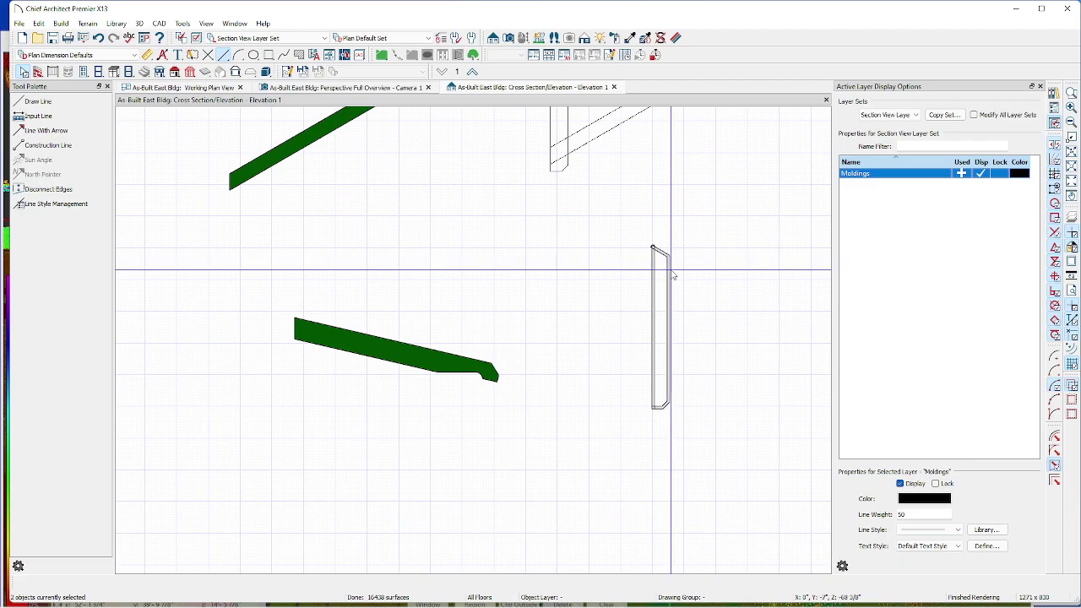
{"action": "left_click", "coordinate": [675, 280]}
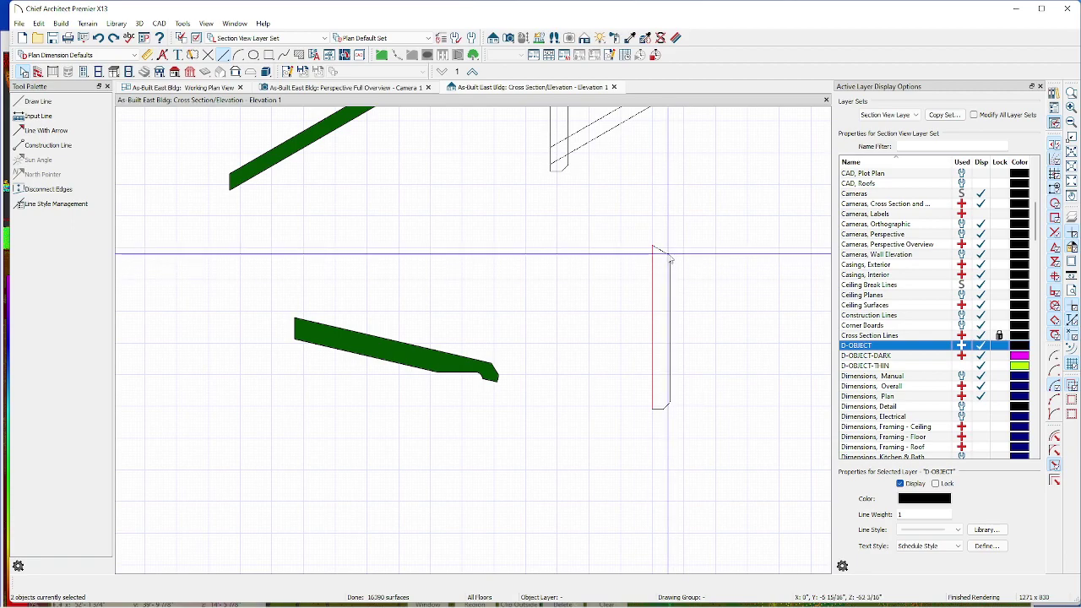
- Check the layers of the tall outline and its vertical closing line, and put the closing line on the D-OBJECT layer
{"action": "left_click", "coordinate": [668, 253]}
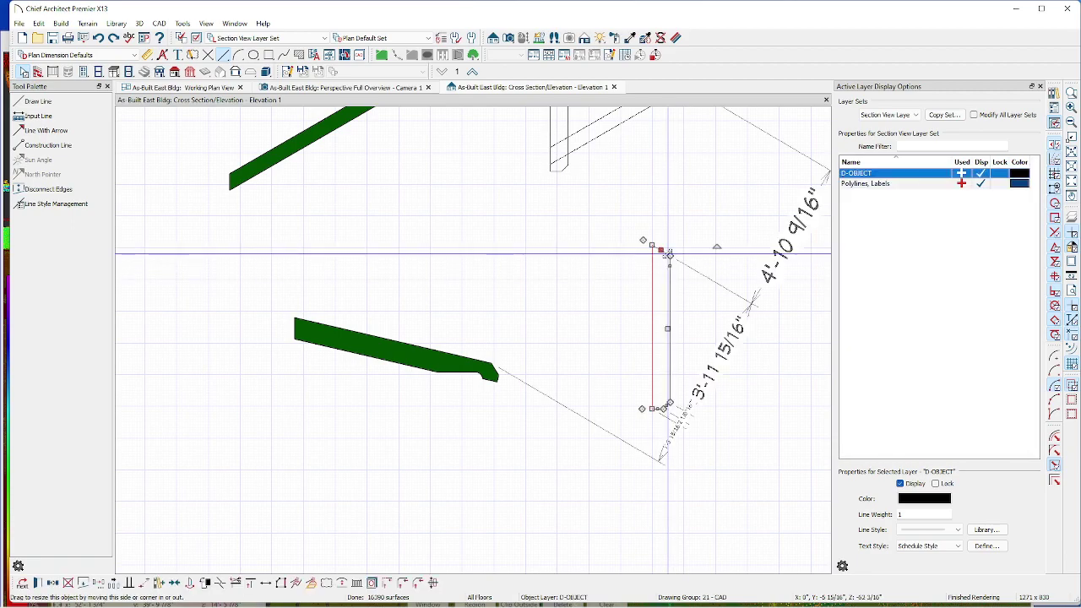
{"action": "key", "text": "Escape"}
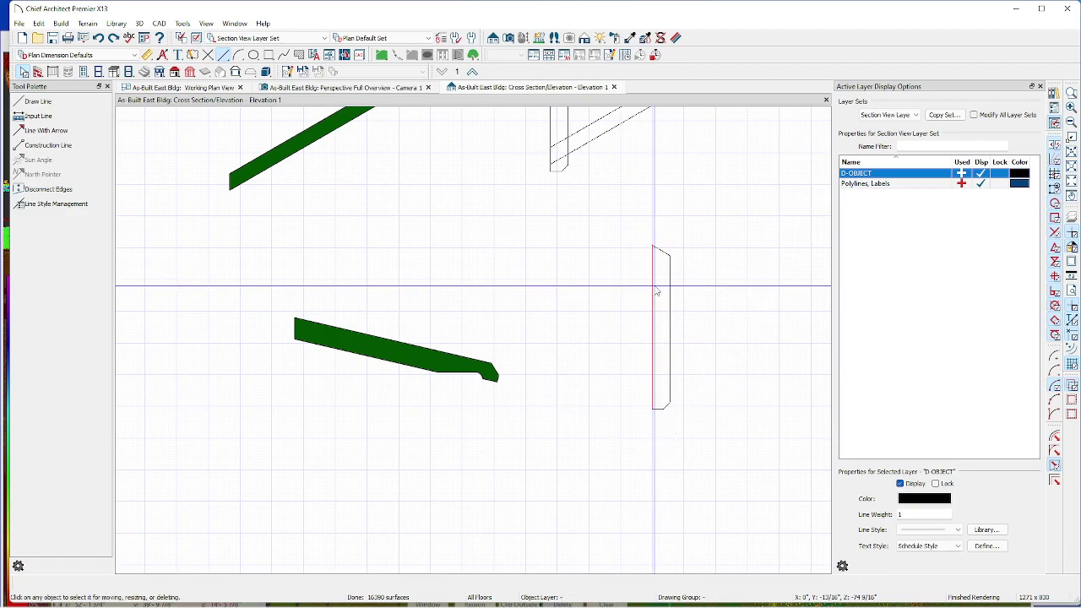
{"action": "left_click", "coordinate": [653, 291]}
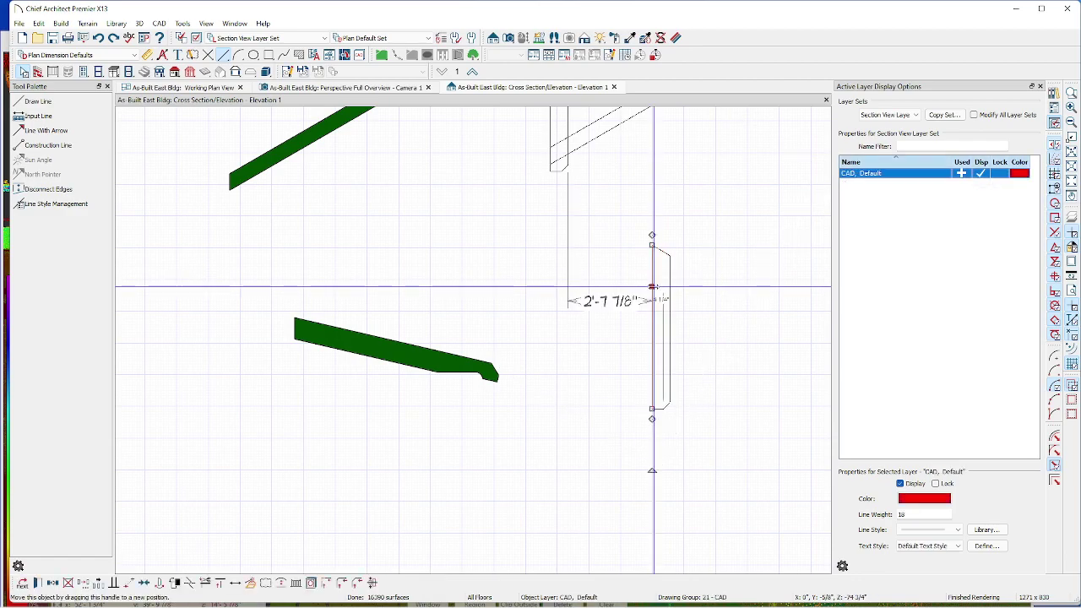
{"action": "left_click", "coordinate": [920, 174]}
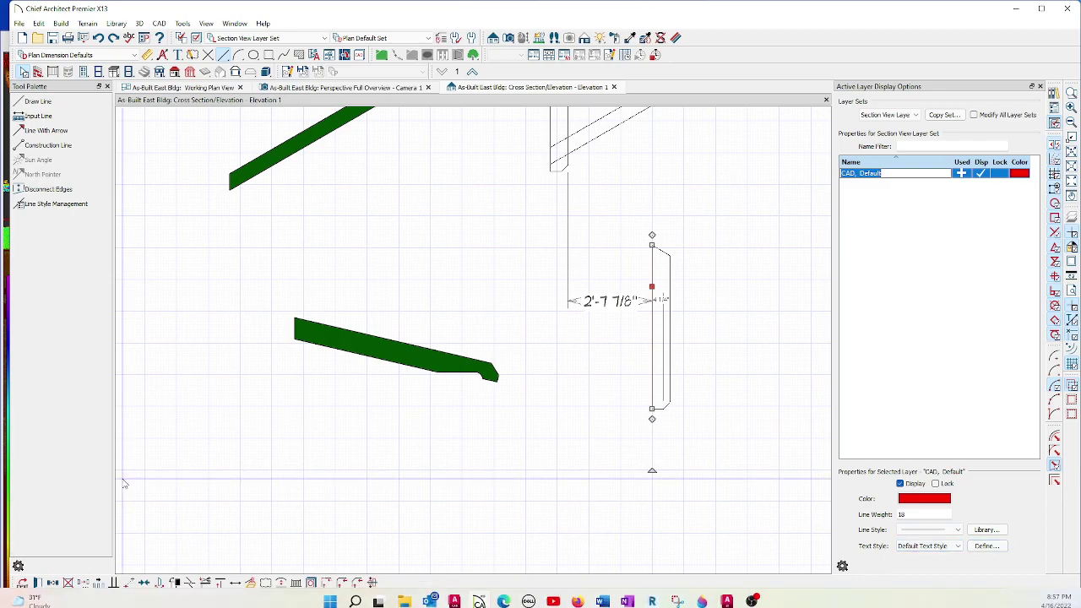
{"action": "mouse_move", "coordinate": [31, 585]}
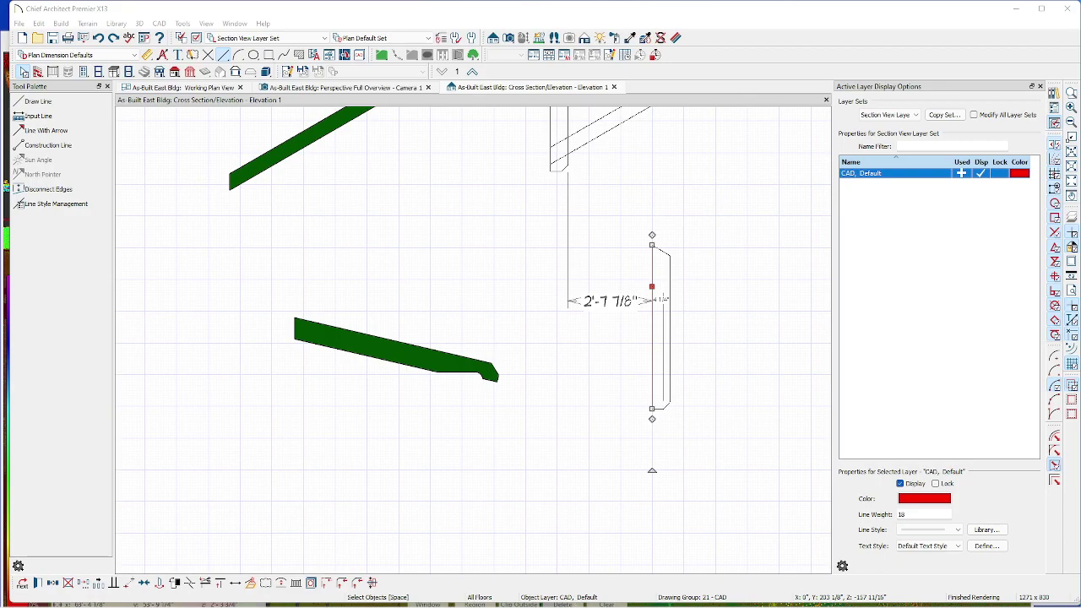
{"action": "left_click", "coordinate": [663, 298]}
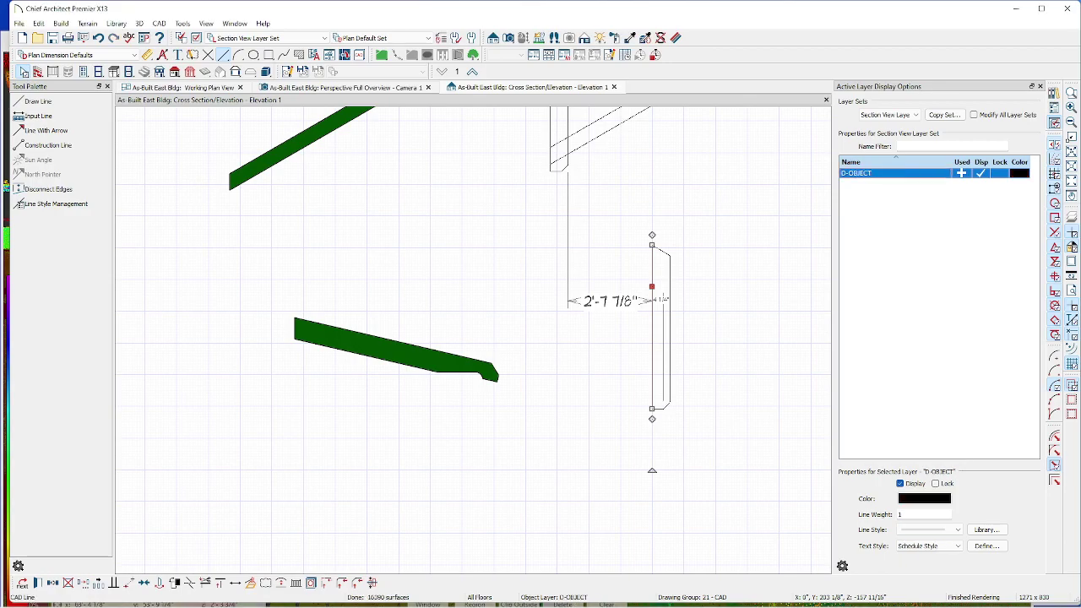
{"action": "left_click", "coordinate": [751, 347]}
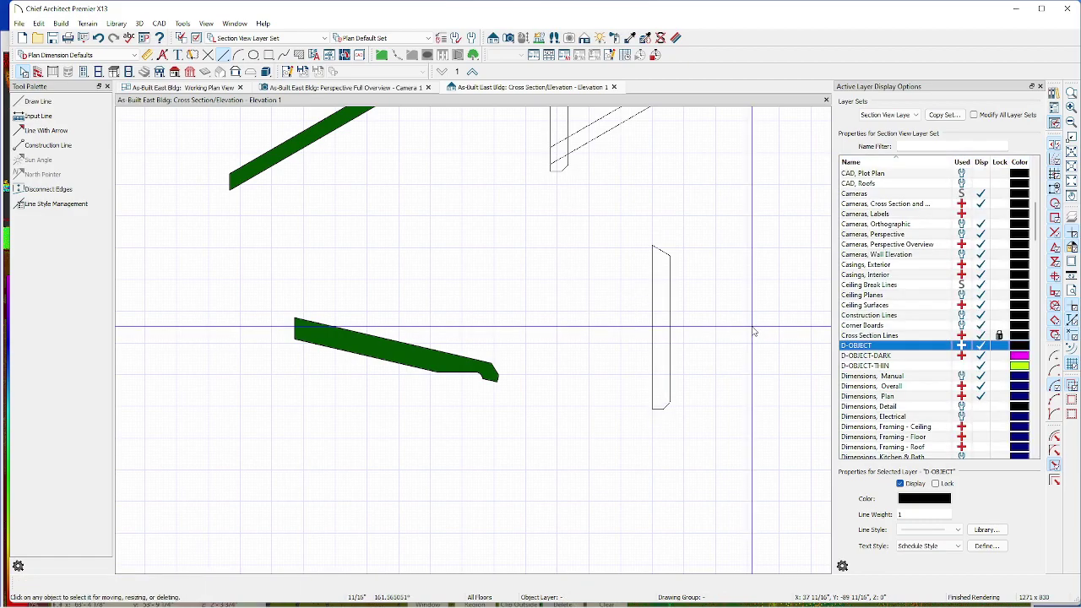
{"action": "left_click", "coordinate": [574, 159]}
{"action": "left_click", "coordinate": [741, 379]}
{"action": "left_click_drag", "start_coordinate": [737, 433], "coordinate": [648, 216]}
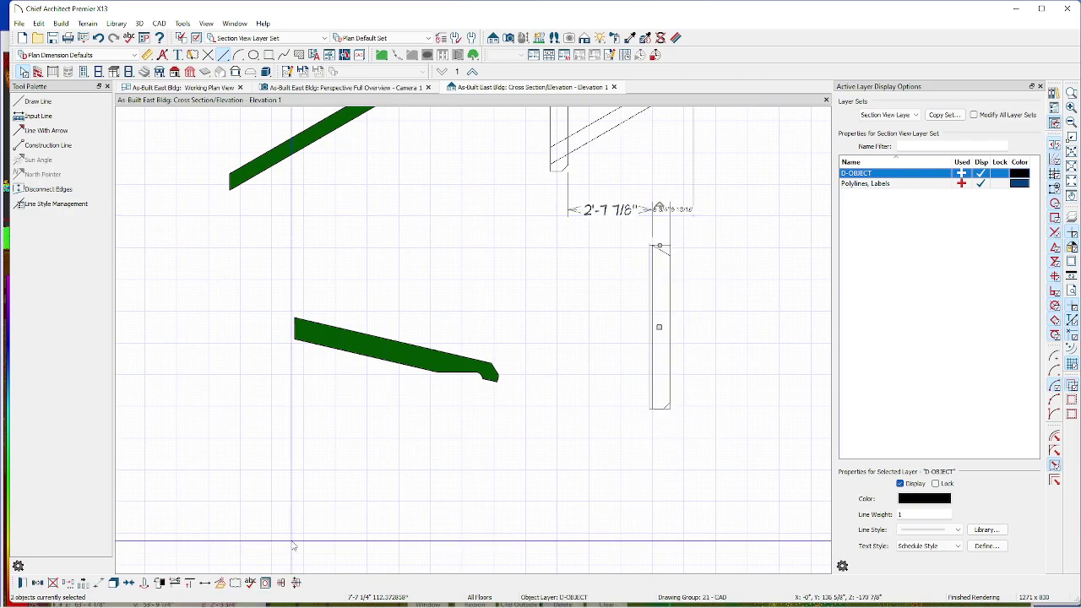
{"action": "left_click", "coordinate": [218, 583]}
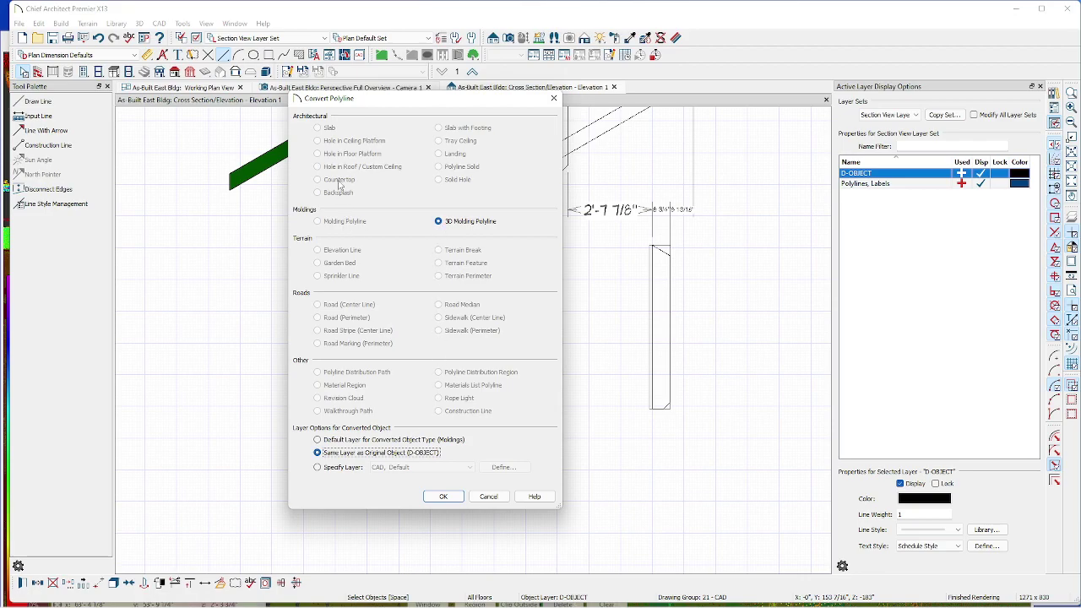
{"action": "left_click", "coordinate": [489, 496]}
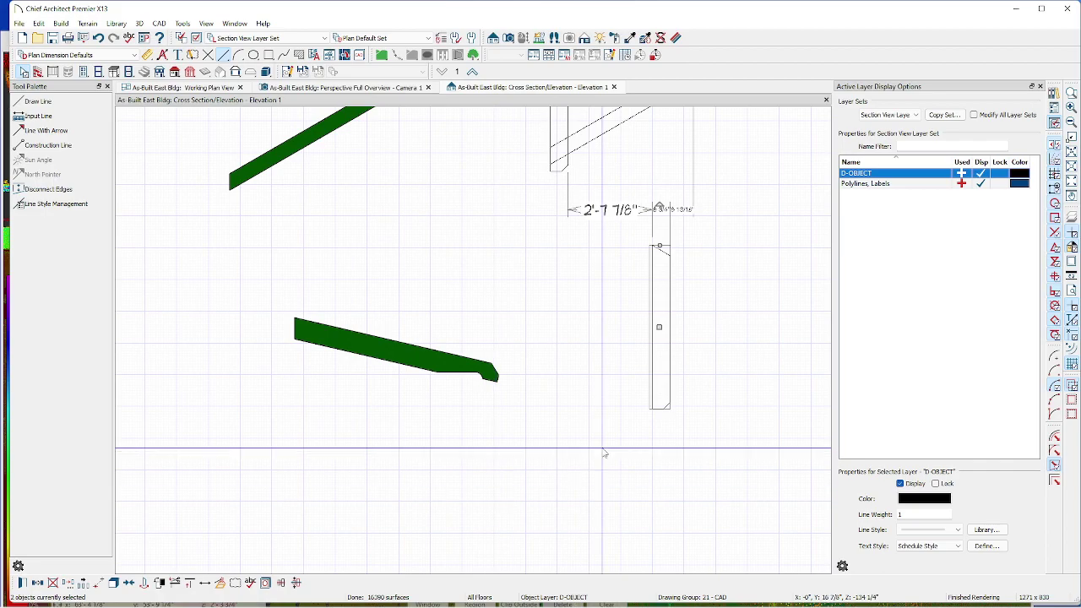
- Draw a rectangular polyline about 6 3/4 inches wide over the tall outline, from its upper to its opposite lower corner
{"action": "left_click", "coordinate": [622, 329]}
{"action": "scroll", "coordinate": [652, 259], "scroll_direction": "up", "scroll_amount": 1}
{"action": "scroll", "coordinate": [651, 259], "scroll_direction": "up", "scroll_amount": 2}
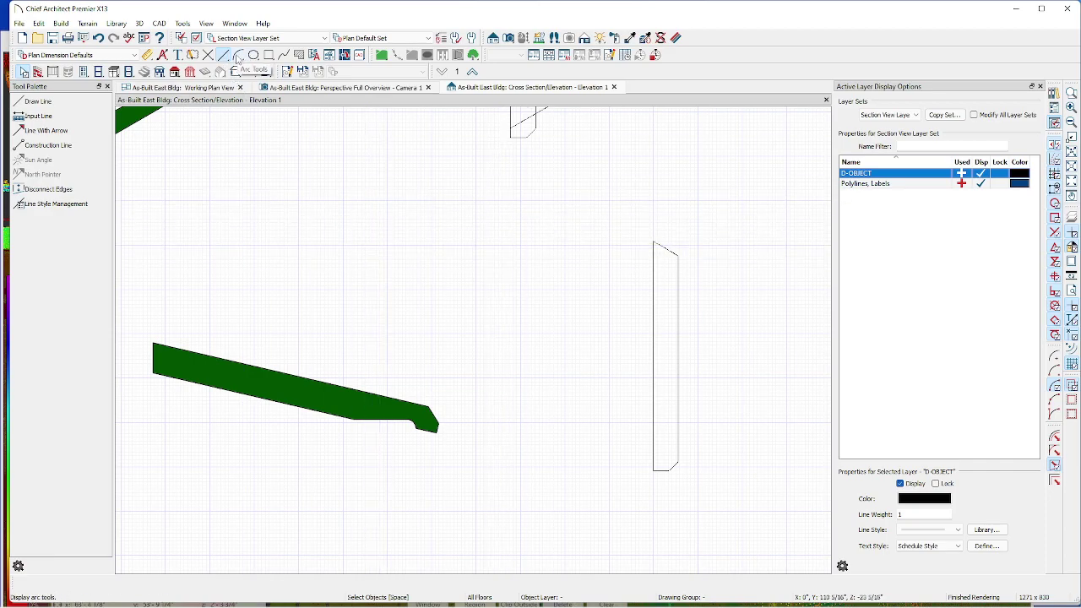
{"action": "left_click", "coordinate": [267, 69]}
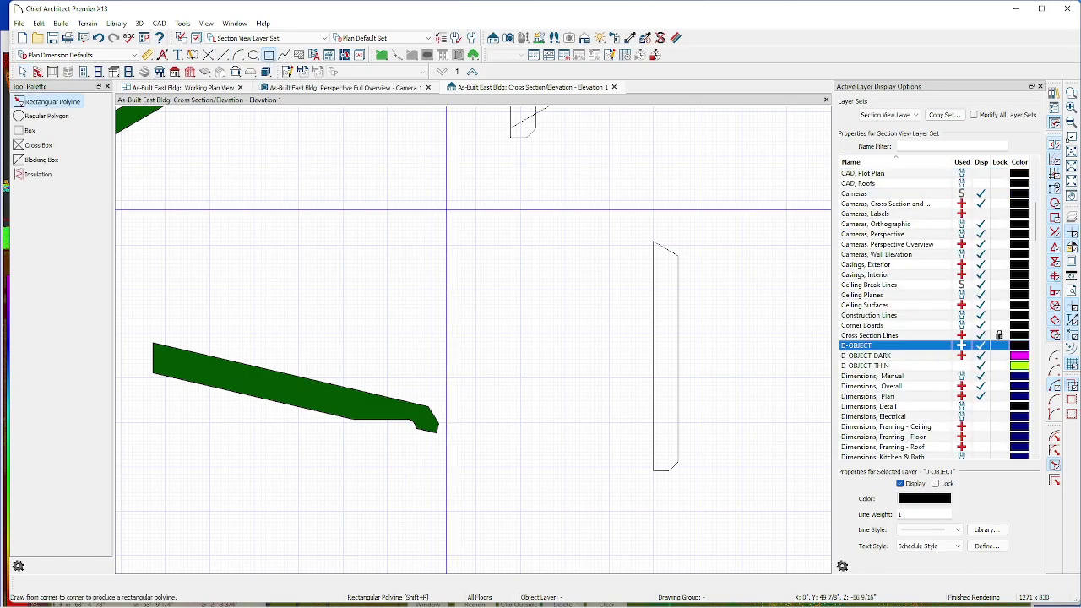
{"action": "left_click_drag", "start_coordinate": [652, 243], "coordinate": [676, 470]}
{"action": "key", "text": "space"}
- Add a corner point on the rectangle's lower edge where the chamfer starts, and raise the lower corner to match the chamfer
{"action": "scroll", "coordinate": [676, 490], "scroll_direction": "up", "scroll_amount": 2}
{"action": "scroll", "coordinate": [675, 491], "scroll_direction": "up", "scroll_amount": 2}
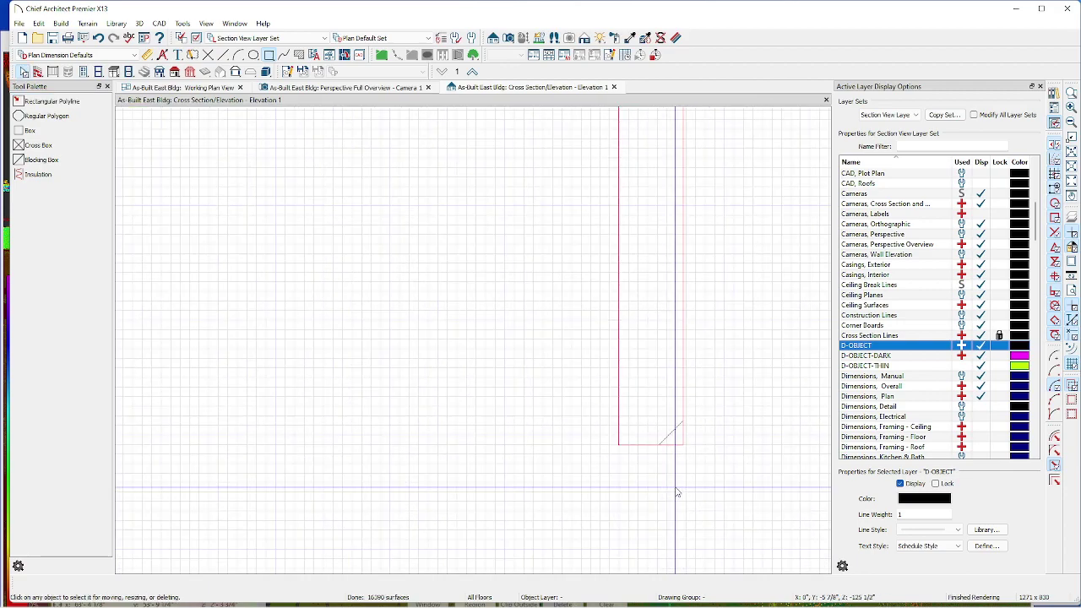
{"action": "left_click", "coordinate": [676, 436]}
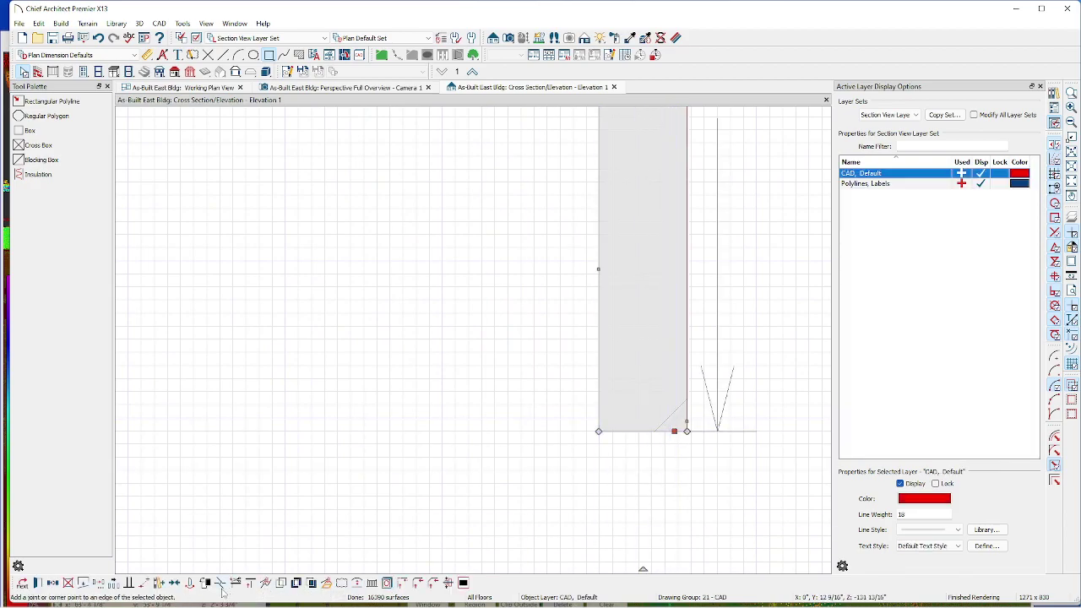
{"action": "left_click", "coordinate": [220, 584]}
{"action": "left_click", "coordinate": [653, 432]}
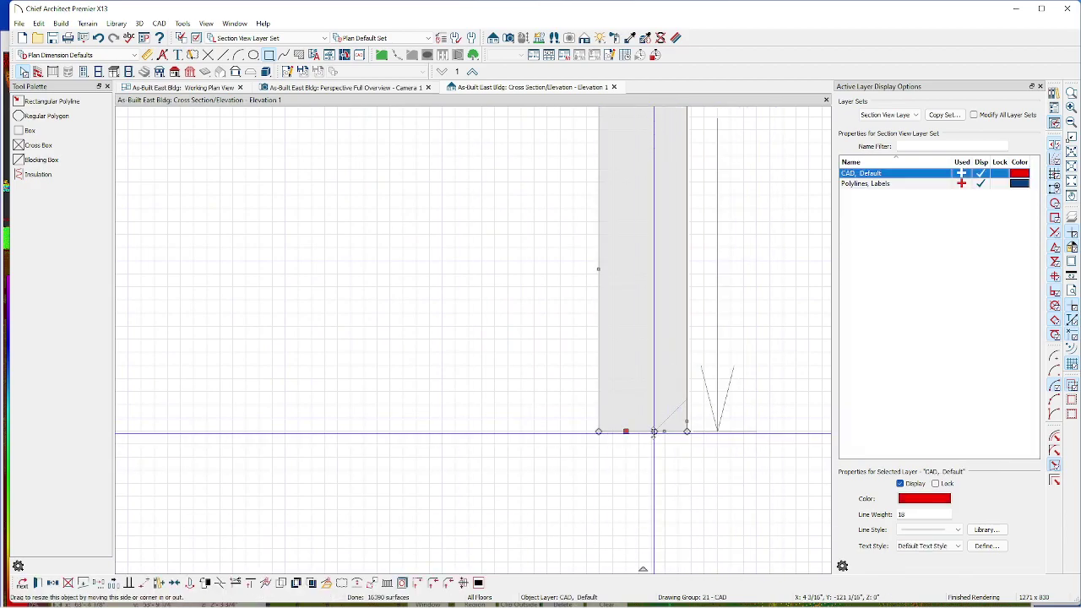
{"action": "left_click_drag", "start_coordinate": [685, 431], "coordinate": [685, 396]}
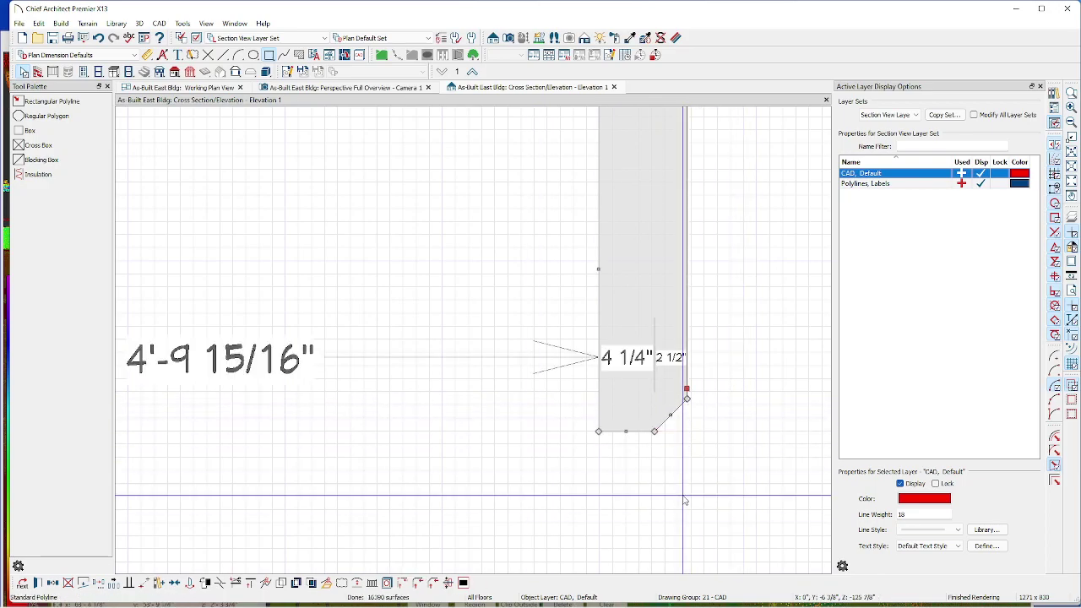
- Lower the rectangle's upper corner beside the outer edge so its top follows the slope of the traced outline
{"action": "scroll", "coordinate": [684, 500], "scroll_direction": "down", "scroll_amount": 5}
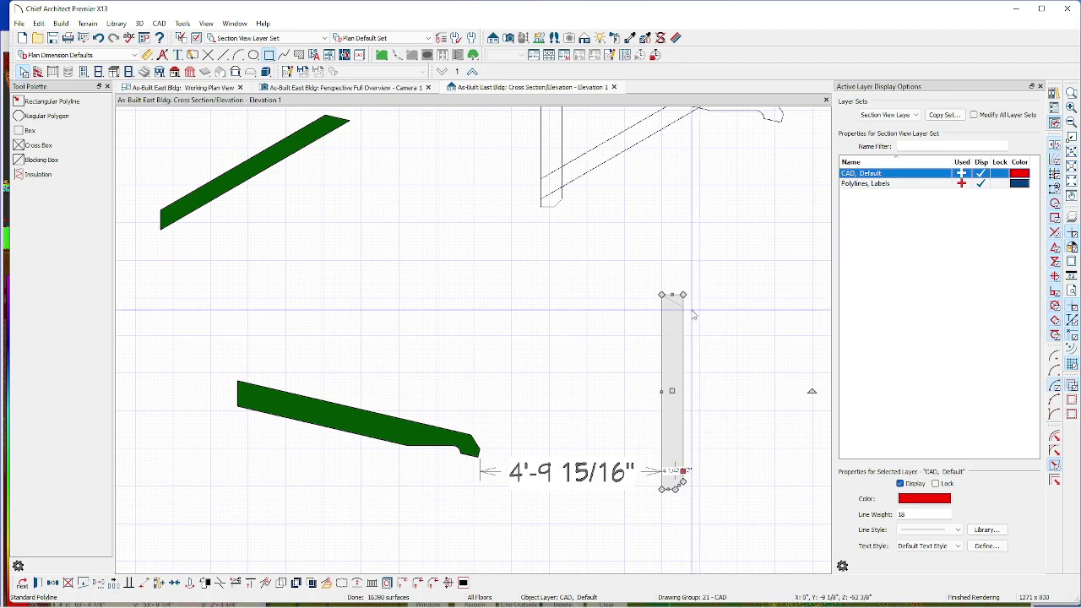
{"action": "scroll", "coordinate": [694, 326], "scroll_direction": "up", "scroll_amount": 3}
{"action": "left_click_drag", "start_coordinate": [687, 299], "coordinate": [686, 327]}
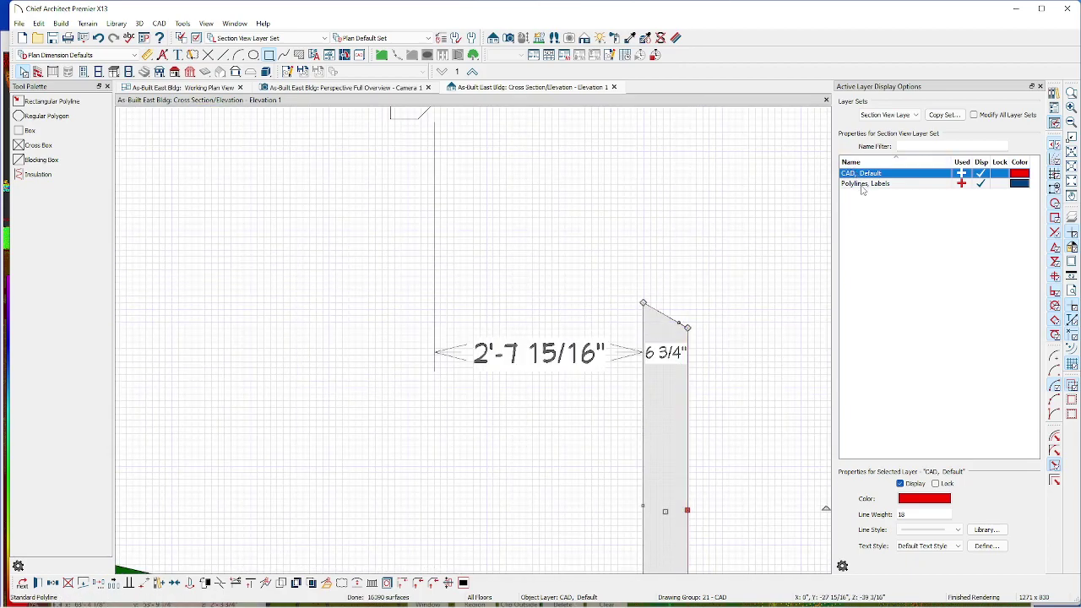
{"action": "left_click", "coordinate": [629, 247]}
{"action": "scroll", "coordinate": [623, 261], "scroll_direction": "down", "scroll_amount": 2}
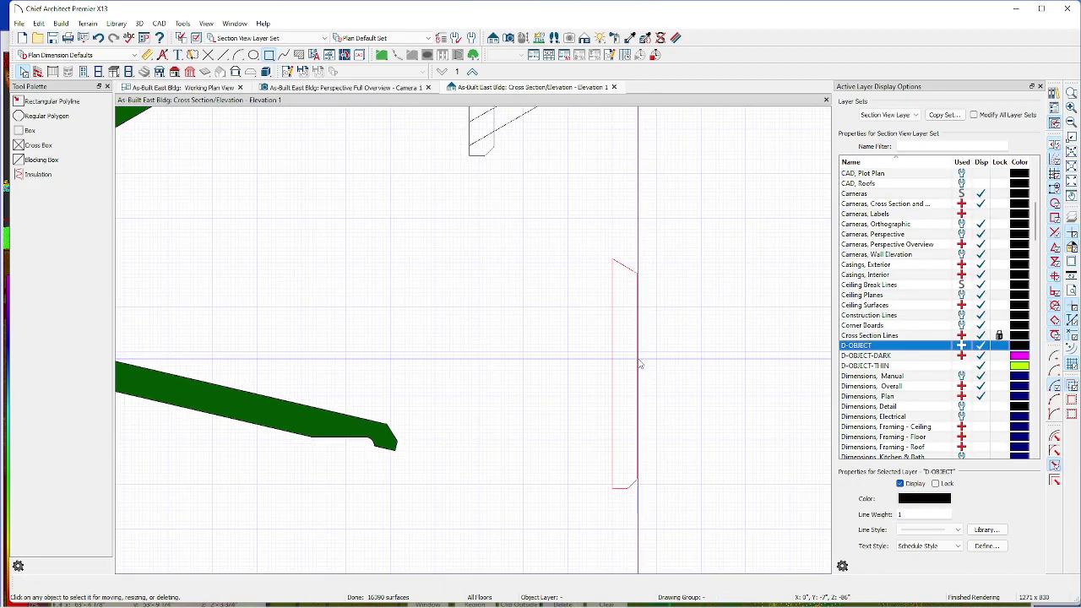
- Move the traced polyline about 1'-9" off the original outline, toward the green bracket arm
{"action": "left_click", "coordinate": [638, 371]}
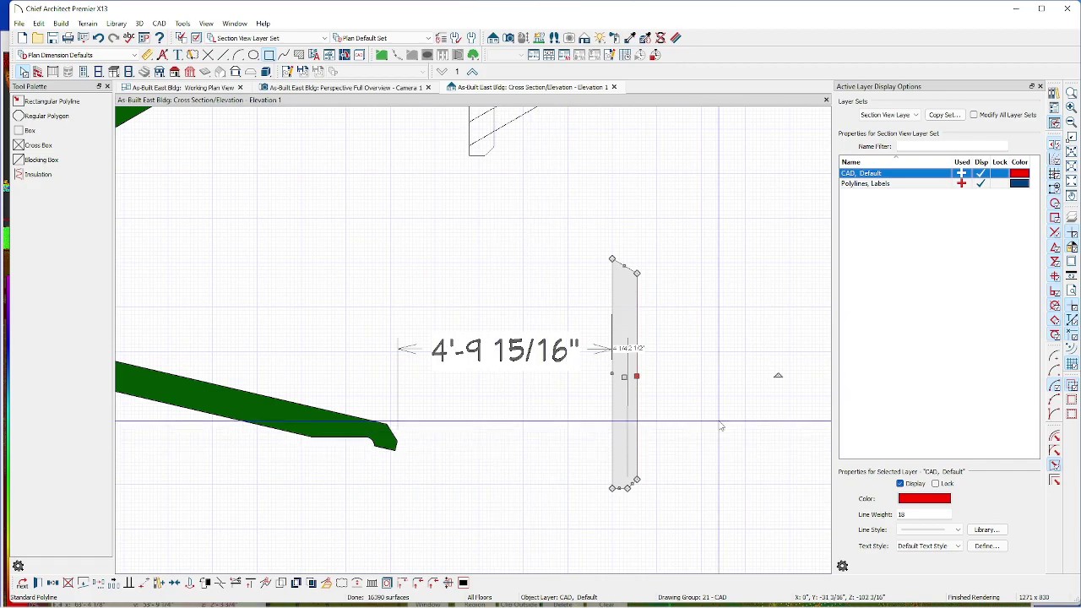
{"action": "left_click_drag", "start_coordinate": [624, 377], "coordinate": [548, 363]}
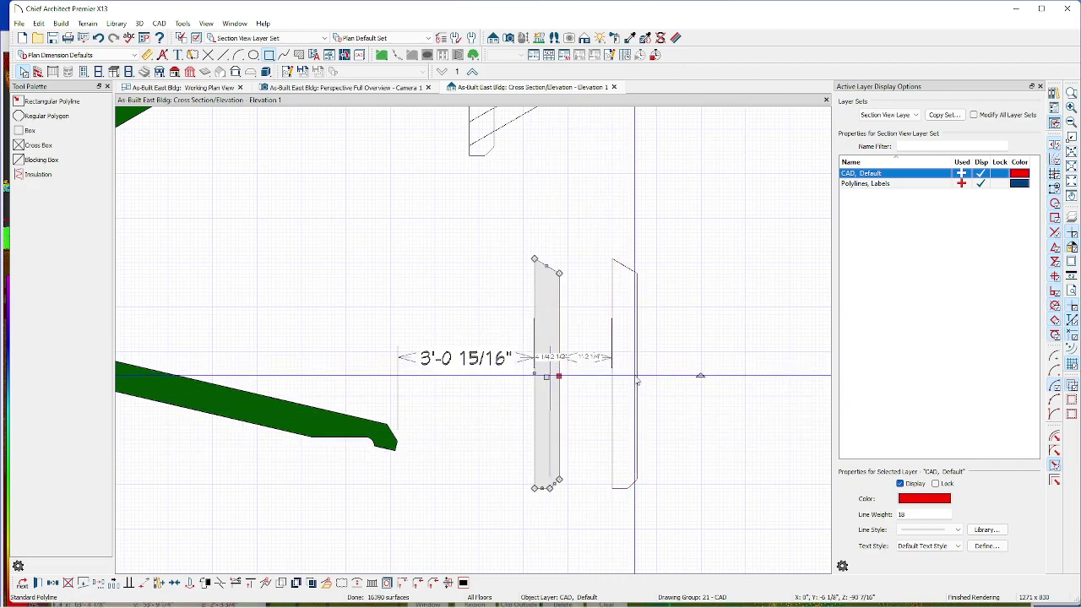
{"action": "left_click", "coordinate": [622, 391]}
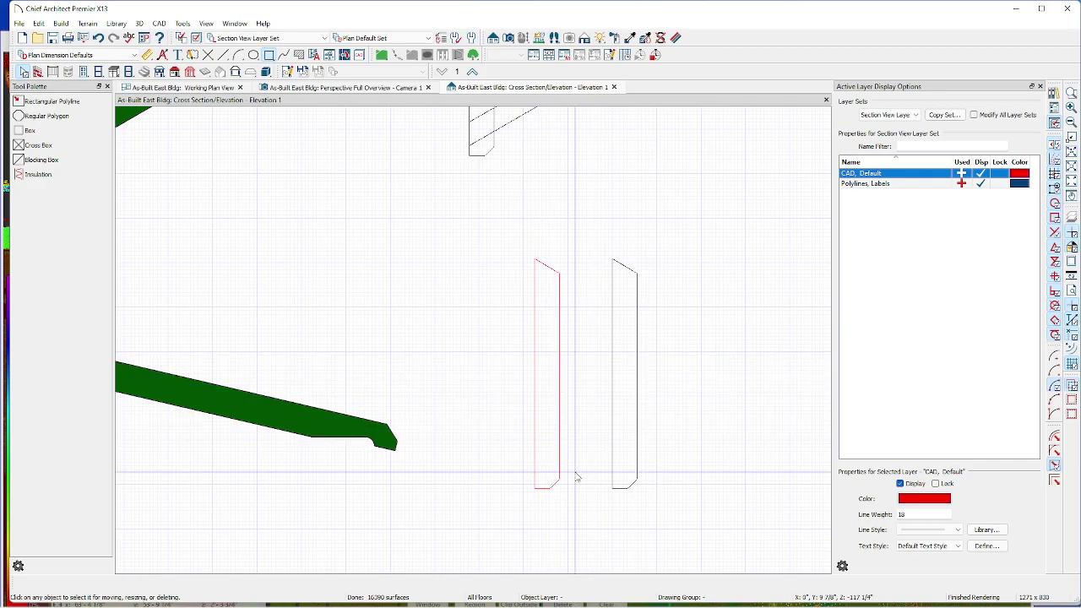
- Convert the traced post polyline to a Polyline Solid on the default Polyline Solids layer
{"action": "left_click_drag", "start_coordinate": [564, 519], "coordinate": [517, 233]}
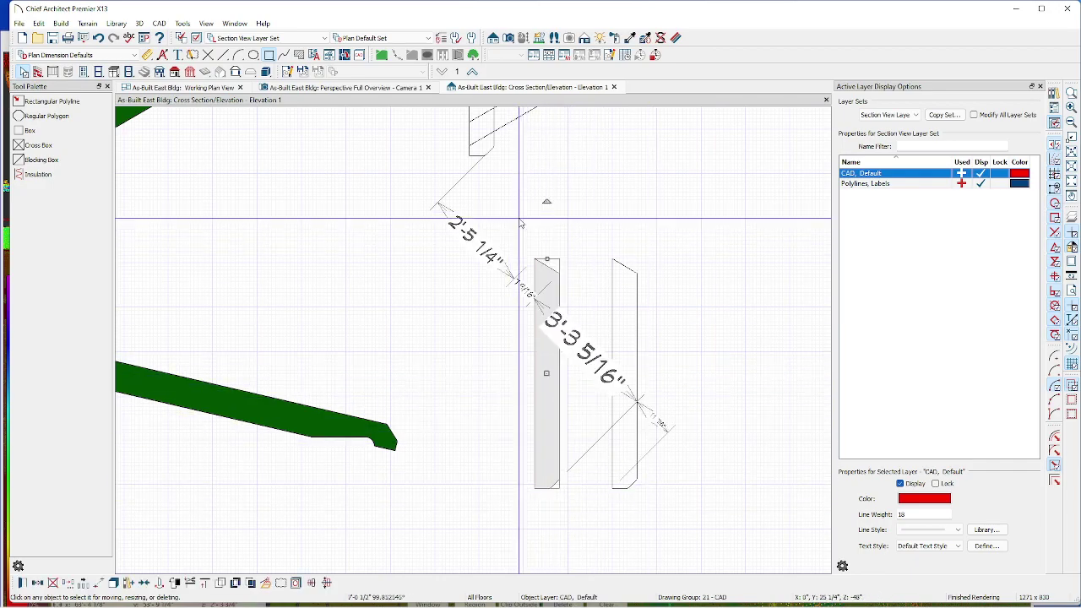
{"action": "left_click", "coordinate": [264, 583]}
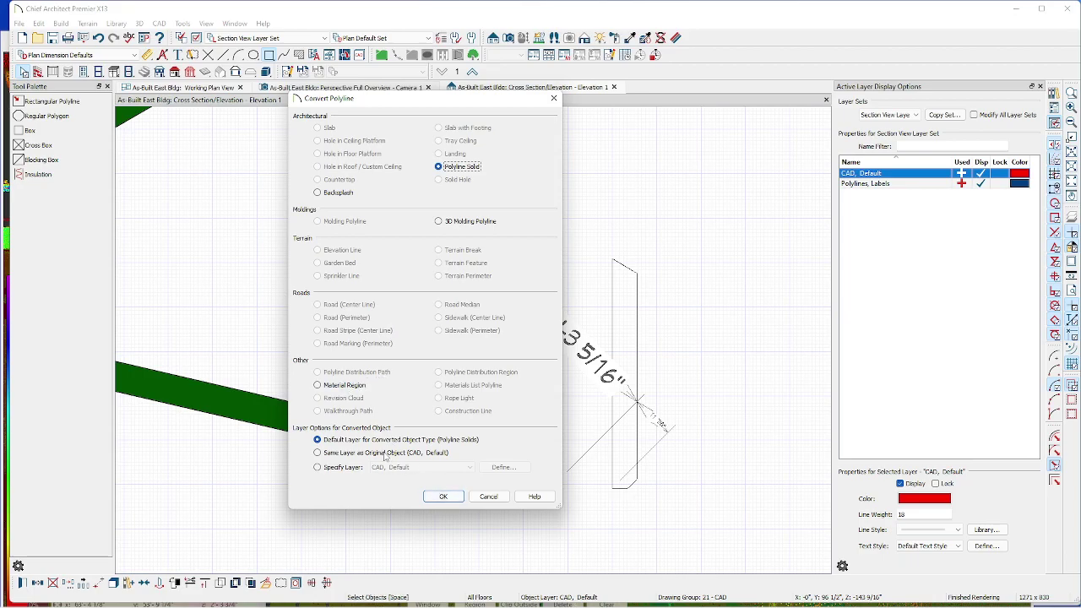
{"action": "left_click", "coordinate": [443, 497]}
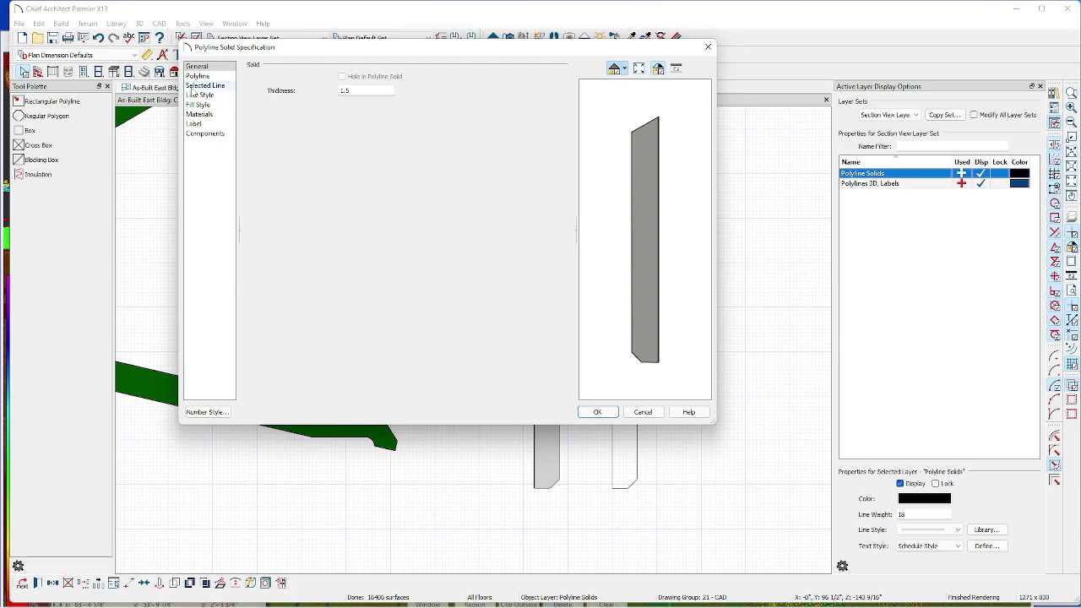
- Assign the plan material Color - Forest to the post's polyline solid
{"action": "left_click", "coordinate": [199, 114]}
{"action": "left_click", "coordinate": [397, 91]}
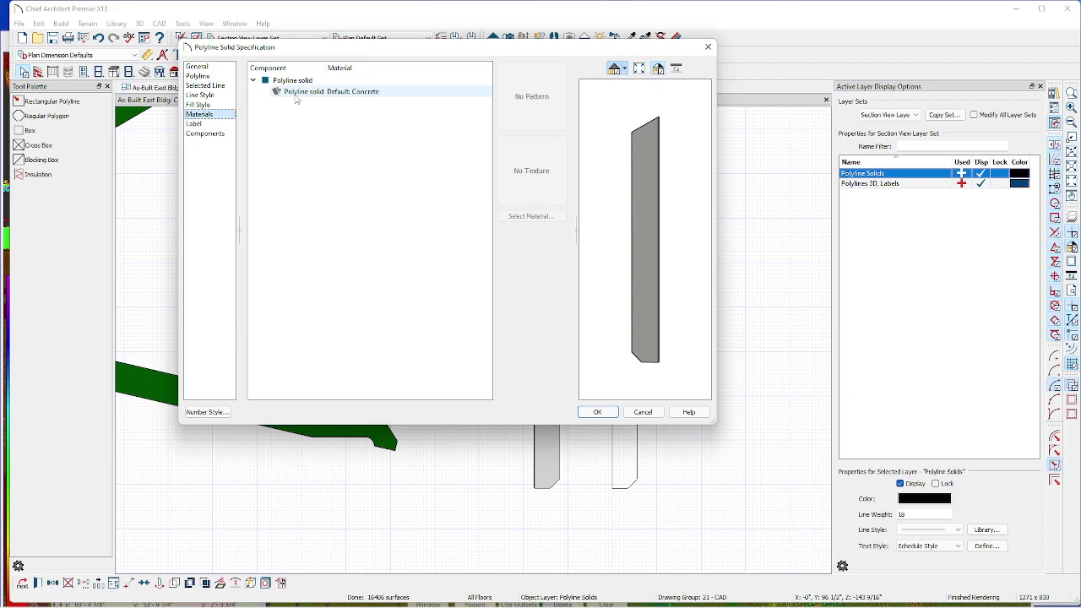
{"action": "left_click", "coordinate": [524, 215]}
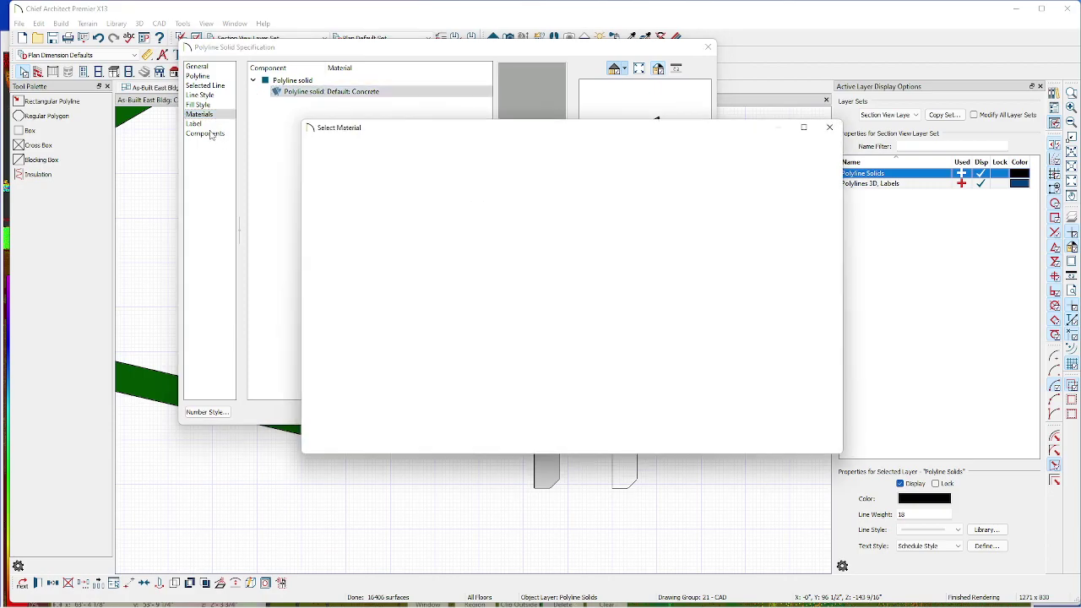
{"action": "left_click", "coordinate": [346, 158]}
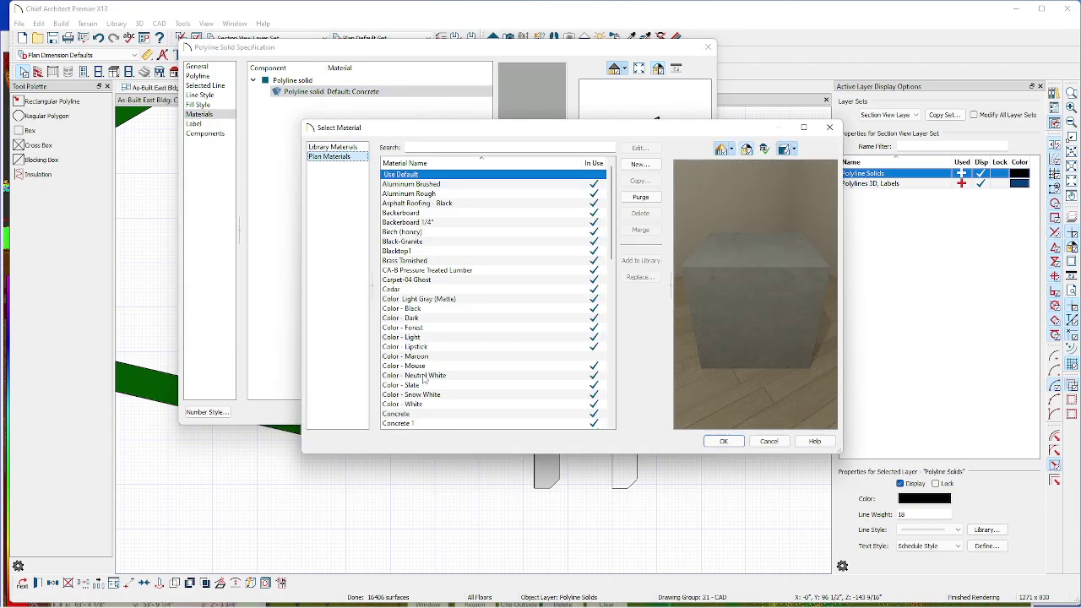
{"action": "left_click", "coordinate": [418, 328]}
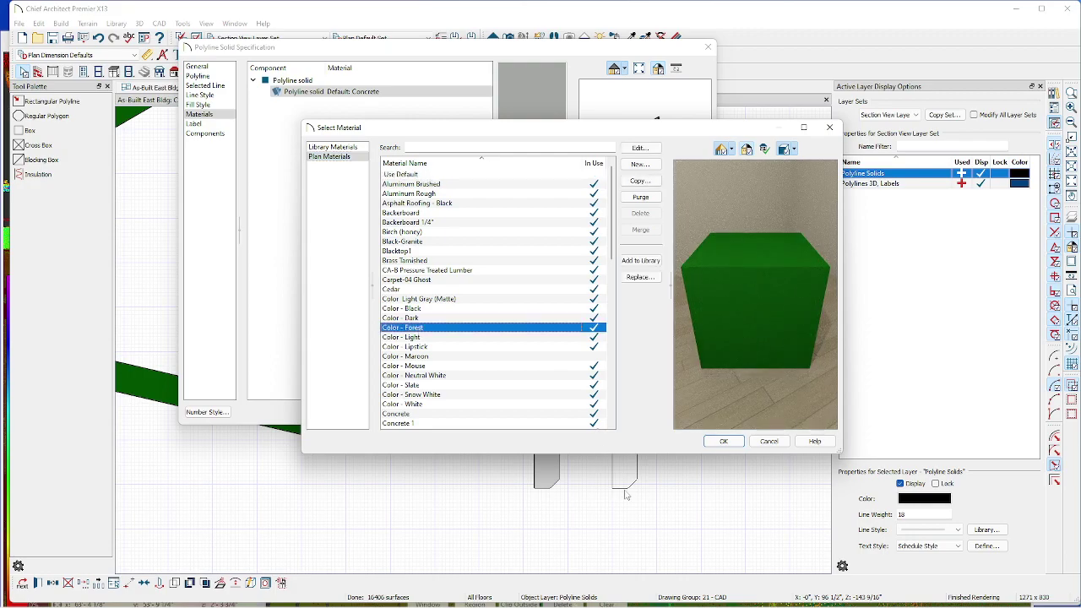
{"action": "left_click", "coordinate": [721, 442]}
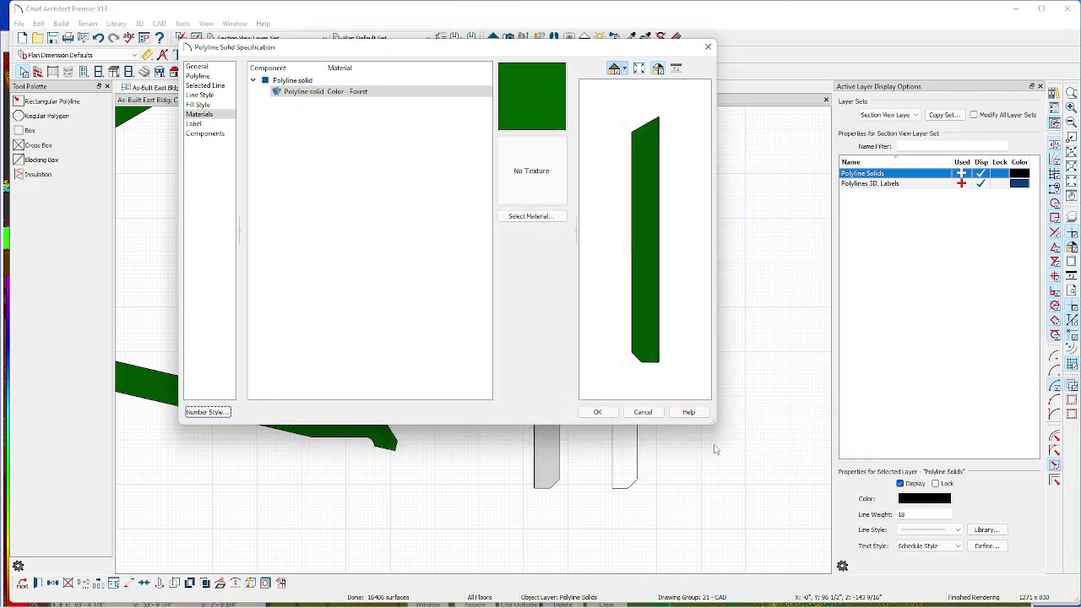
{"action": "left_click", "coordinate": [597, 412]}
- Delete the original tall outline and its closing line beside the green post
{"action": "scroll", "coordinate": [683, 430], "scroll_direction": "down", "scroll_amount": 3}
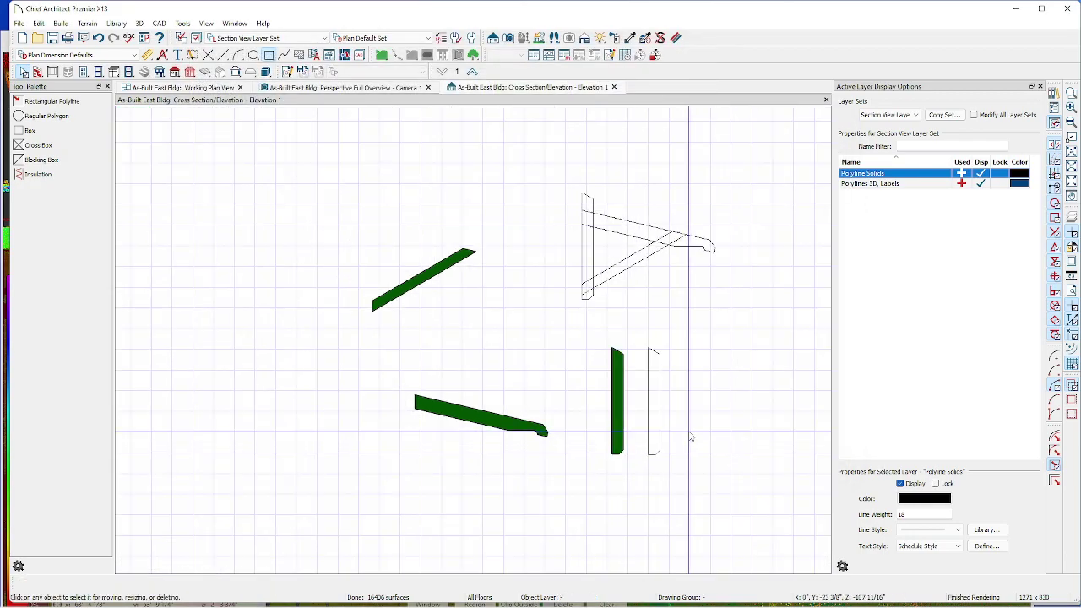
{"action": "left_click", "coordinate": [648, 358]}
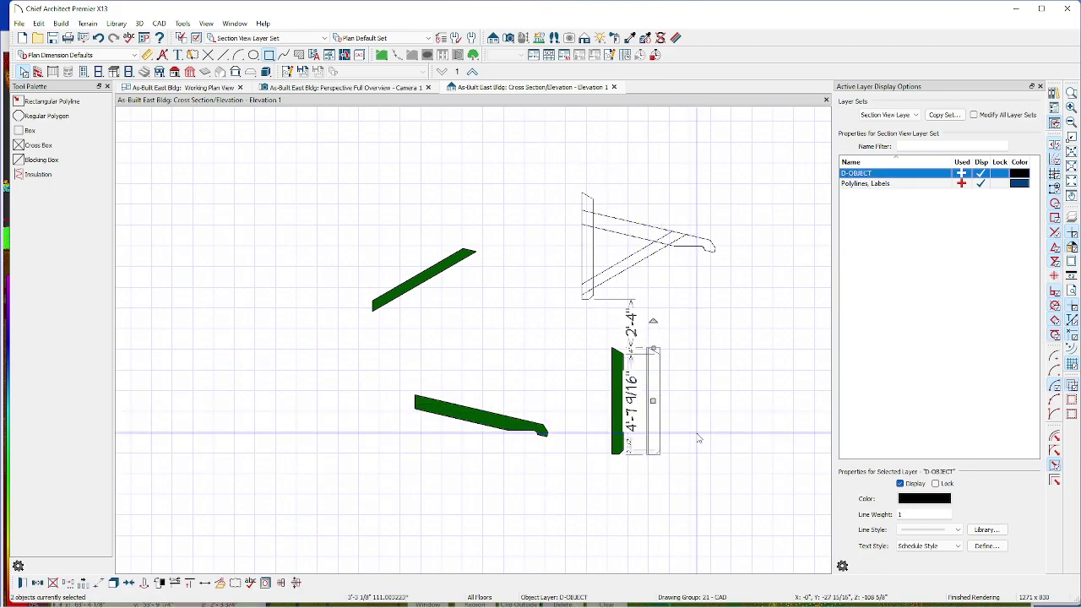
{"action": "key", "text": "Delete"}
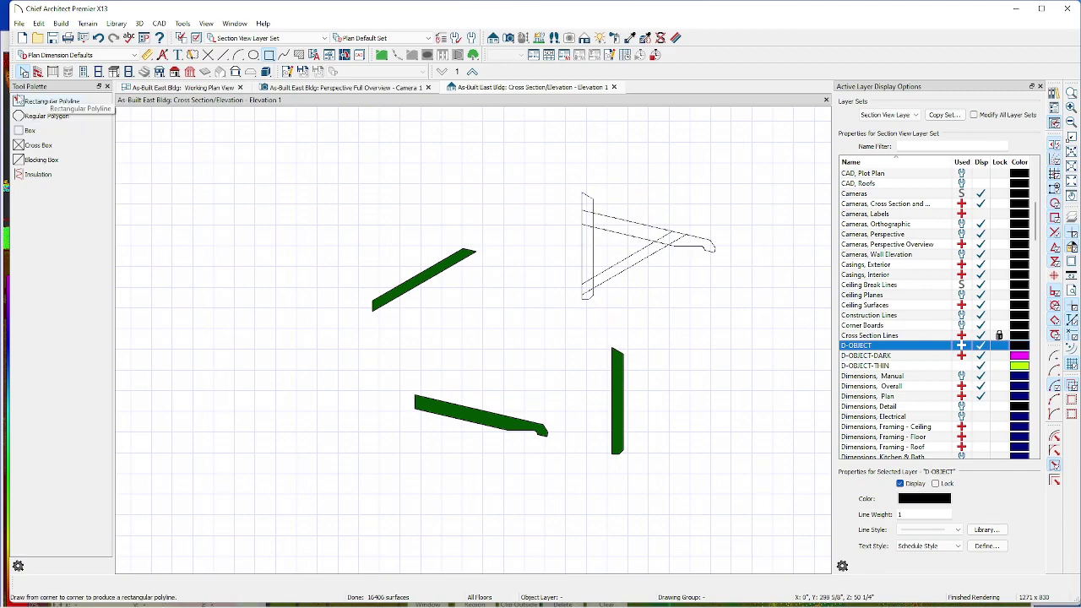
- Switch to Autodesk ReCap to examine the eave brackets in the point cloud, and return to the Chief Architect elevation
{"action": "key", "text": "alt+Tab"}
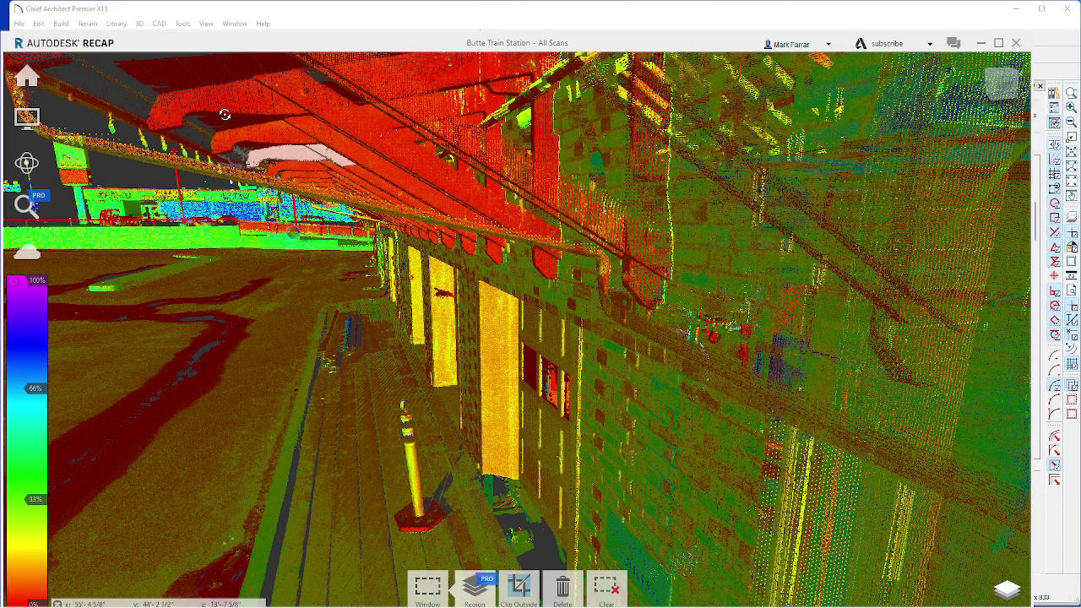
{"action": "left_click", "coordinate": [291, 19]}
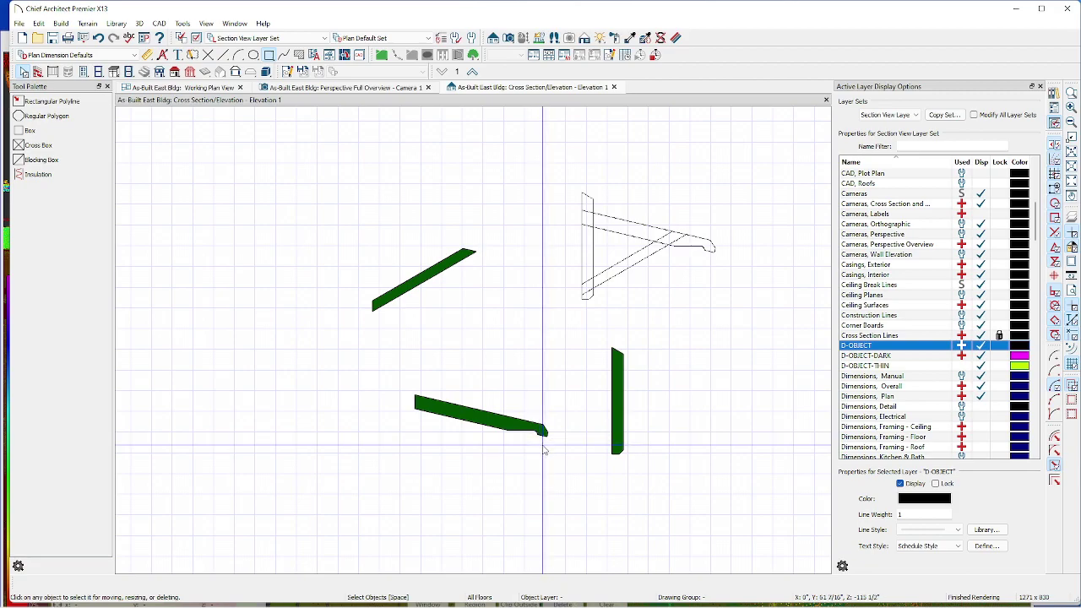
- Trim the arm's traced lines in the bracket outline back to the edge of the post
{"action": "left_click", "coordinate": [592, 220]}
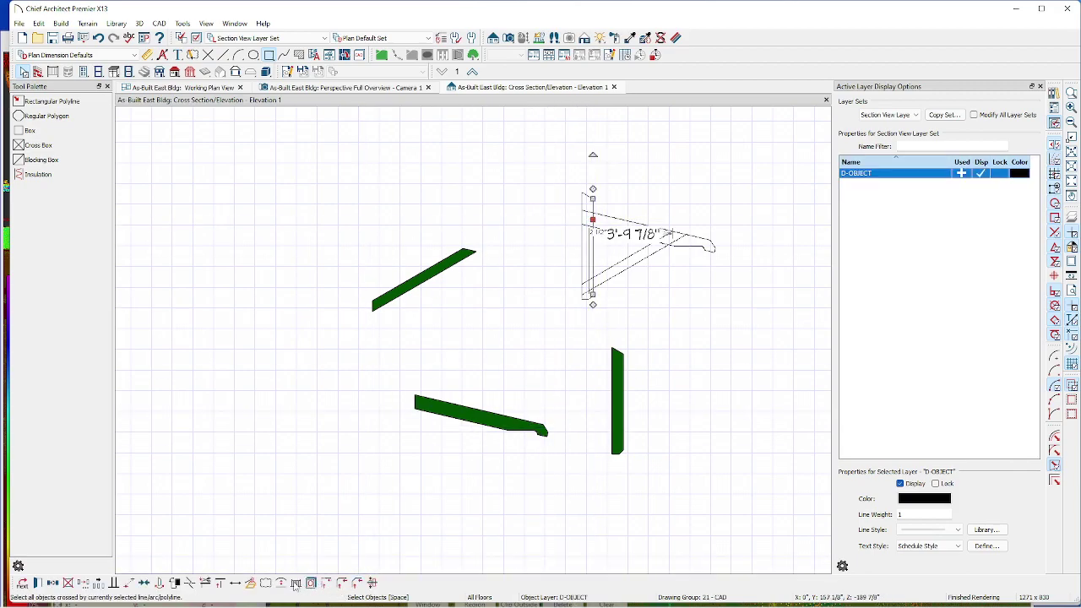
{"action": "key", "text": "Escape"}
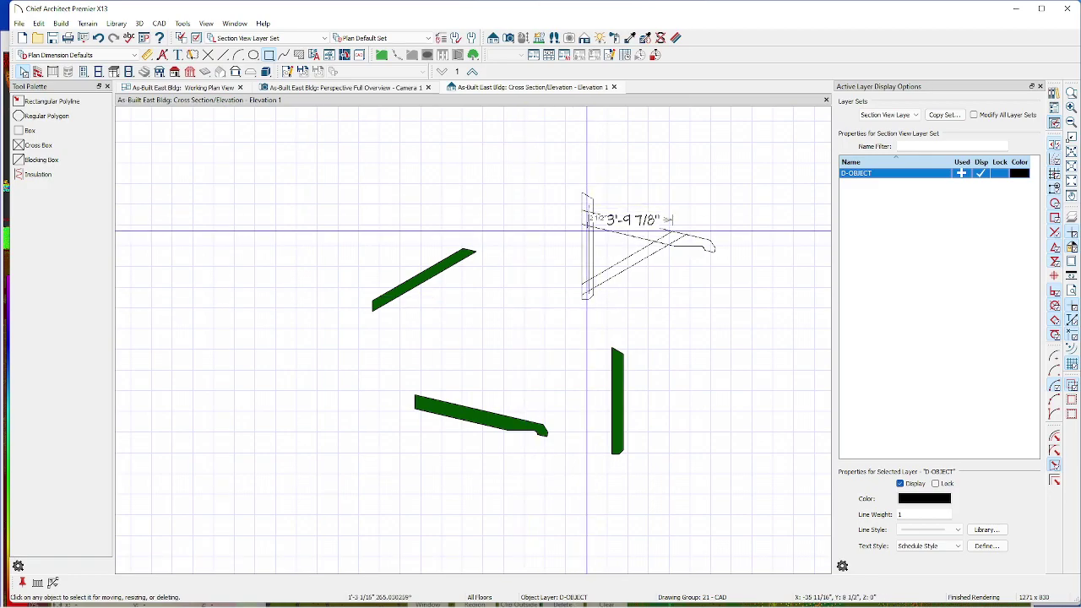
{"action": "left_click", "coordinate": [590, 229]}
{"action": "key", "text": "Escape"}
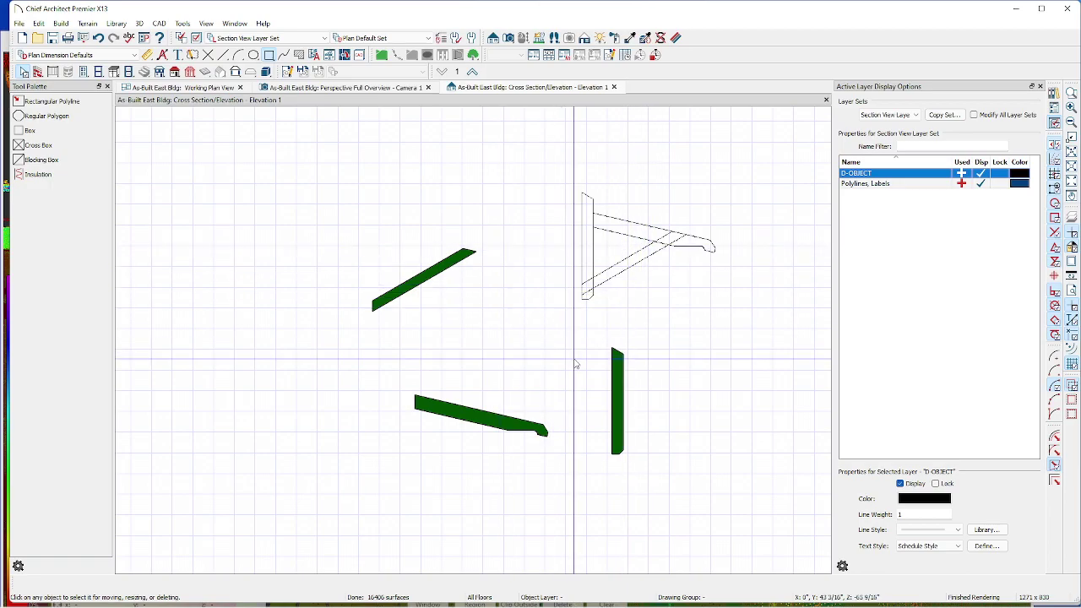
- Move the green arm solid point to point, snapping its upper tip corner onto the matching corner of the traced arm outline
{"action": "left_click", "coordinate": [536, 426]}
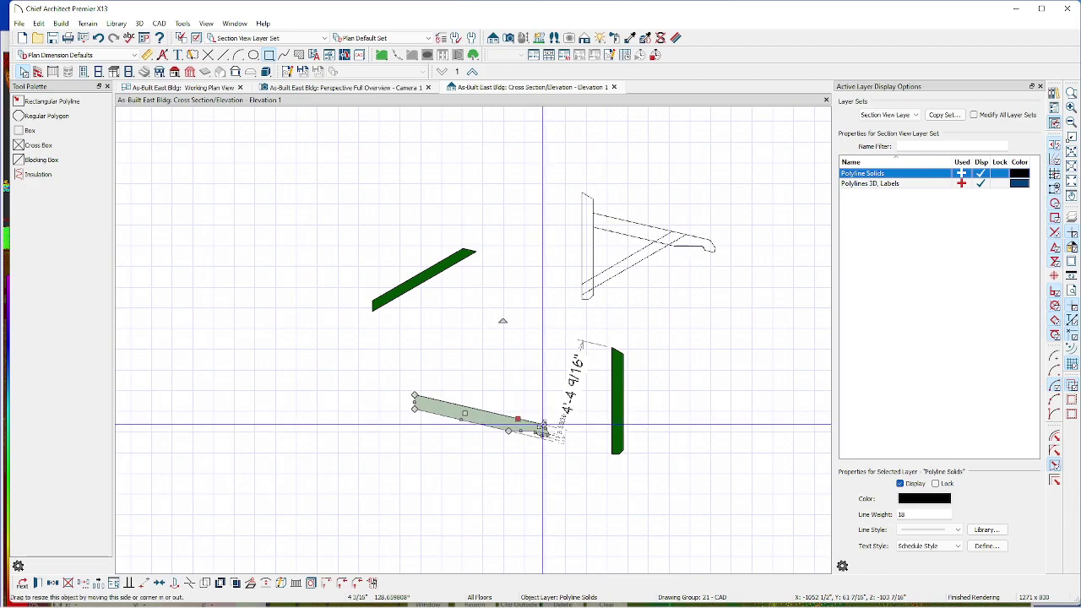
{"action": "left_click", "coordinate": [145, 582]}
{"action": "left_click", "coordinate": [544, 426]}
{"action": "left_click", "coordinate": [712, 239]}
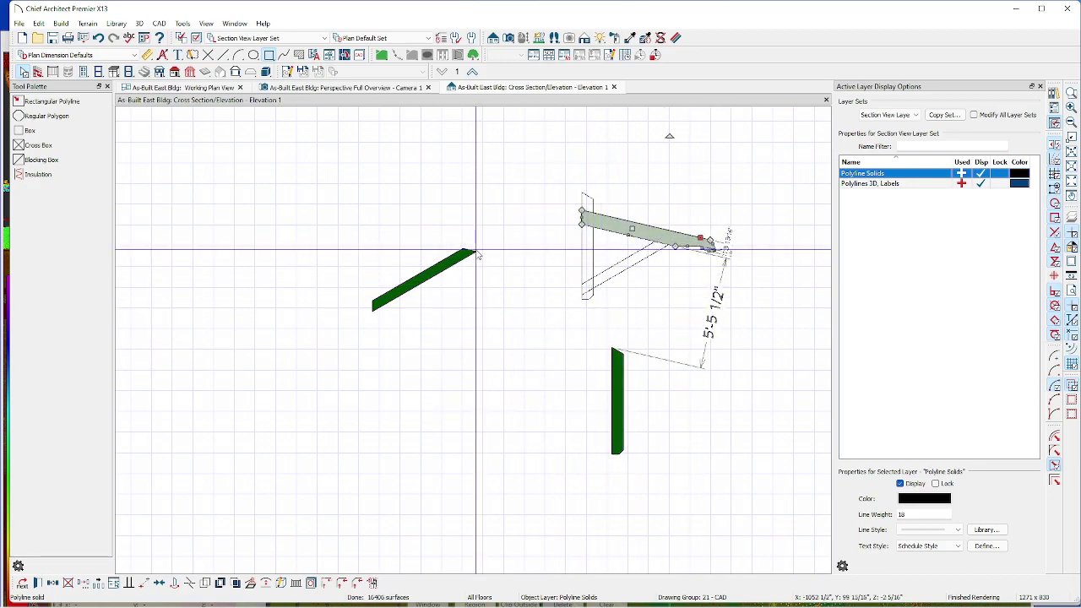
- Move the green post solid point to point, snapping its top corner onto the top corner of the traced post outline
{"action": "left_click", "coordinate": [617, 359]}
{"action": "left_click", "coordinate": [144, 583]}
{"action": "left_click", "coordinate": [614, 346]}
{"action": "left_click", "coordinate": [582, 193]}
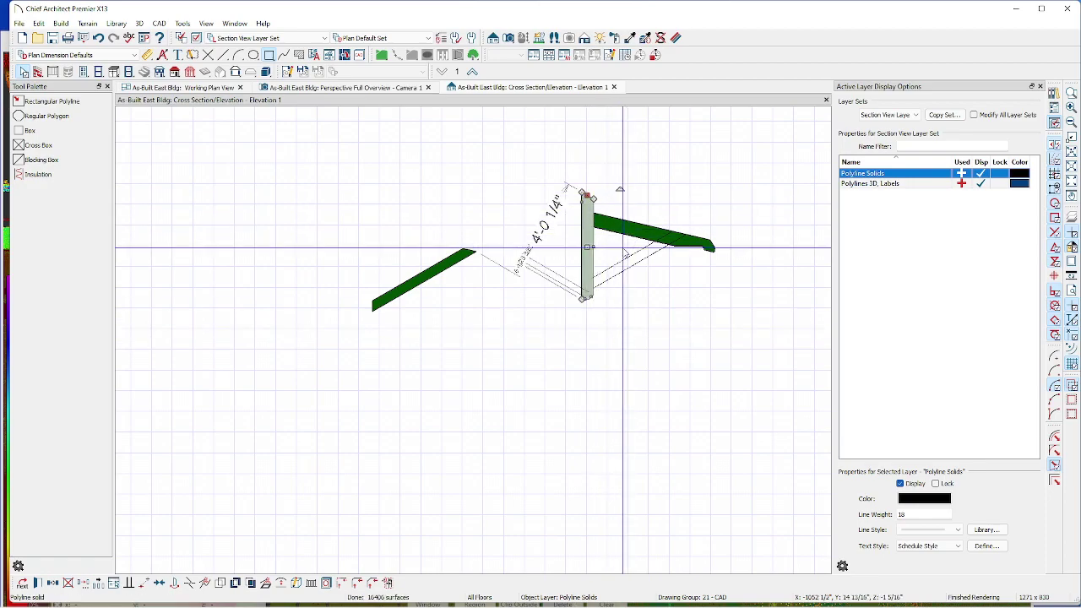
{"action": "left_click", "coordinate": [650, 183]}
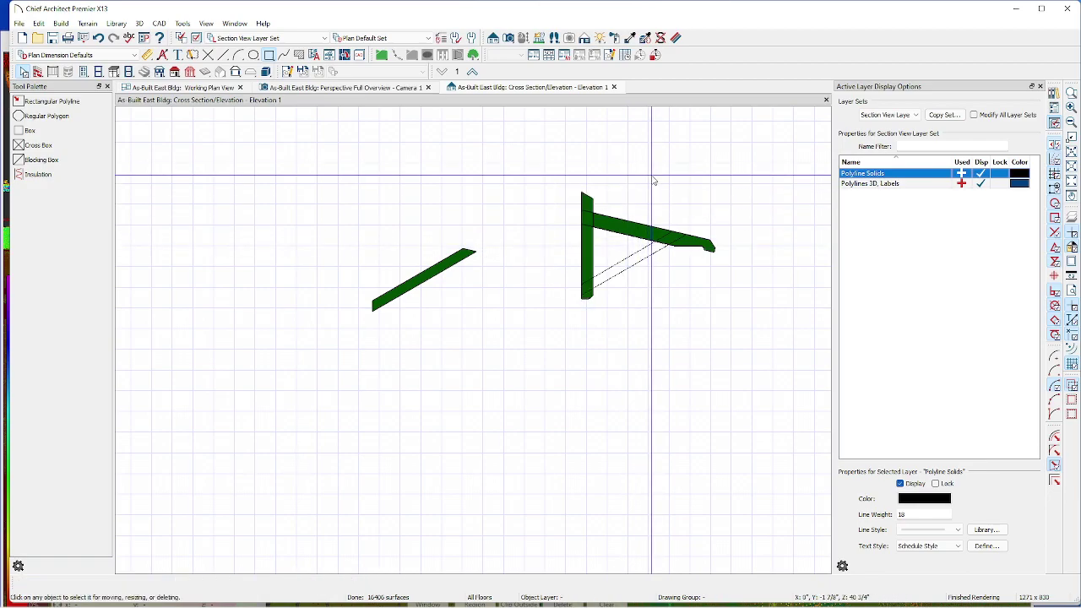
{"action": "left_click", "coordinate": [635, 223]}
{"action": "left_click", "coordinate": [592, 246], "text": "shift"}
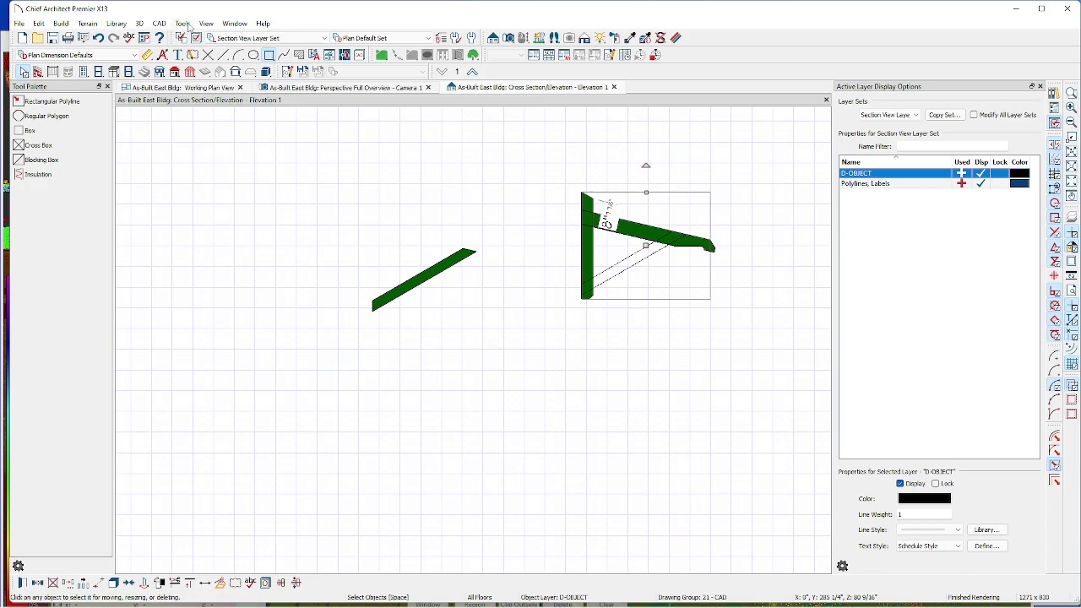
{"action": "left_click", "coordinate": [140, 24]}
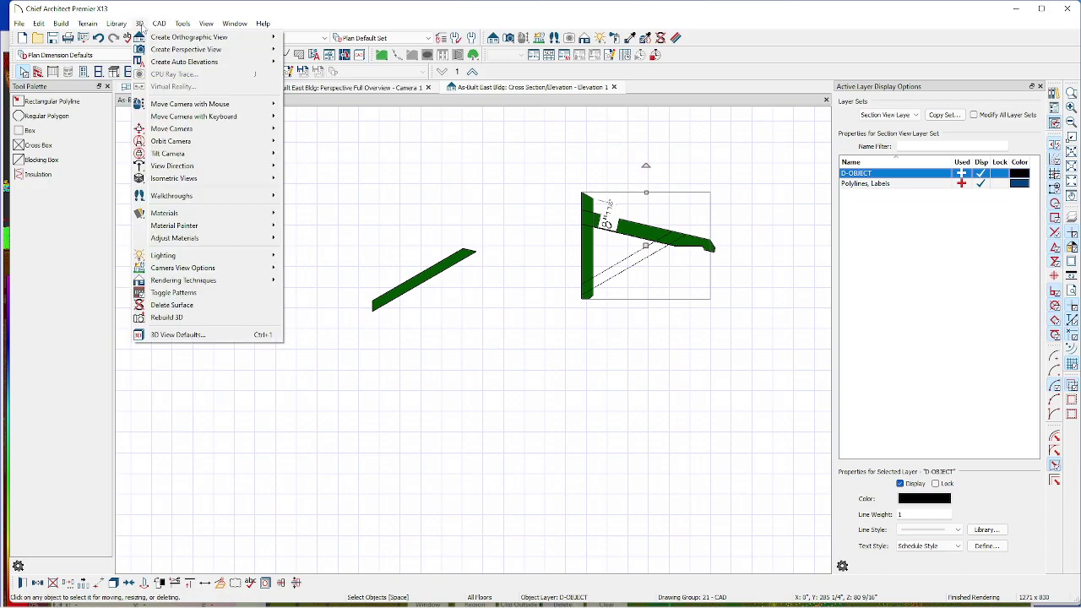
{"action": "mouse_move", "coordinate": [161, 27]}
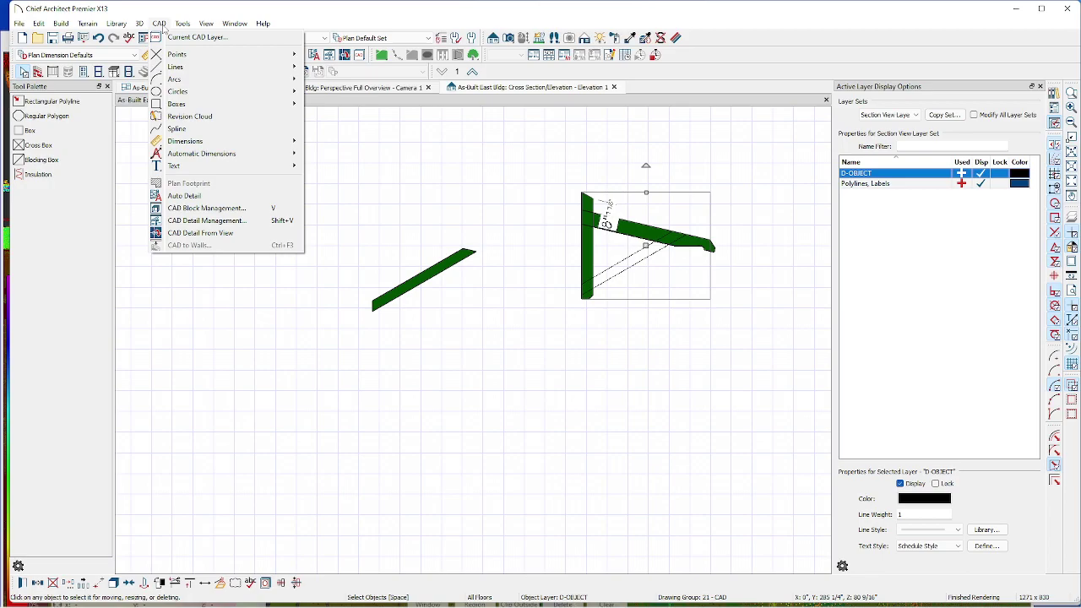
{"action": "mouse_move", "coordinate": [206, 23]}
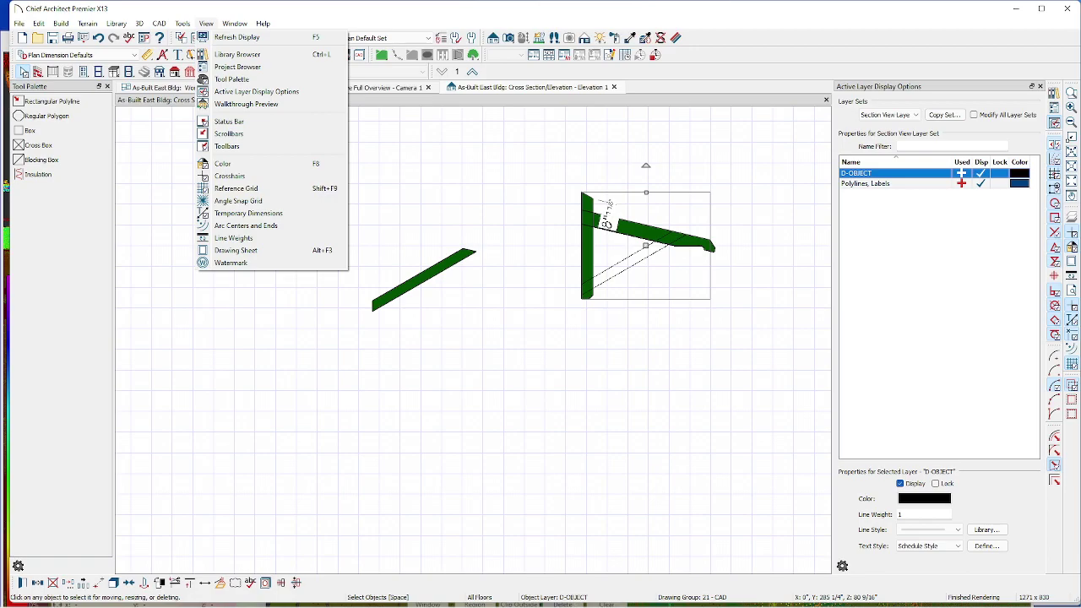
{"action": "key", "text": "Escape"}
- Undo the moves of the green solids and delete the red rectangle drawn over the green post
{"action": "key", "text": "shift+f"}
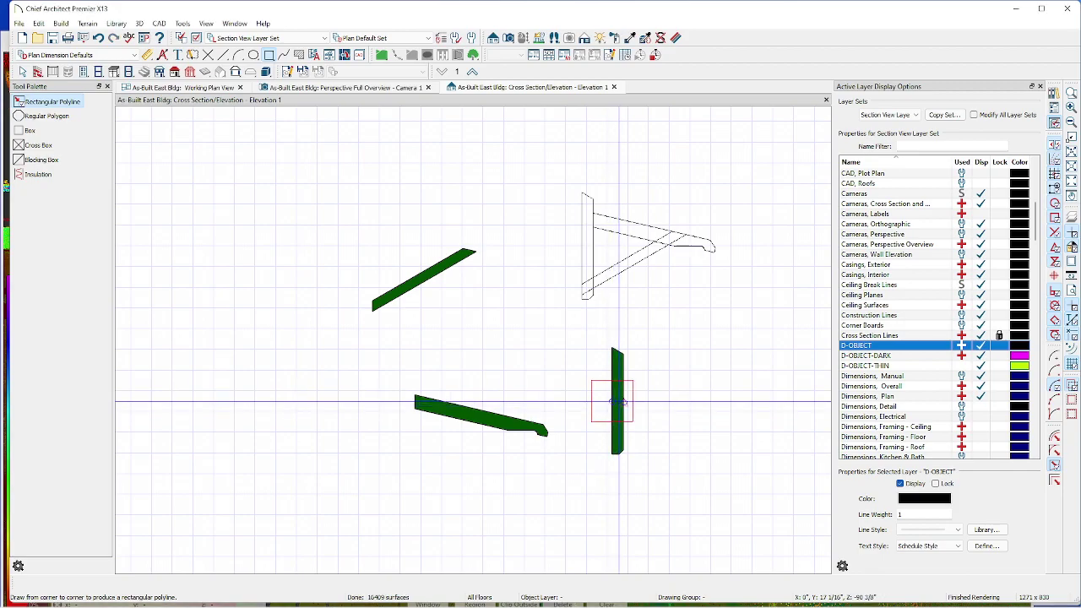
{"action": "key", "text": "l"}
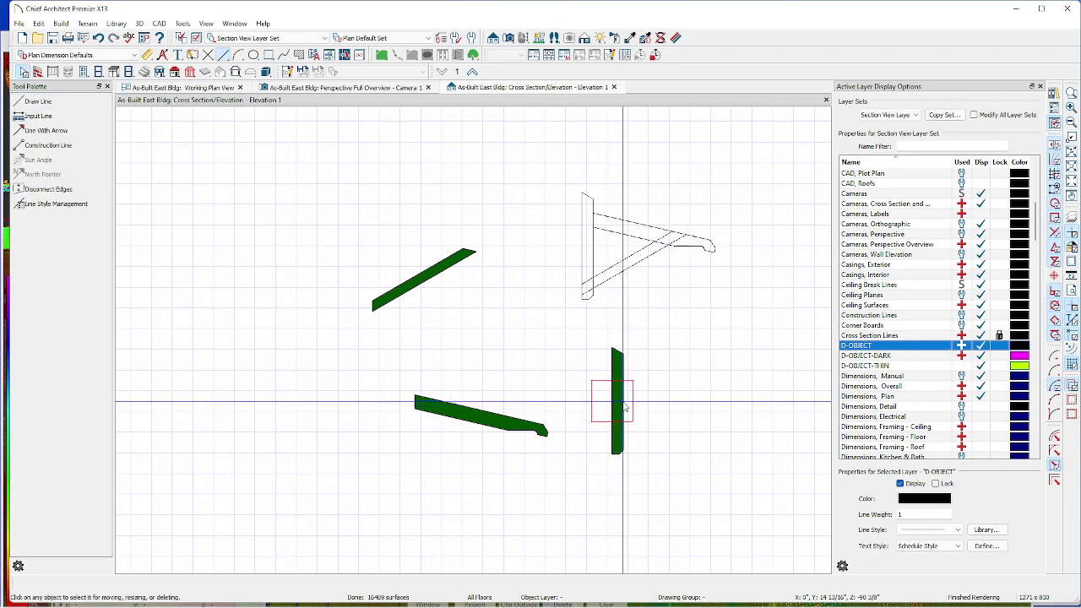
{"action": "left_click", "coordinate": [625, 407]}
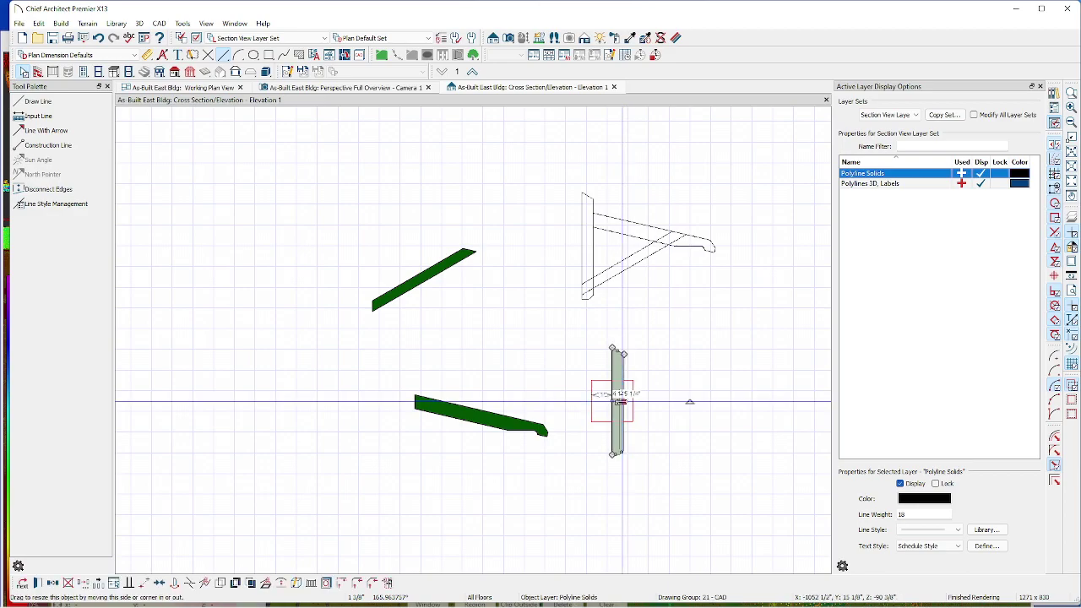
{"action": "left_click", "coordinate": [632, 407]}
{"action": "key", "text": "Delete"}
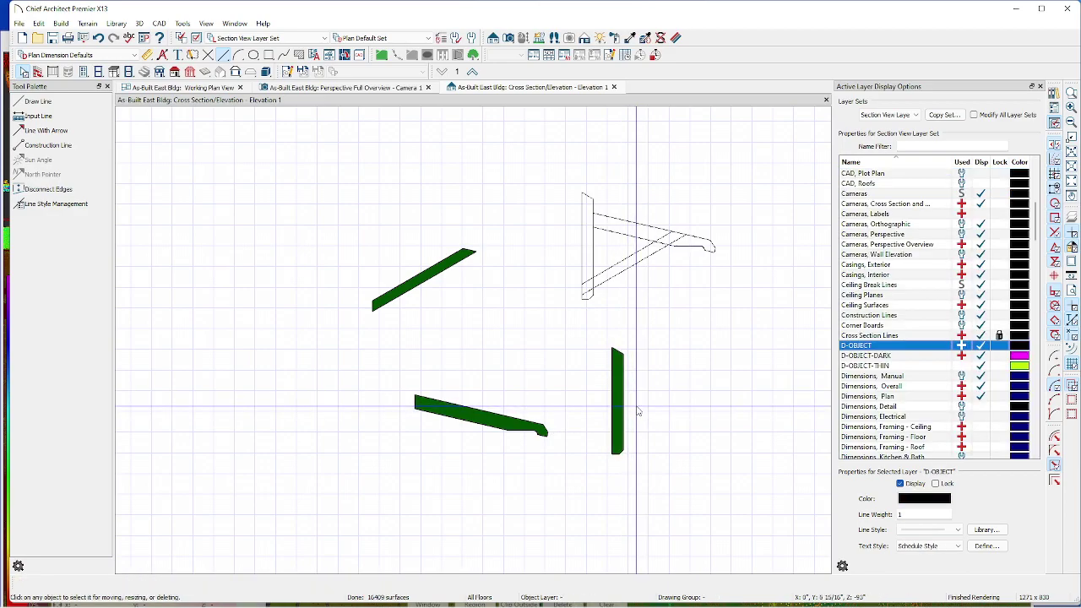
- Convert the green post solid and the green arm solid to plan polylines
{"action": "left_click", "coordinate": [625, 403]}
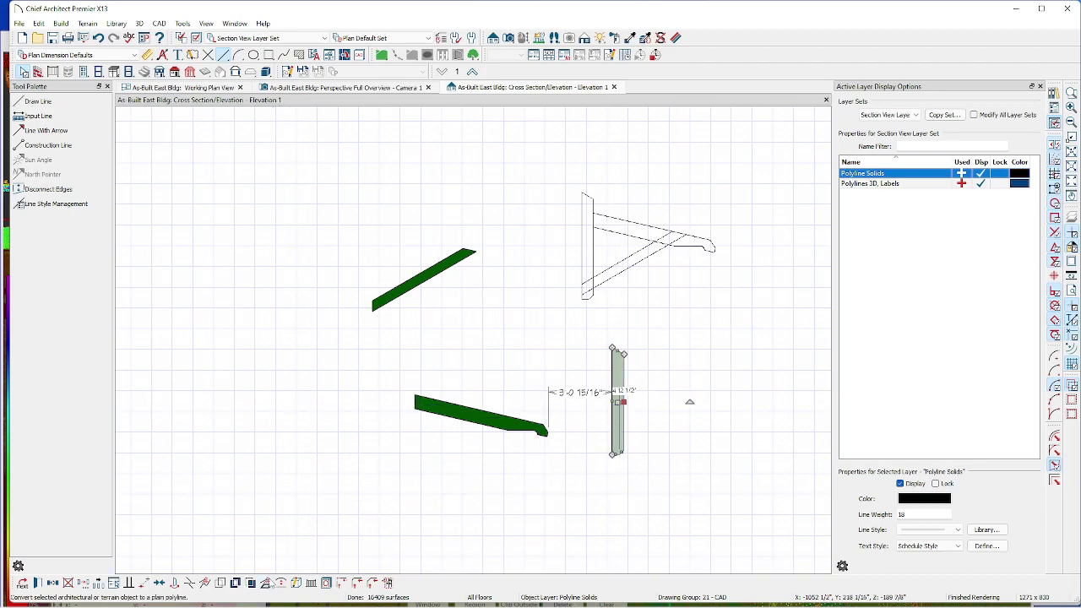
{"action": "left_click", "coordinate": [266, 585]}
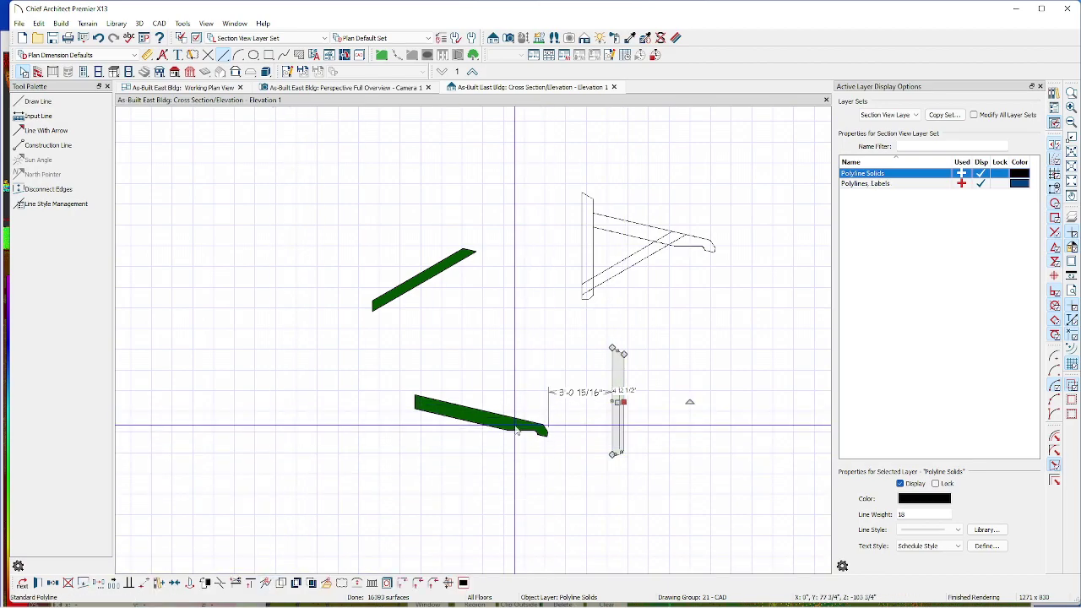
{"action": "left_click", "coordinate": [477, 413]}
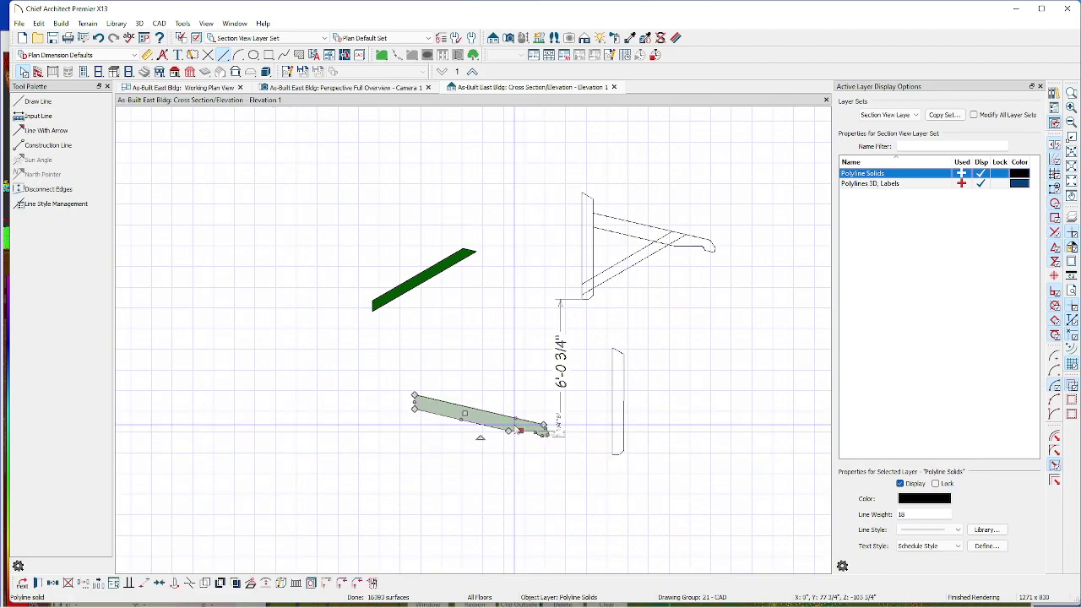
{"action": "left_click", "coordinate": [251, 585]}
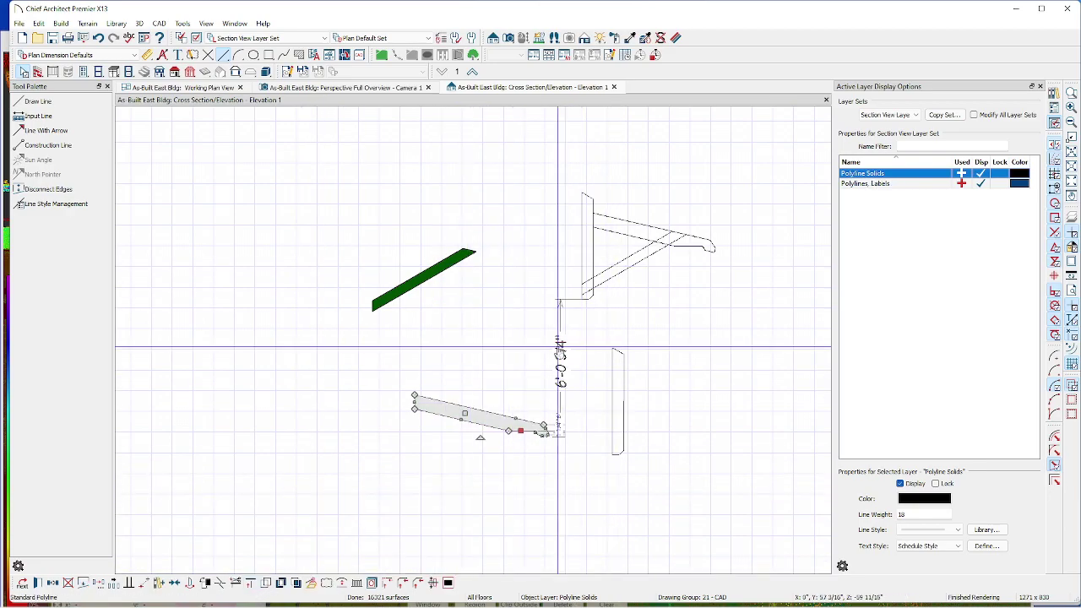
- Group all the traced bracket outline lines into one CAD block
{"action": "scroll", "coordinate": [610, 391], "scroll_direction": "up", "scroll_amount": 1}
{"action": "scroll", "coordinate": [610, 390], "scroll_direction": "up", "scroll_amount": 1}
{"action": "scroll", "coordinate": [620, 389], "scroll_direction": "down", "scroll_amount": 1}
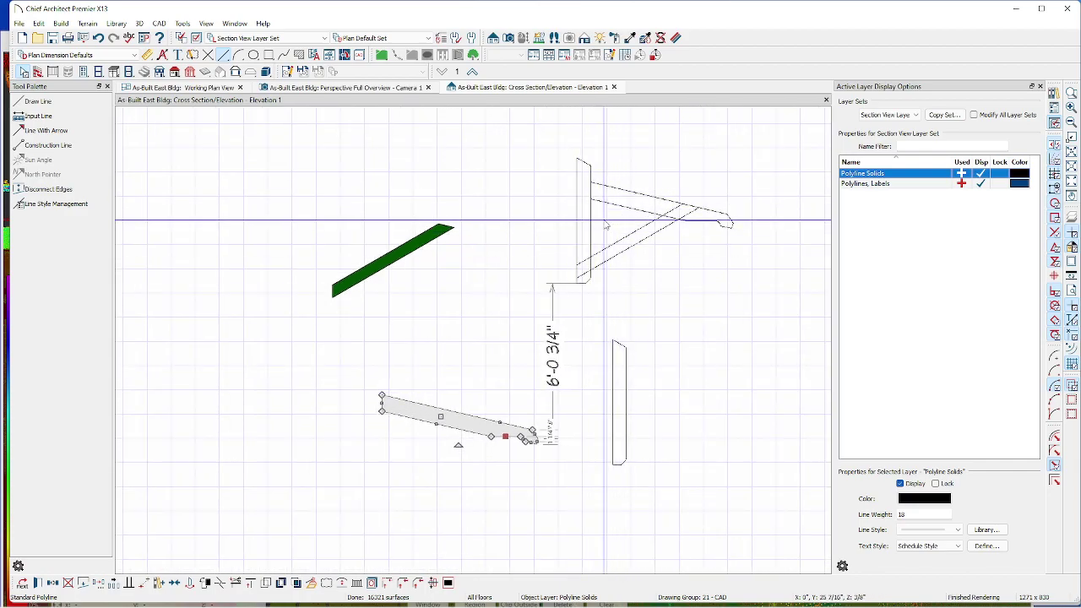
{"action": "mouse_move", "coordinate": [762, 295]}
{"action": "left_mouse_down"}
{"action": "mouse_move", "coordinate": [646, 193]}
{"action": "mouse_move", "coordinate": [562, 157]}
{"action": "left_mouse_up"}
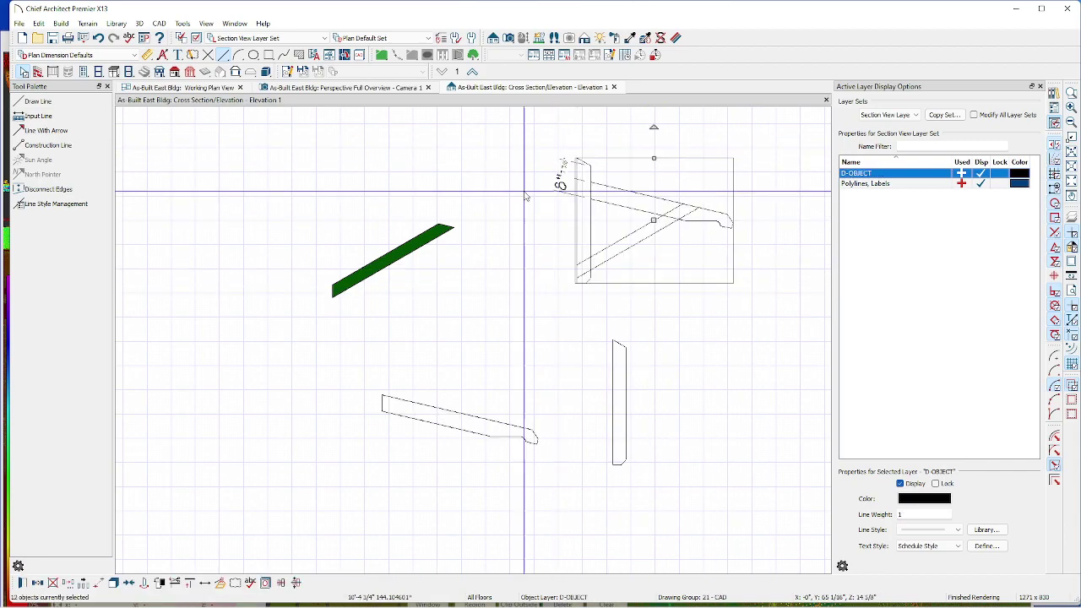
{"action": "left_click", "coordinate": [113, 582]}
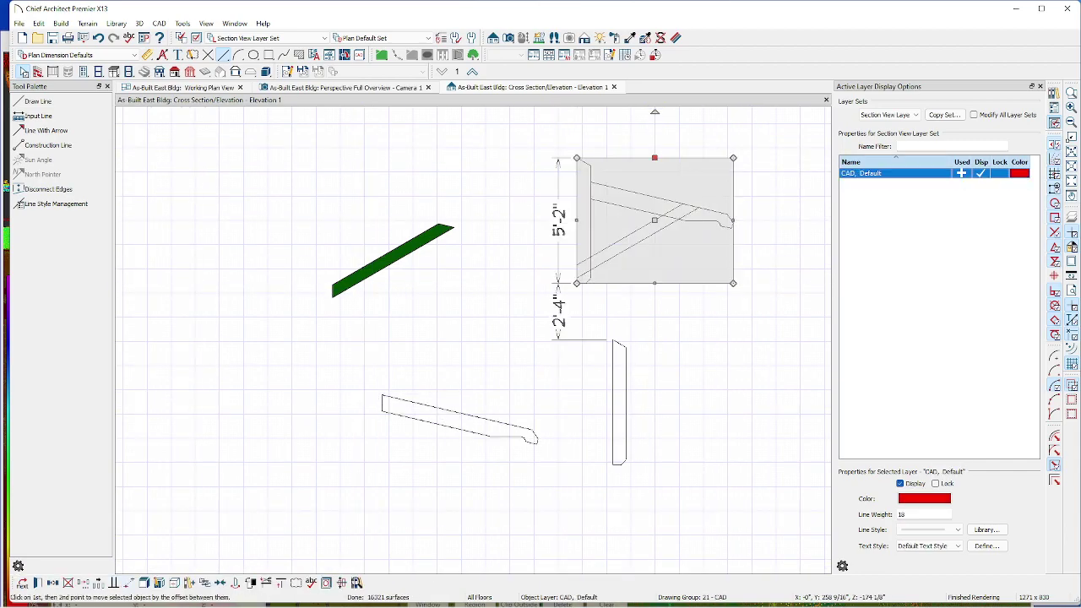
{"action": "left_click", "coordinate": [707, 357]}
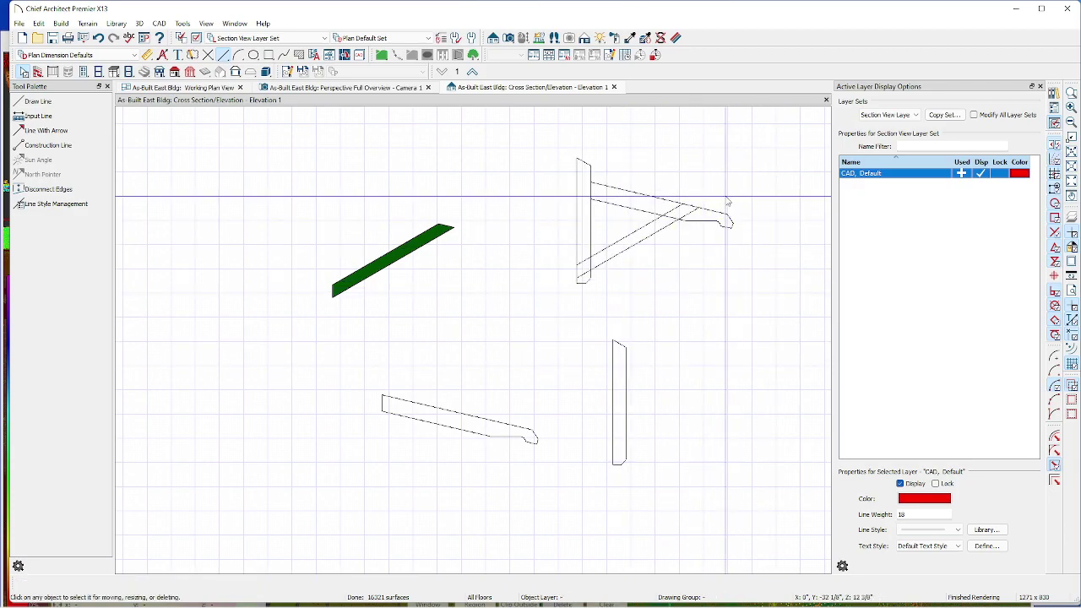
- Move the post polyline point to point, snapping its top corner onto the traced bracket's top post corner
{"action": "left_click", "coordinate": [625, 416]}
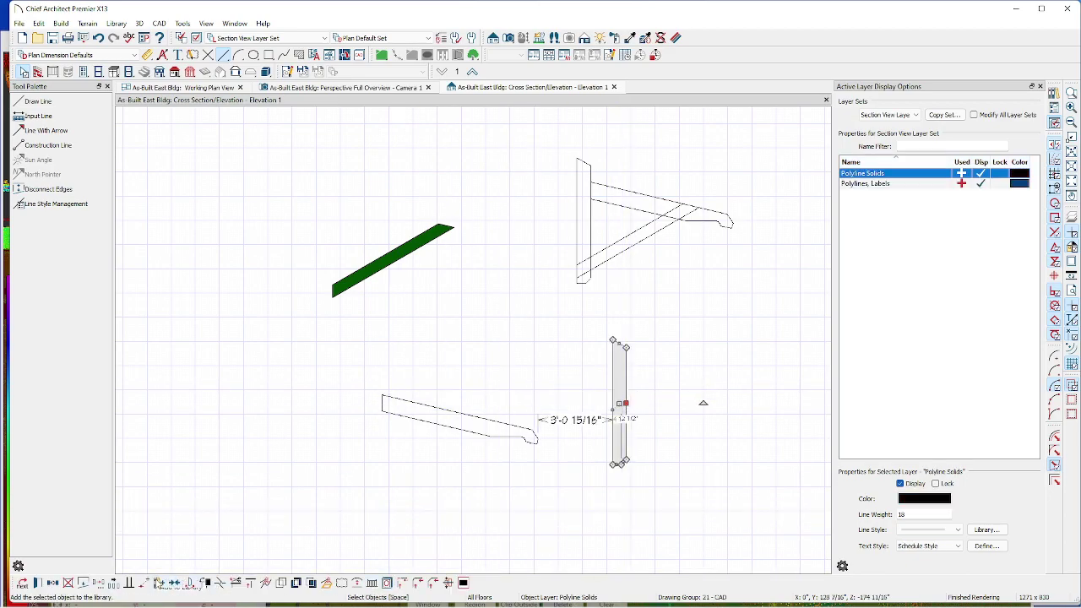
{"action": "left_click", "coordinate": [143, 584]}
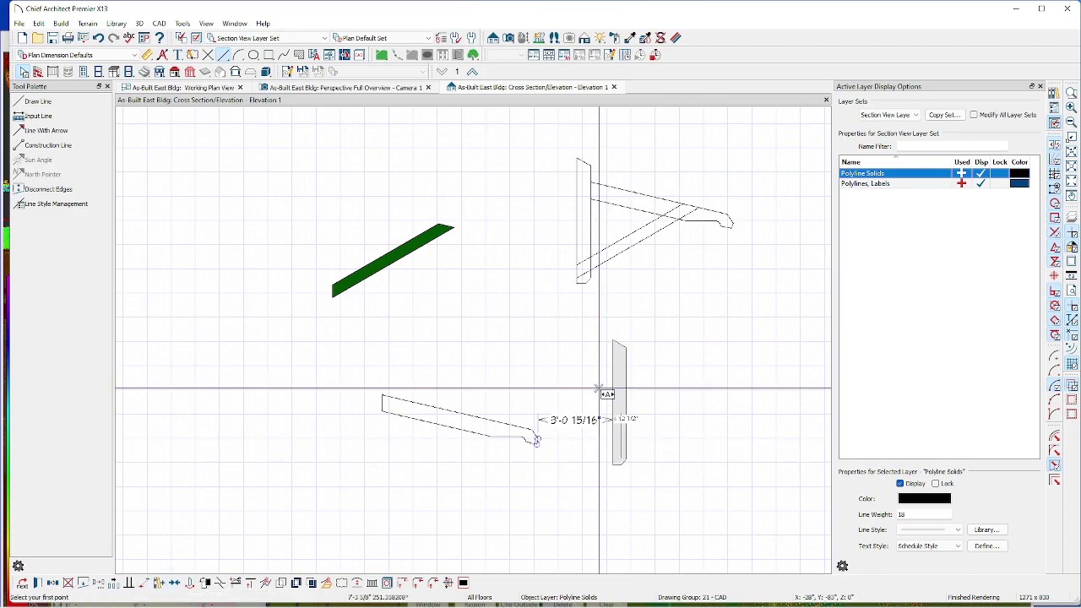
{"action": "left_click", "coordinate": [612, 339]}
{"action": "left_click", "coordinate": [577, 159]}
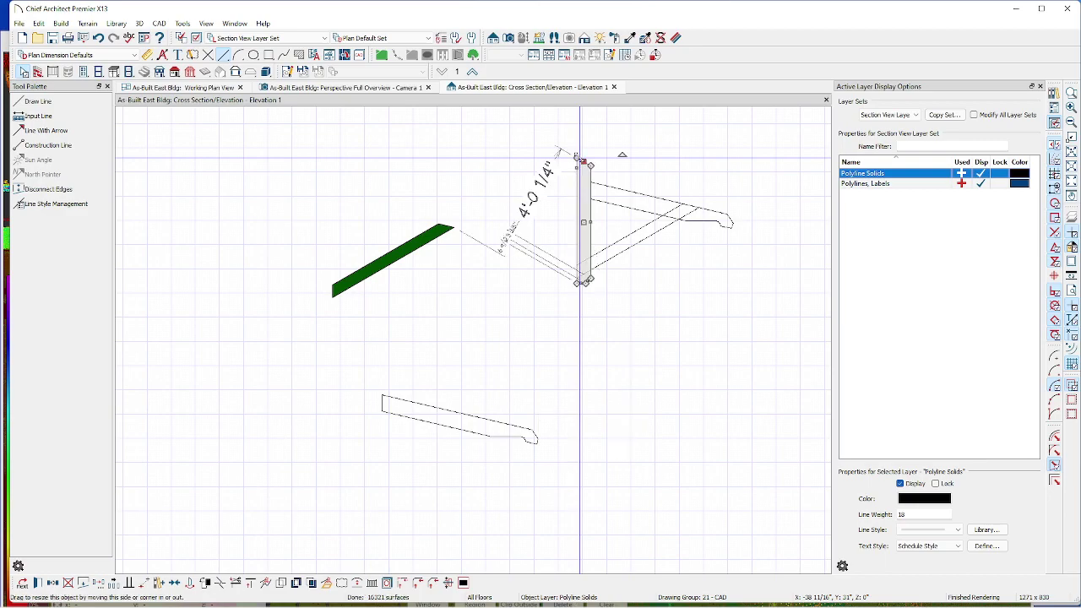
- Move the arm polyline point to point, placing its upper tip corner at the tip of the traced arm
{"action": "left_click", "coordinate": [428, 408]}
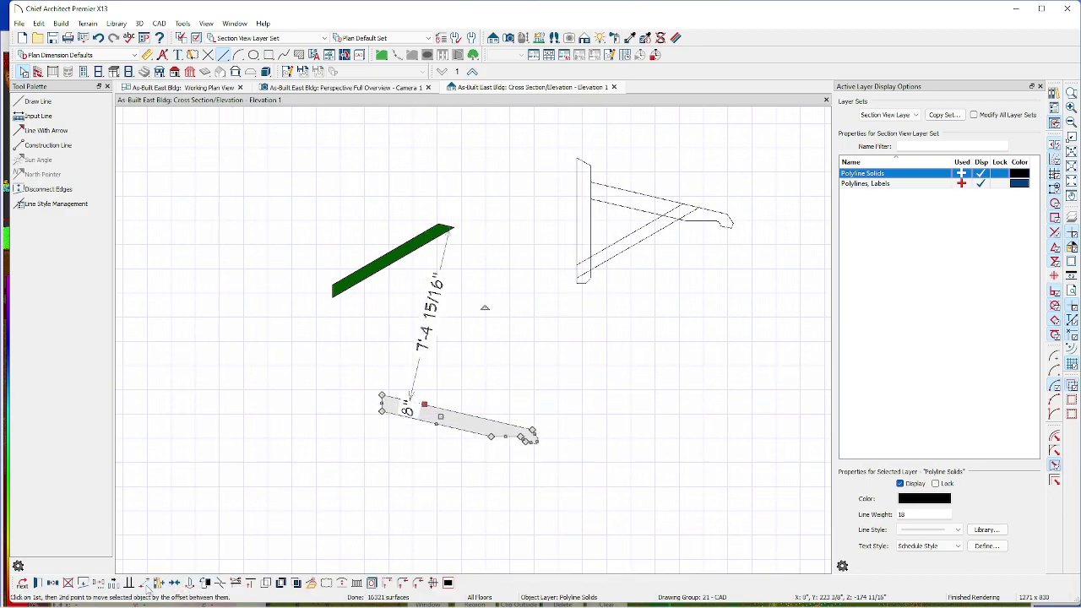
{"action": "left_click", "coordinate": [381, 395]}
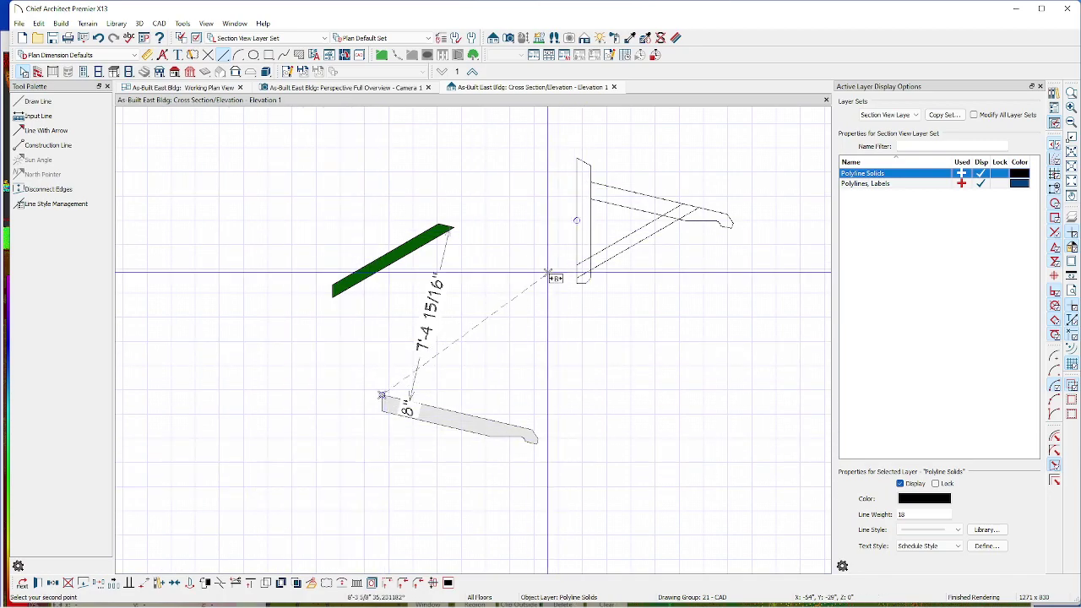
{"action": "left_click", "coordinate": [496, 369]}
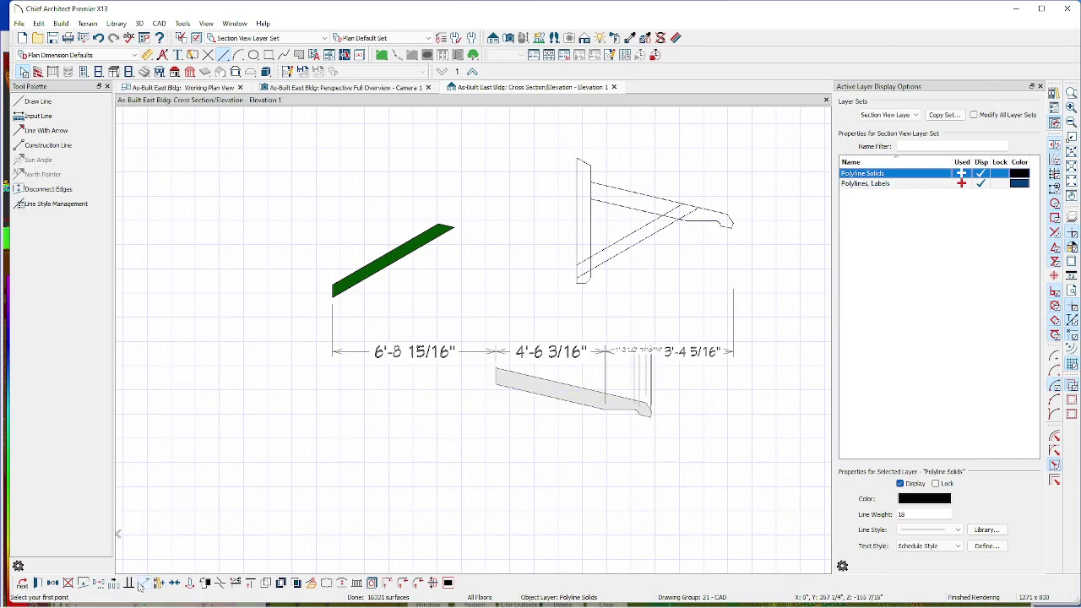
{"action": "left_click", "coordinate": [646, 403]}
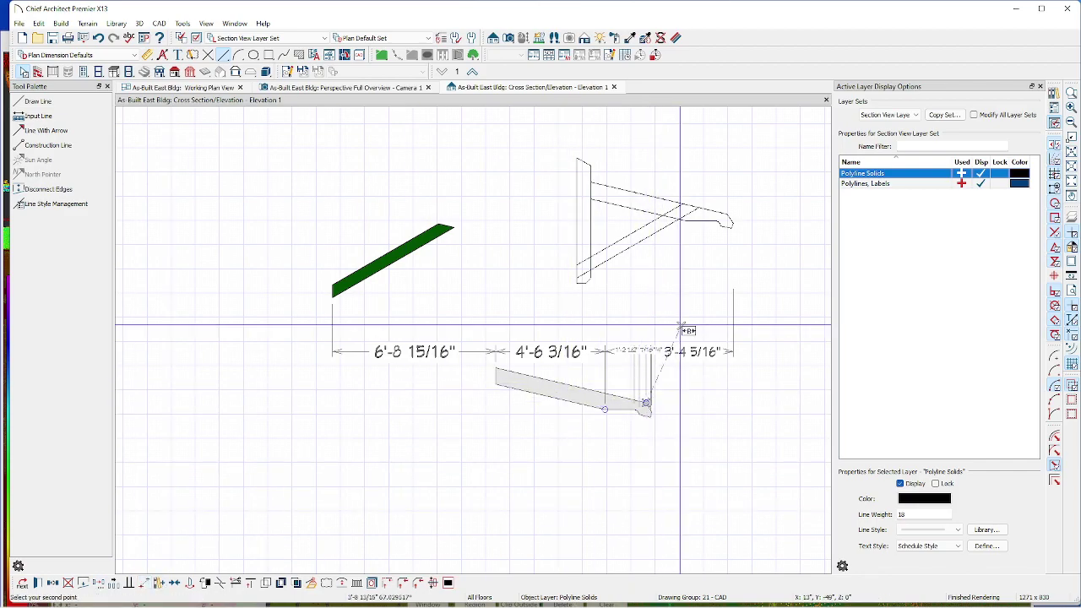
{"action": "left_click", "coordinate": [726, 215]}
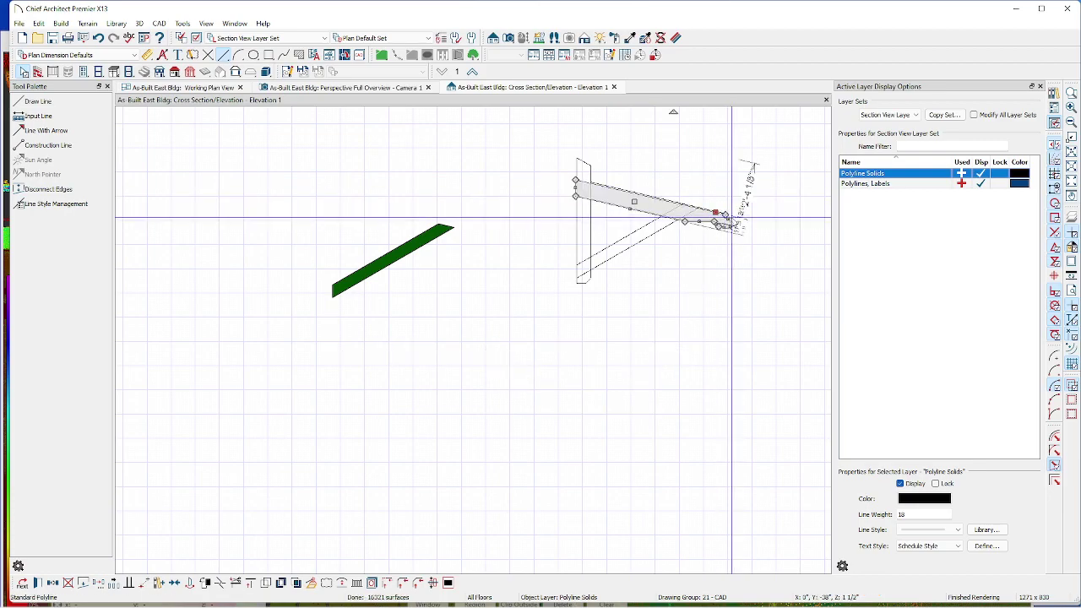
- Move the arm polyline point to point, snapping its upper tip corner exactly onto the traced arm's tip corner
{"action": "scroll", "coordinate": [600, 206], "scroll_direction": "up", "scroll_amount": 2}
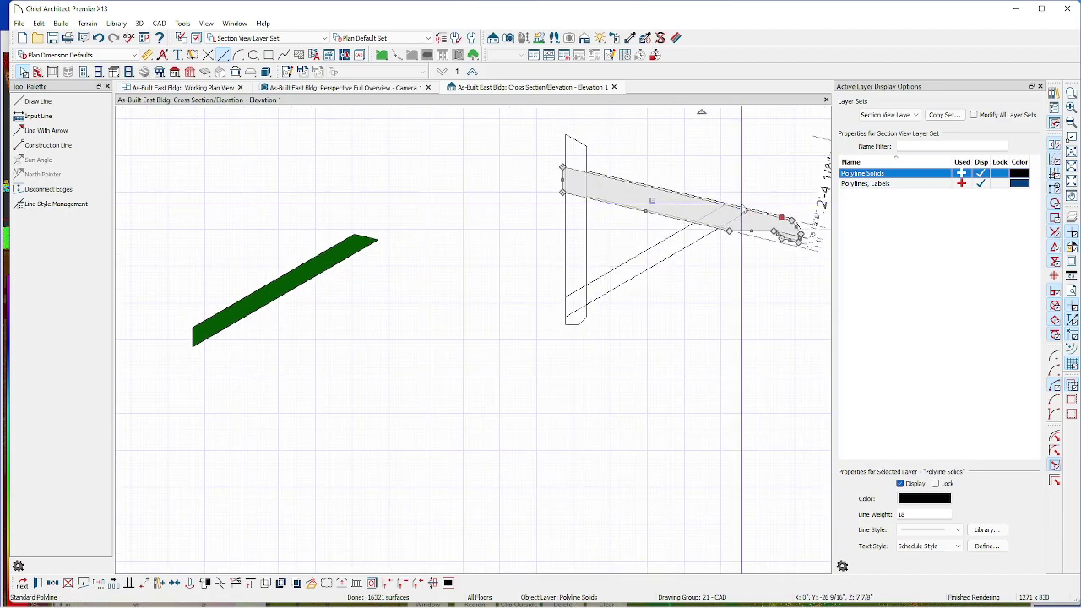
{"action": "scroll", "coordinate": [798, 224], "scroll_direction": "up", "scroll_amount": 2}
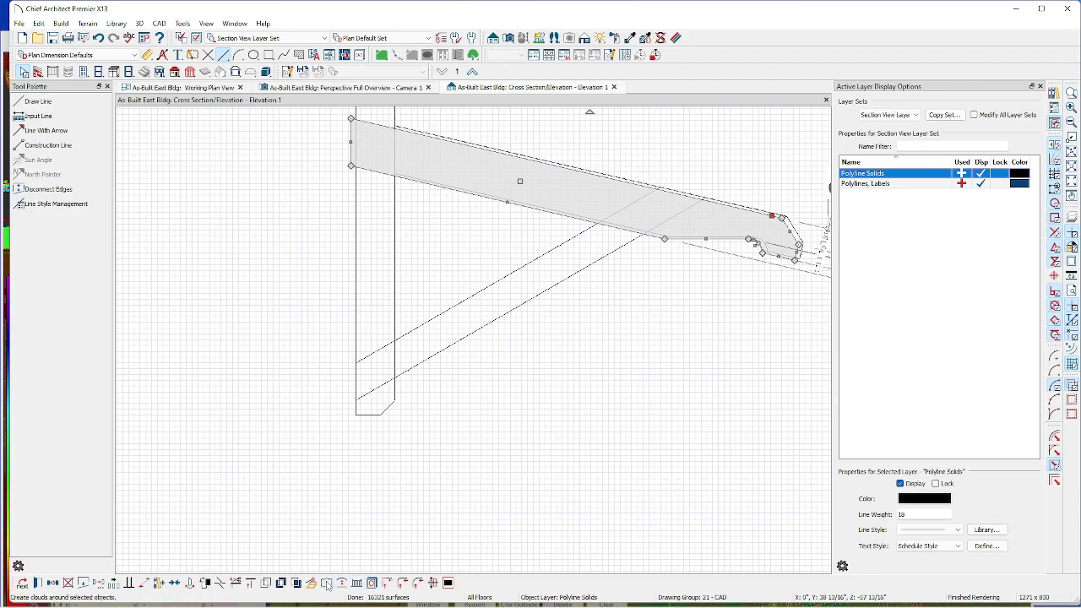
{"action": "left_click", "coordinate": [144, 582]}
{"action": "left_click", "coordinate": [786, 218]}
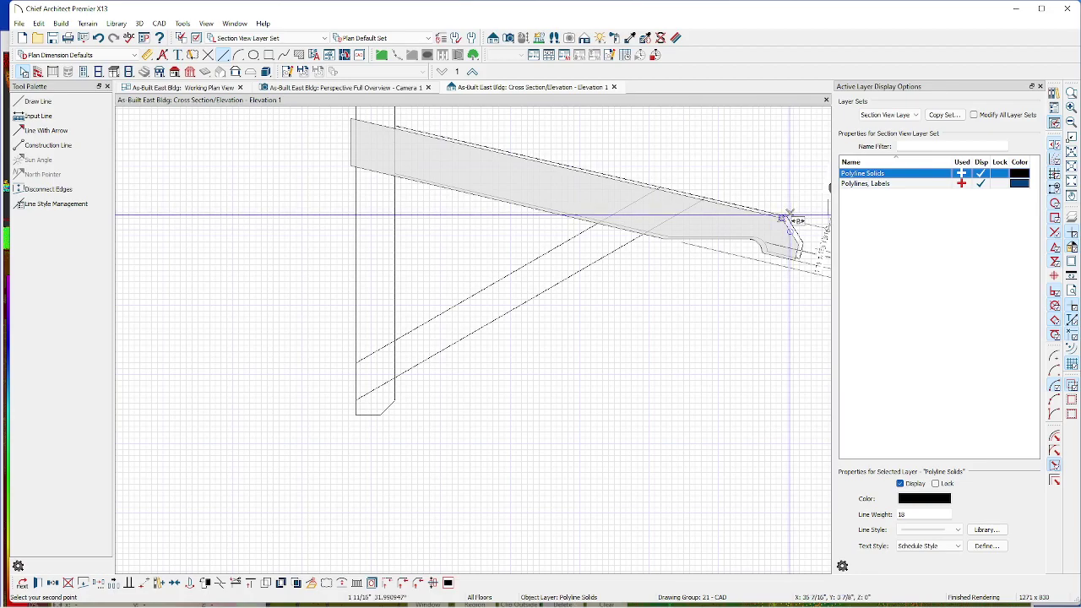
{"action": "scroll", "coordinate": [788, 217], "scroll_direction": "up", "scroll_amount": 3}
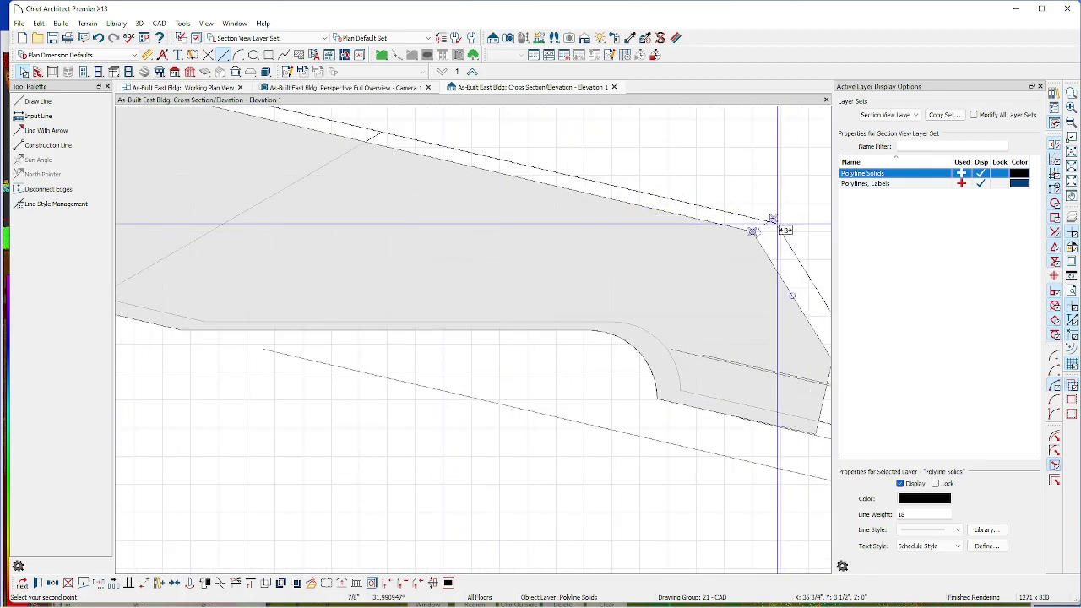
{"action": "scroll", "coordinate": [783, 231], "scroll_direction": "up", "scroll_amount": 2}
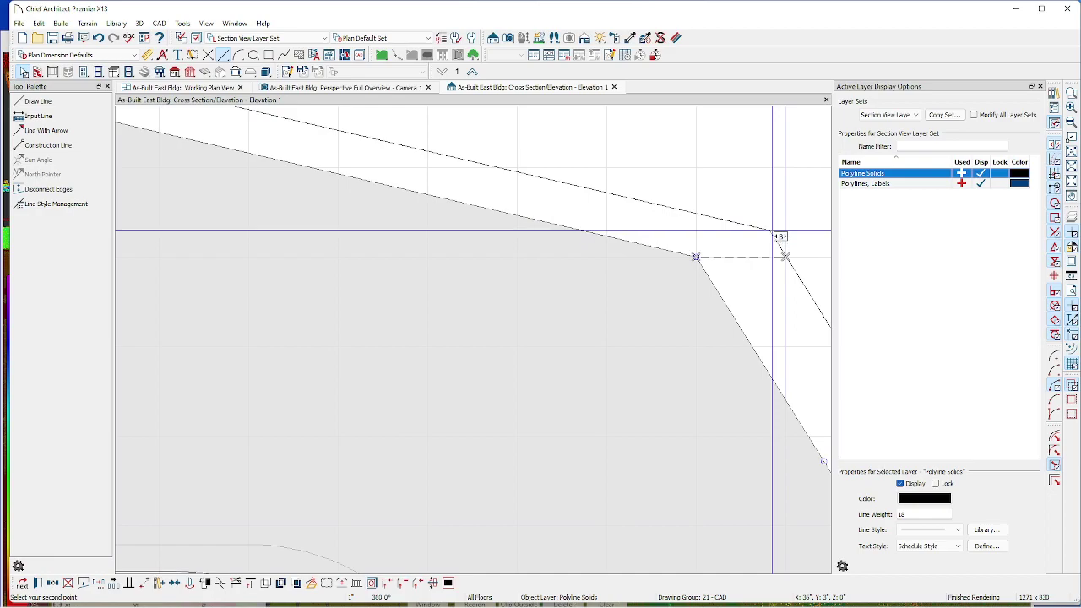
{"action": "left_click", "coordinate": [783, 165]}
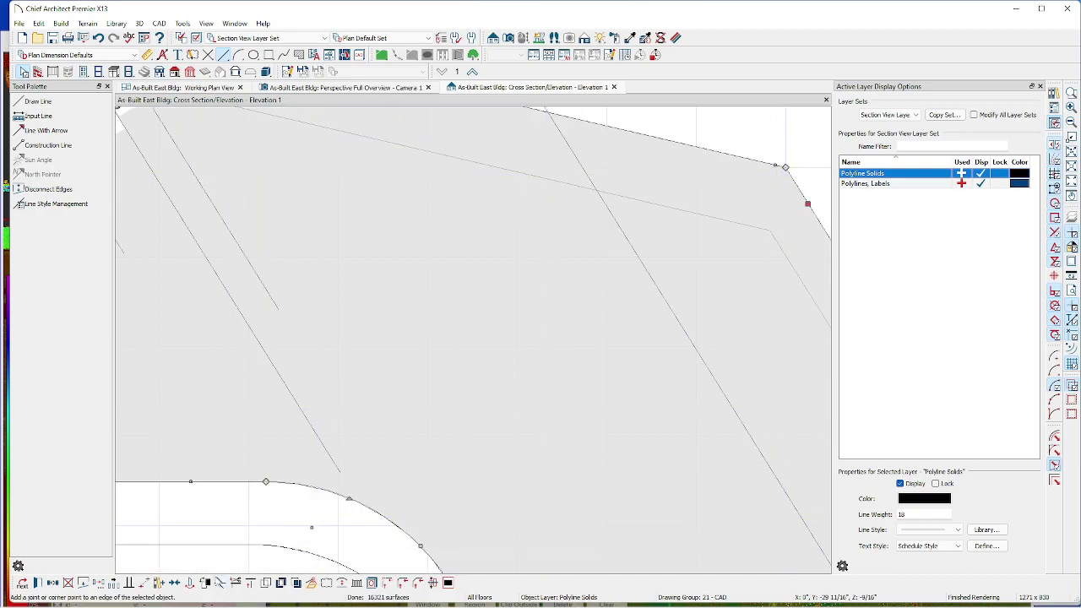
{"action": "left_click", "coordinate": [145, 583]}
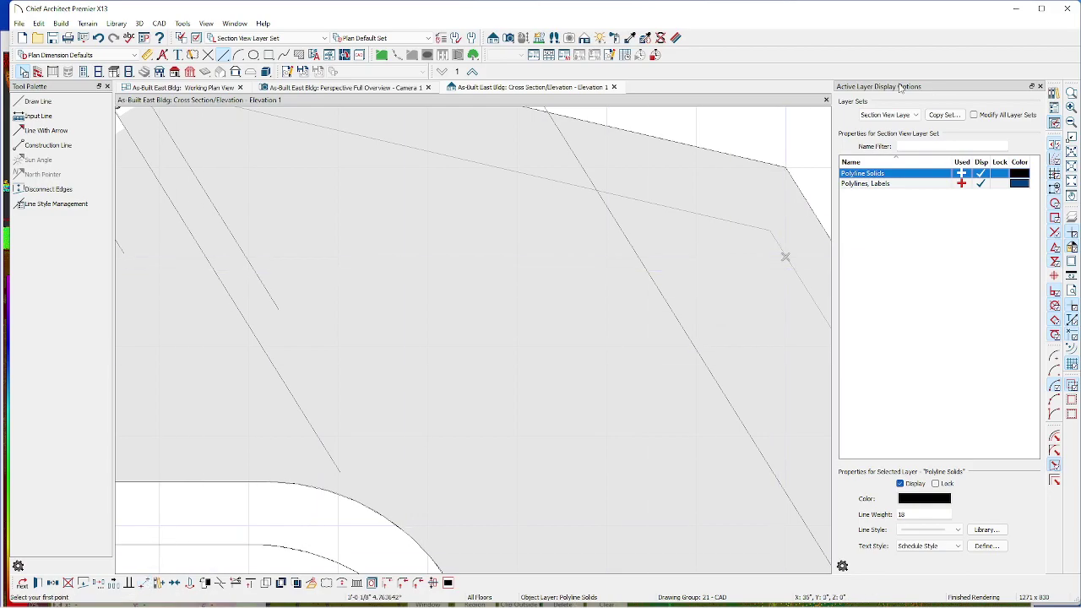
{"action": "left_click", "coordinate": [783, 167]}
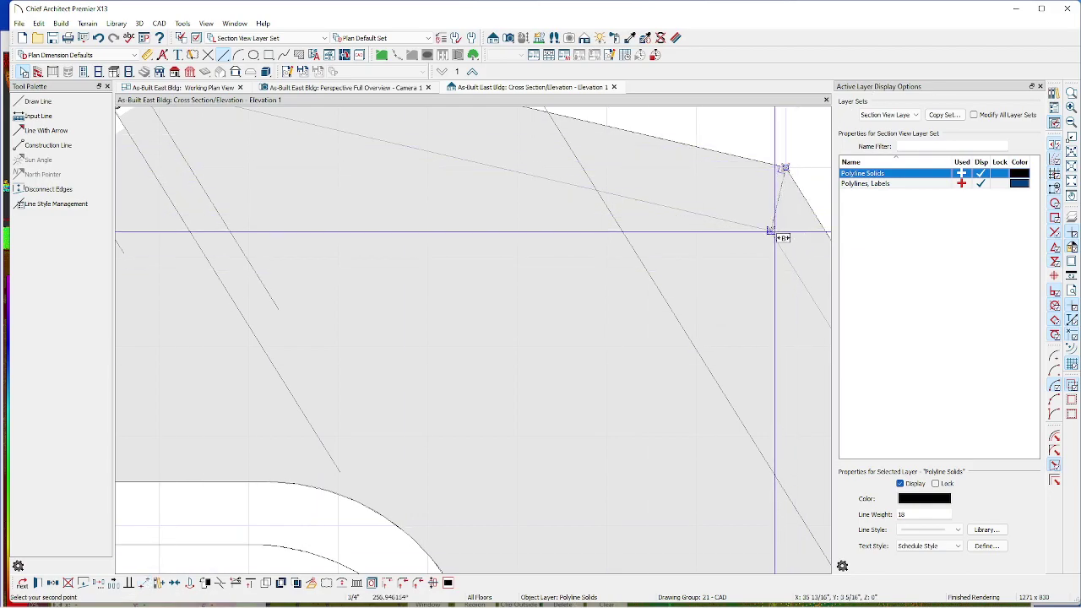
{"action": "left_click", "coordinate": [770, 230]}
- Move the traced bracket CAD block straight up until it sits about 1'-4" above the post and arm polylines
{"action": "scroll", "coordinate": [682, 395], "scroll_direction": "down", "scroll_amount": 8}
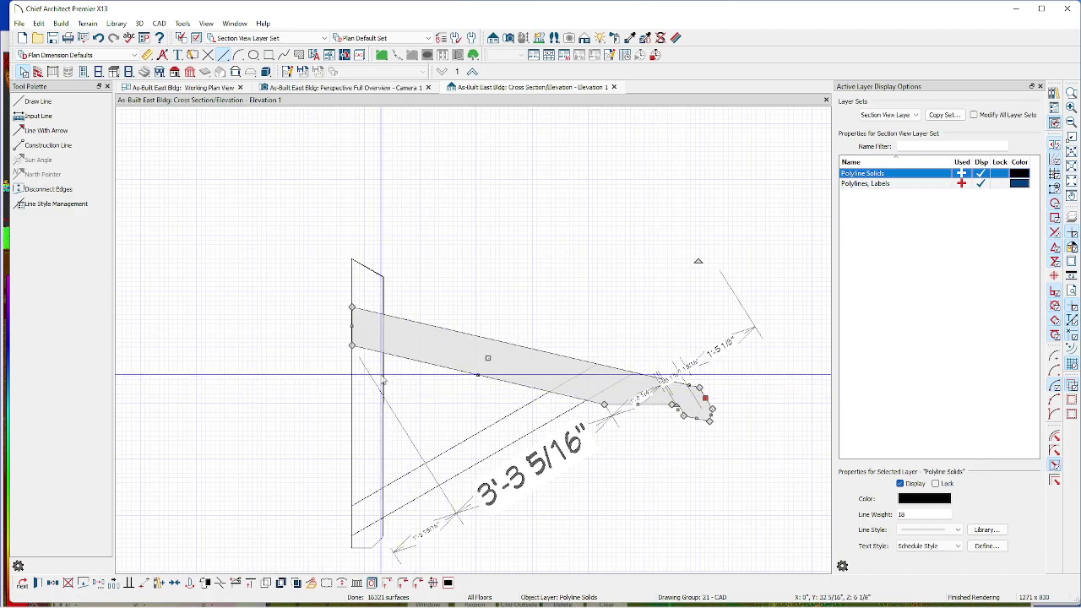
{"action": "left_click", "coordinate": [459, 456]}
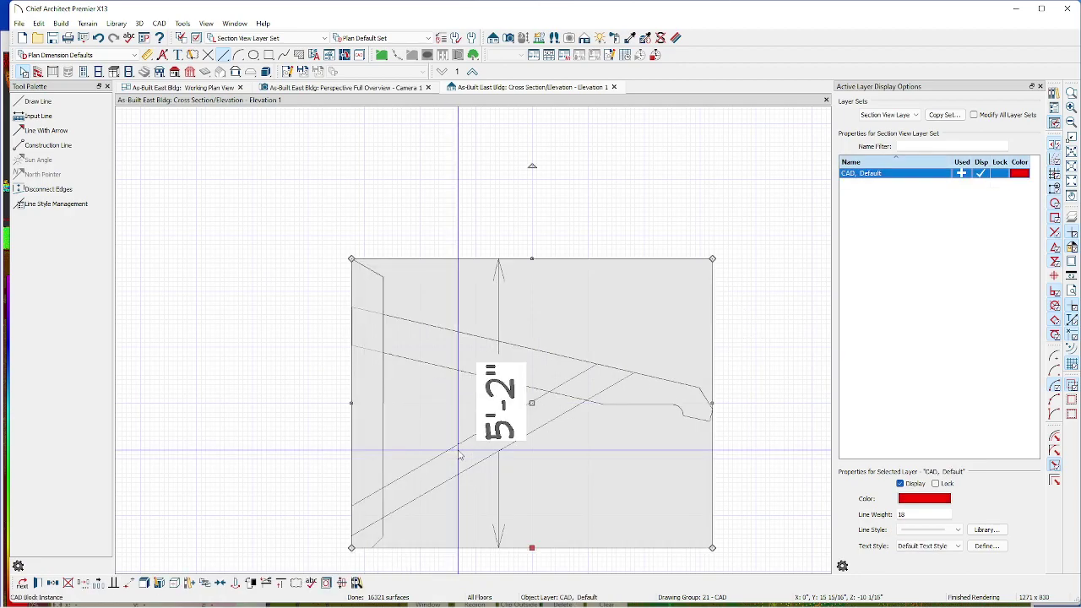
{"action": "left_click_drag", "start_coordinate": [531, 403], "coordinate": [482, 270]}
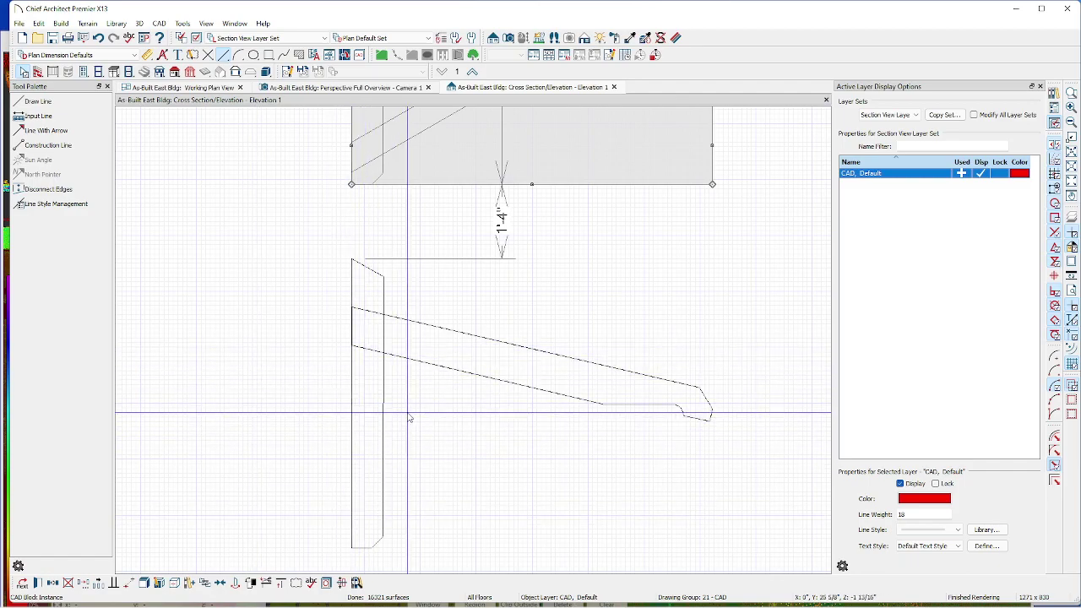
- Try an intersection of the arm and post polylines without retaining the originals, and undo it
{"action": "left_click", "coordinate": [352, 432]}
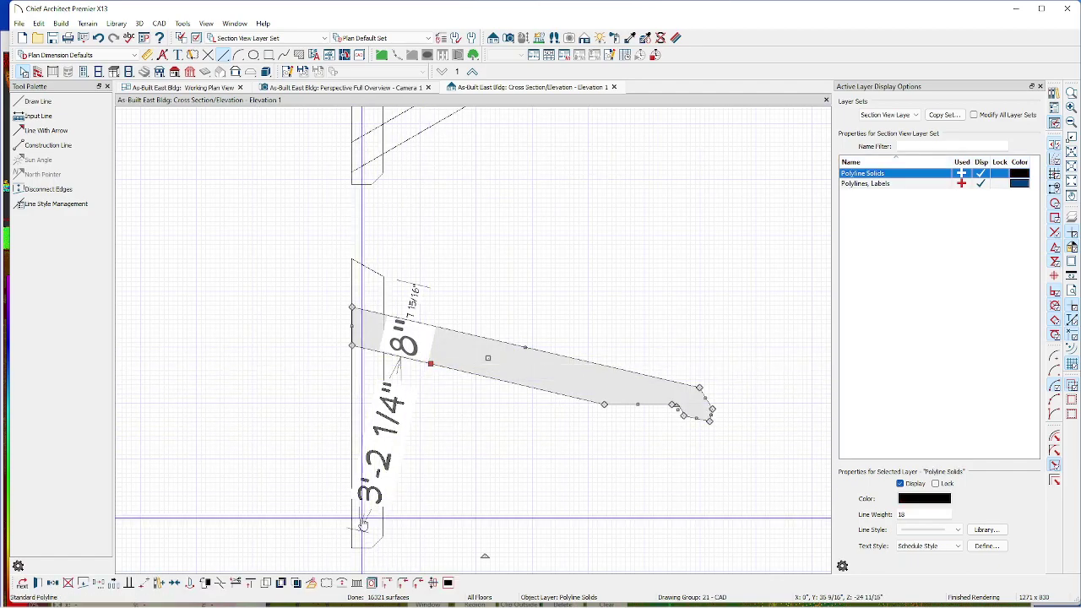
{"action": "left_click", "coordinate": [280, 583]}
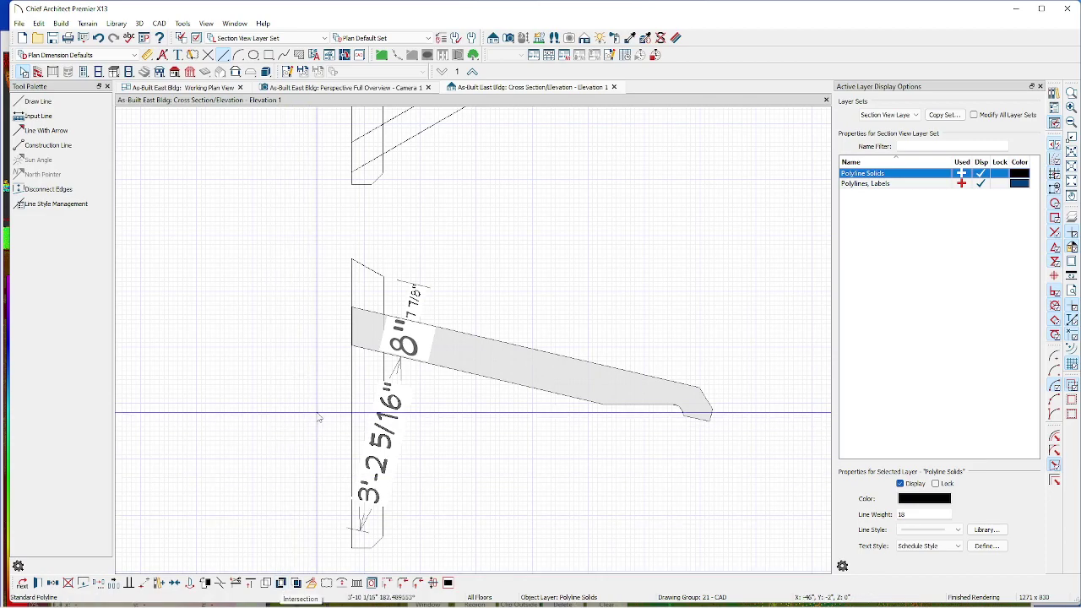
{"action": "left_click", "coordinate": [350, 403]}
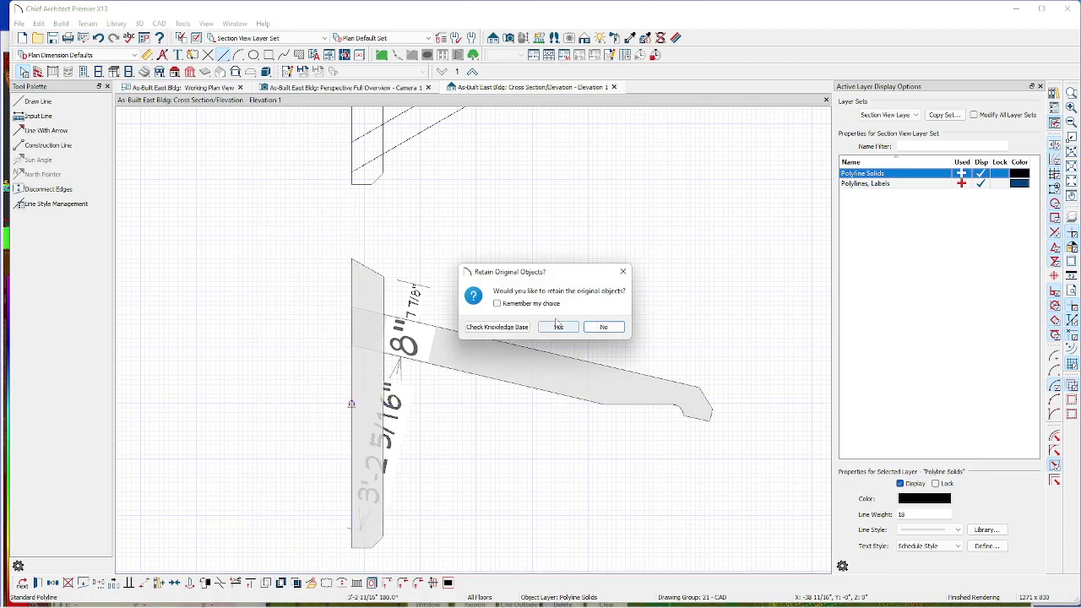
{"action": "left_click", "coordinate": [602, 328]}
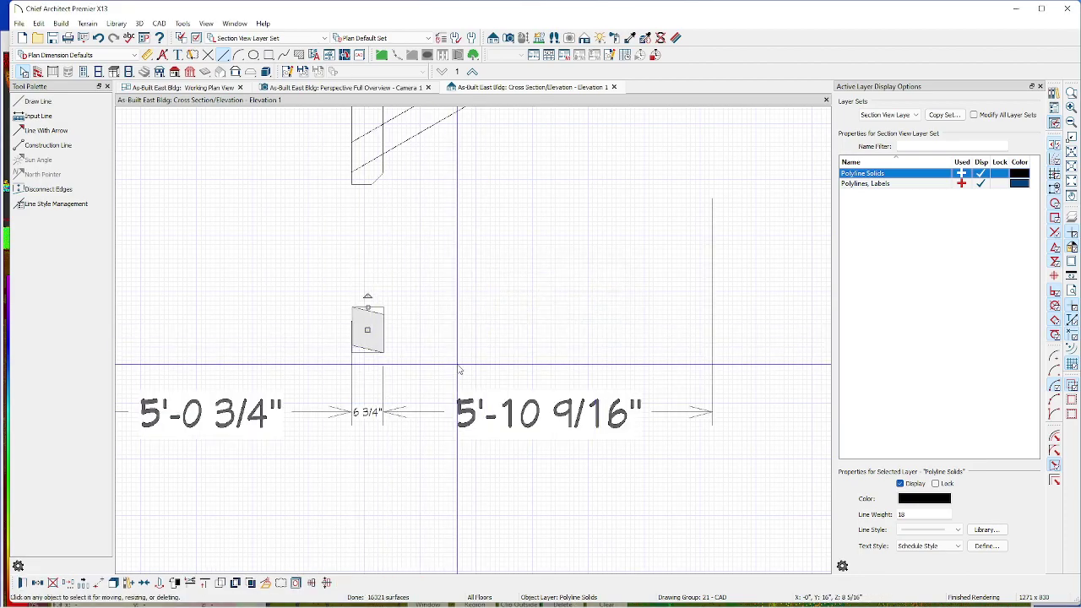
{"action": "key", "text": "Escape"}
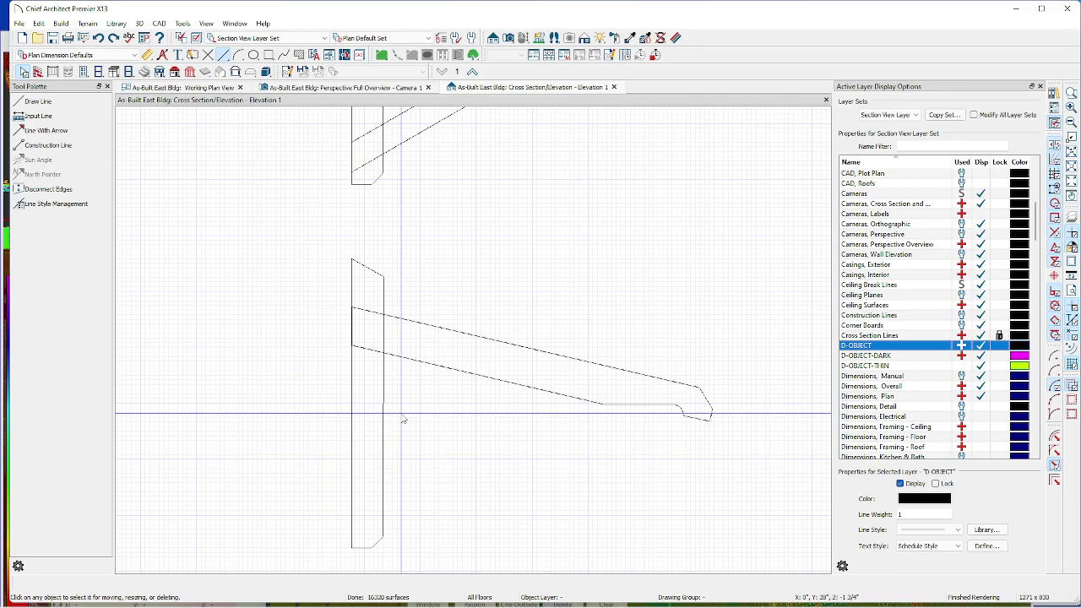
- Union the arm polyline with the post polyline, retaining the original objects
{"action": "left_click", "coordinate": [432, 364]}
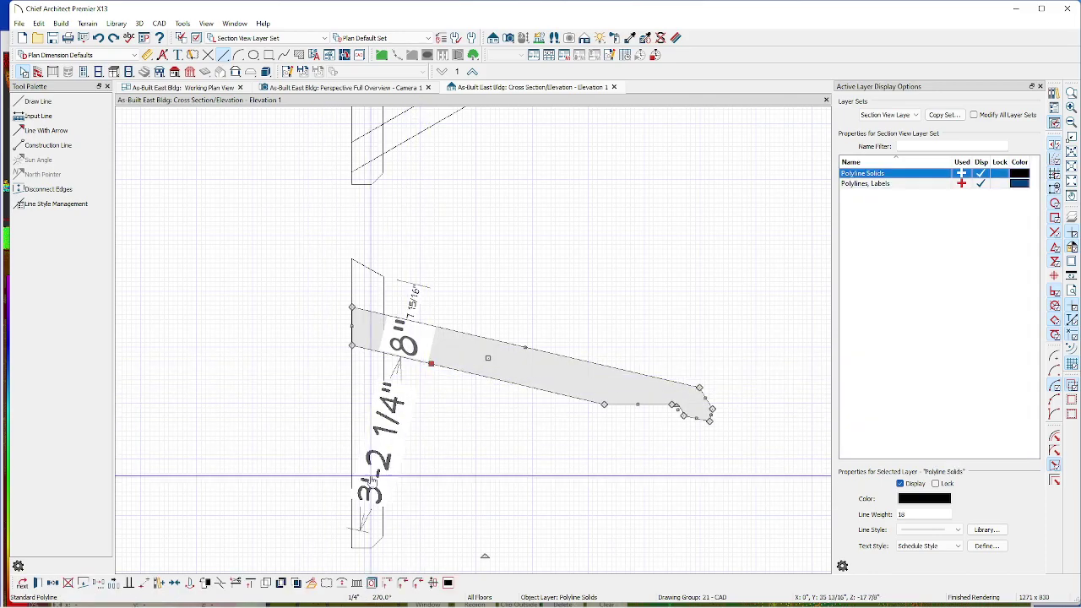
{"action": "left_click", "coordinate": [266, 583]}
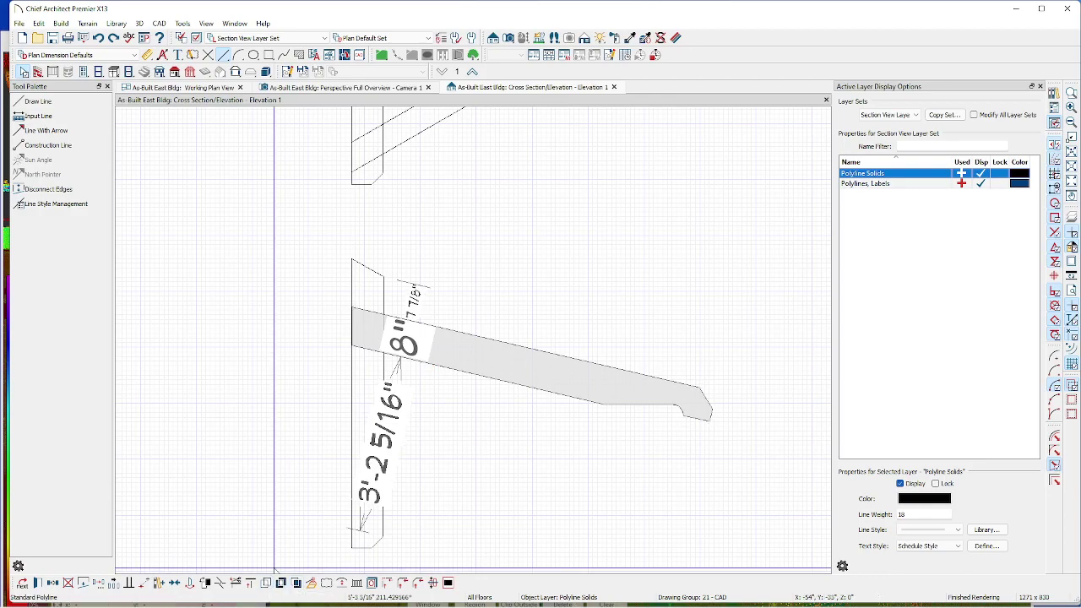
{"action": "left_click", "coordinate": [358, 452]}
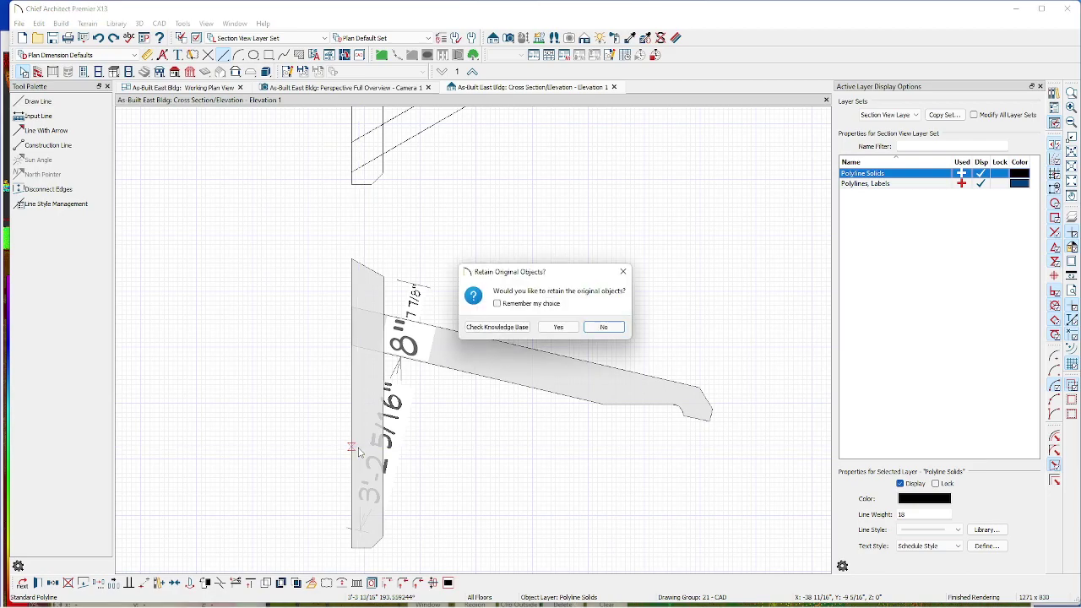
{"action": "left_click", "coordinate": [558, 328]}
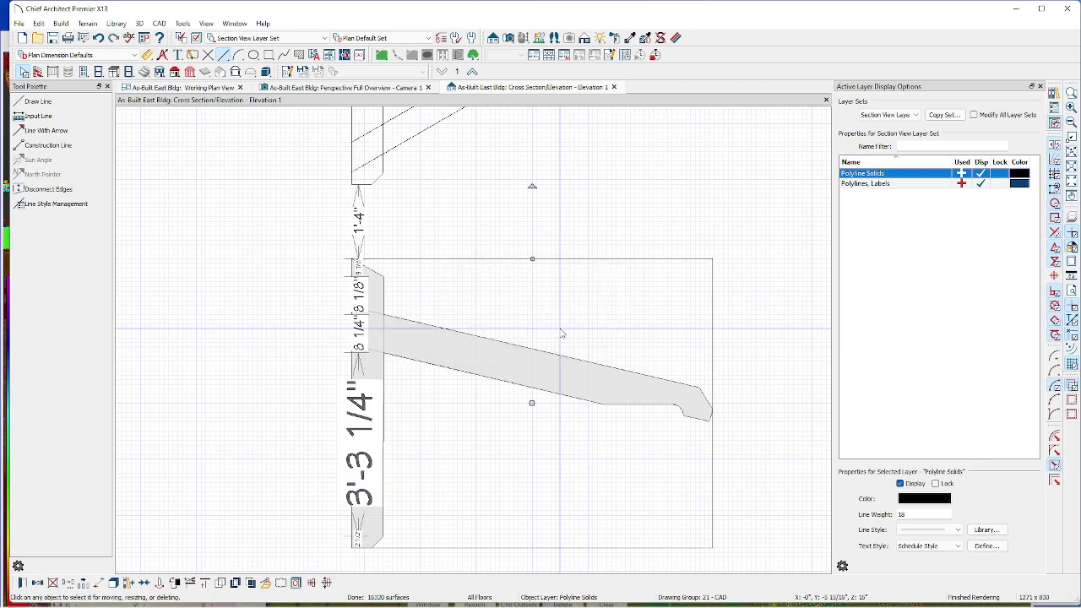
- Select the overlapping post and arm polylines and move them left and up, beside the traced bracket block
{"action": "left_click", "coordinate": [438, 440]}
{"action": "left_click", "coordinate": [465, 371]}
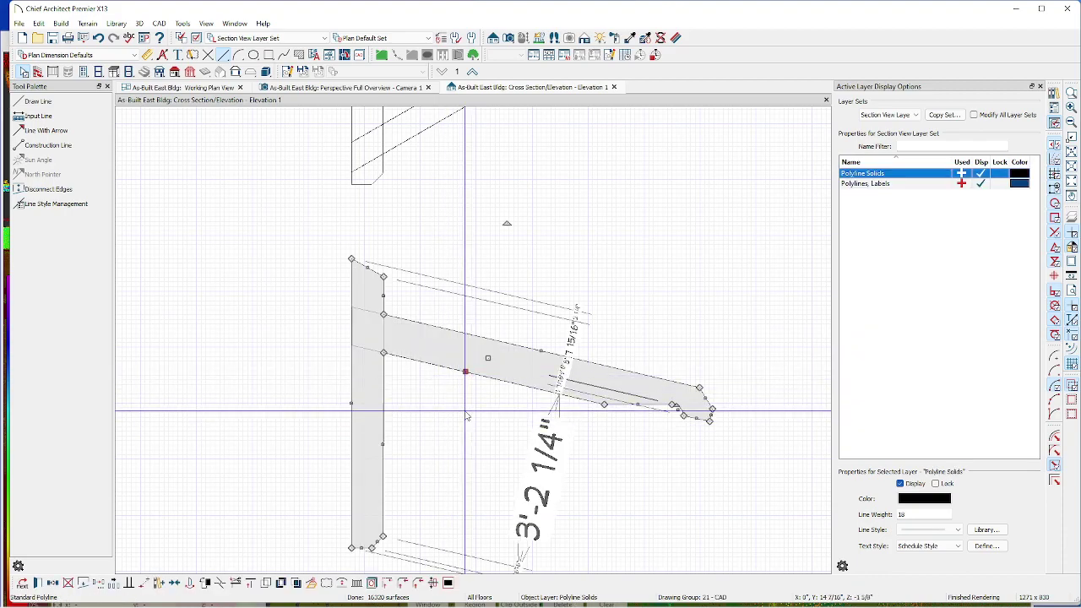
{"action": "left_click", "coordinate": [482, 361]}
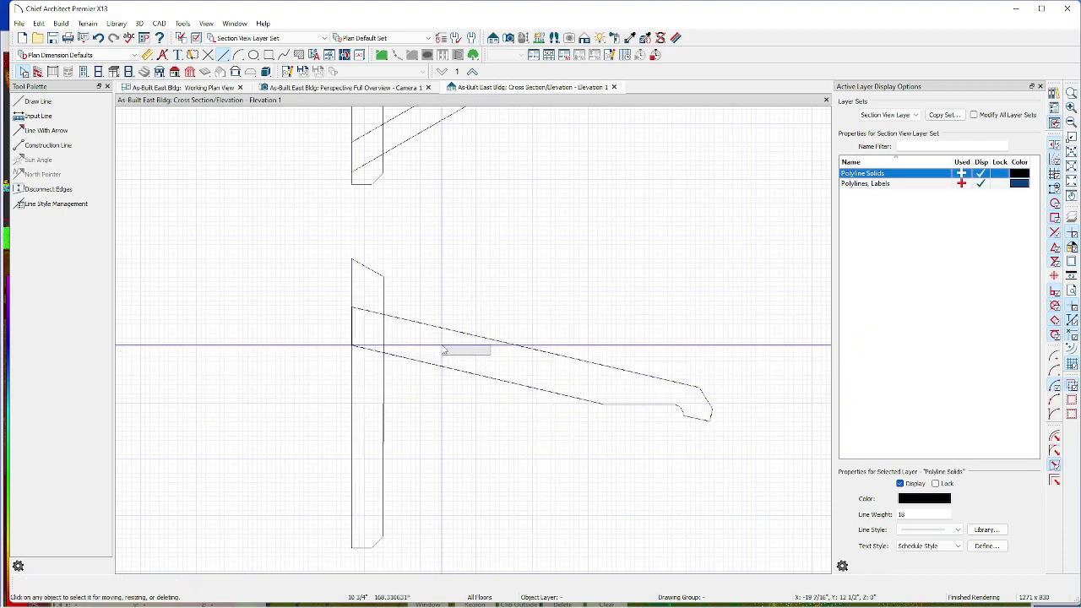
{"action": "left_click", "coordinate": [473, 379]}
{"action": "left_click_drag", "start_coordinate": [490, 379], "coordinate": [329, 225]}
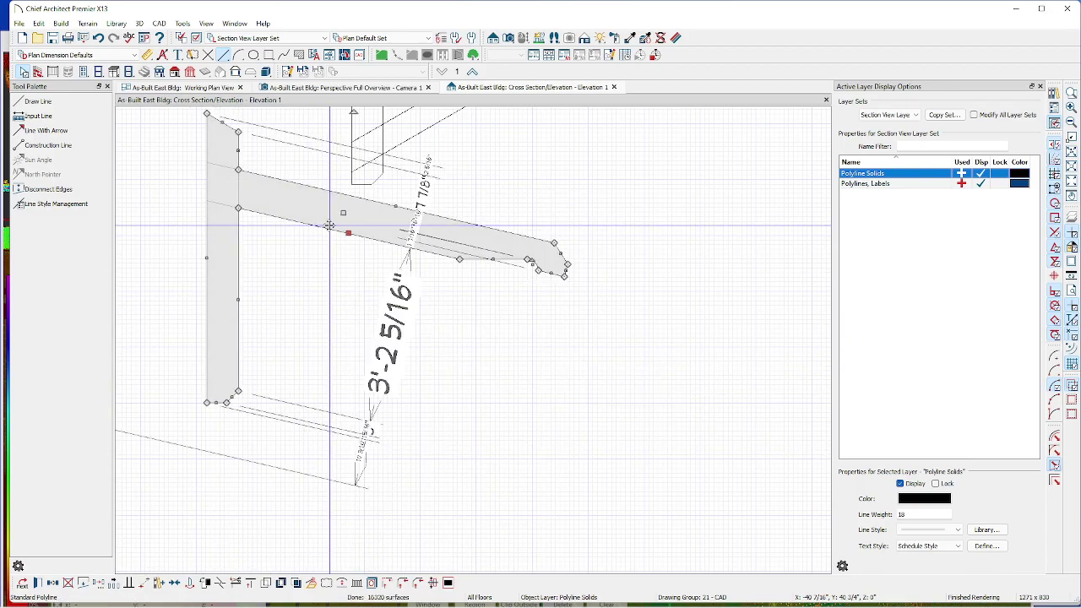
- Remove the original post and arm polylines, keeping only the united bracket outline, and check its edges around the joint
{"action": "key", "text": "ctrl+l"}
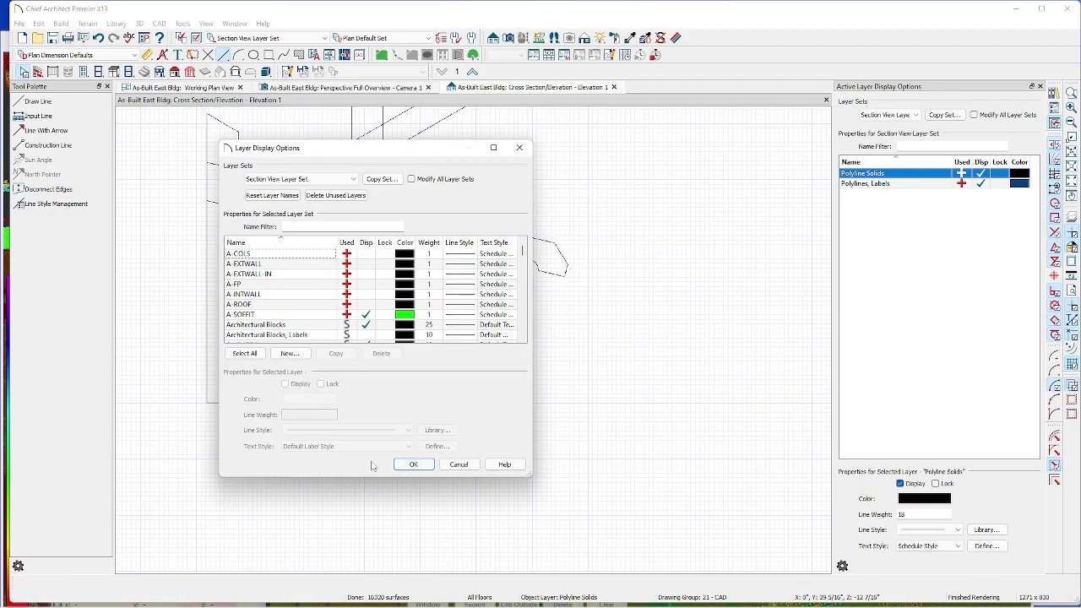
{"action": "left_click", "coordinate": [457, 464]}
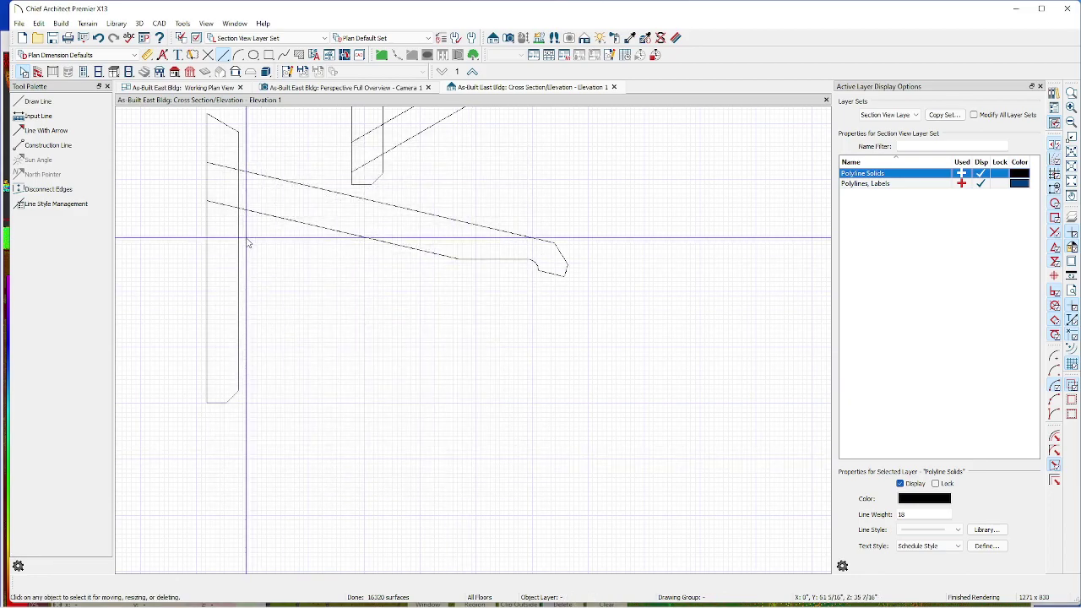
{"action": "left_click", "coordinate": [253, 212]}
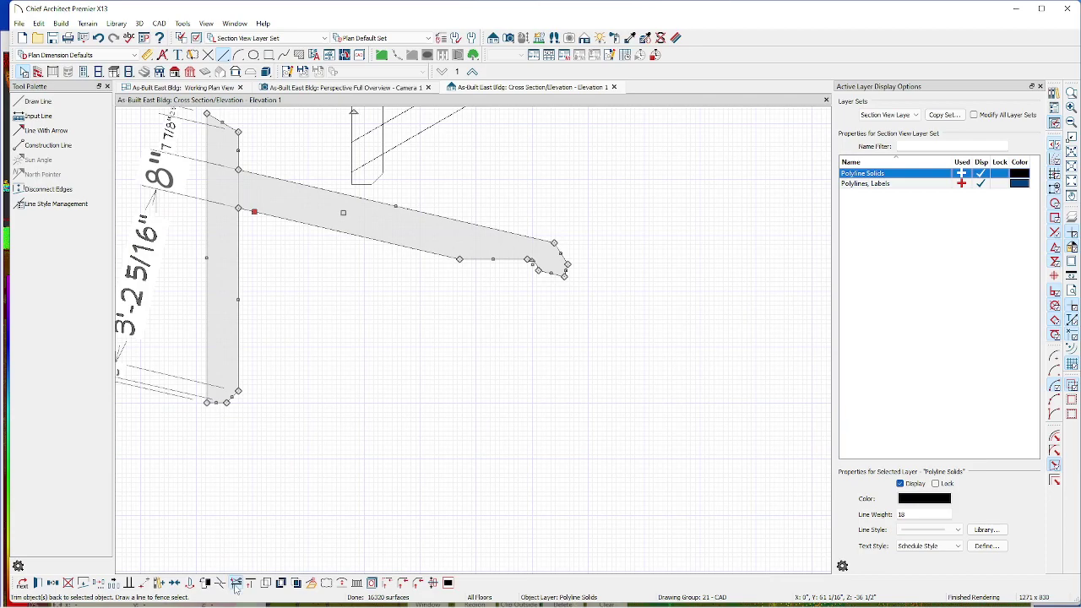
{"action": "left_click", "coordinate": [246, 206]}
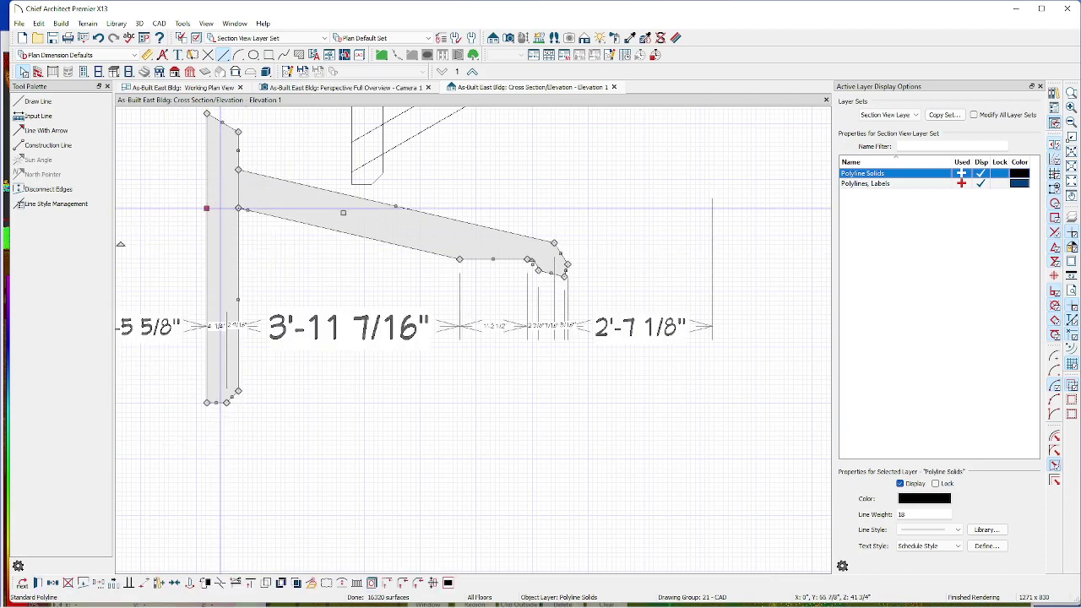
{"action": "left_click", "coordinate": [253, 238]}
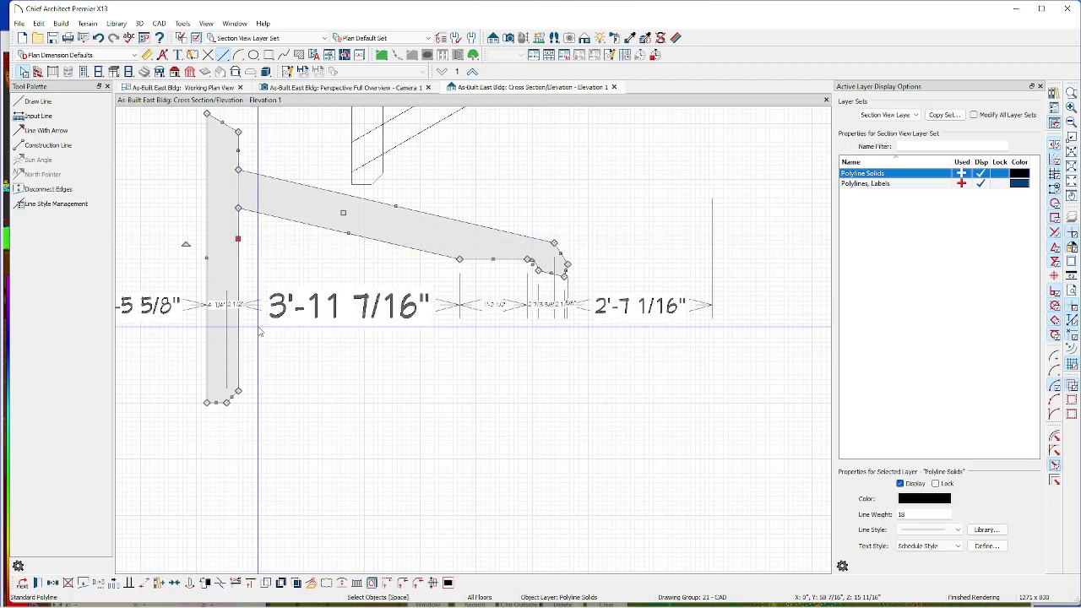
{"action": "left_click", "coordinate": [296, 222]}
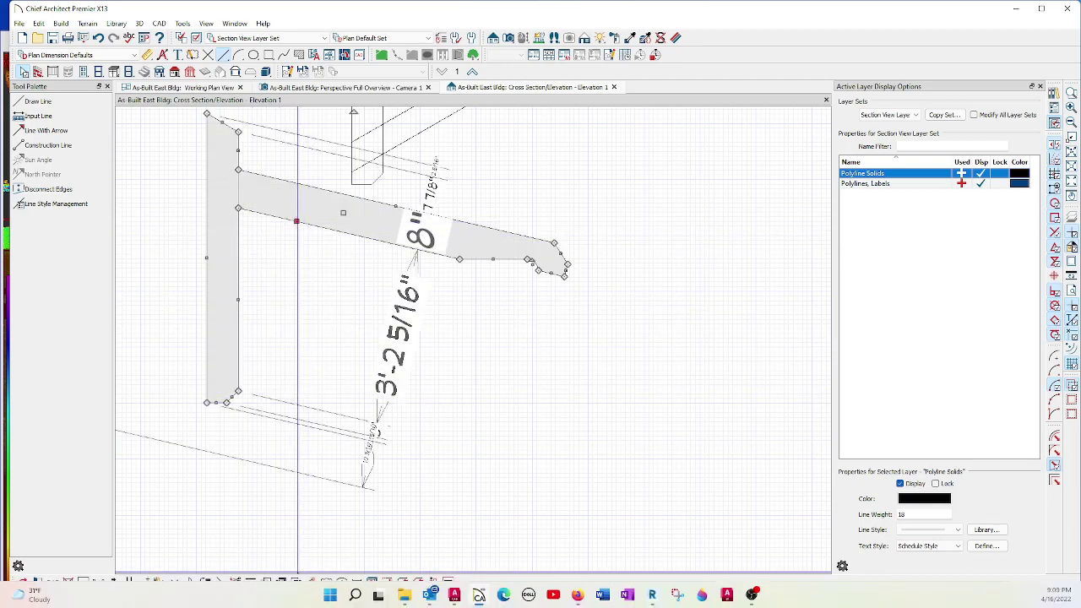
{"action": "left_click", "coordinate": [231, 225]}
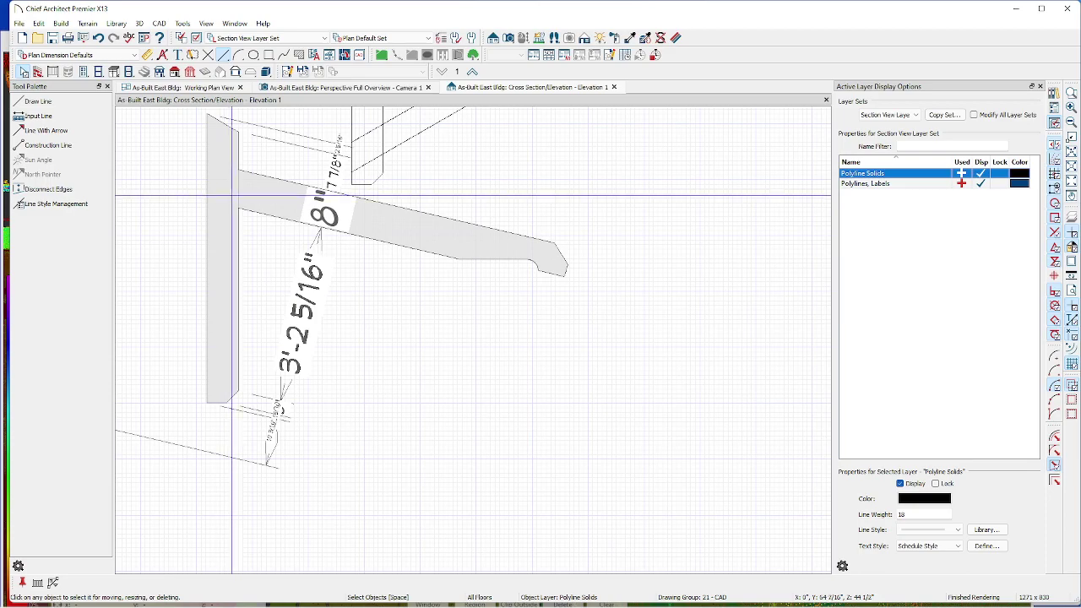
{"action": "left_click", "coordinate": [247, 211]}
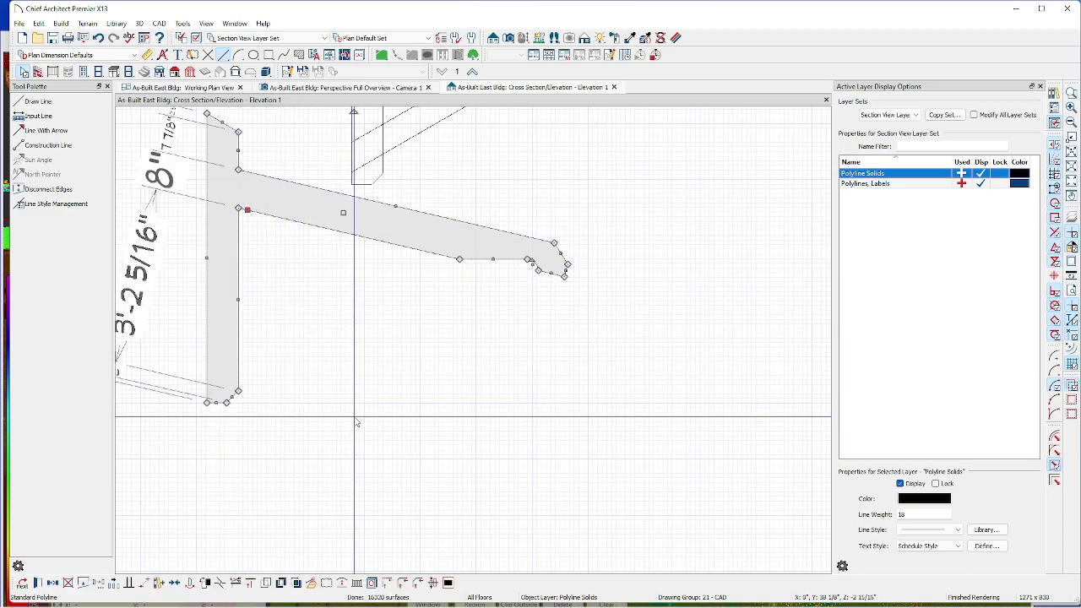
{"action": "left_click", "coordinate": [355, 419]}
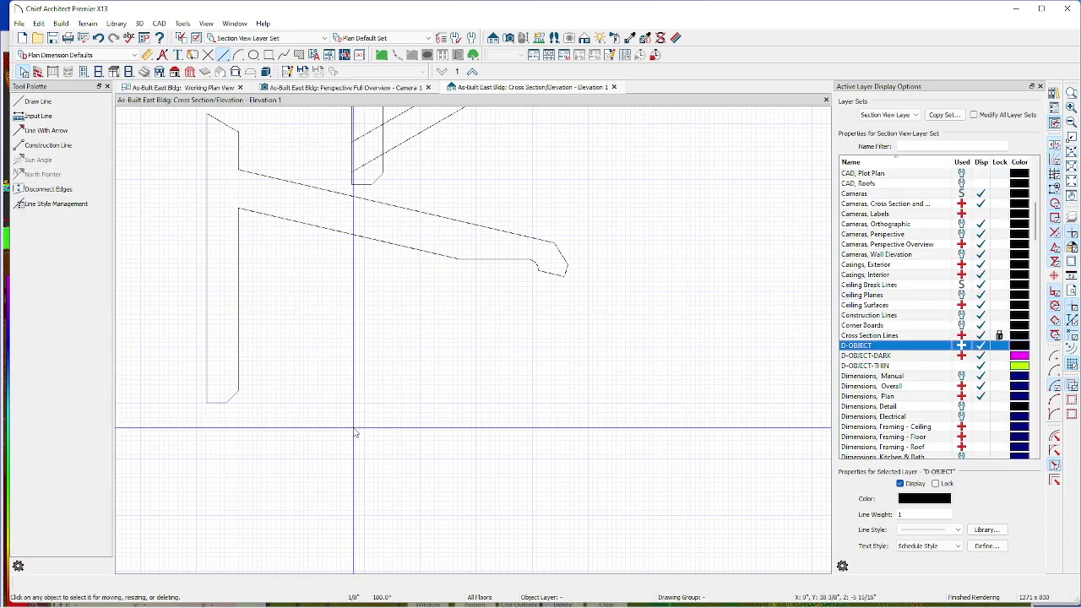
- Convert the united bracket outline to a polyline solid on its default layer, with a thickness of 1.5
{"action": "left_click", "coordinate": [352, 243]}
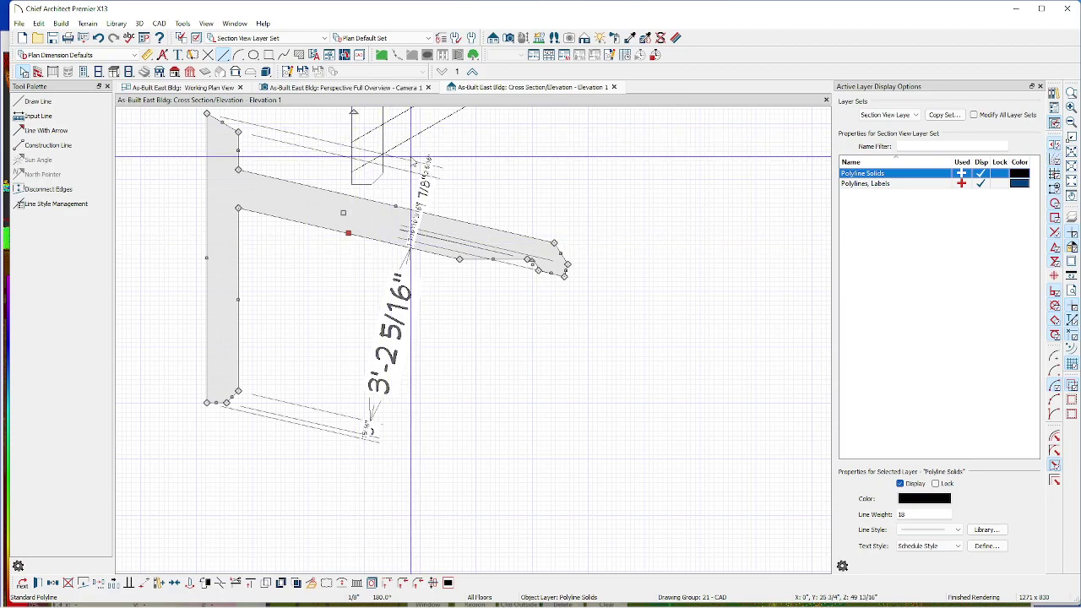
{"action": "left_click", "coordinate": [311, 583]}
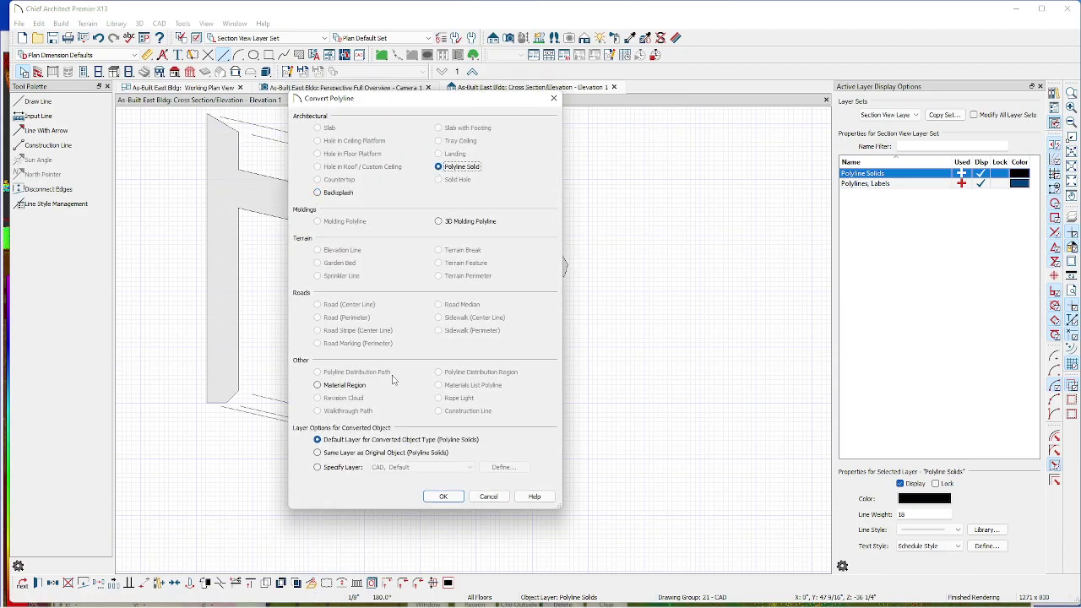
{"action": "left_click", "coordinate": [443, 497]}
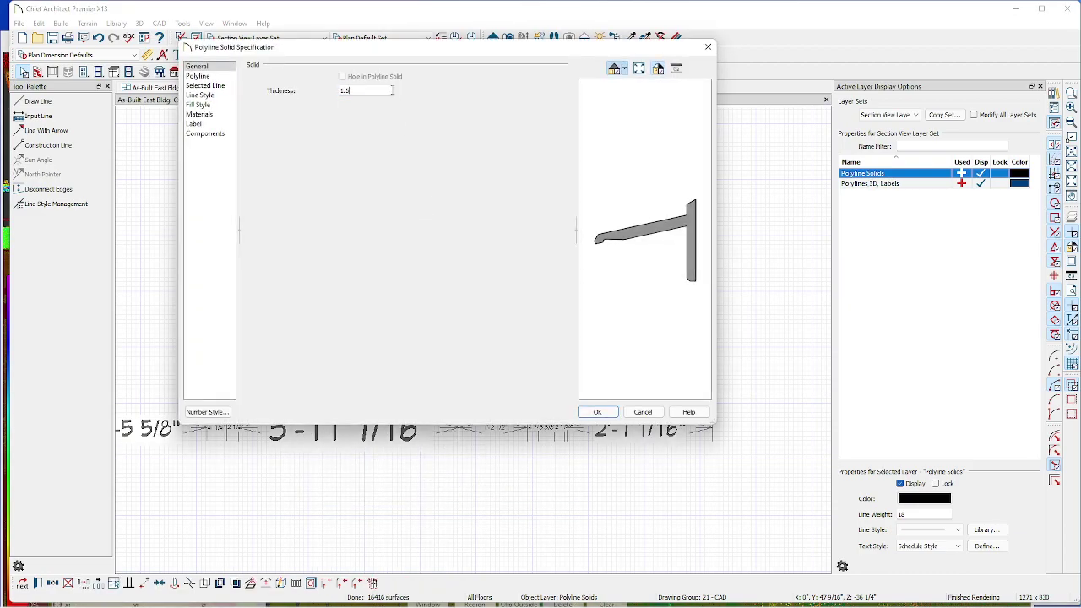
- Assign the plan material Color - Forest to the bracket's polyline solid and accept the specification
{"action": "left_click", "coordinate": [201, 116]}
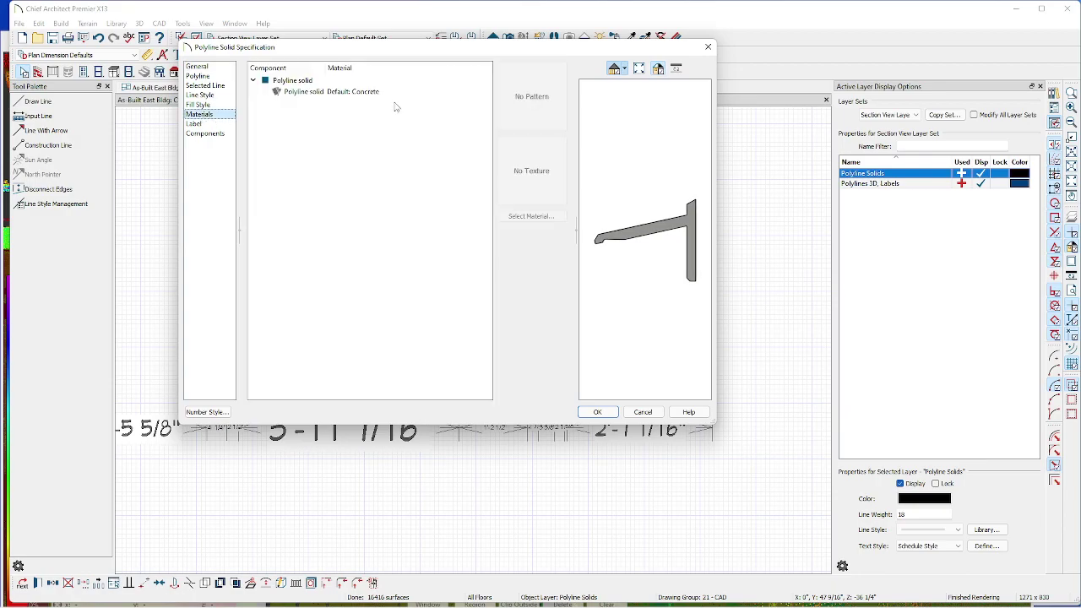
{"action": "left_click", "coordinate": [531, 216]}
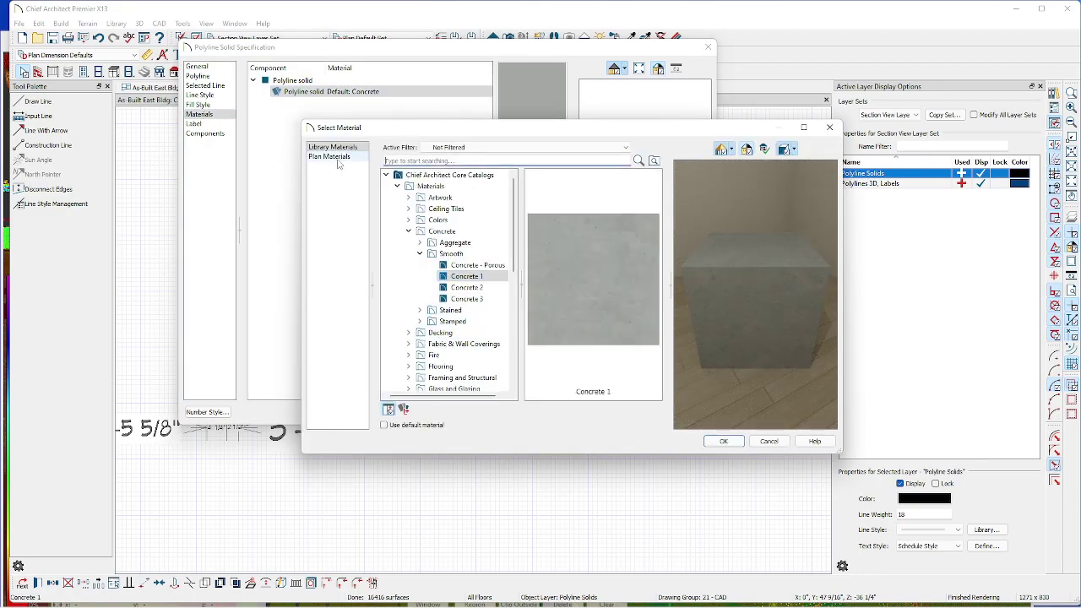
{"action": "left_click", "coordinate": [329, 157]}
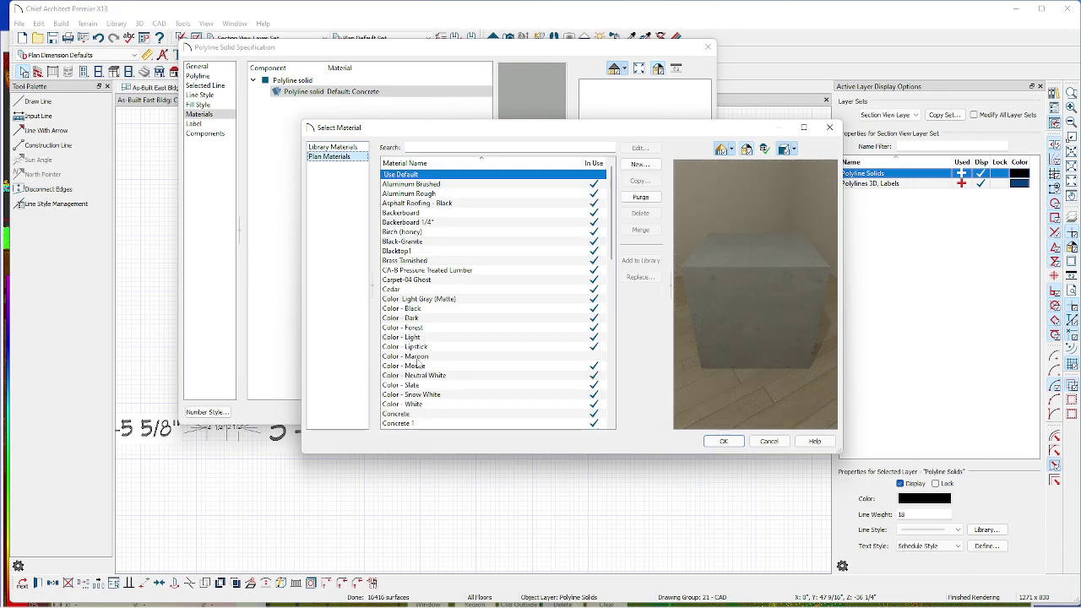
{"action": "left_click", "coordinate": [407, 327]}
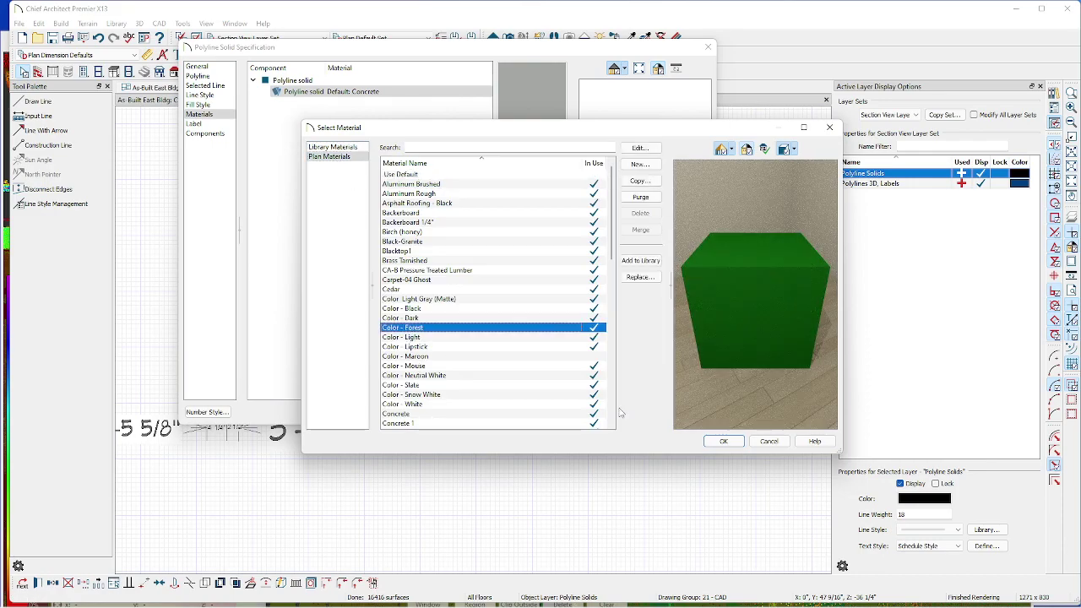
{"action": "left_click", "coordinate": [723, 441]}
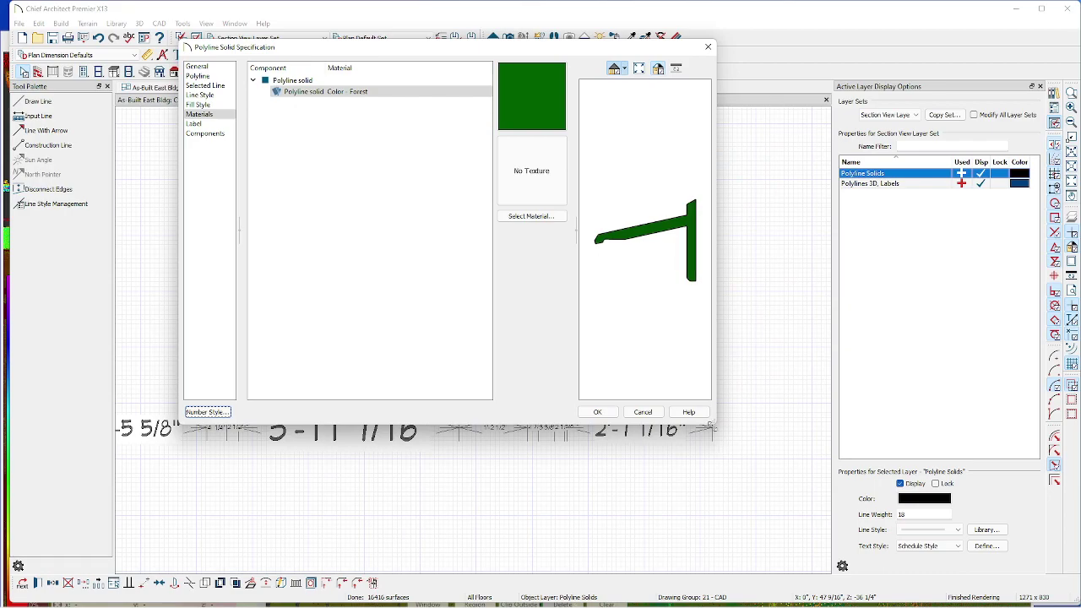
{"action": "left_click", "coordinate": [597, 412]}
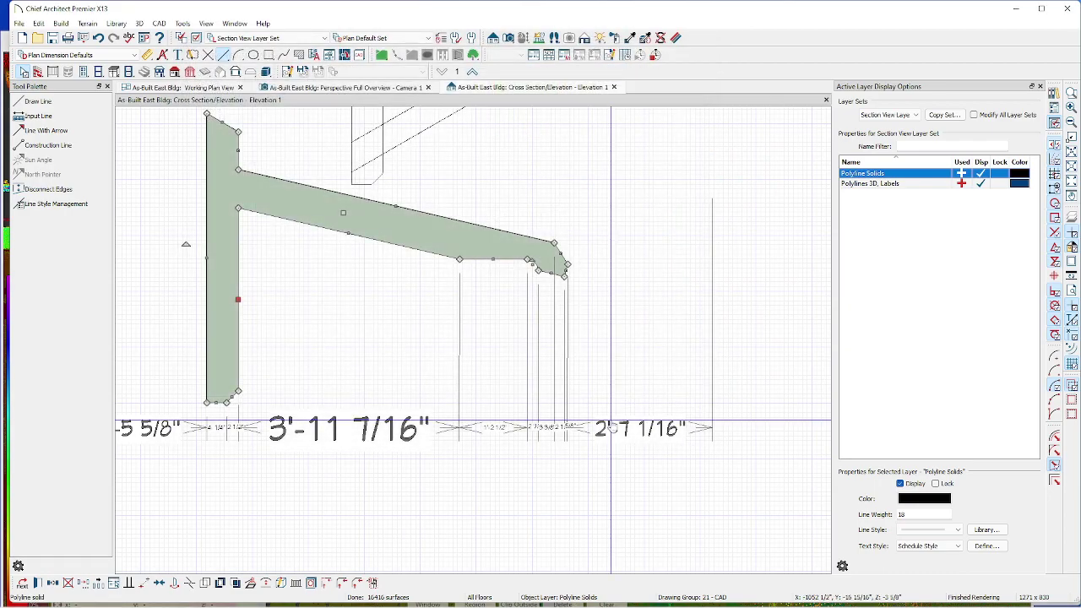
- Move the traced bracket block point to point, from its upper-left corner to the upper-left corner of the green post solid
{"action": "scroll", "coordinate": [628, 433], "scroll_direction": "down", "scroll_amount": 4}
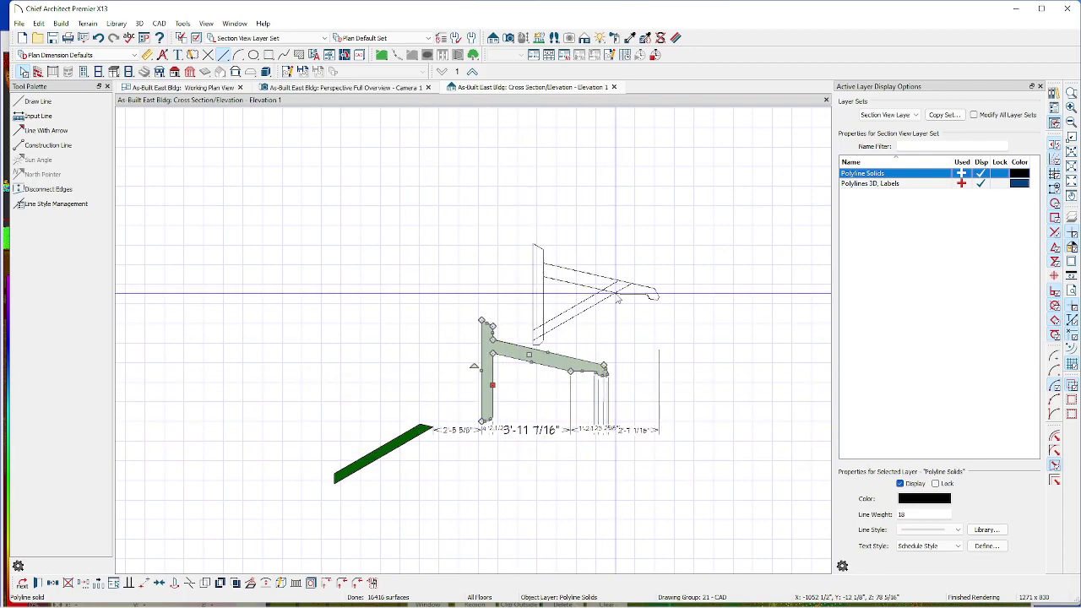
{"action": "left_click", "coordinate": [581, 340]}
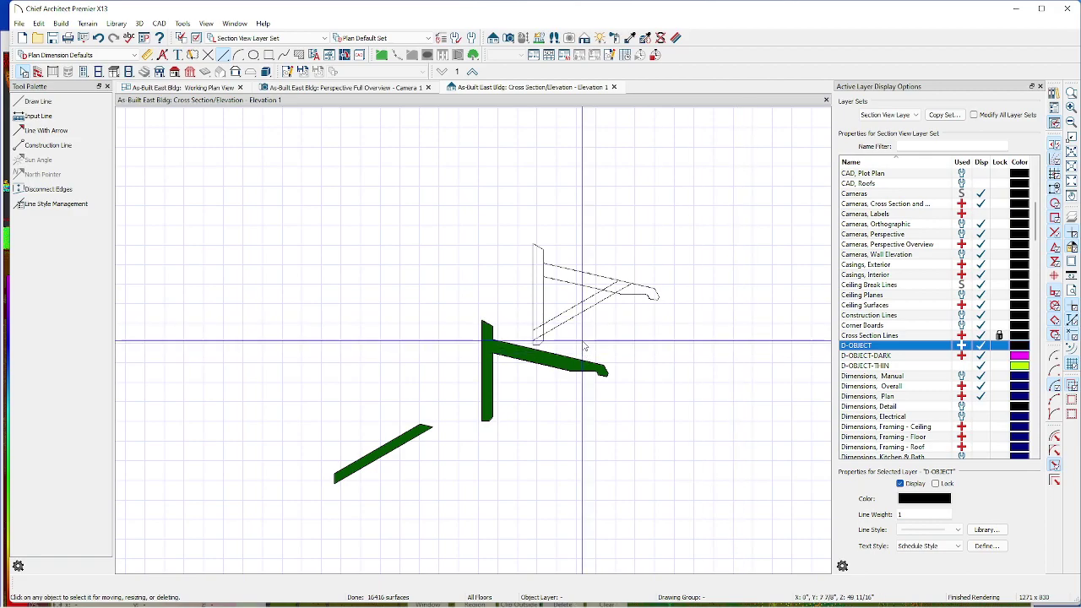
{"action": "scroll", "coordinate": [582, 347], "scroll_direction": "up", "scroll_amount": 2}
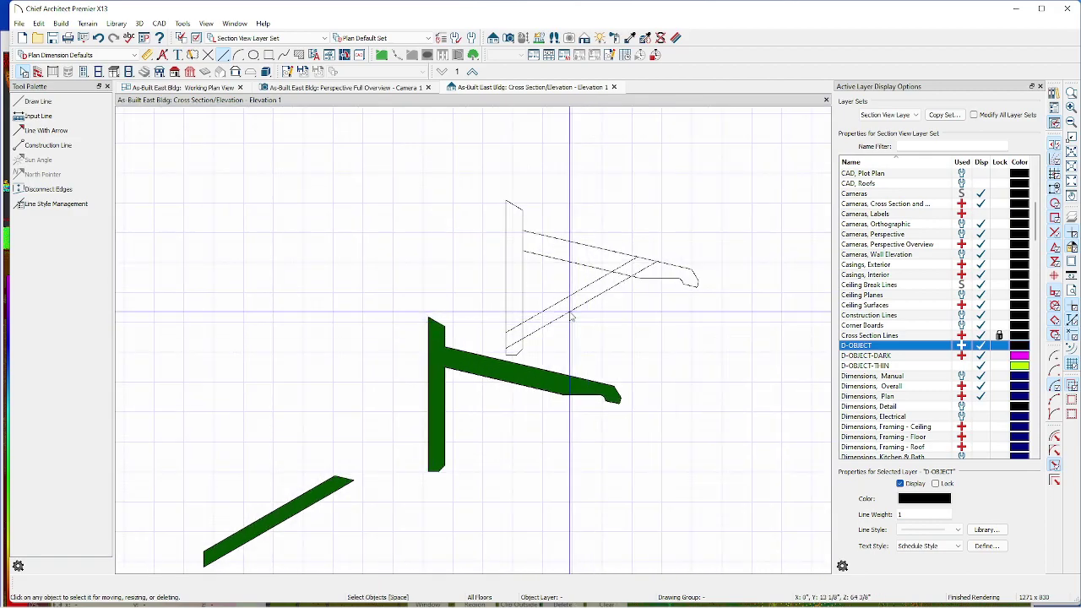
{"action": "left_click", "coordinate": [571, 311]}
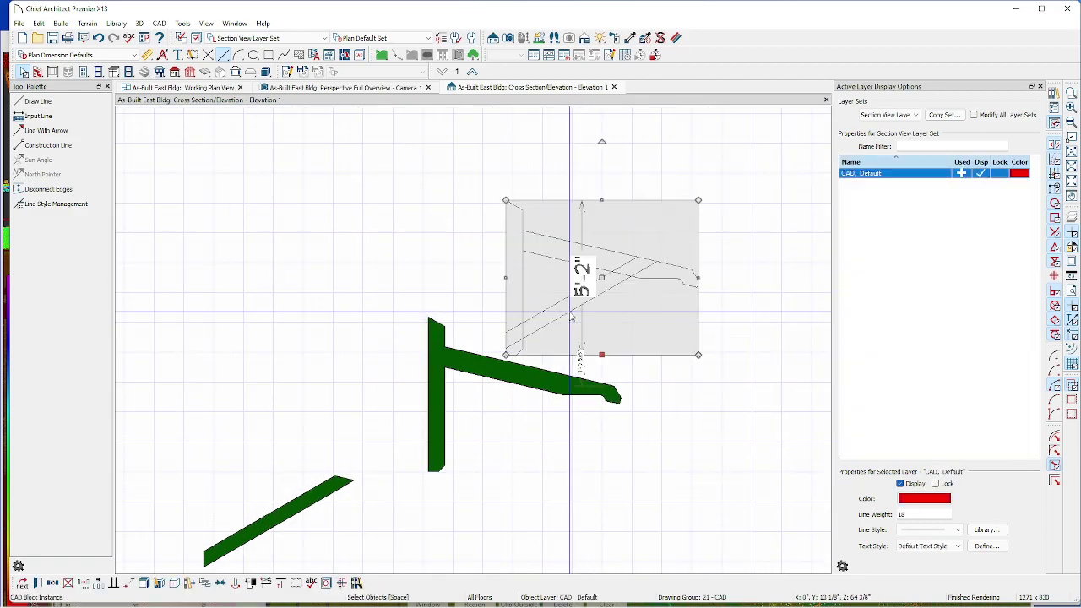
{"action": "left_click", "coordinate": [602, 276]}
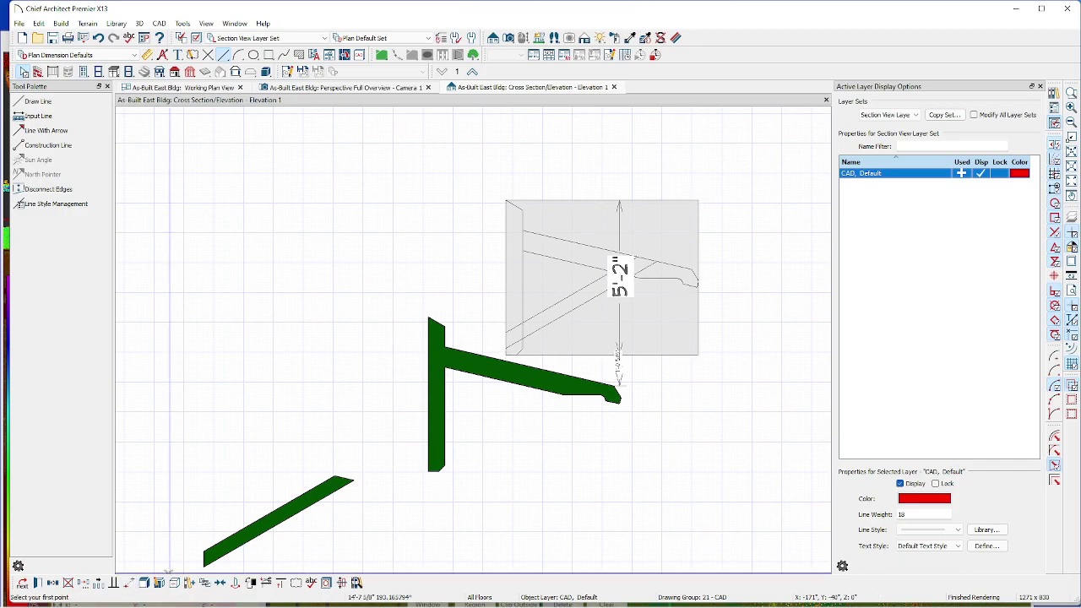
{"action": "left_click", "coordinate": [505, 200]}
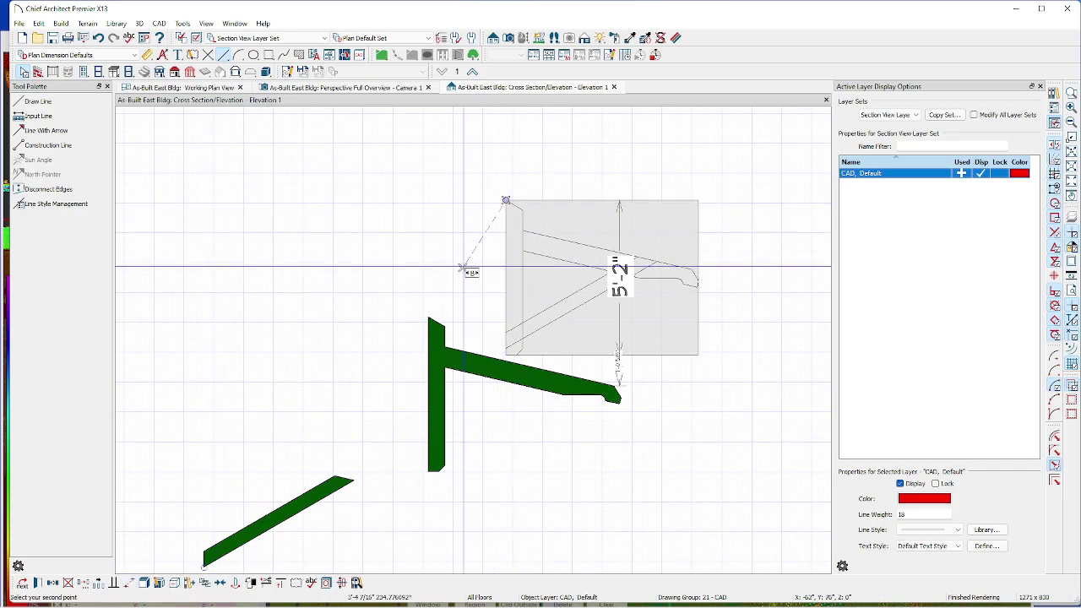
{"action": "left_click", "coordinate": [429, 319]}
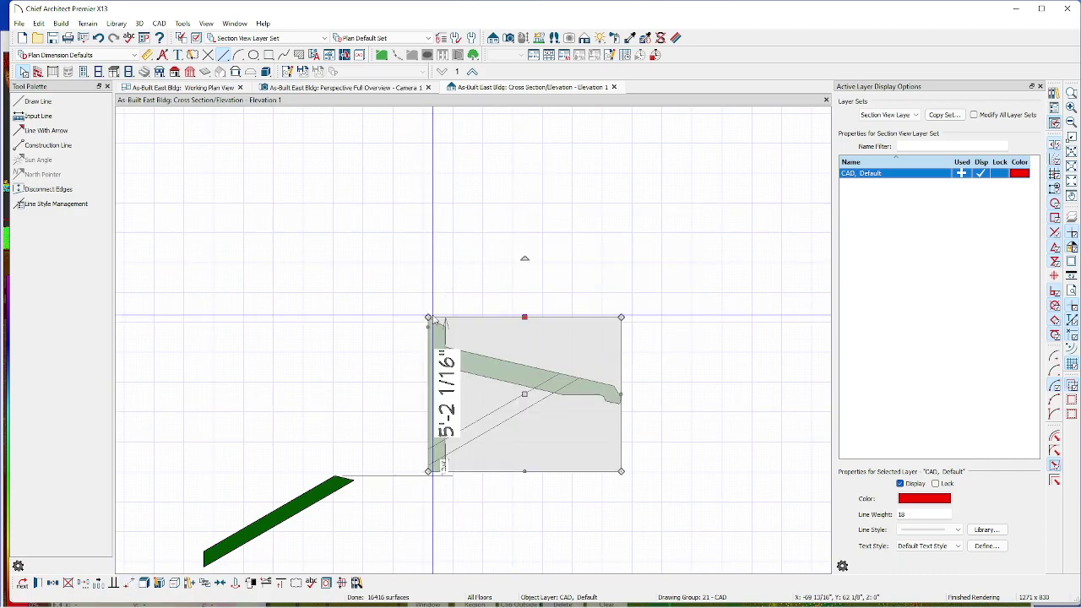
- Try moving the diagonal brace solid by its upper-end corner onto the traced brace's upper end, inspect the fit, and undo it
{"action": "left_click", "coordinate": [310, 504]}
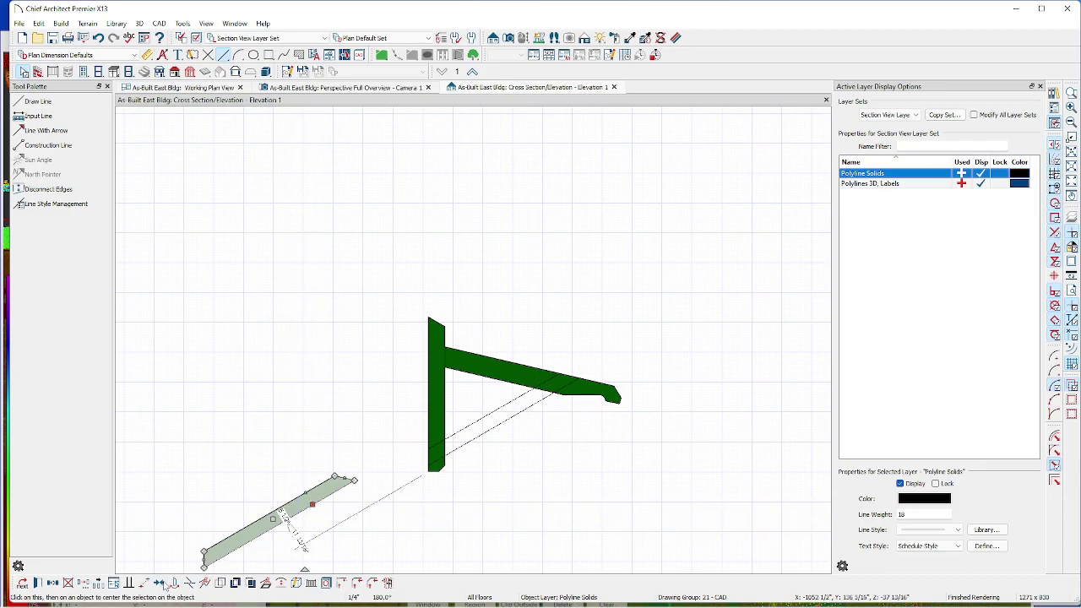
{"action": "left_click", "coordinate": [353, 480]}
{"action": "left_click", "coordinate": [581, 377]}
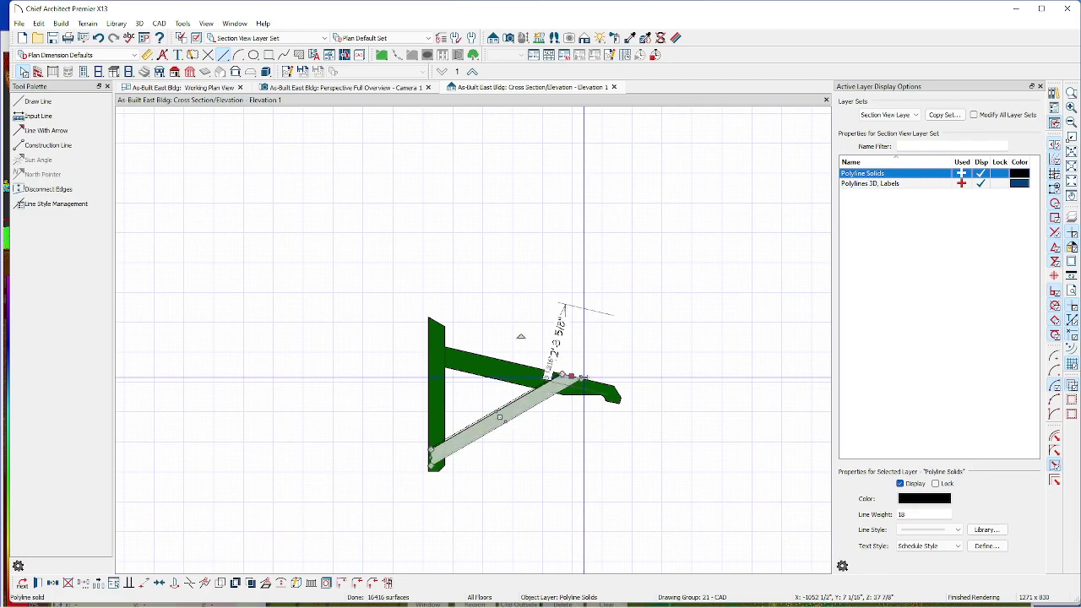
{"action": "scroll", "coordinate": [558, 446], "scroll_direction": "up", "scroll_amount": 5}
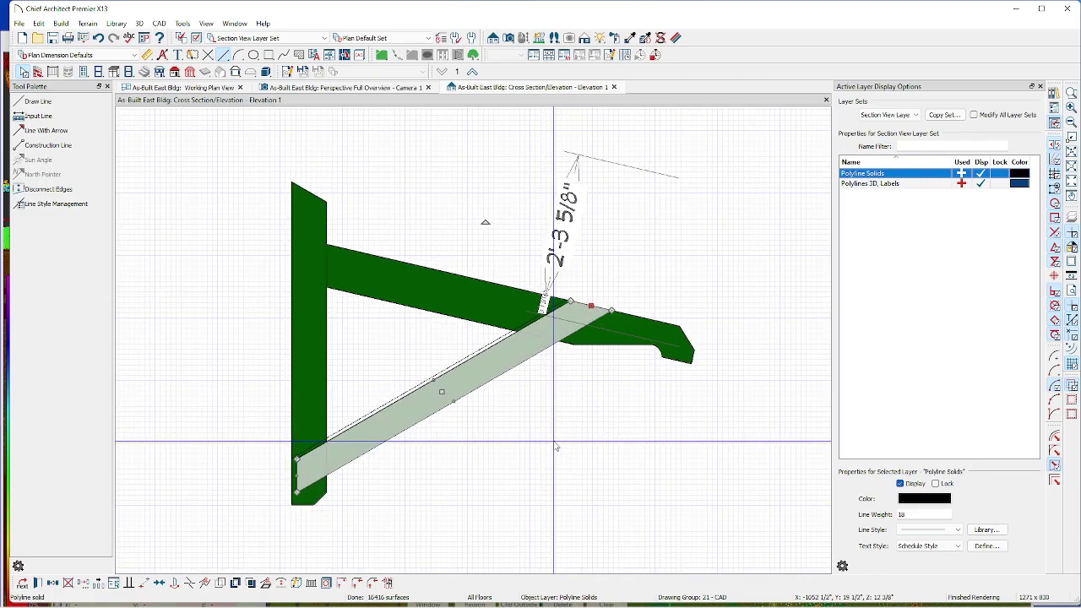
{"action": "scroll", "coordinate": [647, 186], "scroll_direction": "up", "scroll_amount": 4}
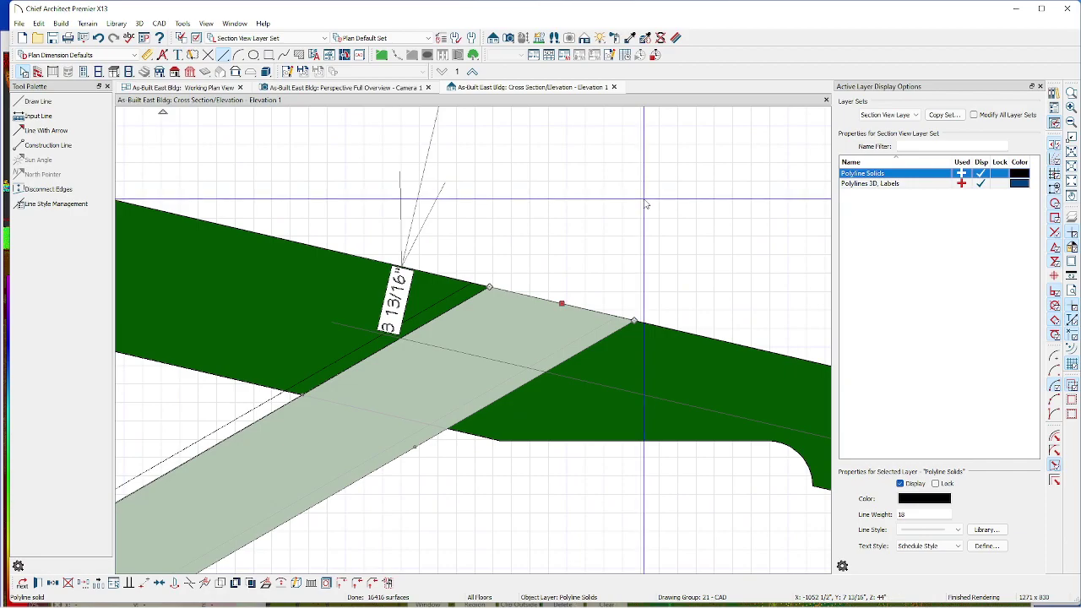
{"action": "left_click", "coordinate": [645, 204]}
{"action": "scroll", "coordinate": [617, 211], "scroll_direction": "down", "scroll_amount": 5}
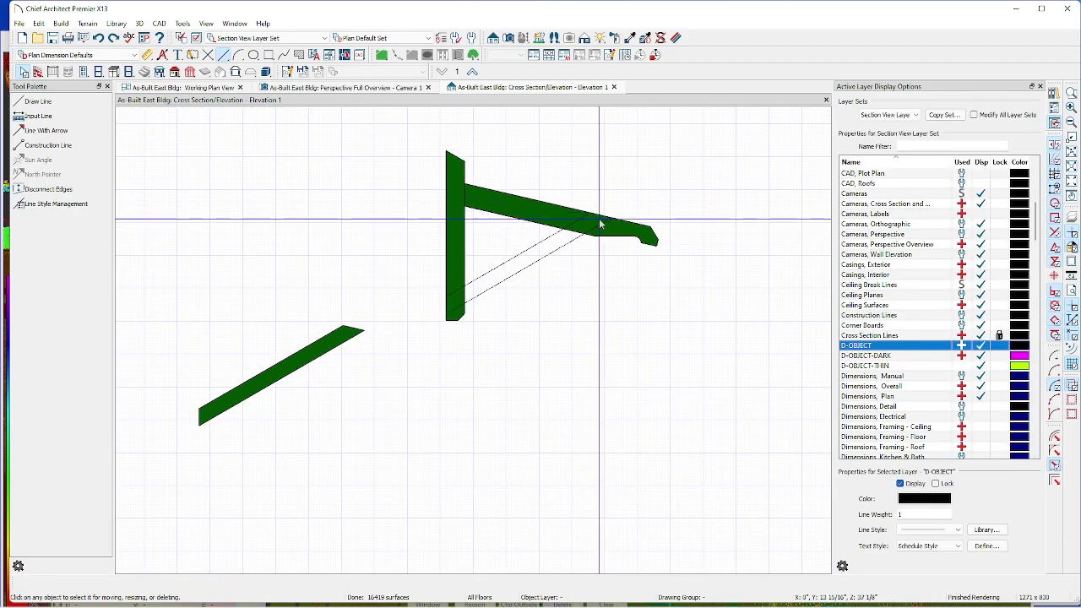
{"action": "left_click", "coordinate": [263, 382]}
{"action": "left_click", "coordinate": [144, 584]}
{"action": "left_click", "coordinate": [364, 330]}
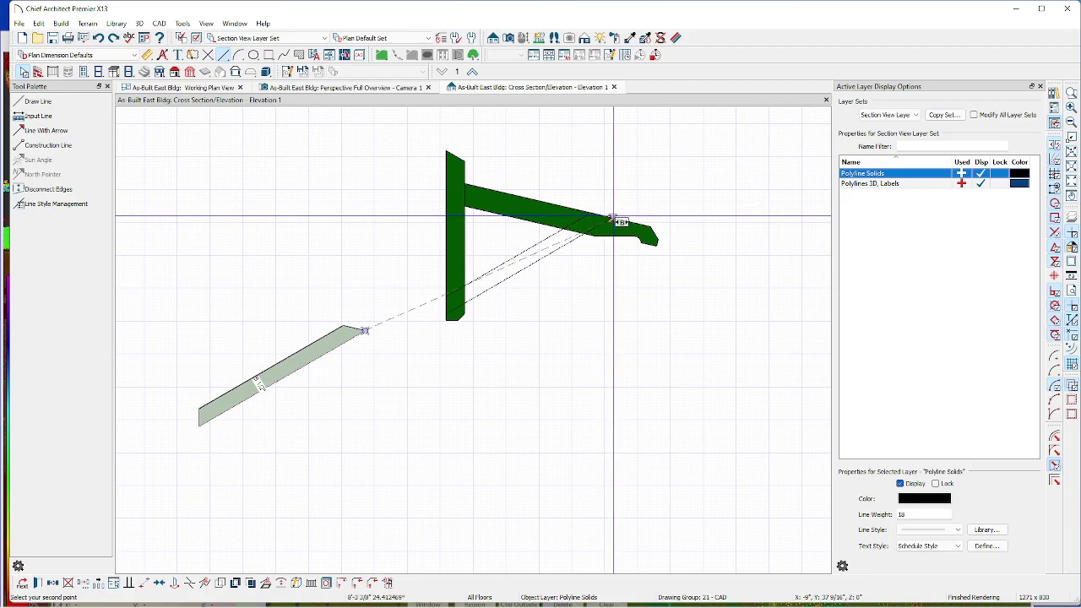
{"action": "scroll", "coordinate": [614, 220], "scroll_direction": "up", "scroll_amount": 5}
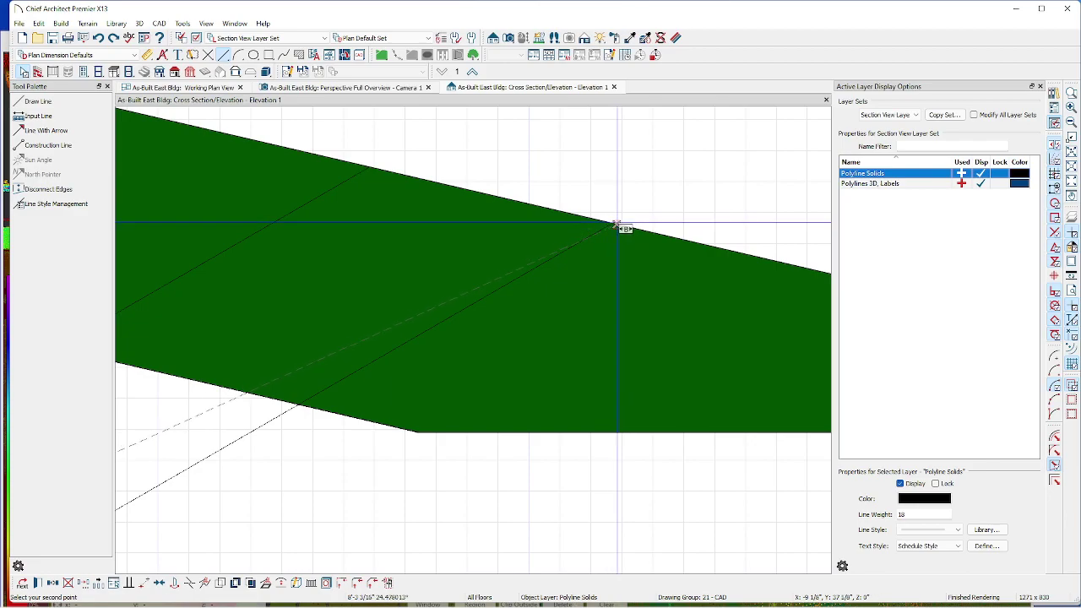
{"action": "scroll", "coordinate": [608, 209], "scroll_direction": "down", "scroll_amount": 6}
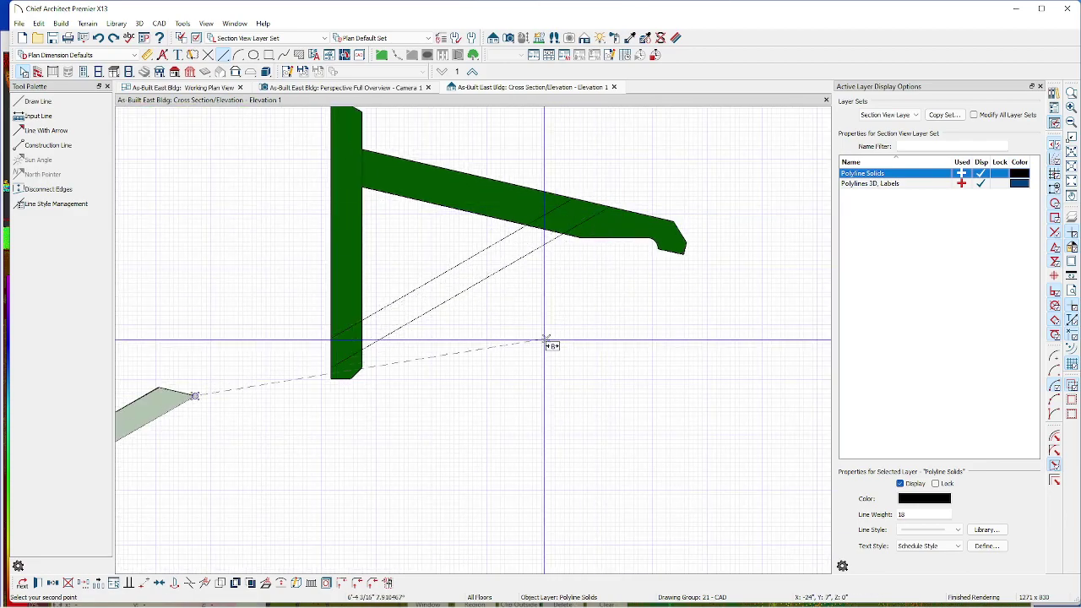
{"action": "scroll", "coordinate": [302, 420], "scroll_direction": "down", "scroll_amount": 6}
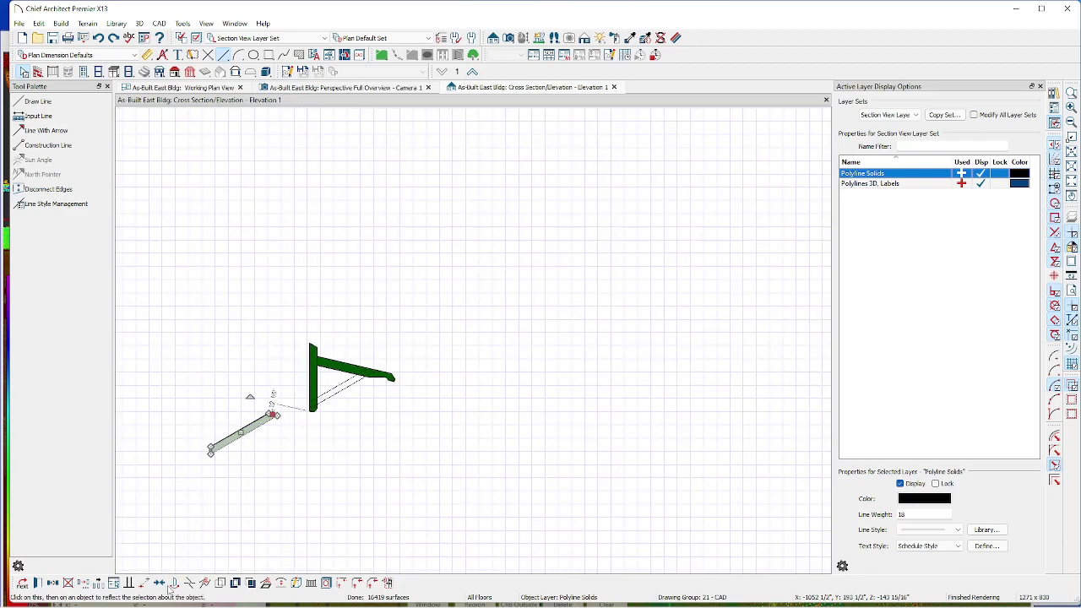
- Move the diagonal brace solid point to point, from its lower-end upper corner to where the traced brace's upper line meets the post's outer edge
{"action": "left_click", "coordinate": [147, 584]}
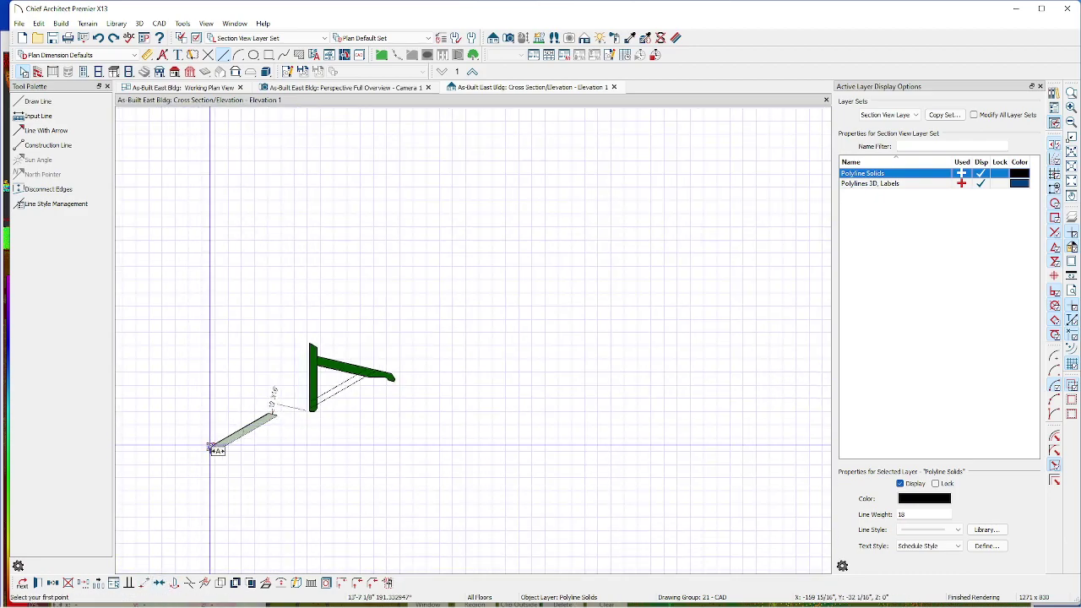
{"action": "scroll", "coordinate": [278, 422], "scroll_direction": "up", "scroll_amount": 6}
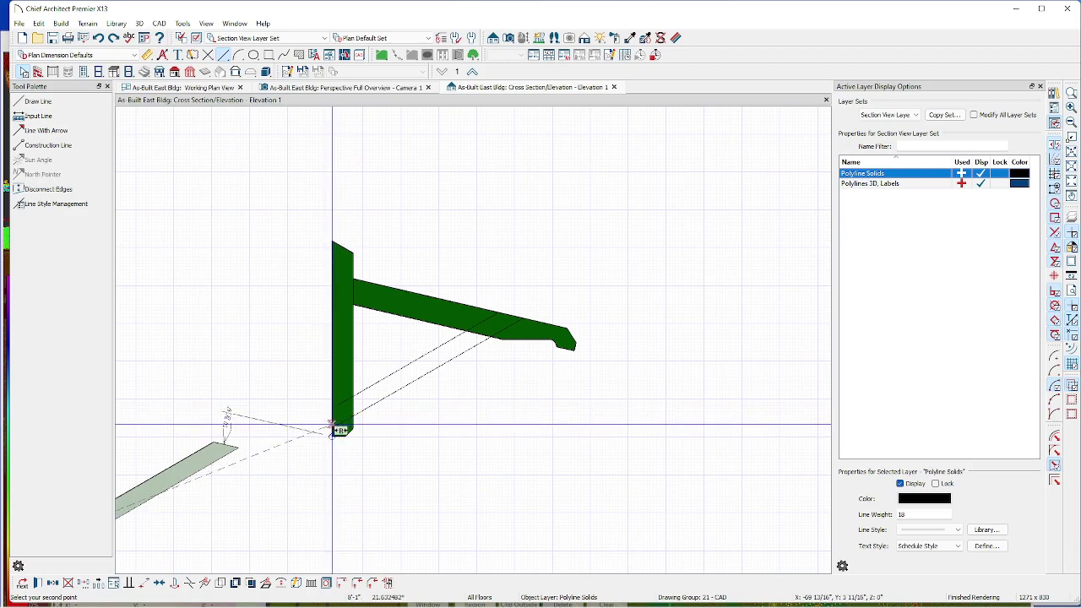
{"action": "scroll", "coordinate": [337, 410], "scroll_direction": "up", "scroll_amount": 3}
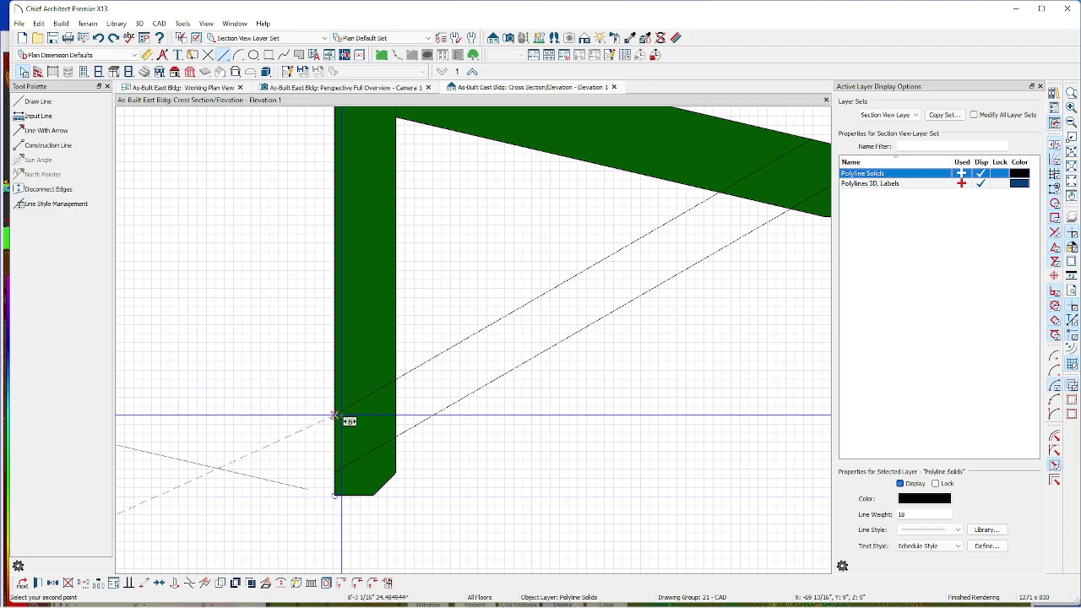
{"action": "scroll", "coordinate": [341, 414], "scroll_direction": "up", "scroll_amount": 5}
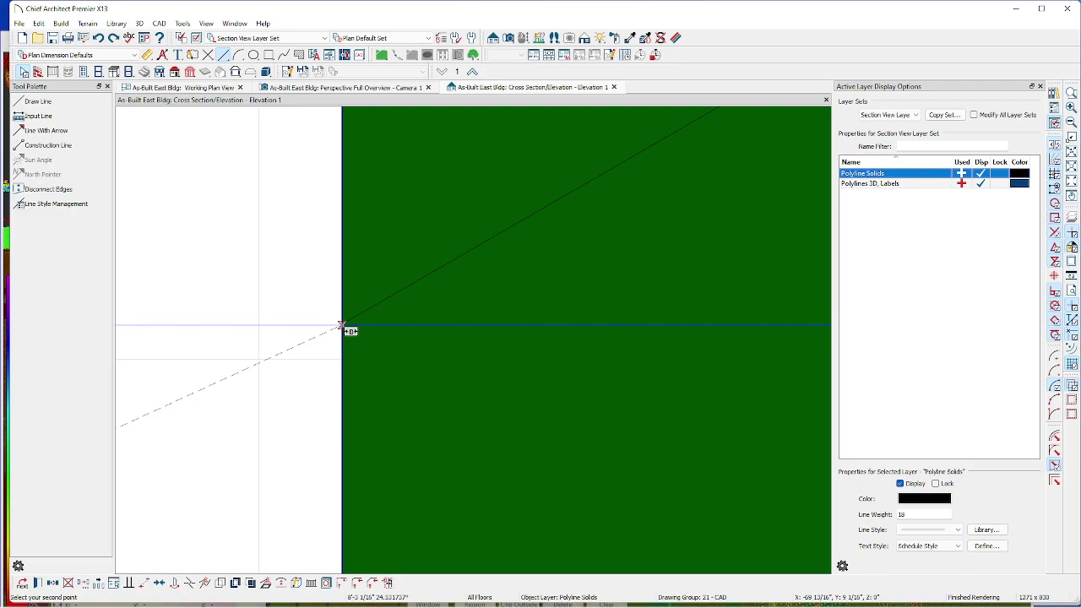
{"action": "left_click", "coordinate": [341, 326]}
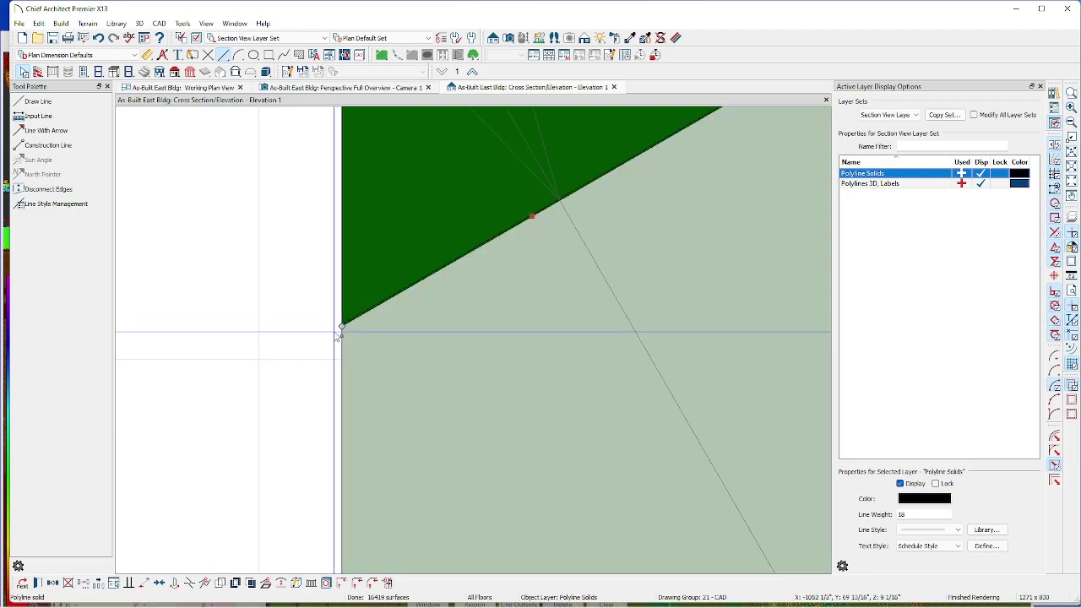
- Close the small remaining gap by moving the brace solid's lower-end upper corner exactly onto the end of the traced line at the post edge
{"action": "scroll", "coordinate": [370, 276], "scroll_direction": "up", "scroll_amount": 3}
{"action": "scroll", "coordinate": [372, 268], "scroll_direction": "down", "scroll_amount": 3}
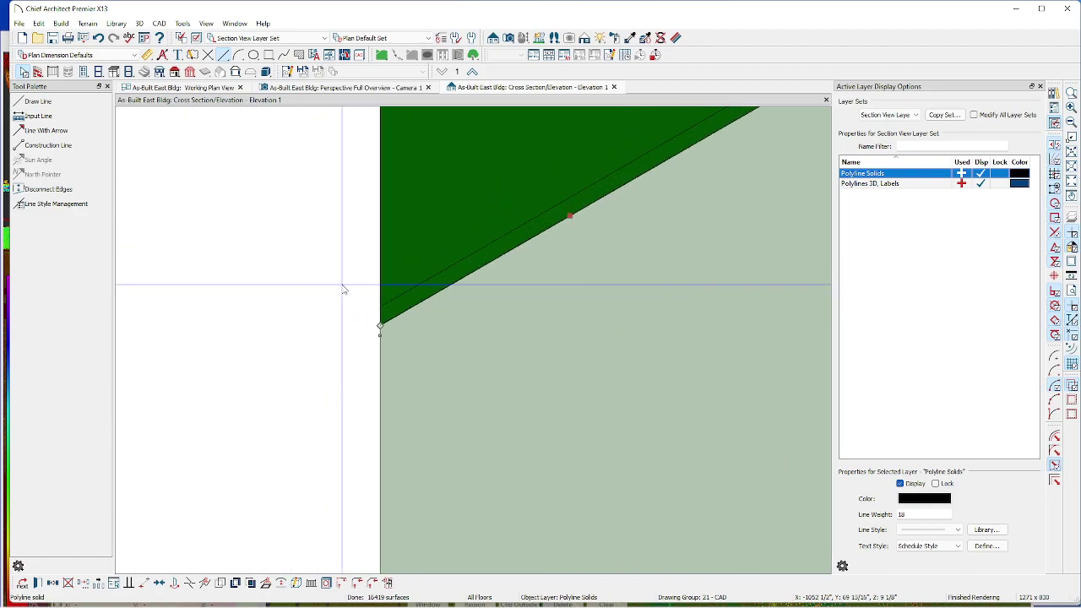
{"action": "mouse_move", "coordinate": [272, 598]}
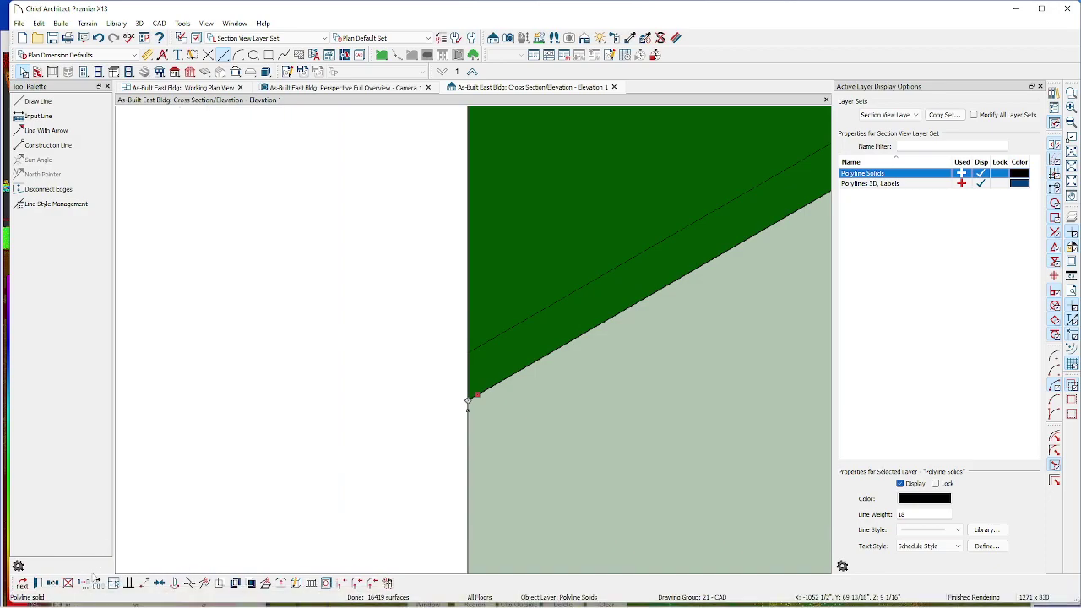
{"action": "left_click", "coordinate": [467, 398]}
{"action": "middle_click_drag", "start_coordinate": [469, 355], "coordinate": [322, 363]}
{"action": "scroll", "coordinate": [322, 363], "scroll_direction": "down", "scroll_amount": 8}
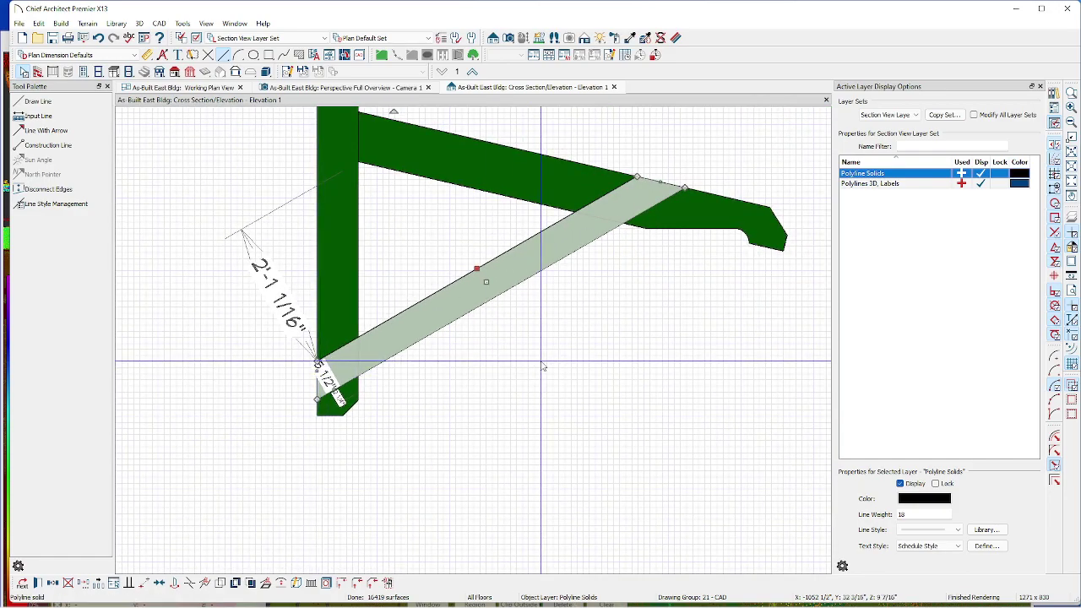
- Move the traced bracket CAD block sideways off the green solids so it stands clear beside them
{"action": "left_click", "coordinate": [603, 357]}
{"action": "scroll", "coordinate": [603, 357], "scroll_direction": "down", "scroll_amount": 4}
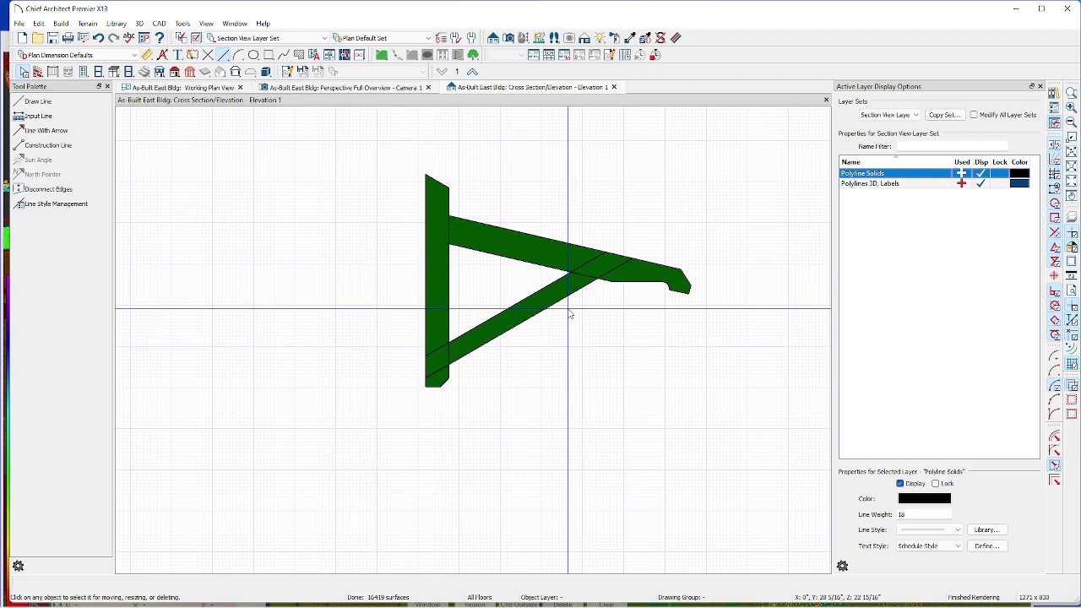
{"action": "left_click", "coordinate": [558, 287]}
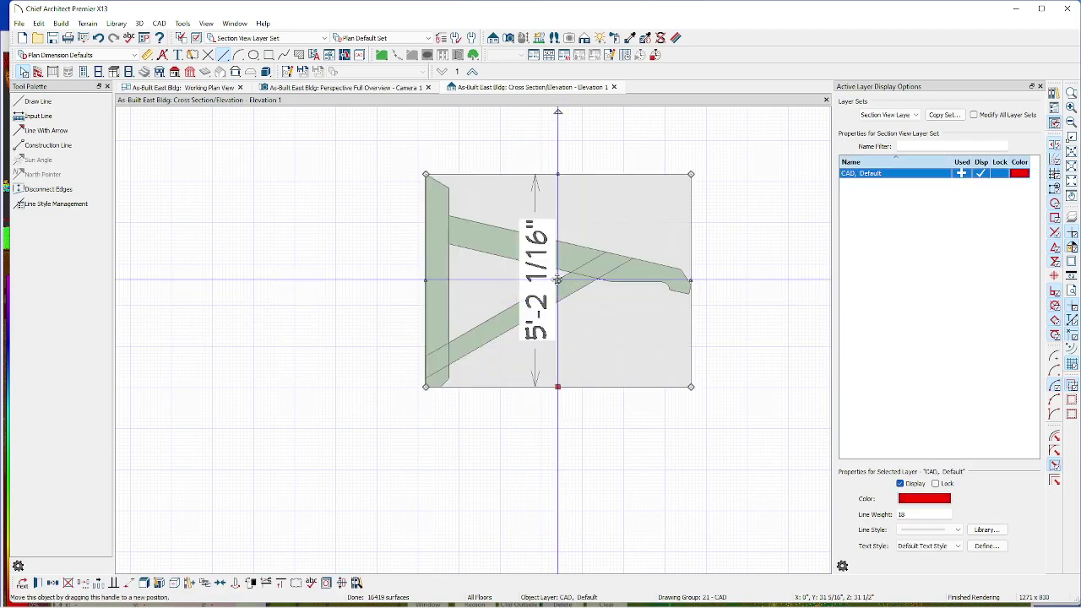
{"action": "left_click_drag", "start_coordinate": [557, 281], "coordinate": [216, 281]}
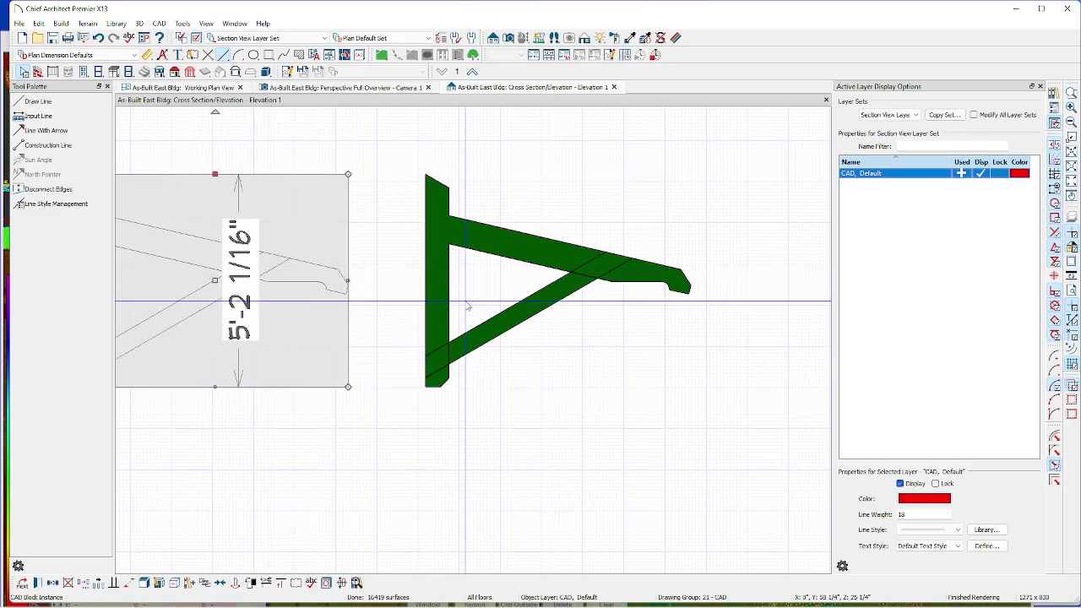
{"action": "scroll", "coordinate": [747, 433], "scroll_direction": "down", "scroll_amount": 3}
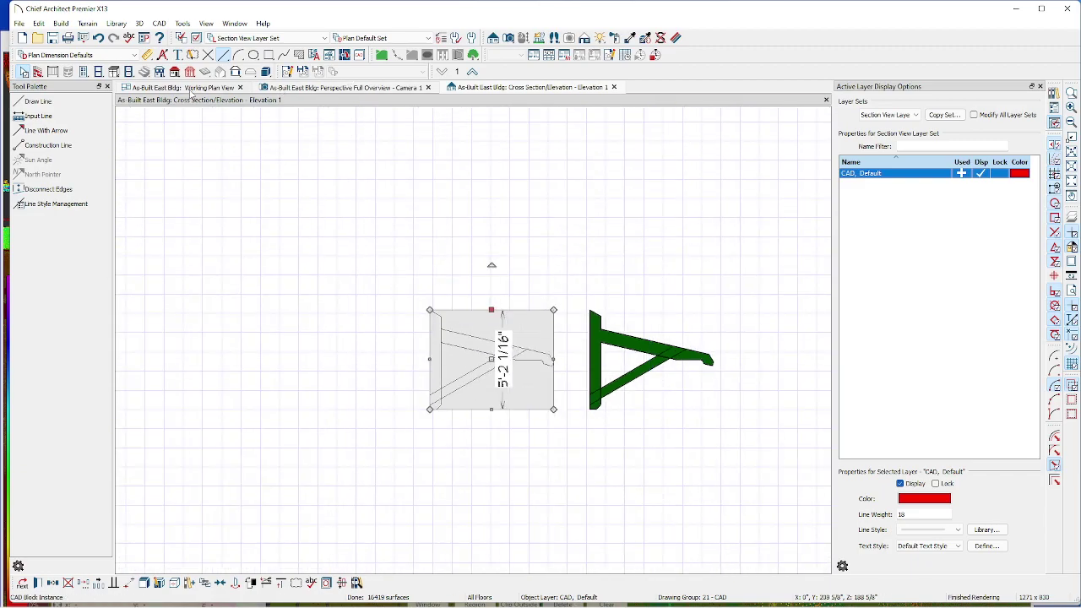
- In the working plan view, shift the main bracket solid in the X direction so it sits flush beside the diagonal brace solid
{"action": "left_click", "coordinate": [215, 87]}
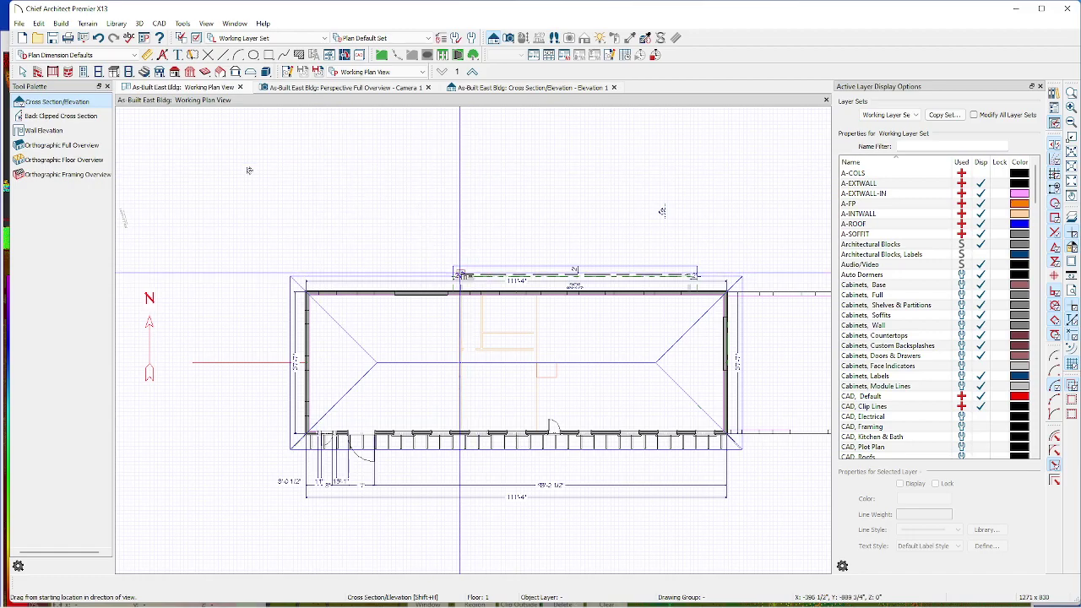
{"action": "scroll", "coordinate": [254, 174], "scroll_direction": "up", "scroll_amount": 4}
{"action": "scroll", "coordinate": [441, 195], "scroll_direction": "down", "scroll_amount": 5}
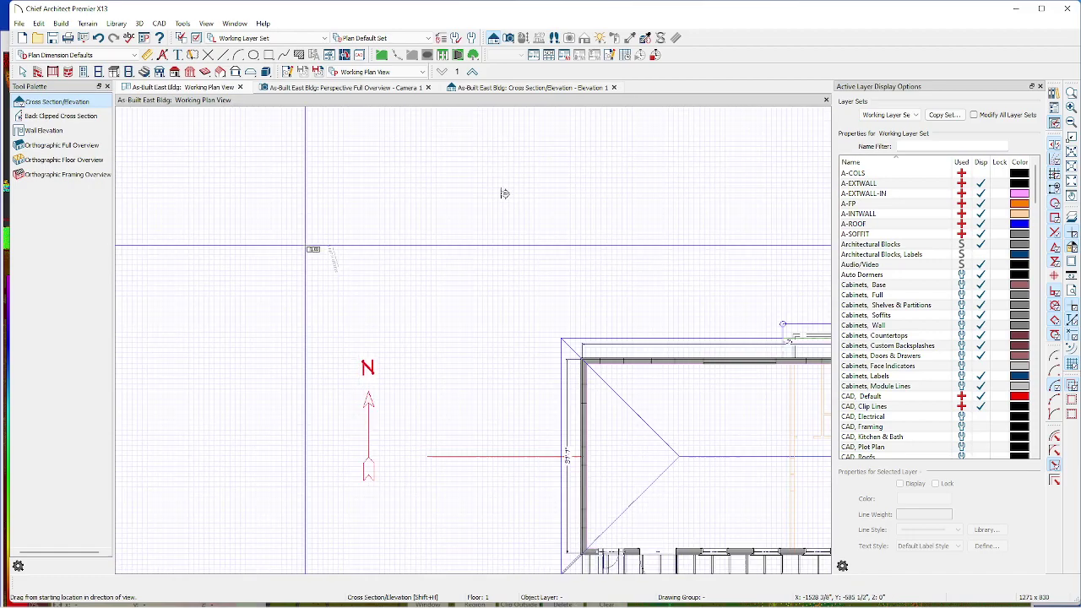
{"action": "scroll", "coordinate": [415, 212], "scroll_direction": "down", "scroll_amount": 4}
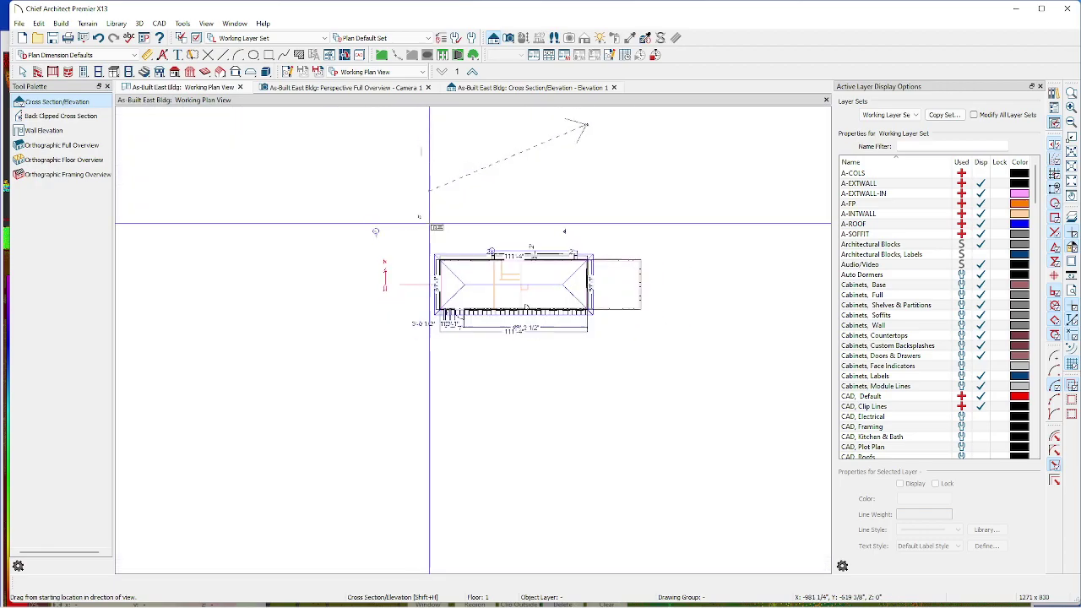
{"action": "scroll", "coordinate": [415, 289], "scroll_direction": "up", "scroll_amount": 4}
{"action": "scroll", "coordinate": [423, 168], "scroll_direction": "up", "scroll_amount": 8}
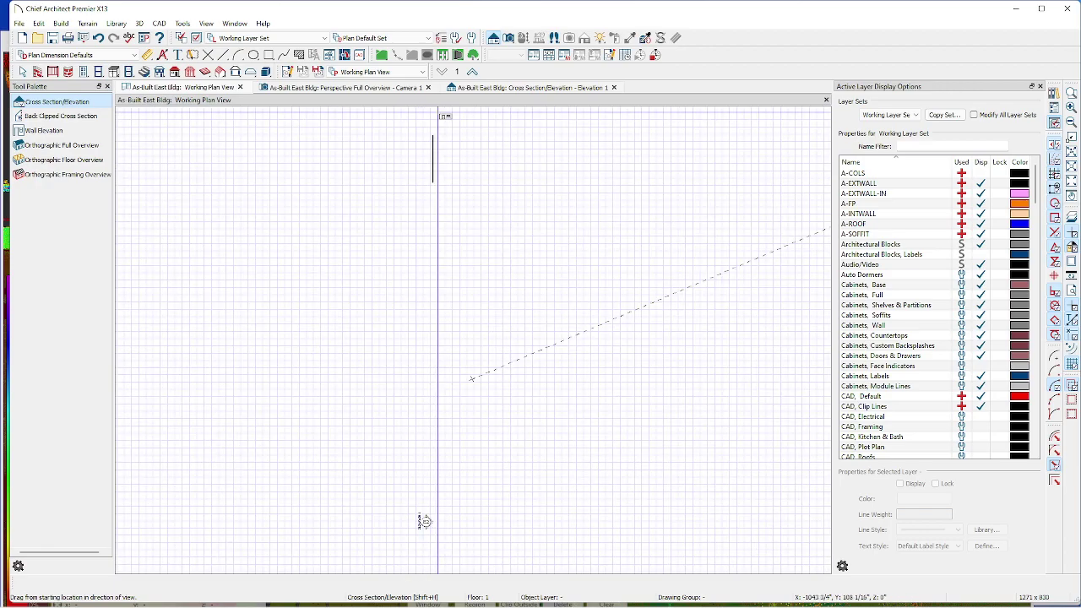
{"action": "scroll", "coordinate": [432, 230], "scroll_direction": "up", "scroll_amount": 1}
{"action": "key", "text": "space"}
{"action": "left_click", "coordinate": [437, 320]}
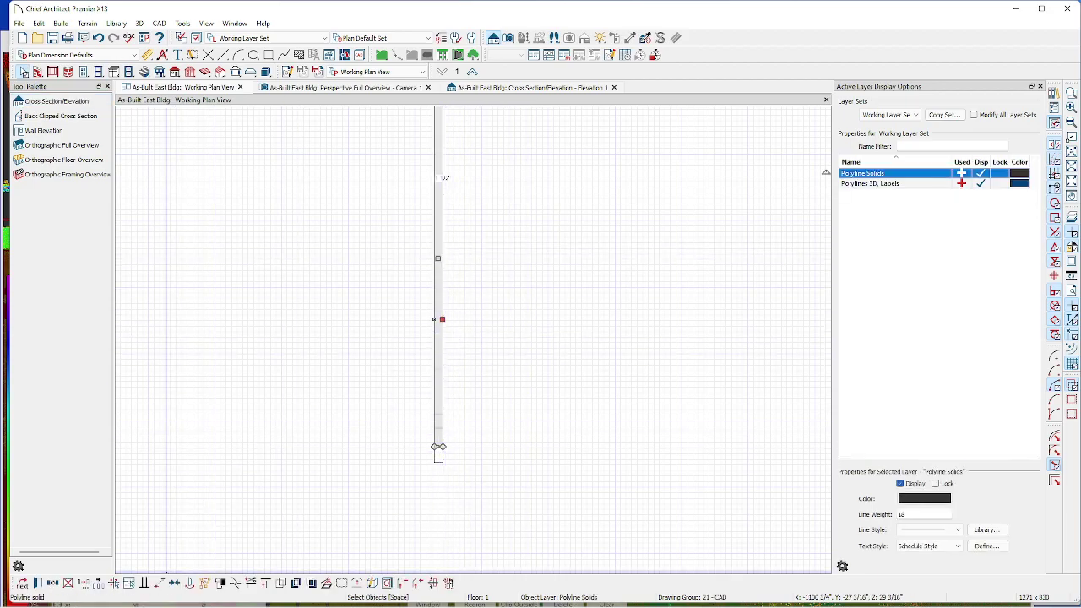
{"action": "left_click", "coordinate": [83, 583]}
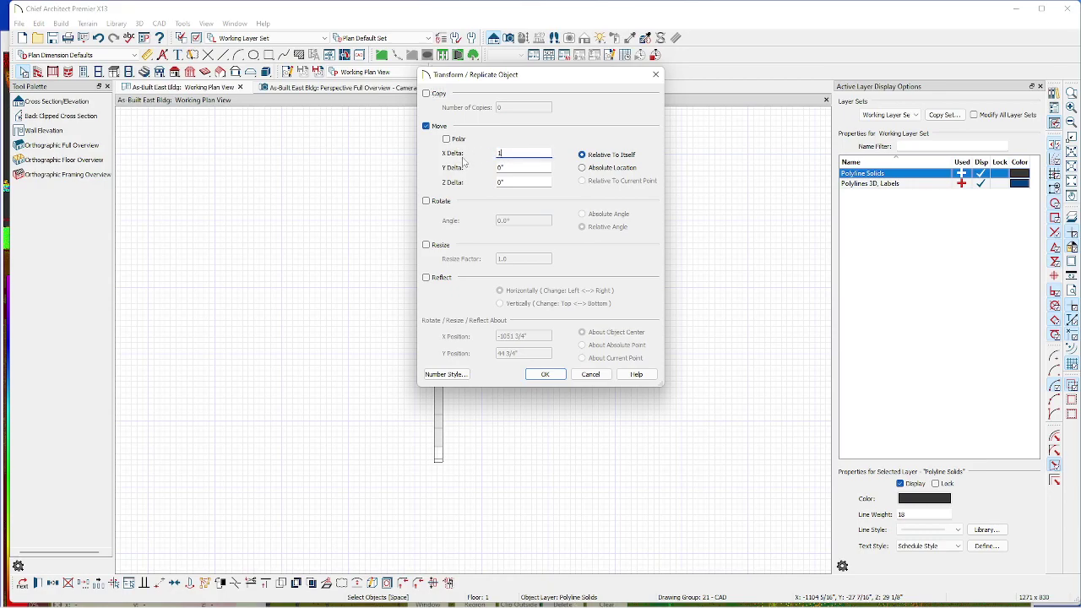
{"action": "left_click", "coordinate": [546, 374]}
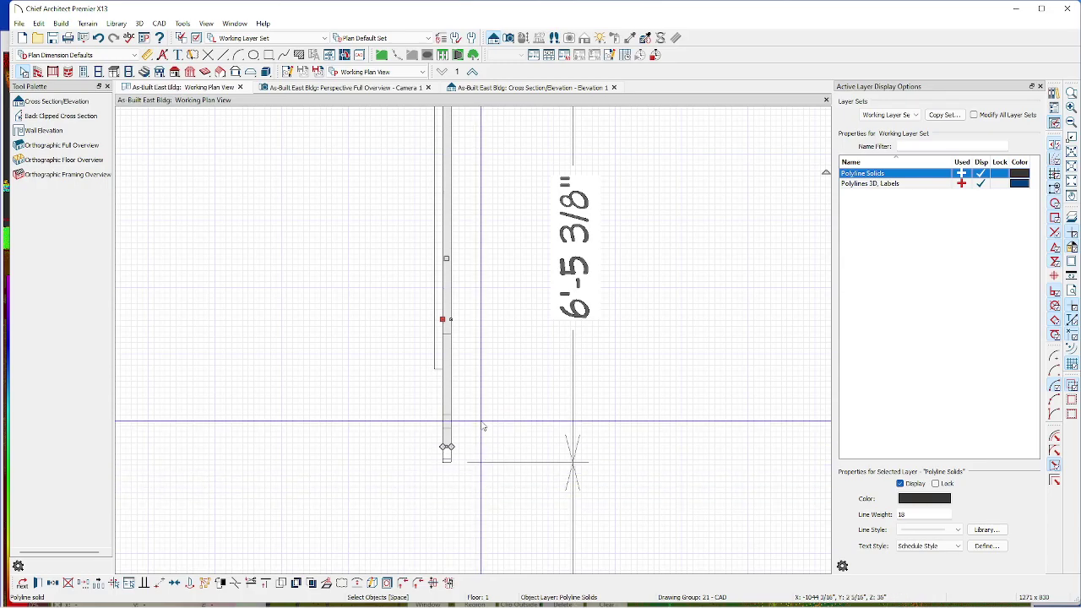
- Create a mirrored copy of the diagonal brace solid on the opposite side of the main bracket solid
{"action": "scroll", "coordinate": [492, 503], "scroll_direction": "down", "scroll_amount": 1}
{"action": "scroll", "coordinate": [460, 294], "scroll_direction": "up", "scroll_amount": 2}
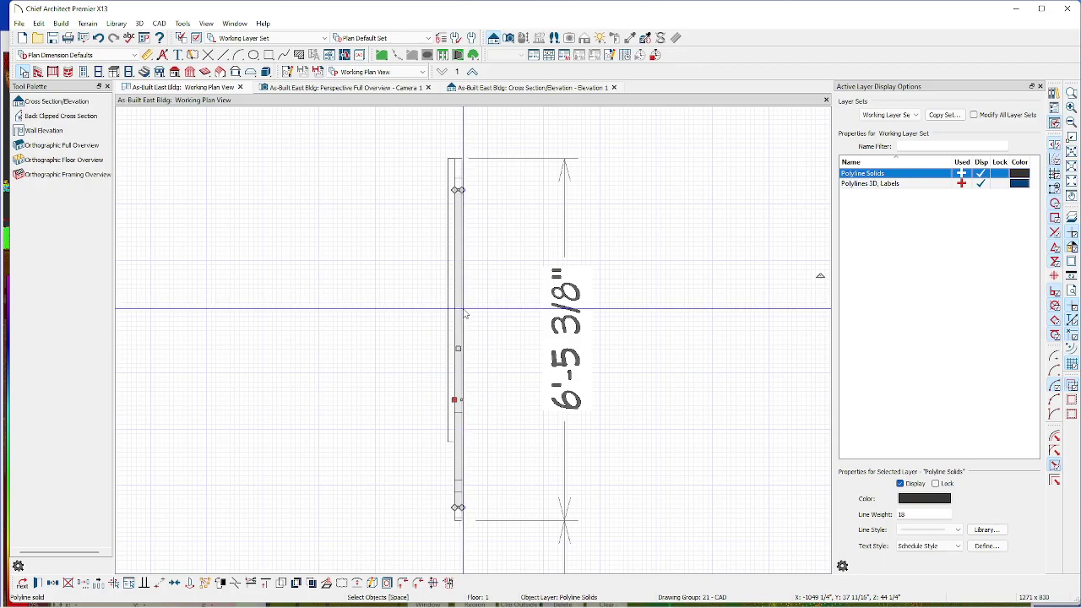
{"action": "left_click", "coordinate": [448, 353]}
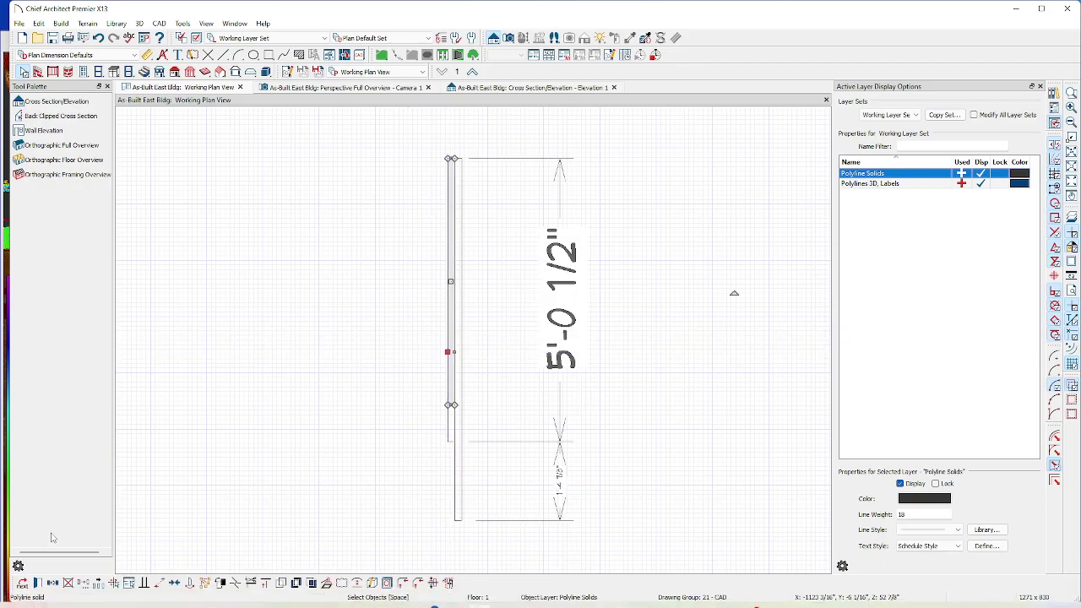
{"action": "left_click", "coordinate": [51, 584]}
{"action": "left_click", "coordinate": [99, 585]}
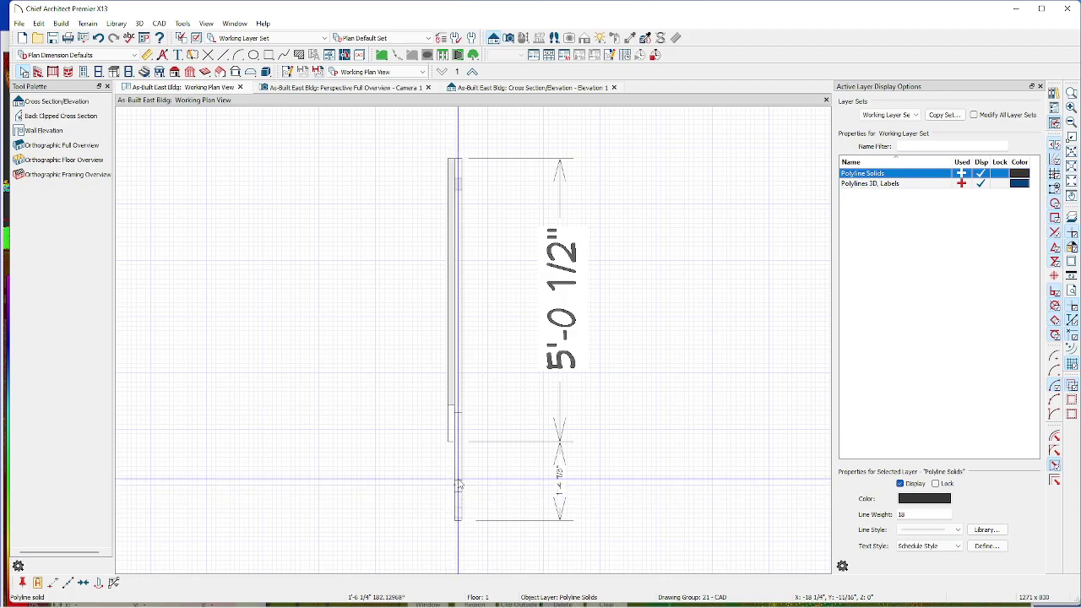
{"action": "left_click", "coordinate": [457, 485]}
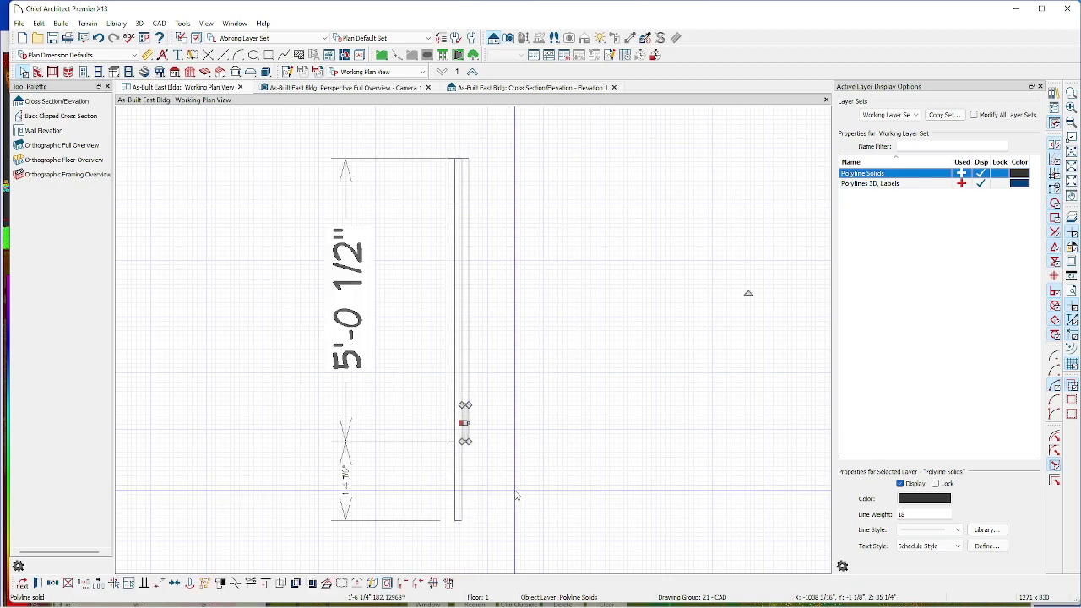
{"action": "key", "text": "Delete"}
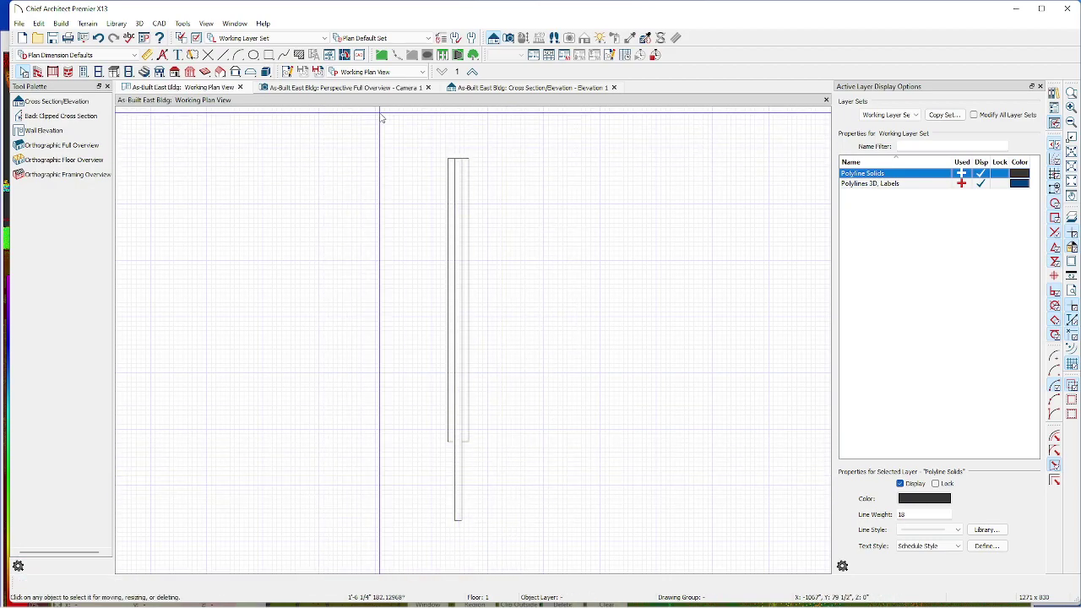
- Inspect the assembled bracket in the perspective view and compare it with the eave brackets in the ReCap point cloud
{"action": "left_click", "coordinate": [293, 90]}
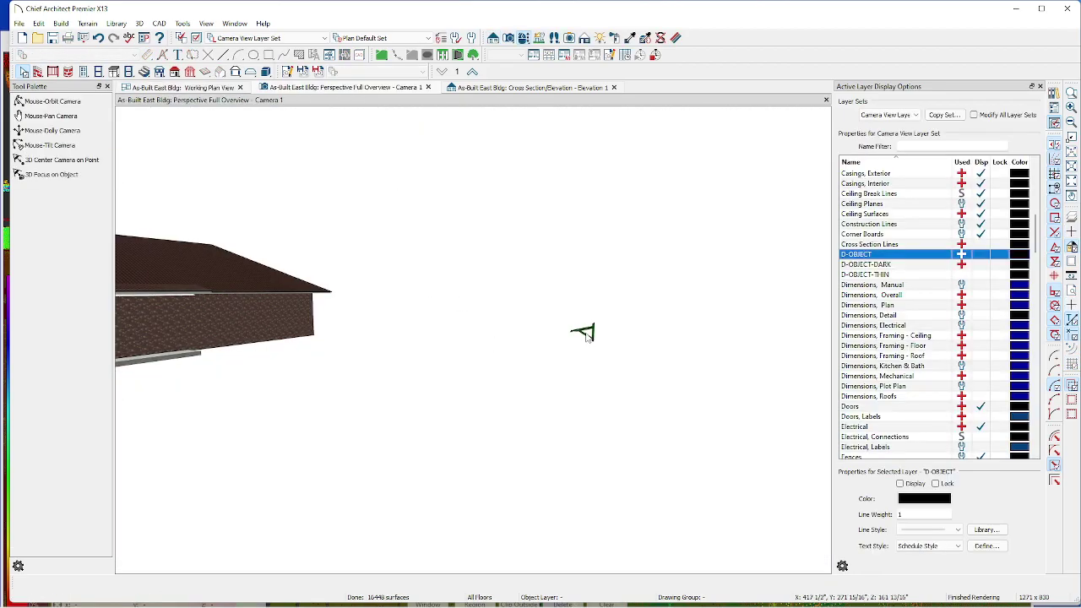
{"action": "scroll", "coordinate": [588, 334], "scroll_direction": "up", "scroll_amount": 5}
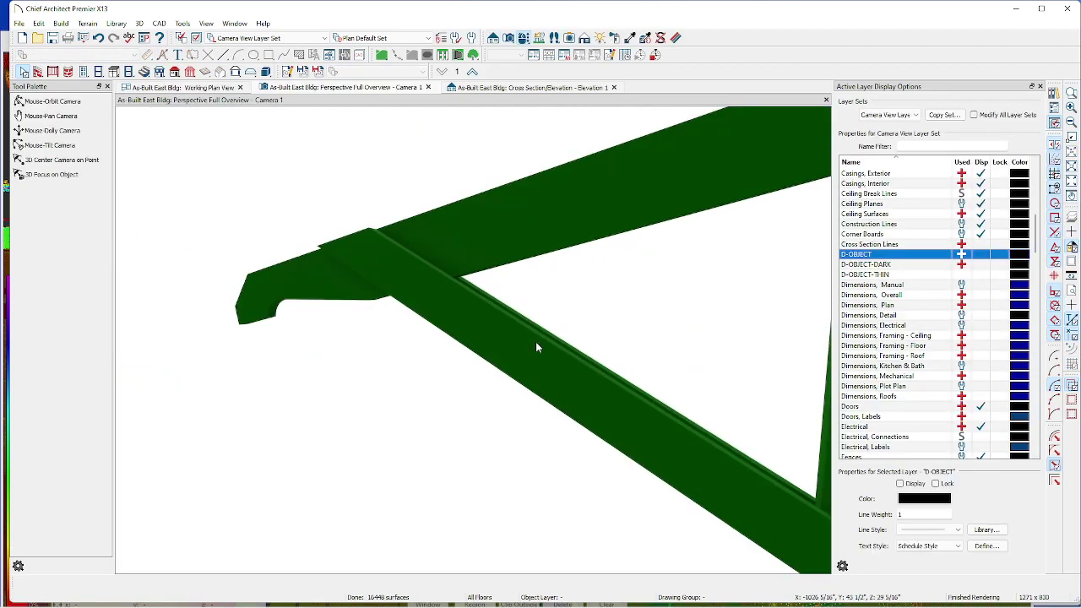
{"action": "scroll", "coordinate": [536, 346], "scroll_direction": "down", "scroll_amount": 4}
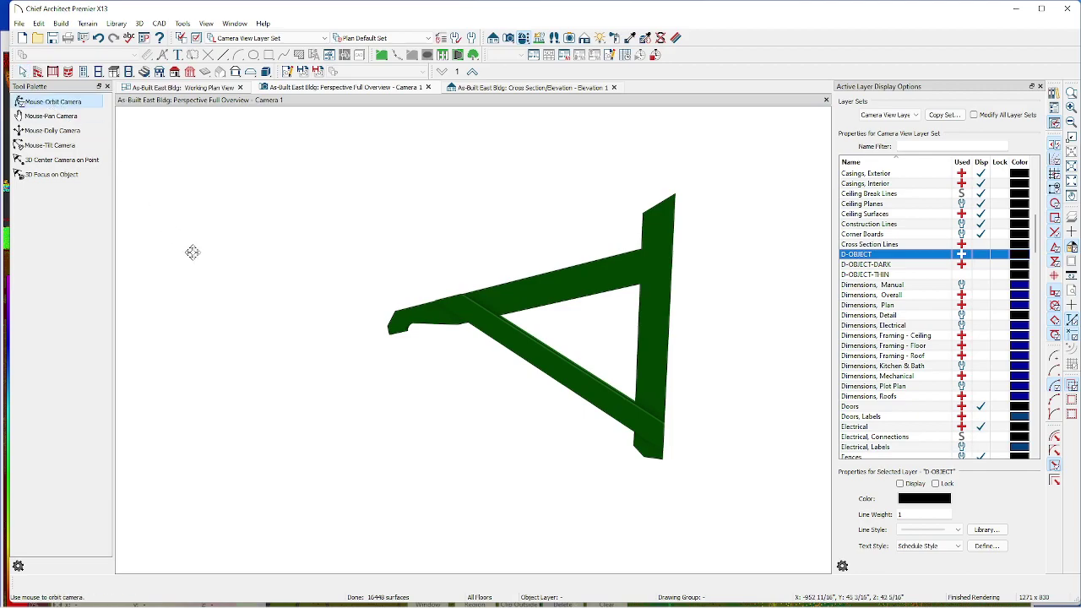
{"action": "left_click_drag", "start_coordinate": [192, 252], "coordinate": [4, 245]}
{"action": "left_click_drag", "start_coordinate": [54, 271], "coordinate": [118, 254]}
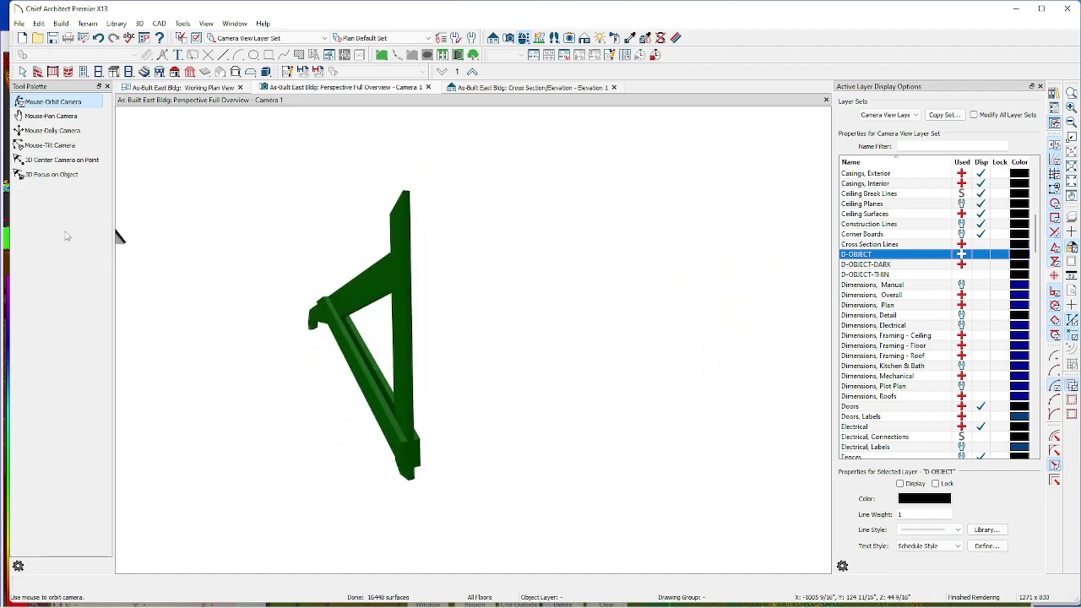
{"action": "key", "text": "alt+Tab"}
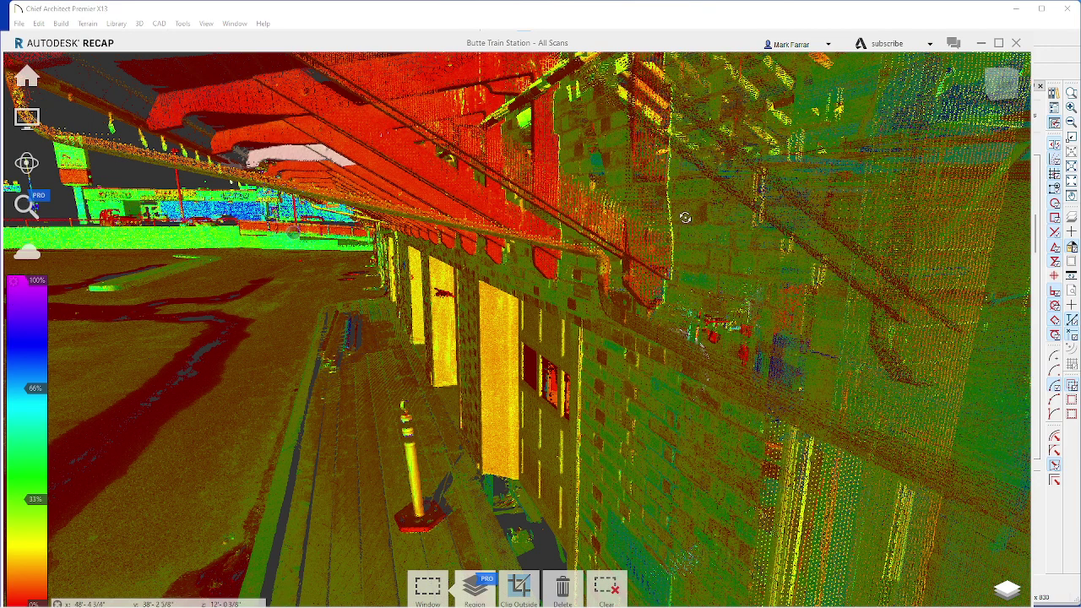
{"action": "left_click", "coordinate": [294, 14]}
- Combine the main bracket solid and both diagonal brace solids into one architectural block
{"action": "left_click_drag", "start_coordinate": [412, 350], "coordinate": [497, 345]}
{"action": "scroll", "coordinate": [489, 346], "scroll_direction": "down", "scroll_amount": 5}
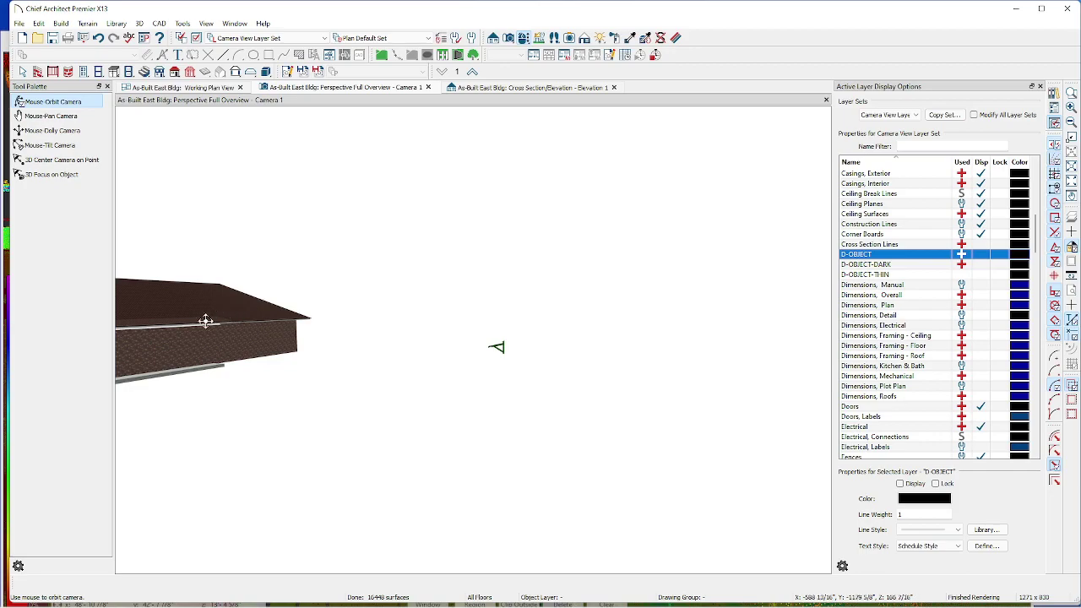
{"action": "scroll", "coordinate": [499, 352], "scroll_direction": "up", "scroll_amount": 5}
{"action": "left_click_drag", "start_coordinate": [499, 352], "coordinate": [515, 309]}
{"action": "scroll", "coordinate": [515, 309], "scroll_direction": "down", "scroll_amount": 5}
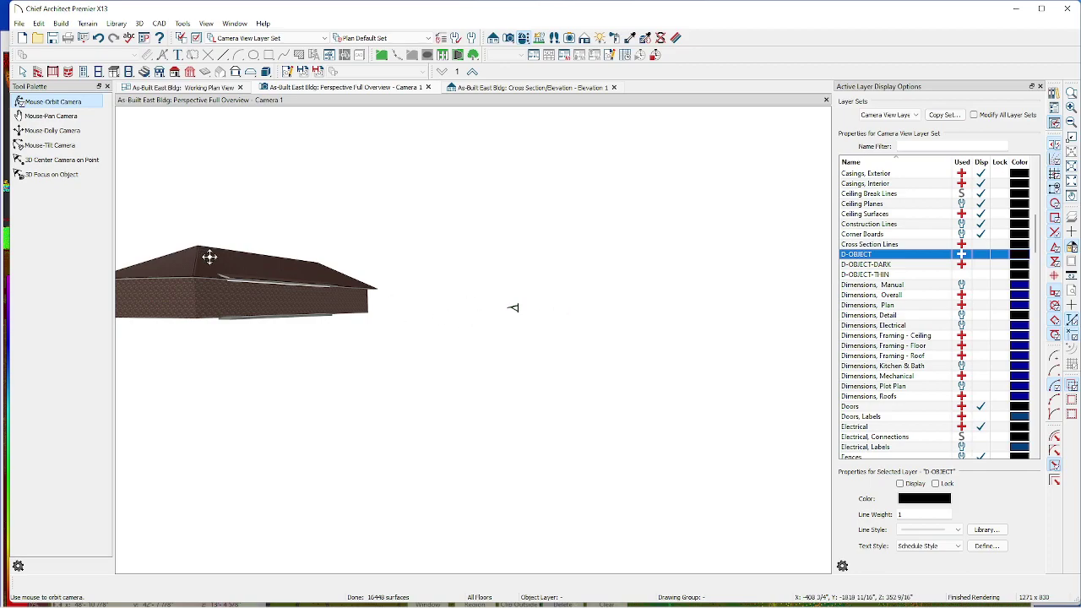
{"action": "left_click_drag", "start_coordinate": [497, 296], "coordinate": [523, 301]}
{"action": "key", "text": "space"}
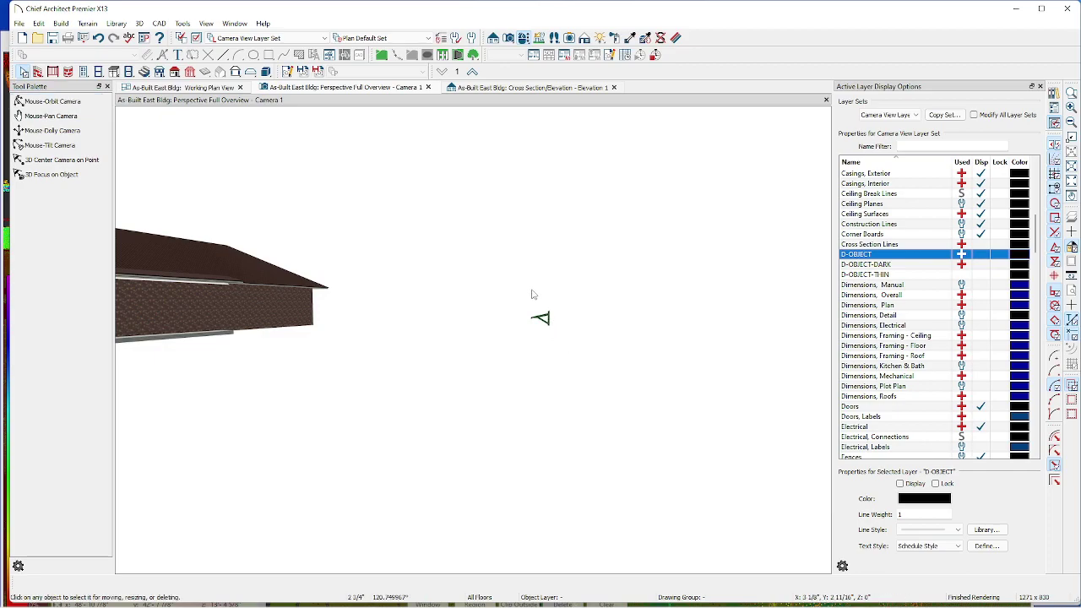
{"action": "left_click", "coordinate": [547, 321]}
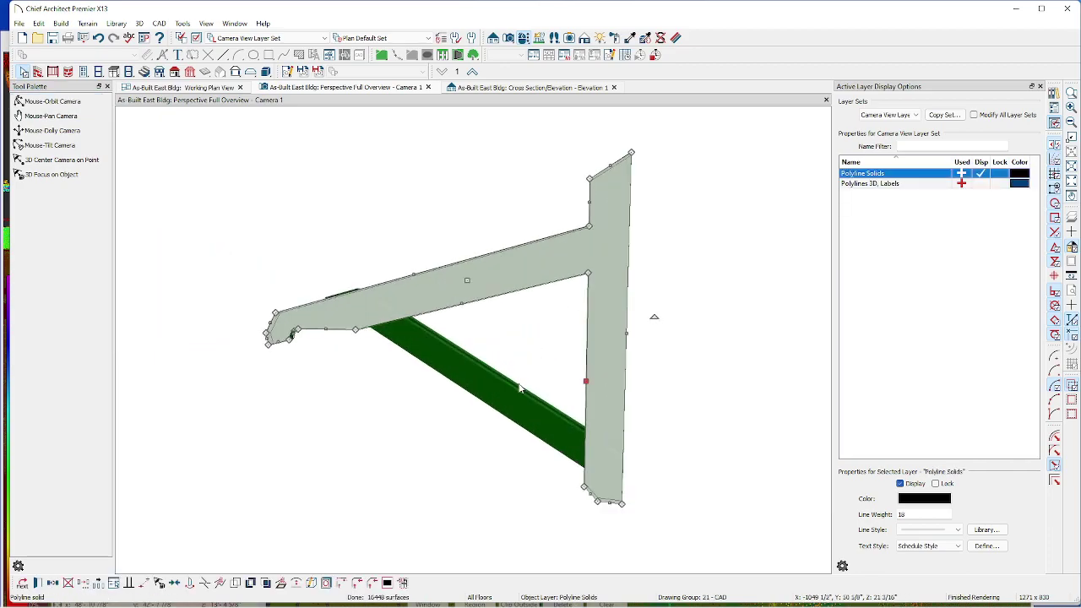
{"action": "left_click", "coordinate": [517, 404]}
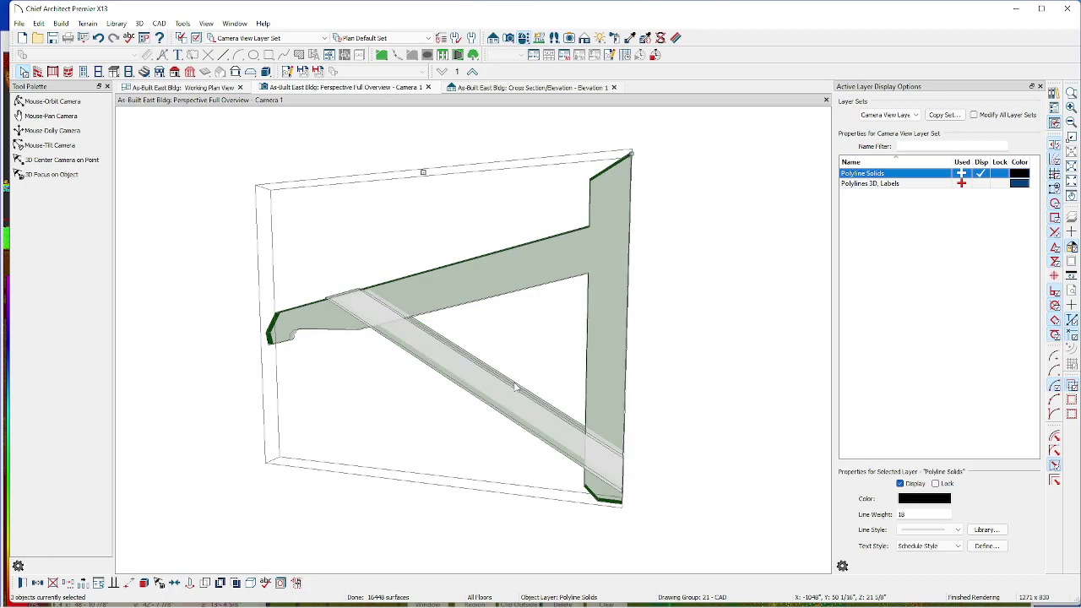
{"action": "left_click", "coordinate": [144, 584]}
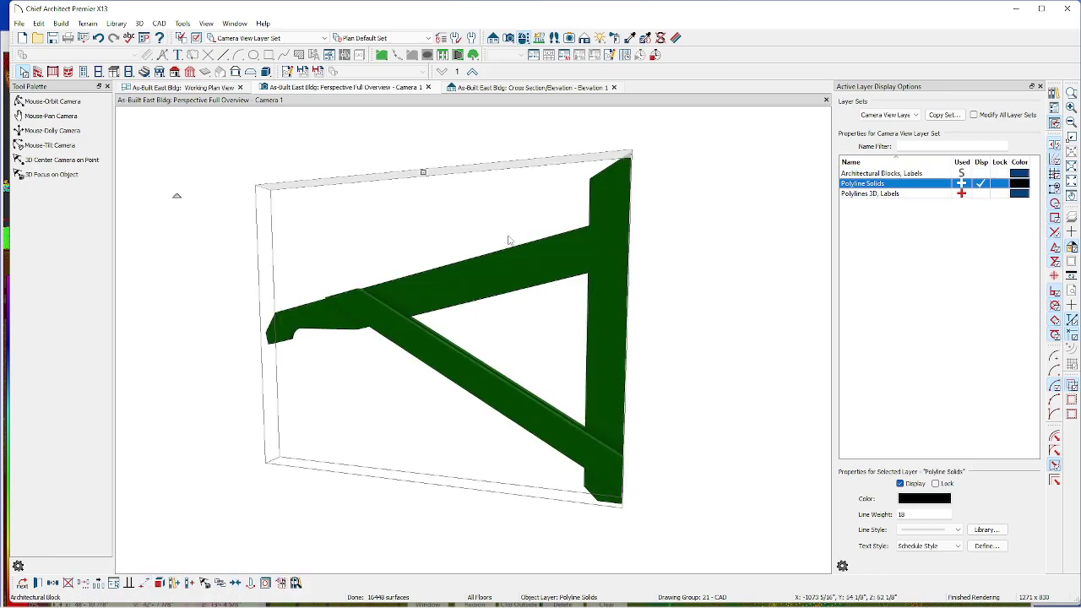
{"action": "left_click", "coordinate": [735, 280]}
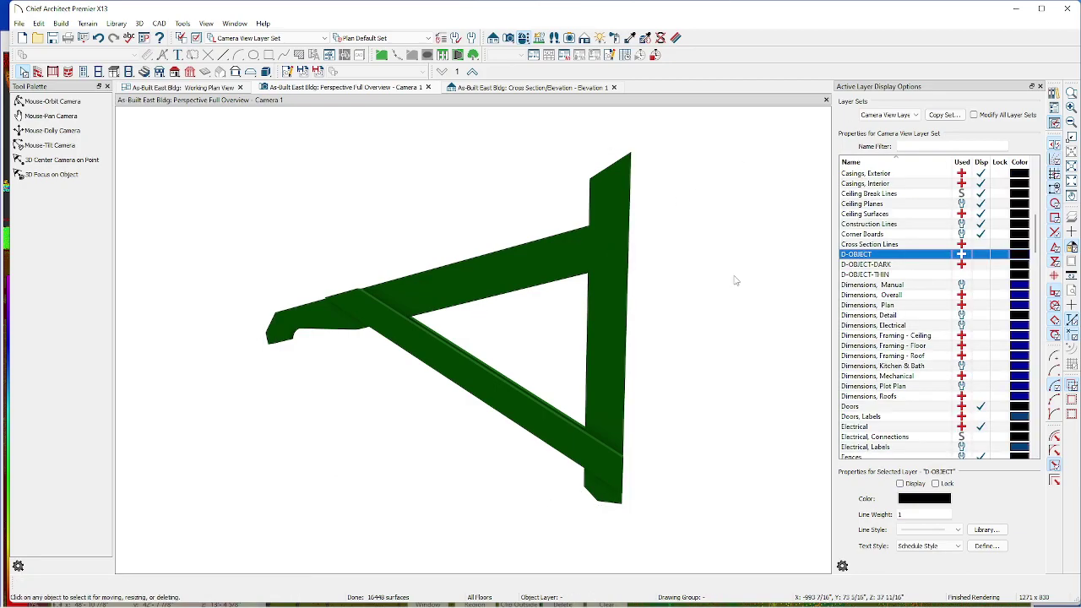
- Try to move the bracket block across the perspective view to the building's wall below the eave
{"action": "left_click", "coordinate": [602, 368]}
{"action": "scroll", "coordinate": [649, 317], "scroll_direction": "down", "scroll_amount": 6}
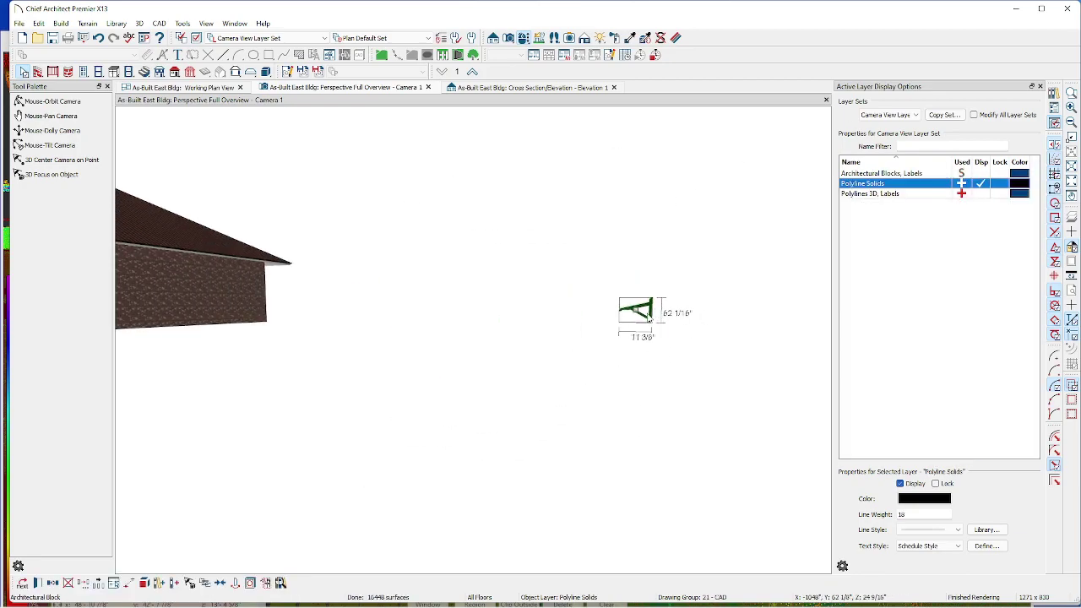
{"action": "left_click_drag", "start_coordinate": [634, 311], "coordinate": [274, 307]}
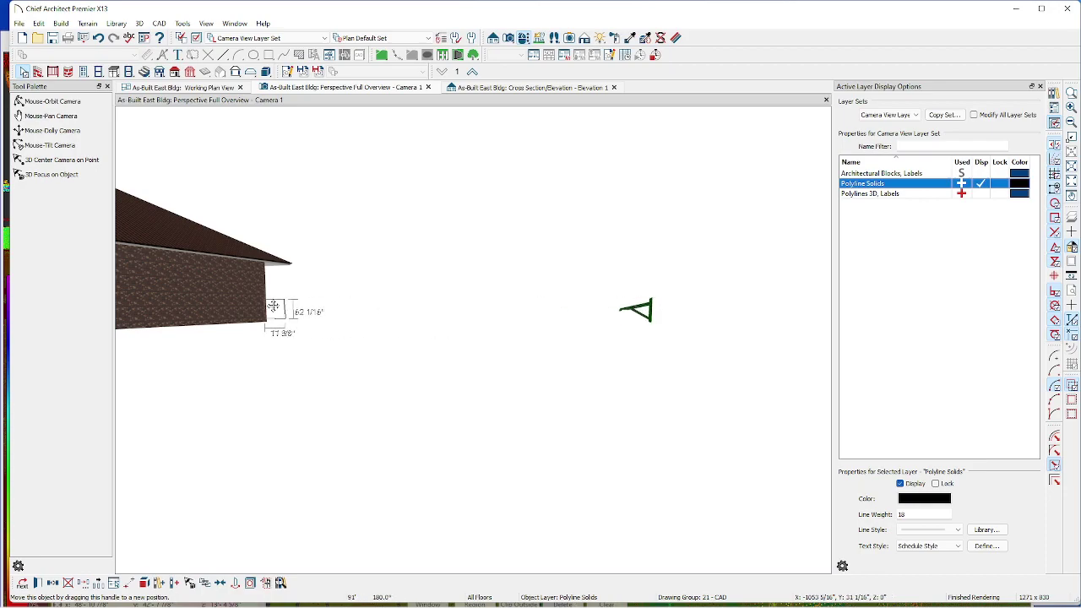
{"action": "scroll", "coordinate": [280, 296], "scroll_direction": "up", "scroll_amount": 4}
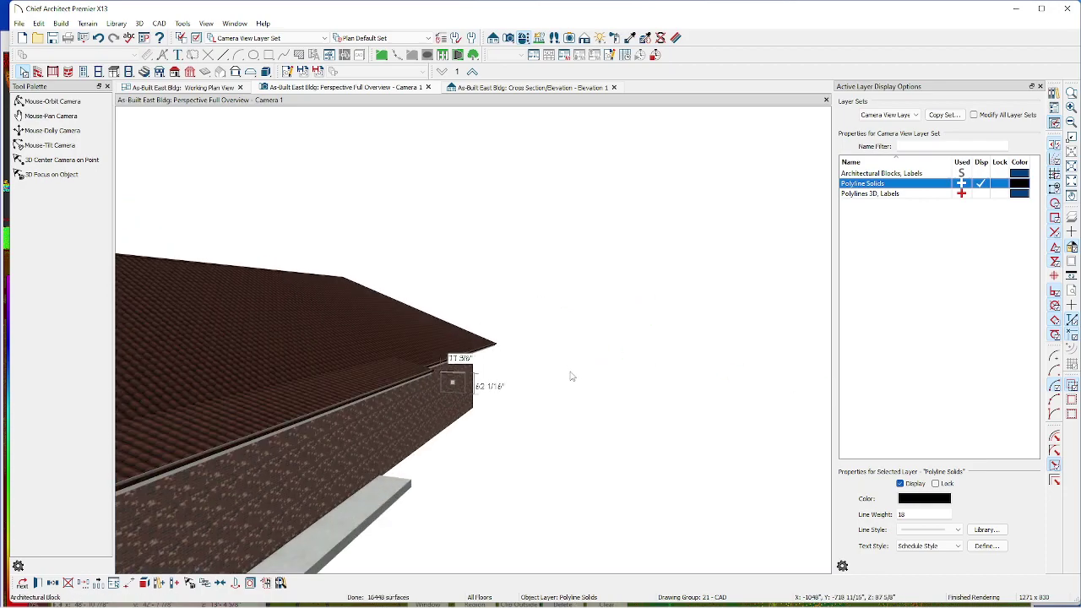
{"action": "left_click", "coordinate": [521, 392]}
{"action": "scroll", "coordinate": [499, 382], "scroll_direction": "down", "scroll_amount": 5}
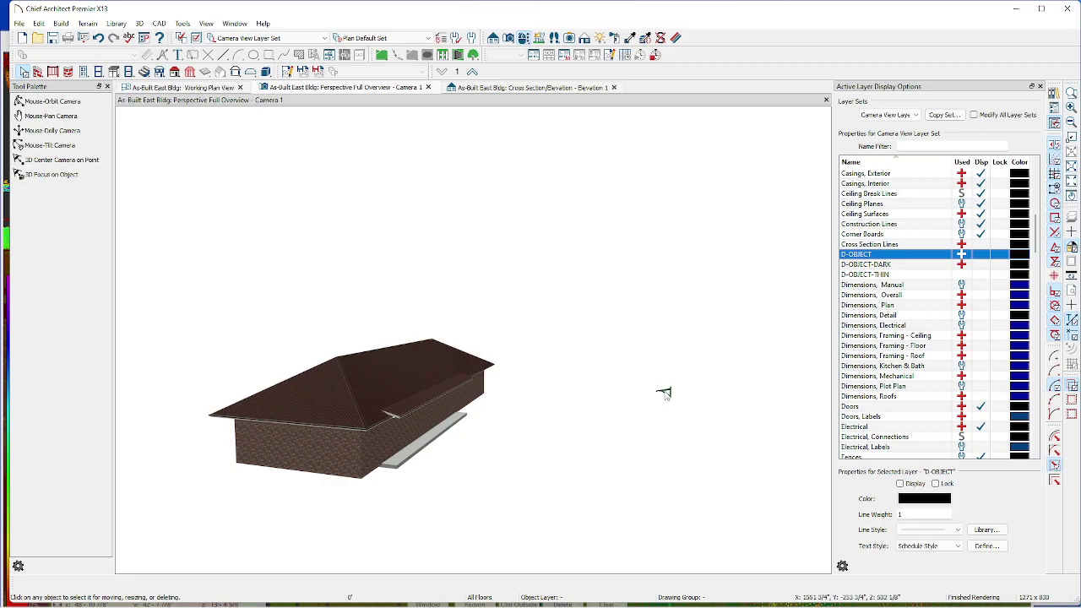
{"action": "scroll", "coordinate": [664, 397], "scroll_direction": "up", "scroll_amount": 5}
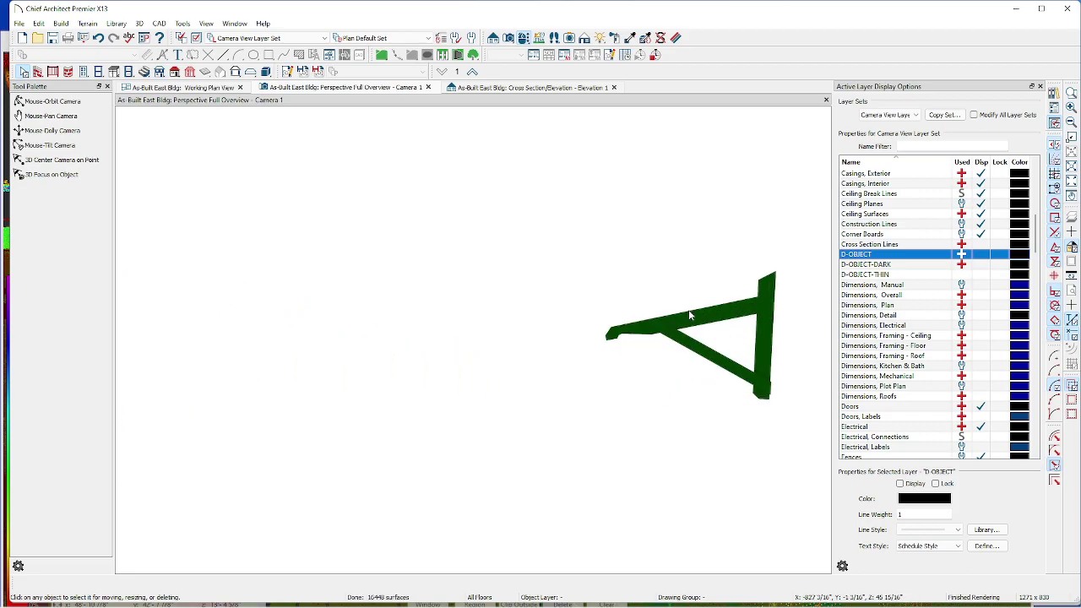
{"action": "scroll", "coordinate": [683, 333], "scroll_direction": "up", "scroll_amount": 5}
{"action": "scroll", "coordinate": [677, 338], "scroll_direction": "down", "scroll_amount": 3}
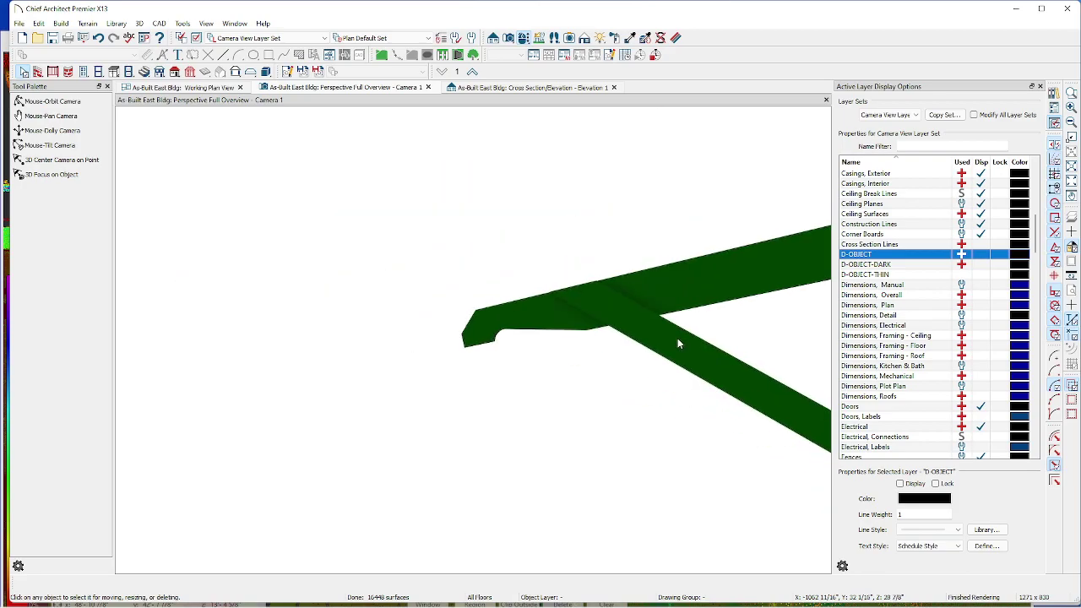
{"action": "scroll", "coordinate": [664, 338], "scroll_direction": "down", "scroll_amount": 4}
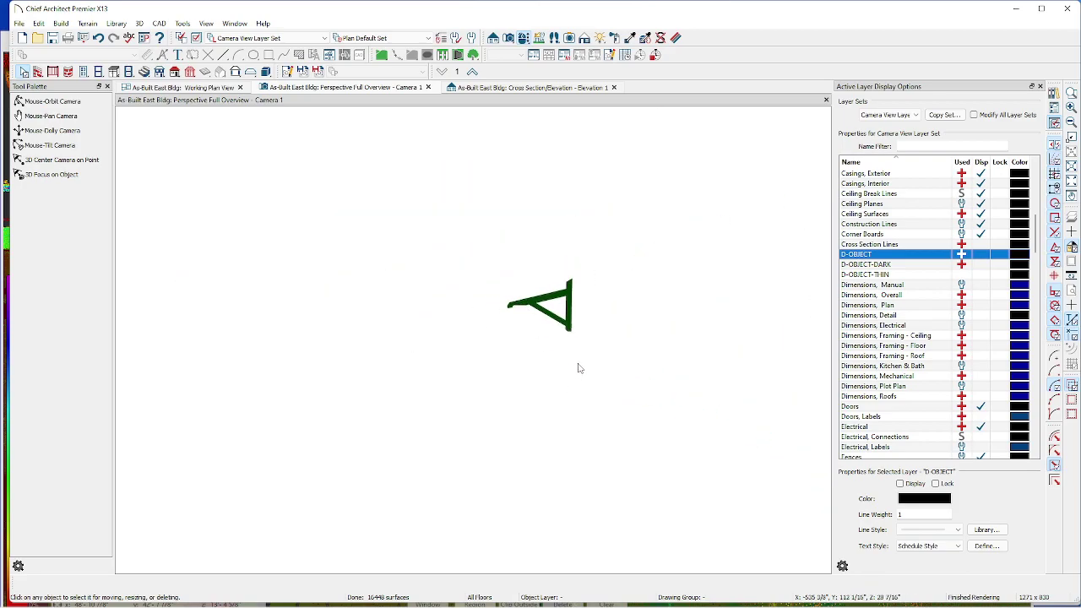
- Try to shift the bracket block farther across the perspective view toward the building
{"action": "left_click", "coordinate": [569, 315]}
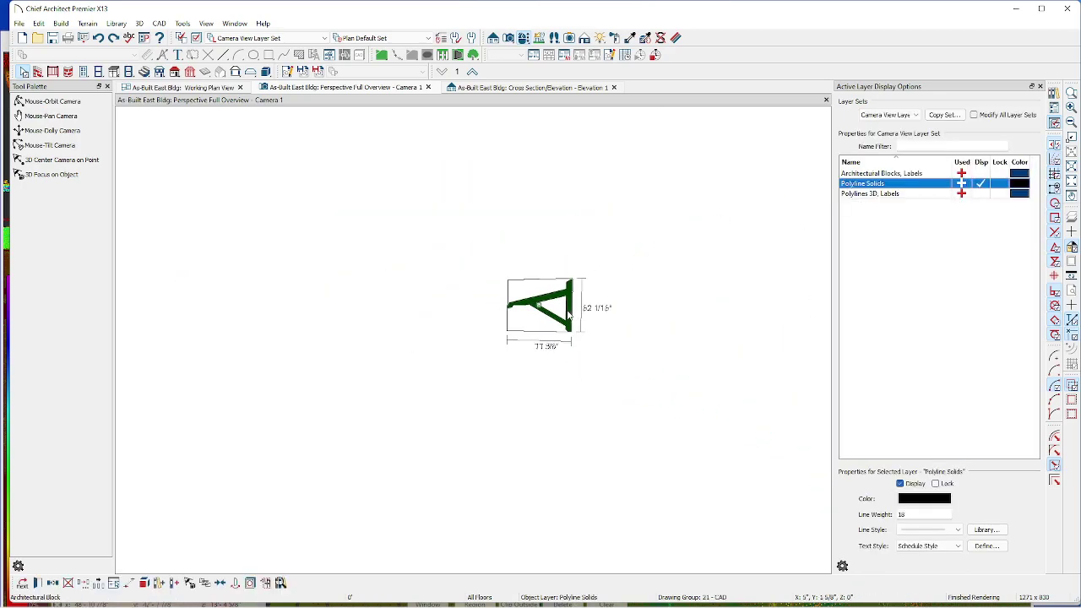
{"action": "left_click_drag", "start_coordinate": [561, 340], "coordinate": [292, 340]}
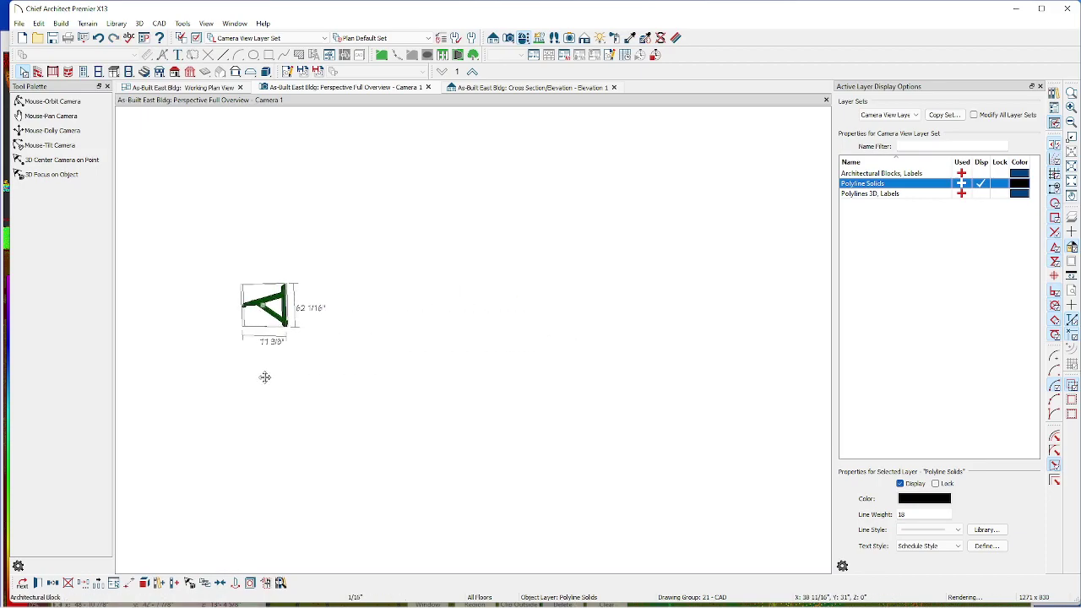
{"action": "left_click_drag", "start_coordinate": [264, 305], "coordinate": [218, 302]}
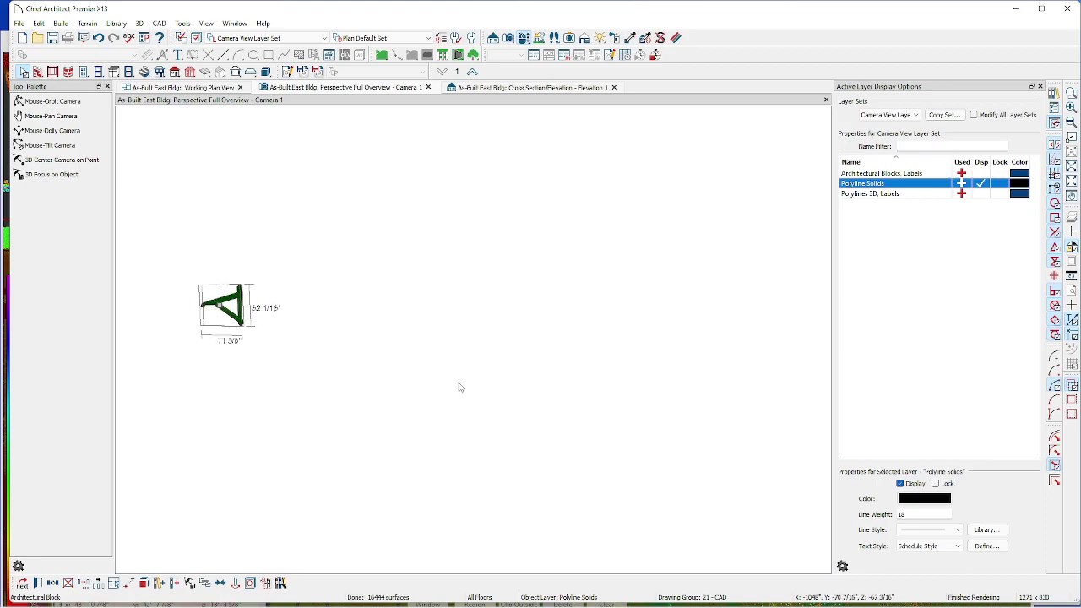
{"action": "scroll", "coordinate": [460, 387], "scroll_direction": "down", "scroll_amount": 5}
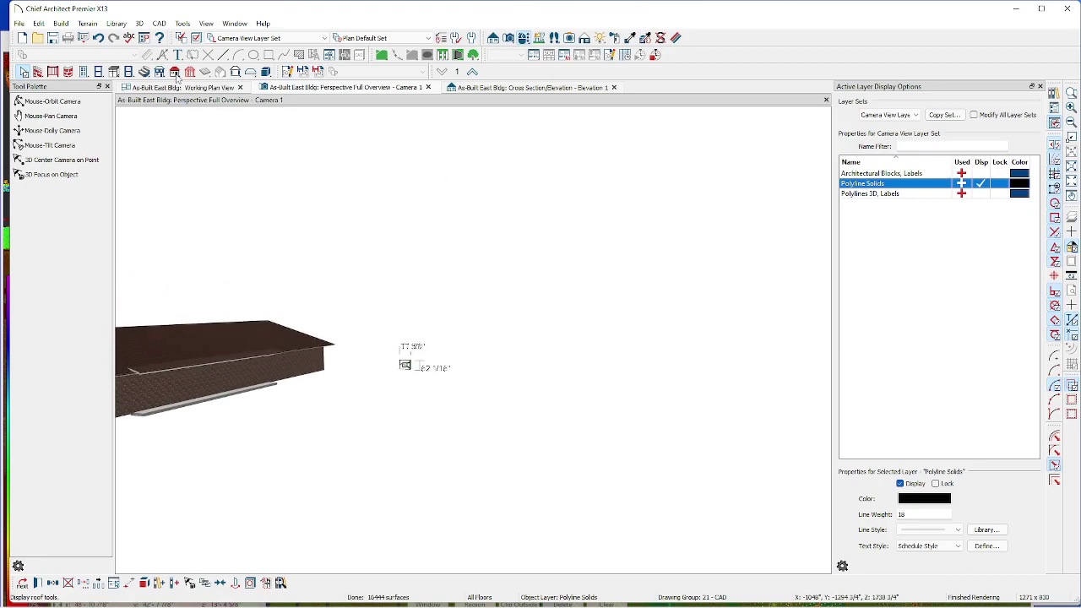
- Locate the bracket block in the Working Plan View and move it east toward the north side of the building
{"action": "left_click", "coordinate": [181, 87]}
{"action": "scroll", "coordinate": [412, 431], "scroll_direction": "down", "scroll_amount": 3}
{"action": "middle_click_drag", "start_coordinate": [409, 446], "coordinate": [403, 549]}
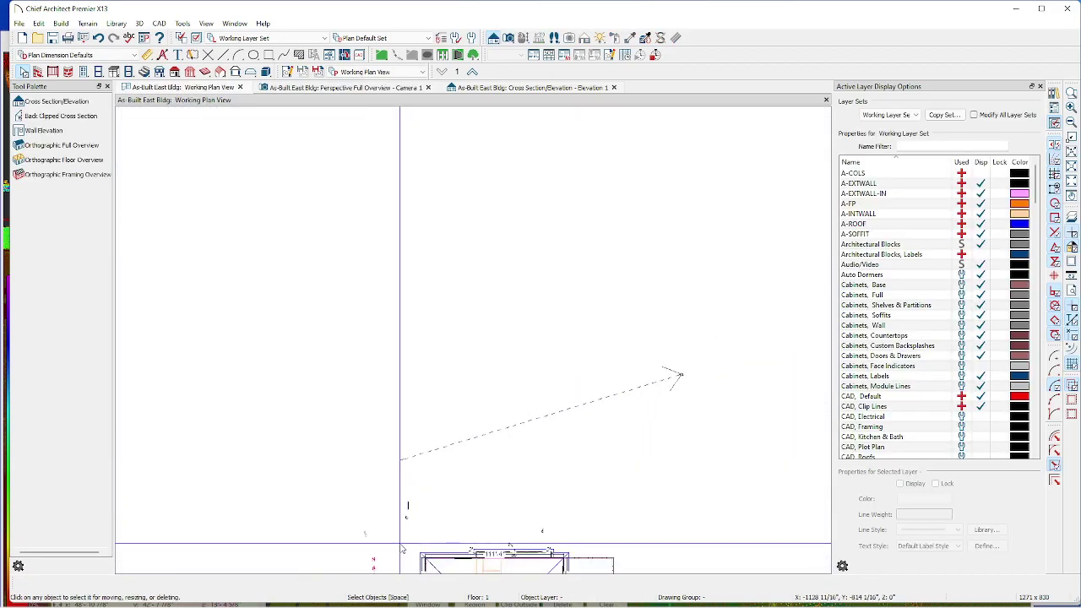
{"action": "scroll", "coordinate": [403, 524], "scroll_direction": "up", "scroll_amount": 6}
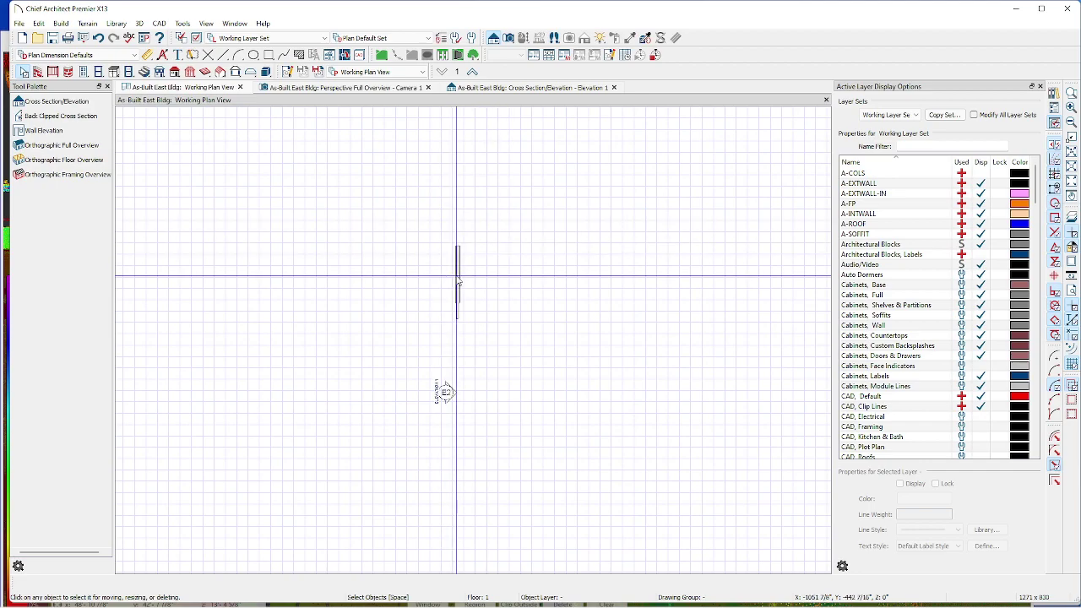
{"action": "left_click", "coordinate": [457, 279]}
{"action": "left_click_drag", "start_coordinate": [457, 358], "coordinate": [456, 211]}
{"action": "left_click_drag", "start_coordinate": [456, 283], "coordinate": [752, 298]}
{"action": "scroll", "coordinate": [569, 294], "scroll_direction": "down", "scroll_amount": 3}
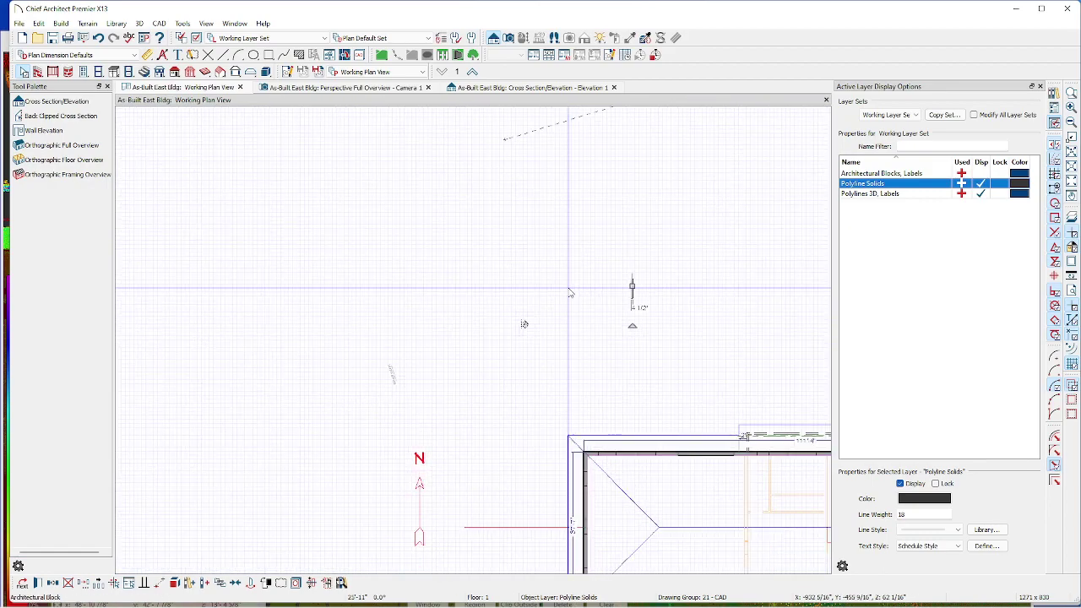
- Move the bracket block south in plan to the building's north wall, at the west end of the platform
{"action": "scroll", "coordinate": [571, 291], "scroll_direction": "down", "scroll_amount": 3}
{"action": "left_click_drag", "start_coordinate": [697, 296], "coordinate": [668, 319]}
{"action": "scroll", "coordinate": [667, 319], "scroll_direction": "up", "scroll_amount": 1}
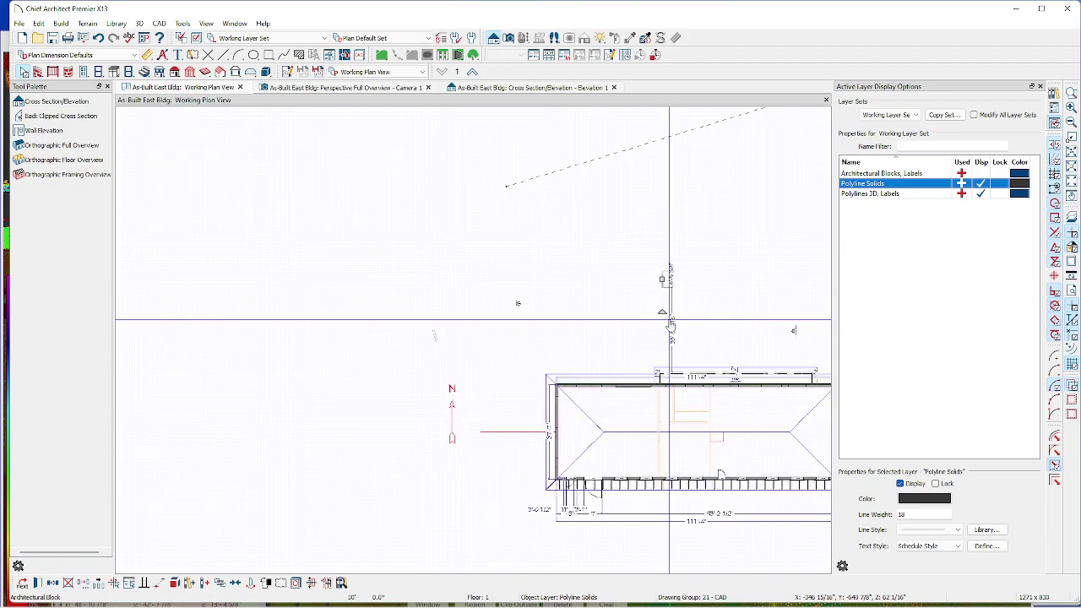
{"action": "scroll", "coordinate": [668, 319], "scroll_direction": "up", "scroll_amount": 3}
{"action": "left_click_drag", "start_coordinate": [642, 343], "coordinate": [650, 439]}
{"action": "scroll", "coordinate": [647, 432], "scroll_direction": "up", "scroll_amount": 3}
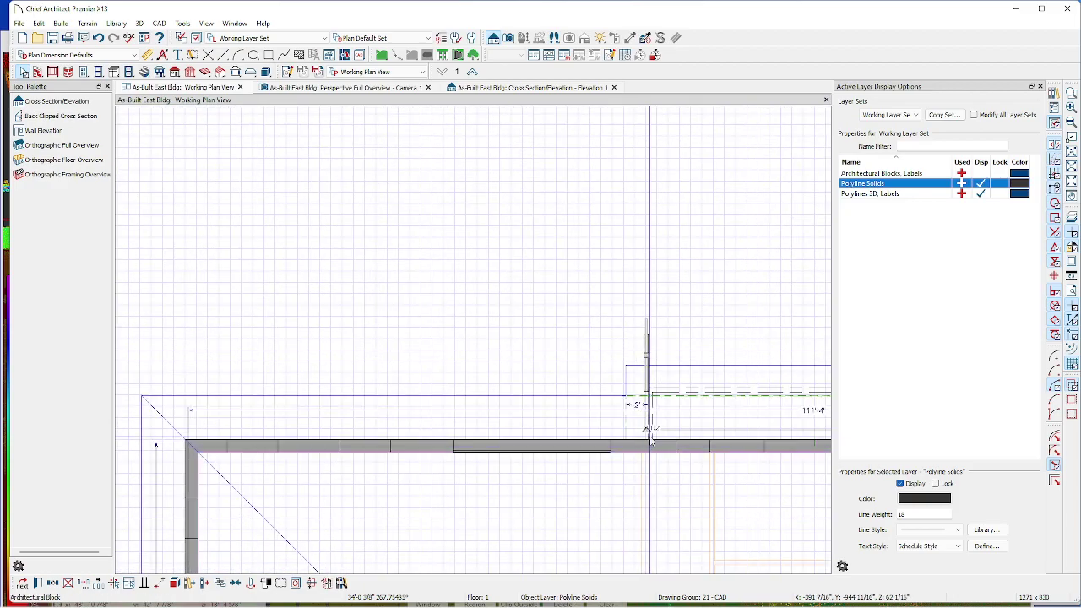
{"action": "scroll", "coordinate": [650, 439], "scroll_direction": "up", "scroll_amount": 2}
- Inspect the bracket's placement against the brick wall, platform slab and eave in the perspective view
{"action": "left_click", "coordinate": [341, 89]}
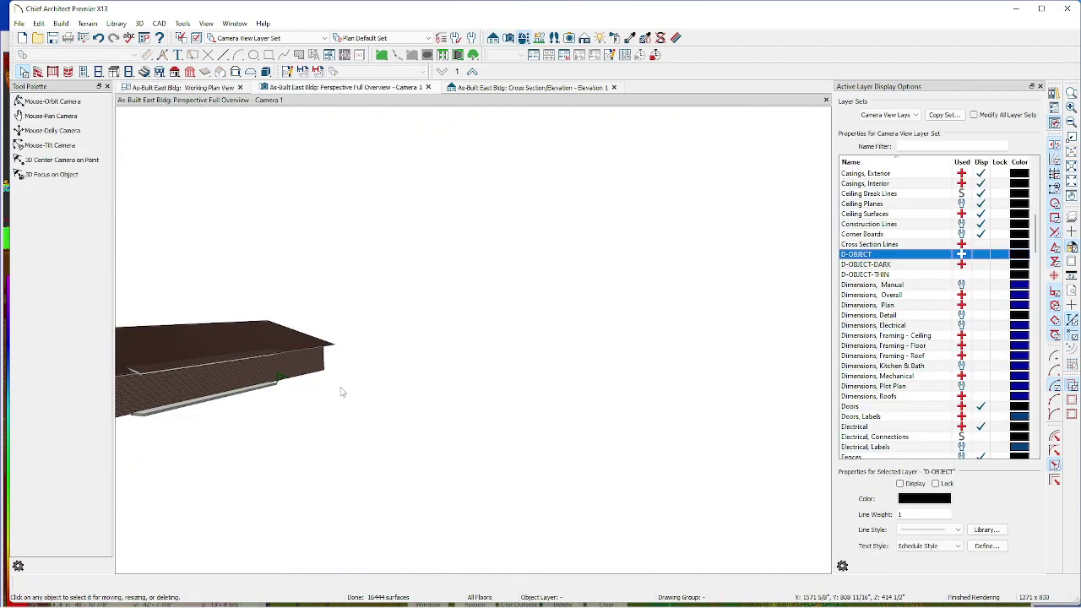
{"action": "scroll", "coordinate": [268, 400], "scroll_direction": "up", "scroll_amount": 5}
{"action": "scroll", "coordinate": [374, 270], "scroll_direction": "down", "scroll_amount": 3}
{"action": "scroll", "coordinate": [370, 253], "scroll_direction": "up", "scroll_amount": 3}
{"action": "scroll", "coordinate": [370, 253], "scroll_direction": "down", "scroll_amount": 2}
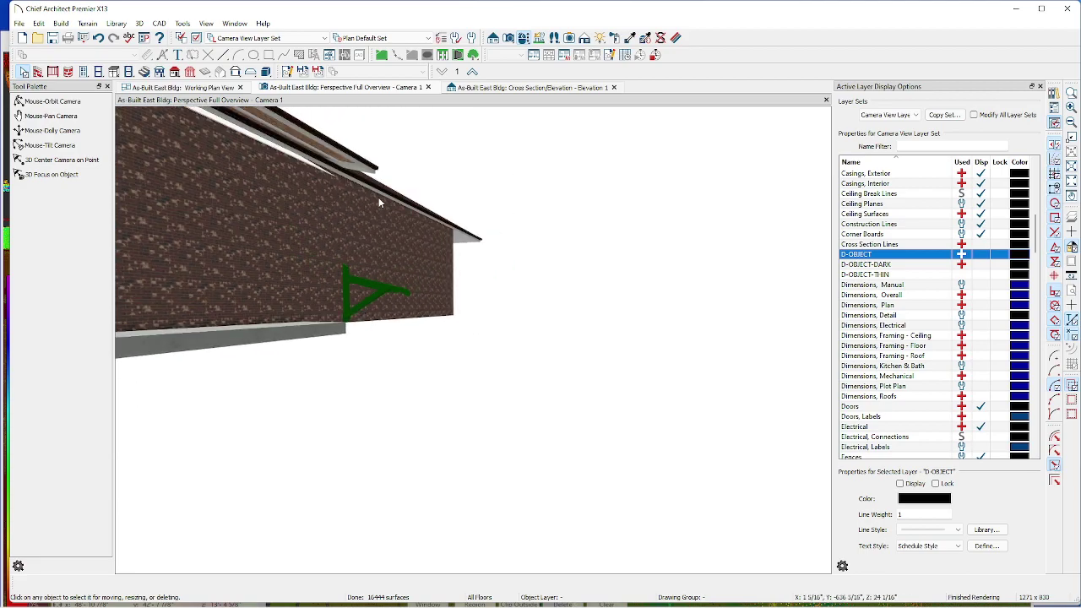
{"action": "left_click_drag", "start_coordinate": [380, 273], "coordinate": [396, 164]}
{"action": "left_click_drag", "start_coordinate": [365, 336], "coordinate": [364, 397]}
{"action": "scroll", "coordinate": [355, 338], "scroll_direction": "up", "scroll_amount": 3}
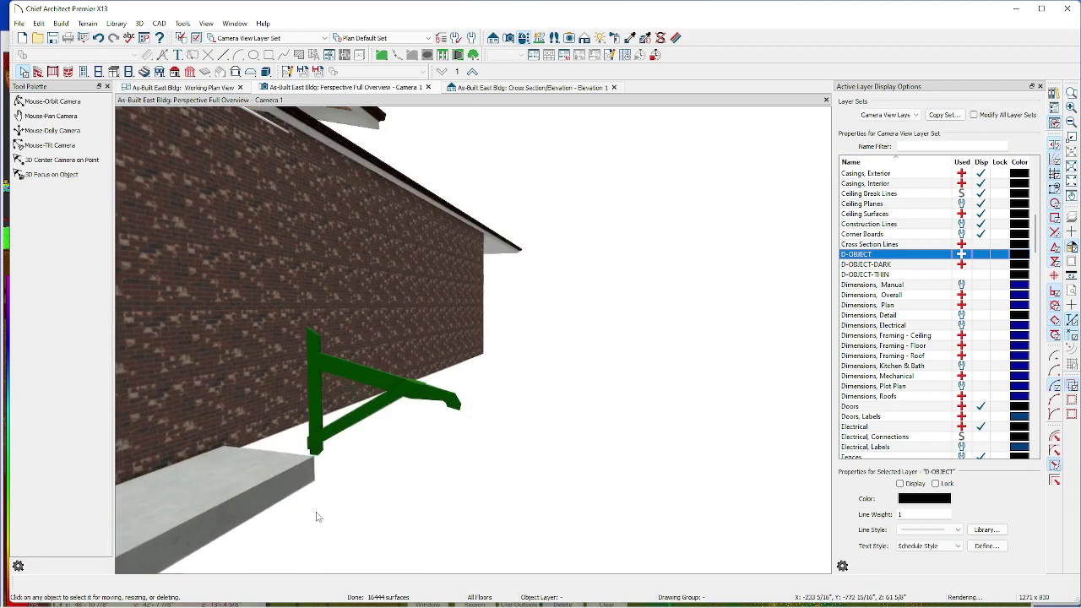
{"action": "scroll", "coordinate": [353, 297], "scroll_direction": "down", "scroll_amount": 5}
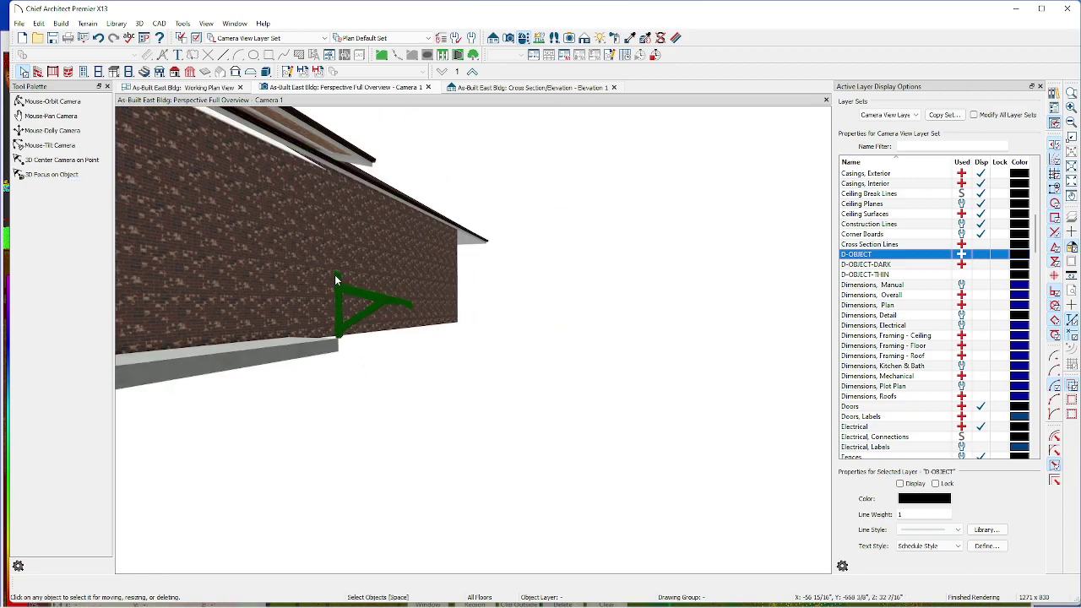
- Switch to the ReCap point cloud and examine where the eave brackets sit along the station wall and under the roof
{"action": "key", "text": "alt+Tab"}
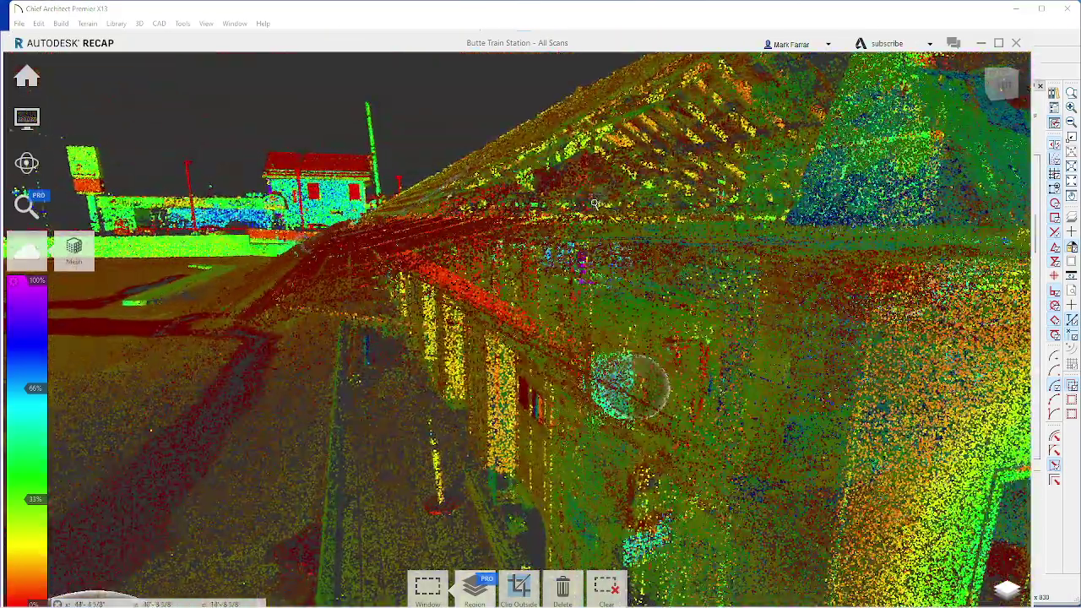
{"action": "scroll", "coordinate": [510, 260], "scroll_direction": "up", "scroll_amount": 5}
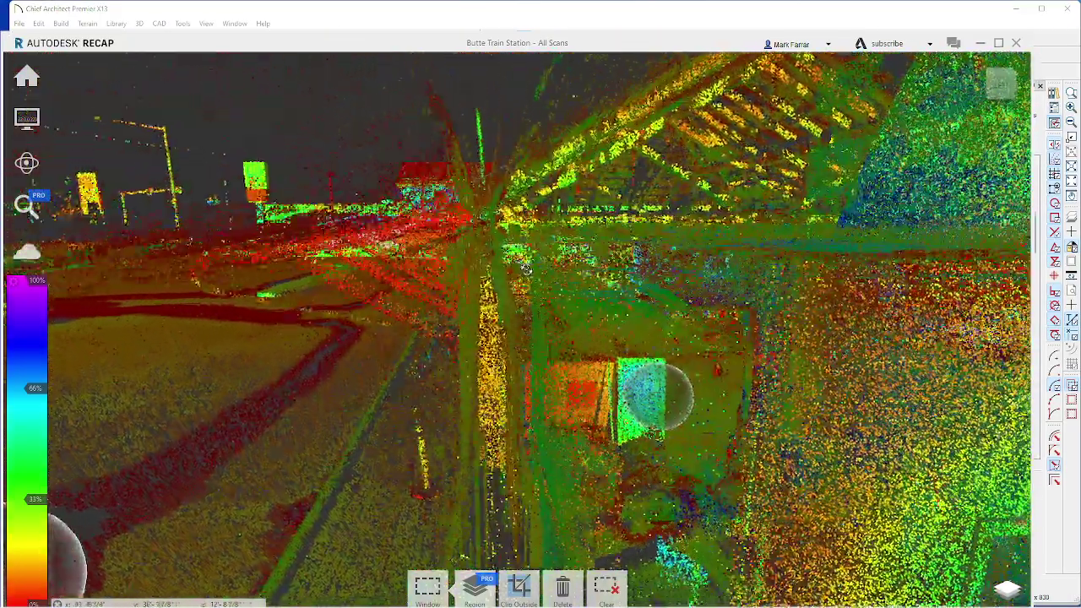
{"action": "scroll", "coordinate": [489, 236], "scroll_direction": "up", "scroll_amount": 3}
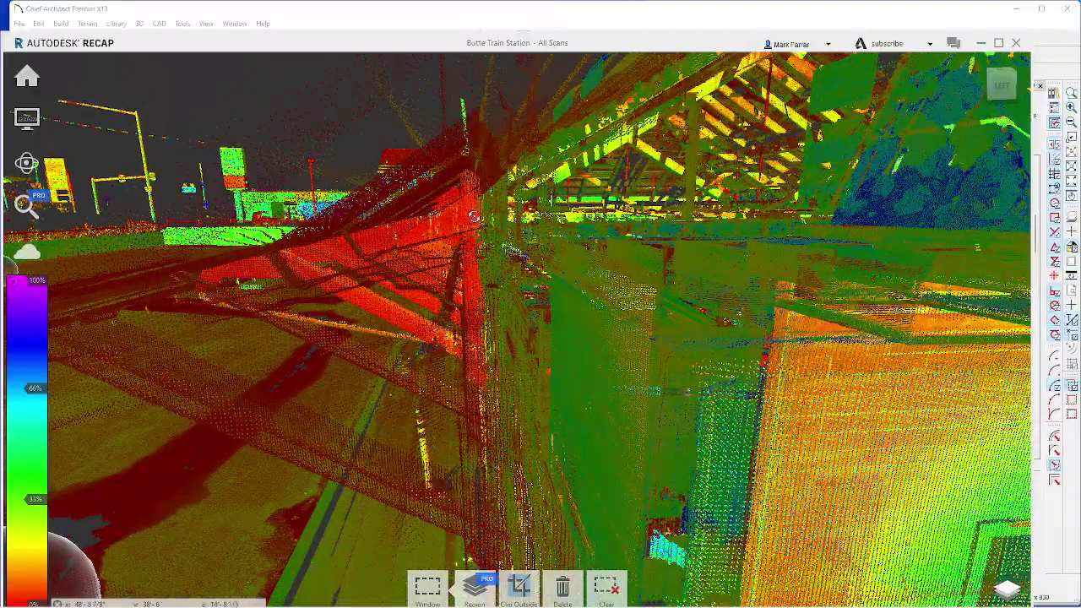
{"action": "scroll", "coordinate": [473, 216], "scroll_direction": "down", "scroll_amount": 3}
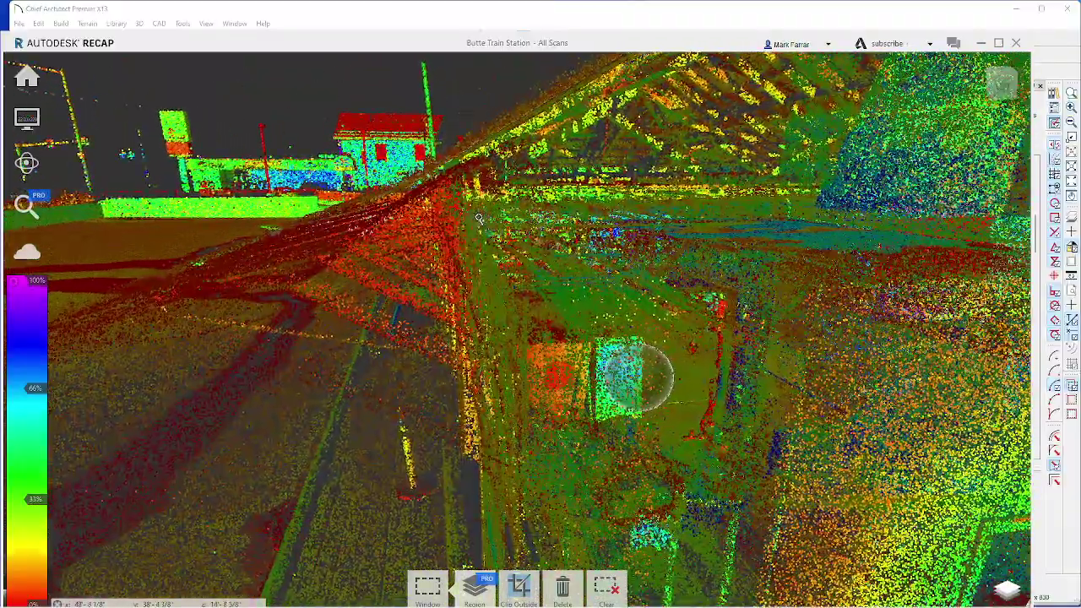
{"action": "left_click_drag", "start_coordinate": [478, 218], "coordinate": [477, 176]}
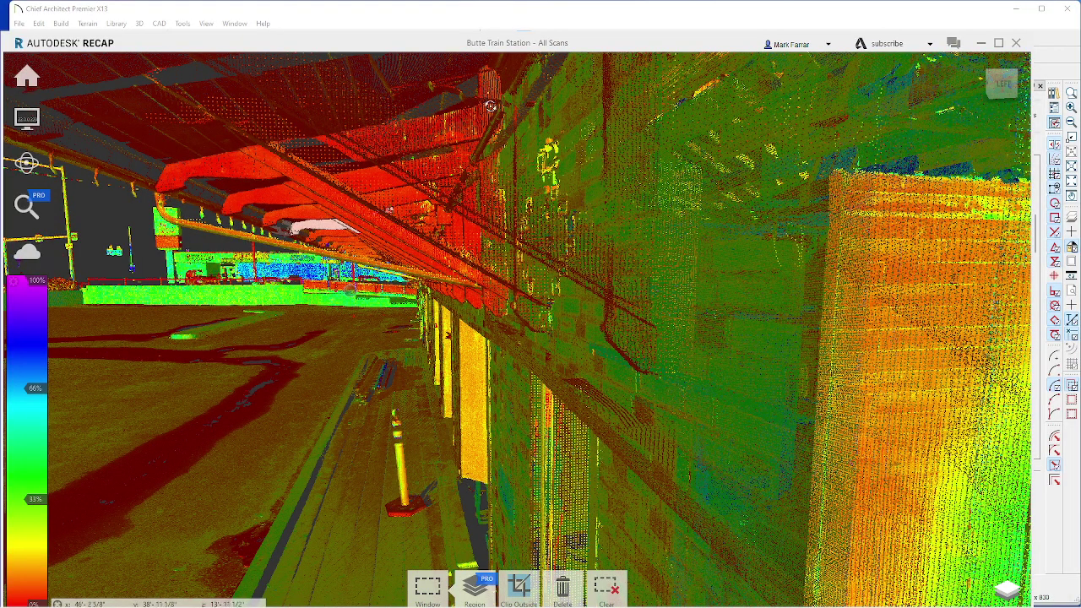
{"action": "scroll", "coordinate": [448, 210], "scroll_direction": "up", "scroll_amount": 2}
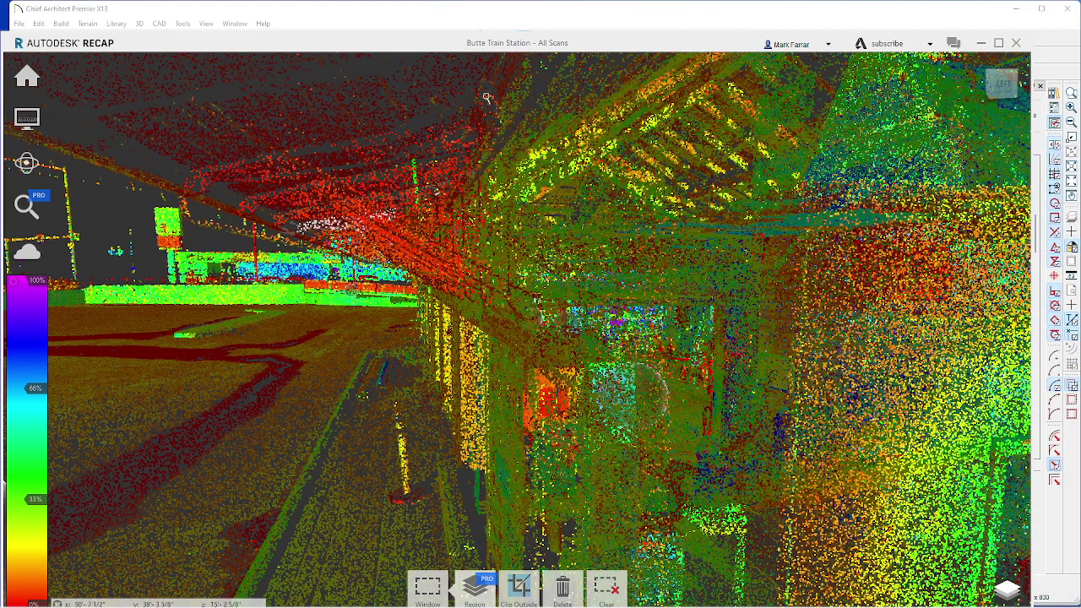
{"action": "scroll", "coordinate": [456, 203], "scroll_direction": "down", "scroll_amount": 2}
{"action": "scroll", "coordinate": [462, 164], "scroll_direction": "up", "scroll_amount": 2}
{"action": "scroll", "coordinate": [462, 163], "scroll_direction": "up", "scroll_amount": 2}
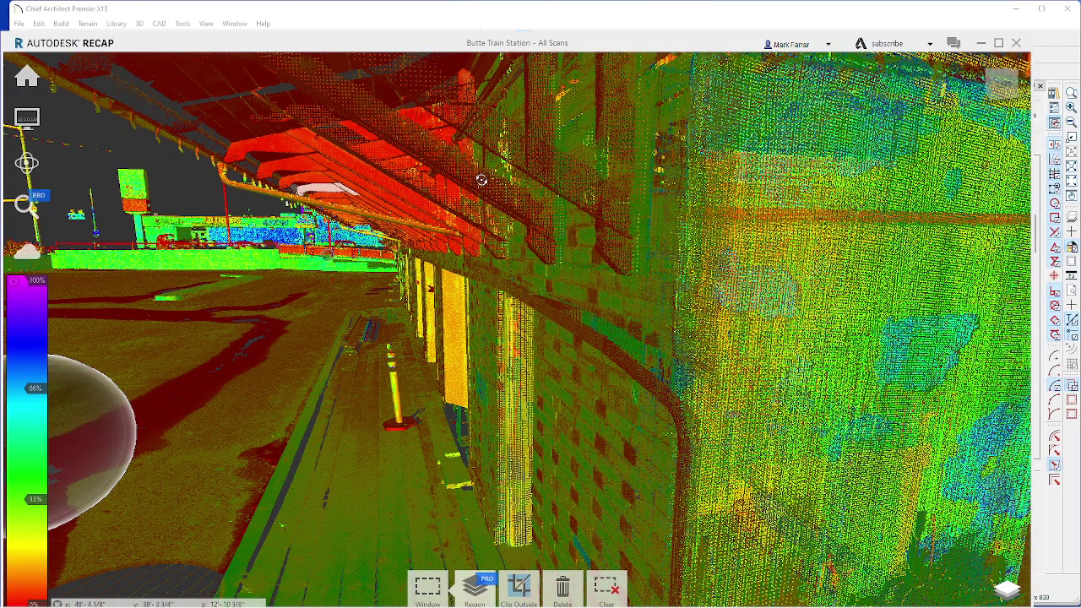
{"action": "scroll", "coordinate": [482, 328], "scroll_direction": "down", "scroll_amount": 5}
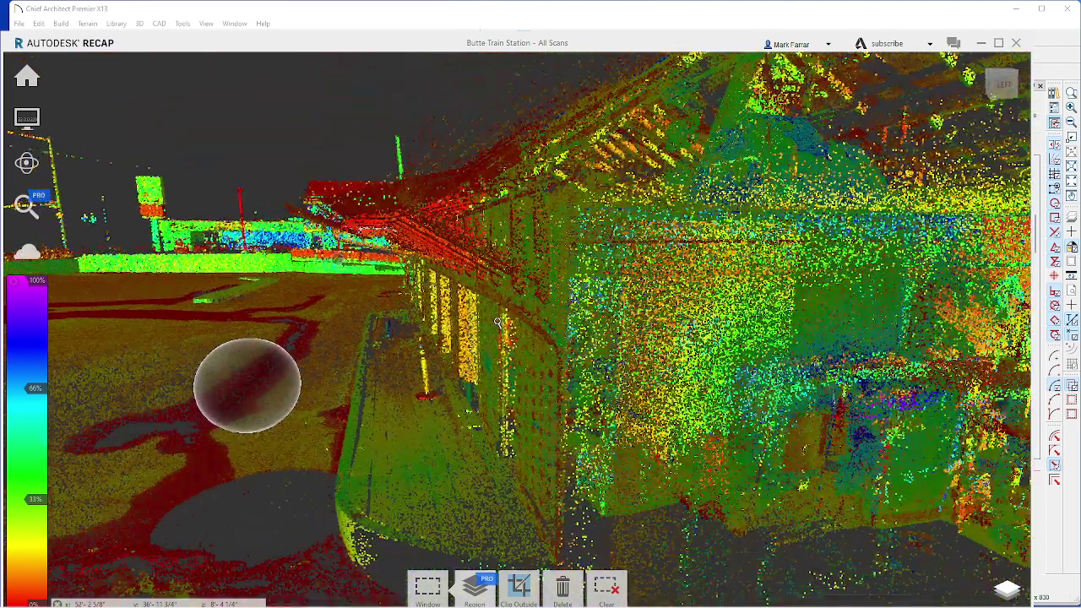